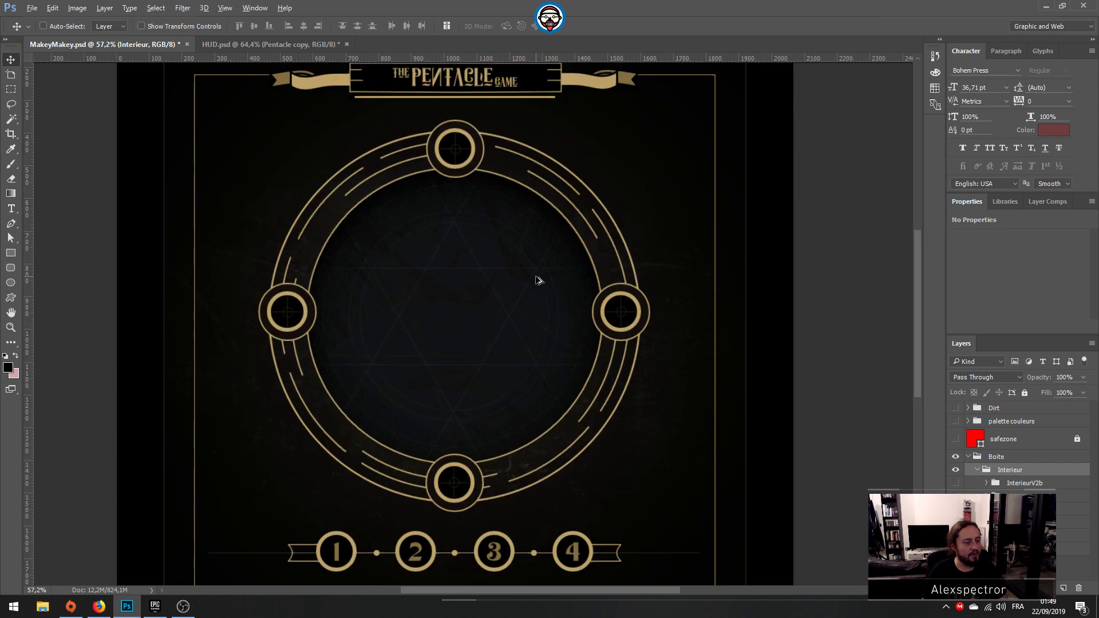
Step: Make the InterieurV2a layer group visible in the board artwork
scroll(535, 281, "down", 5, "alt")
scroll(535, 280, "up", 4, "alt")
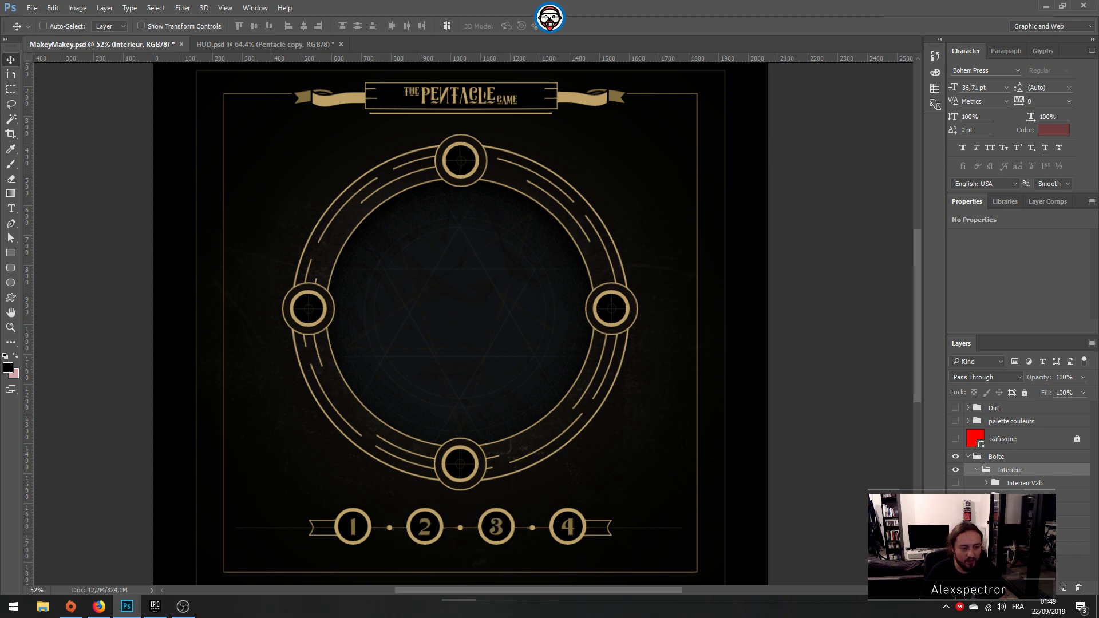
left_click(956, 496)
scroll(558, 391, "down", 3, "alt")
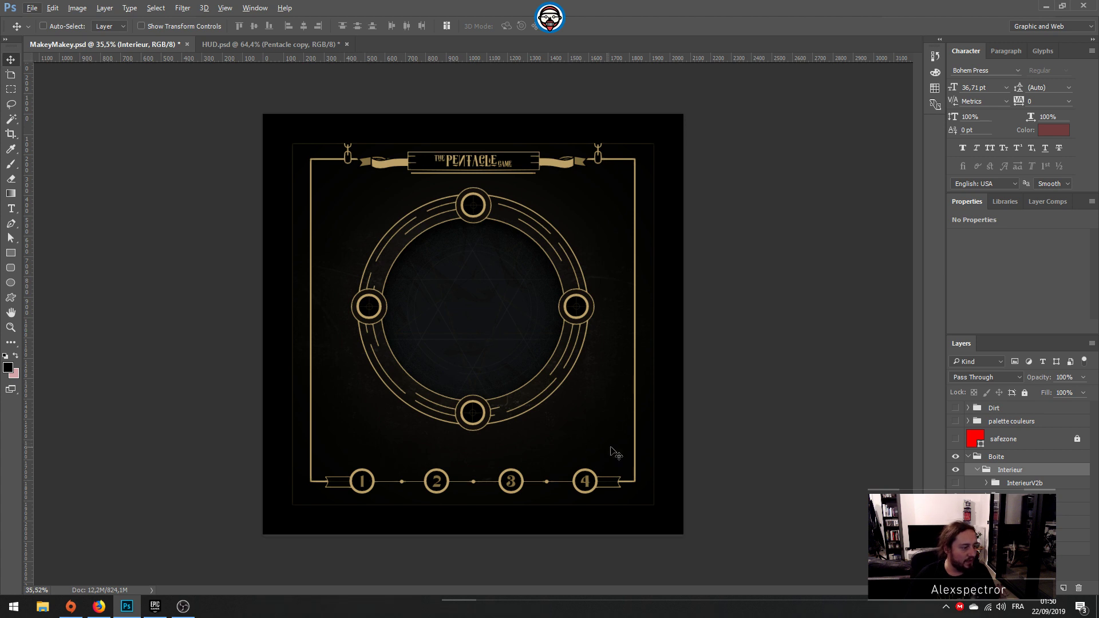
scroll(608, 543, "up", 2, "alt")
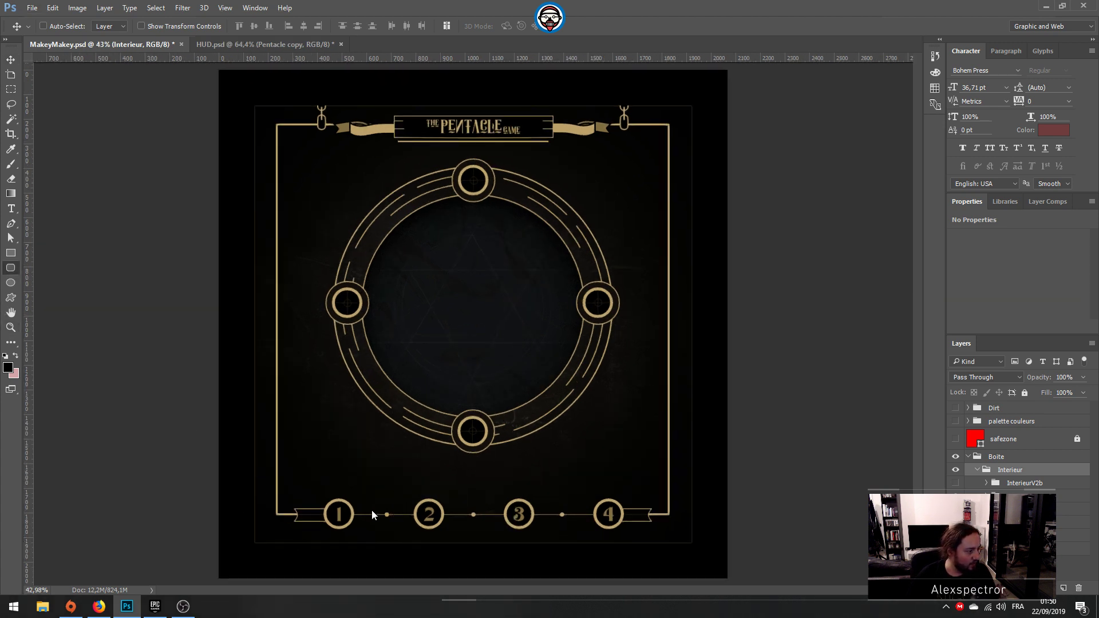
Step: Activate the Rounded Rectangle tool, expand the Points-Slots group and select the deco group inside it
key("u")
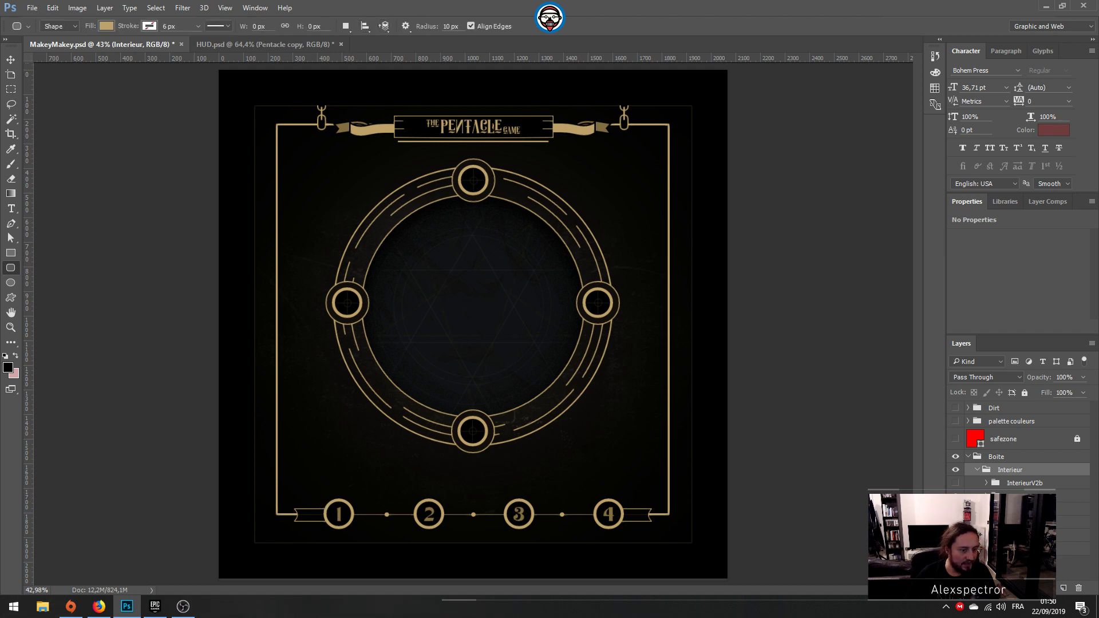
scroll(1019, 446, "down", 2)
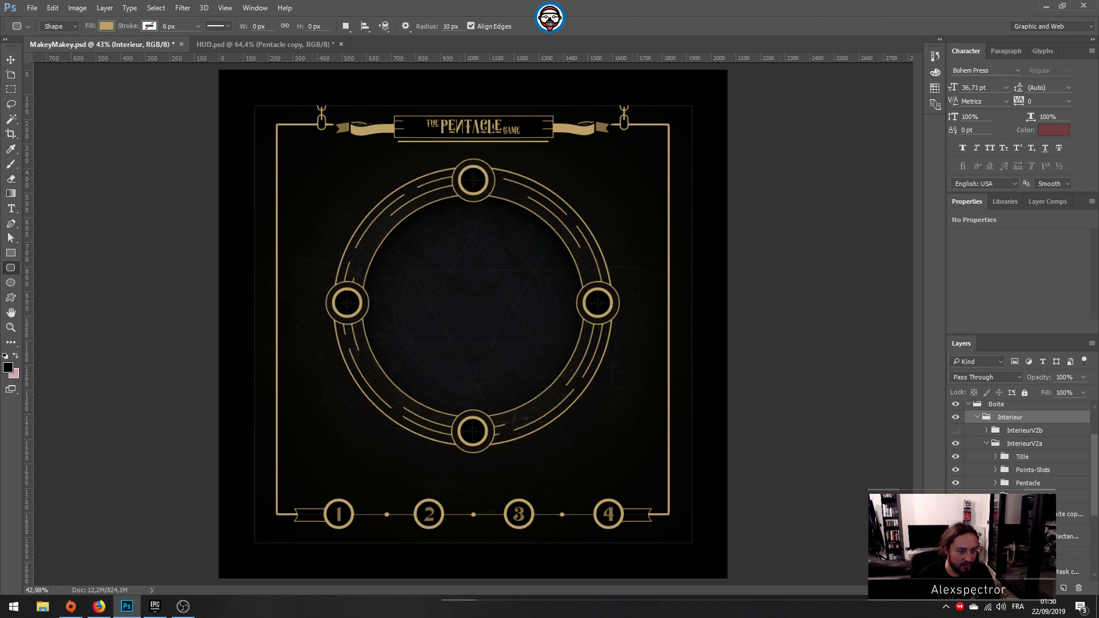
scroll(1019, 446, "up", 1)
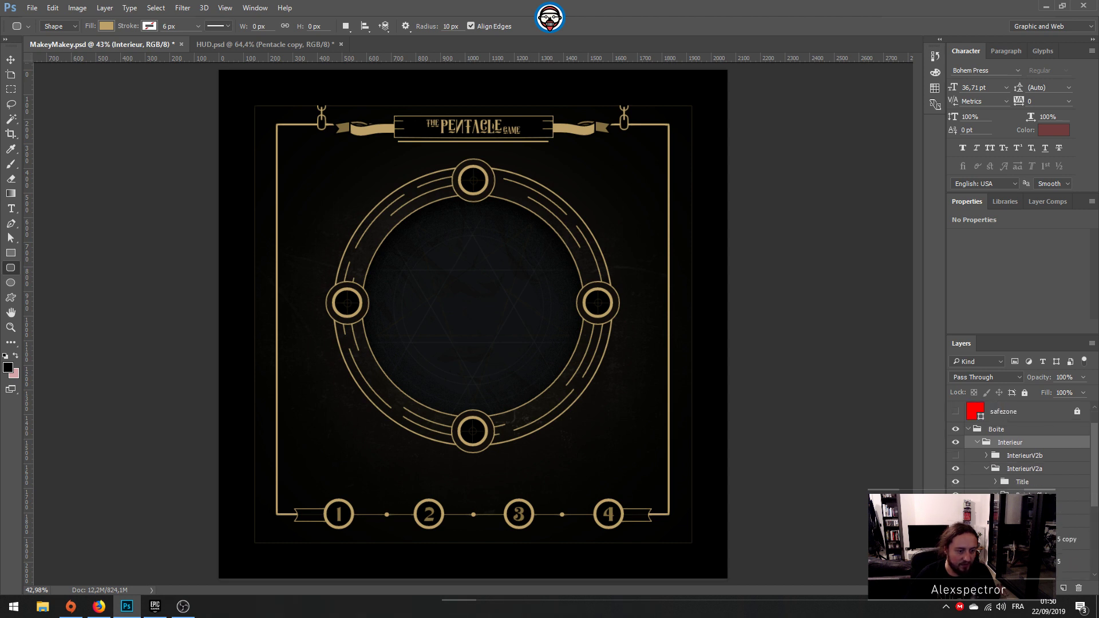
left_click(1004, 508)
left_click(1027, 508)
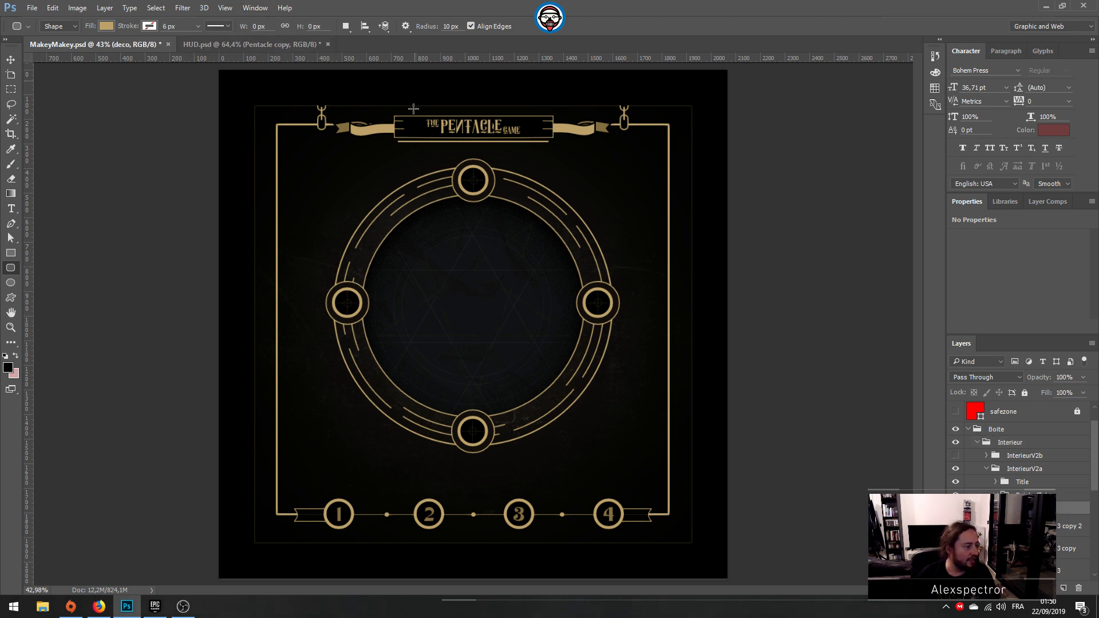
left_click_drag(323, 490, 463, 529)
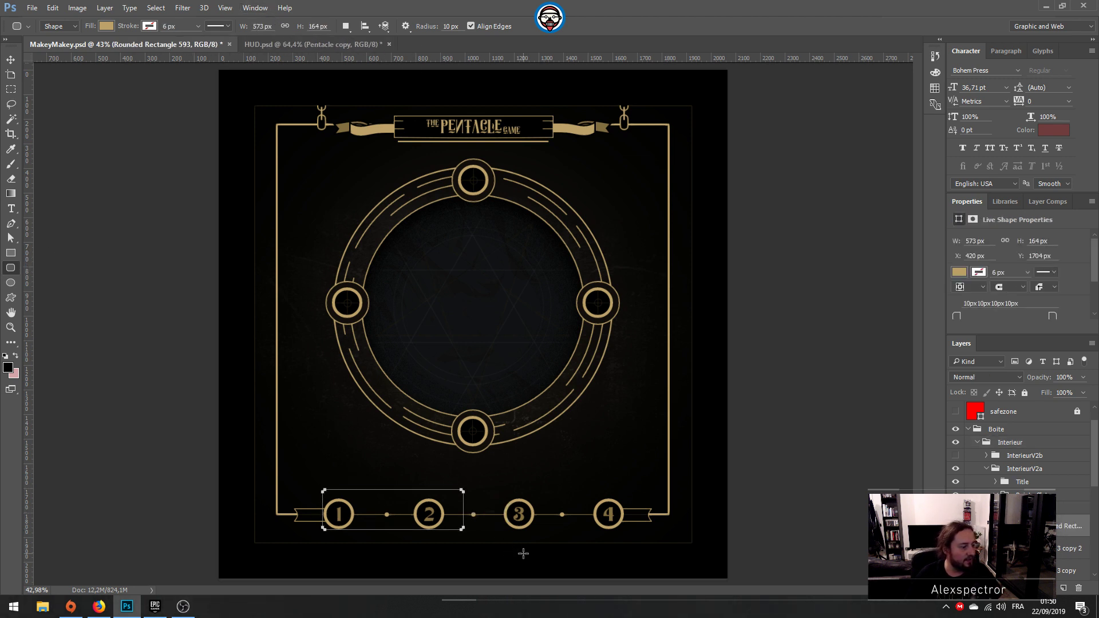
key("ctrl+z")
left_click_drag(317, 490, 365, 536)
key("ctrl+z")
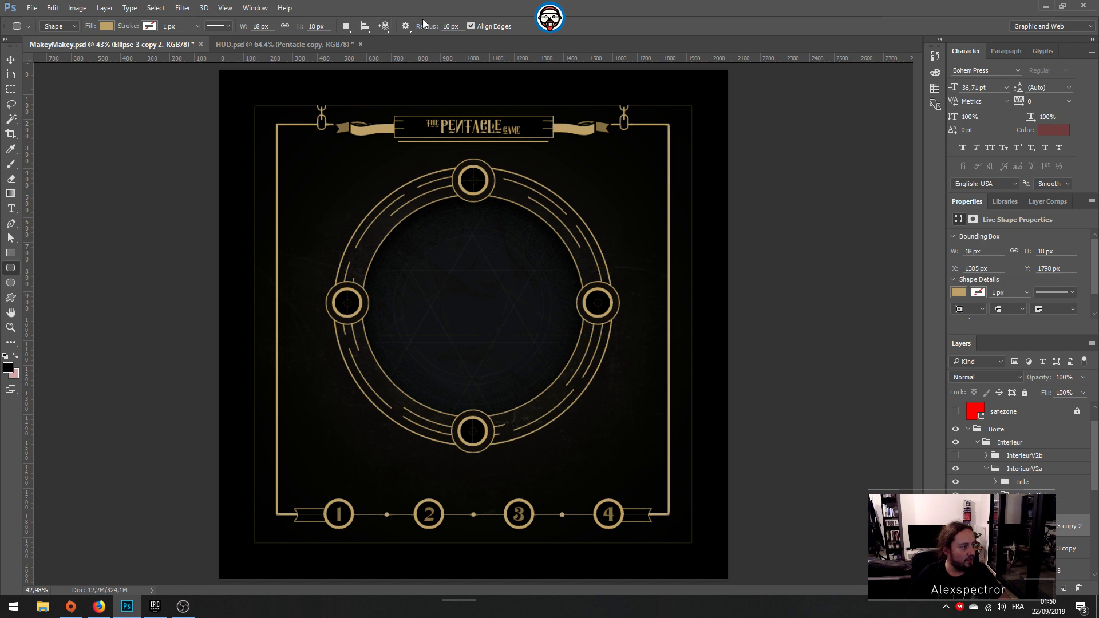
Step: Create a 1000 × 200 px rounded rectangle with a 100 px corner radius and place it over numbered slots 1 to 3
type("100")
left_click(345, 555)
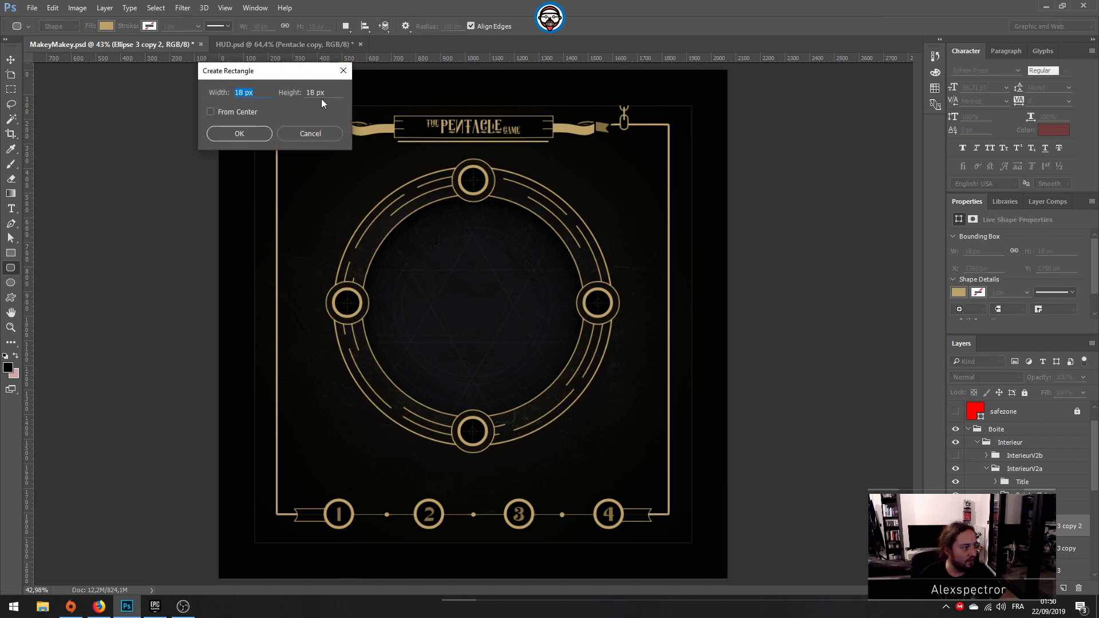
double_click(314, 92)
type("200")
double_click(243, 93)
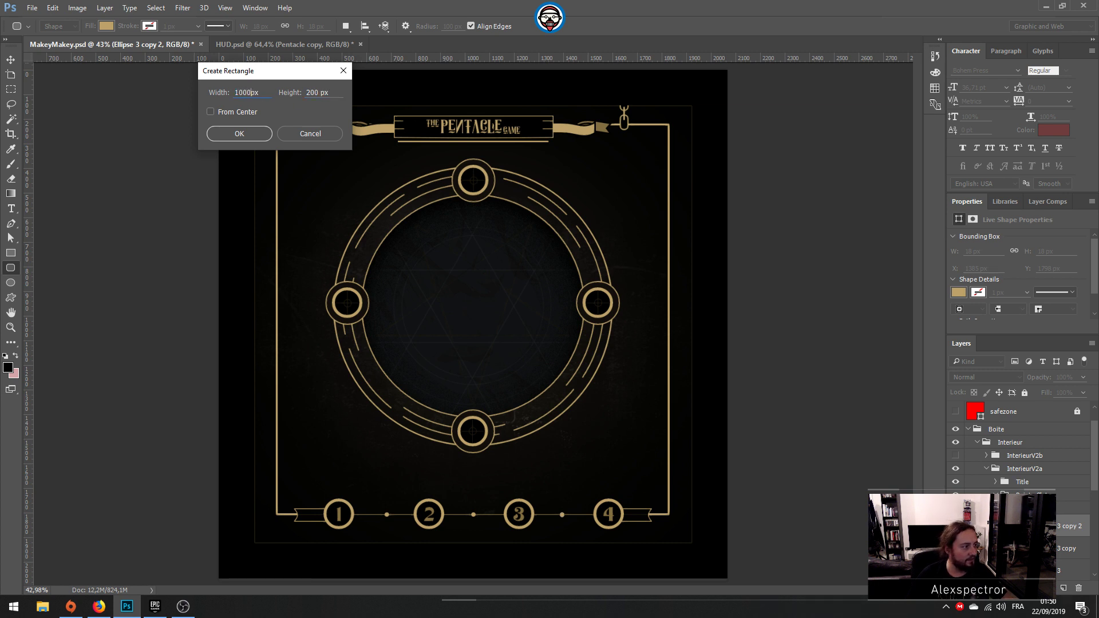
key("Return")
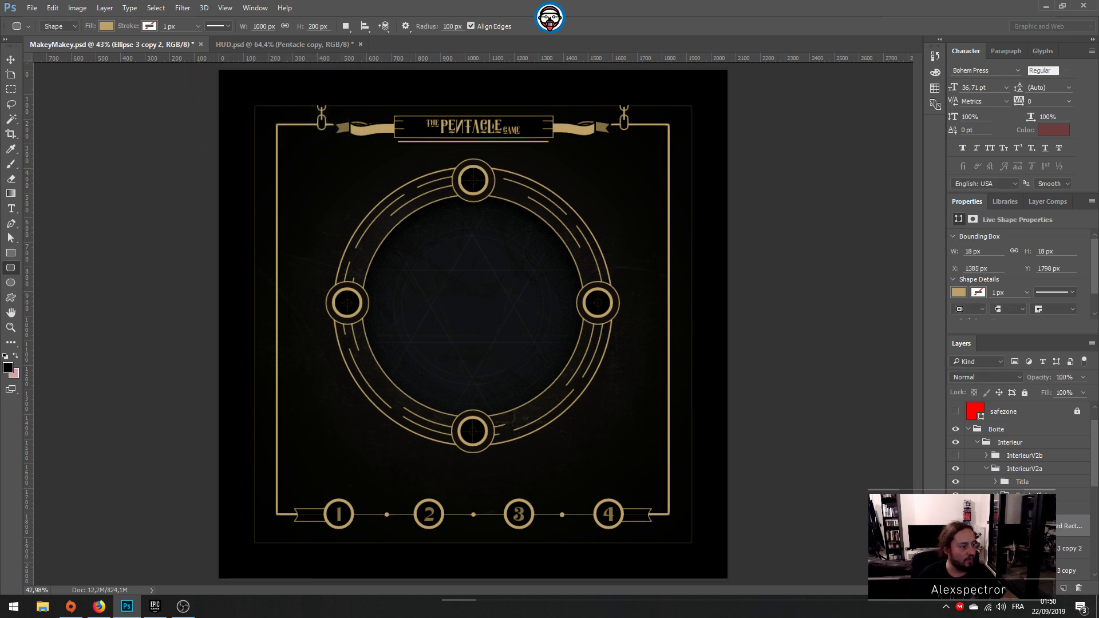
left_click(14, 60)
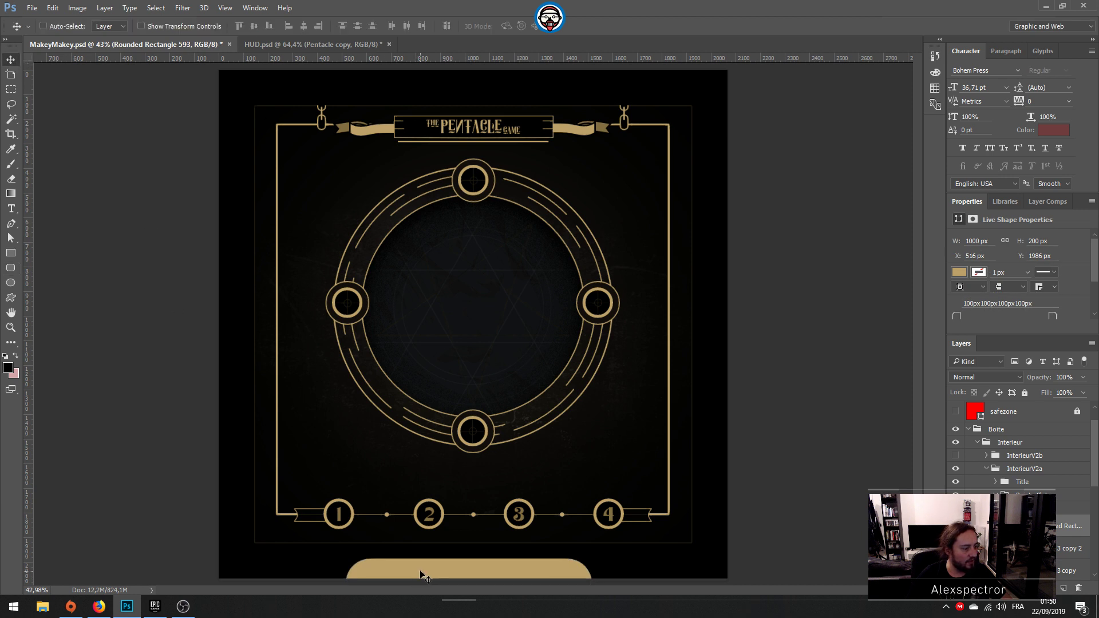
left_click_drag(420, 574, 388, 500)
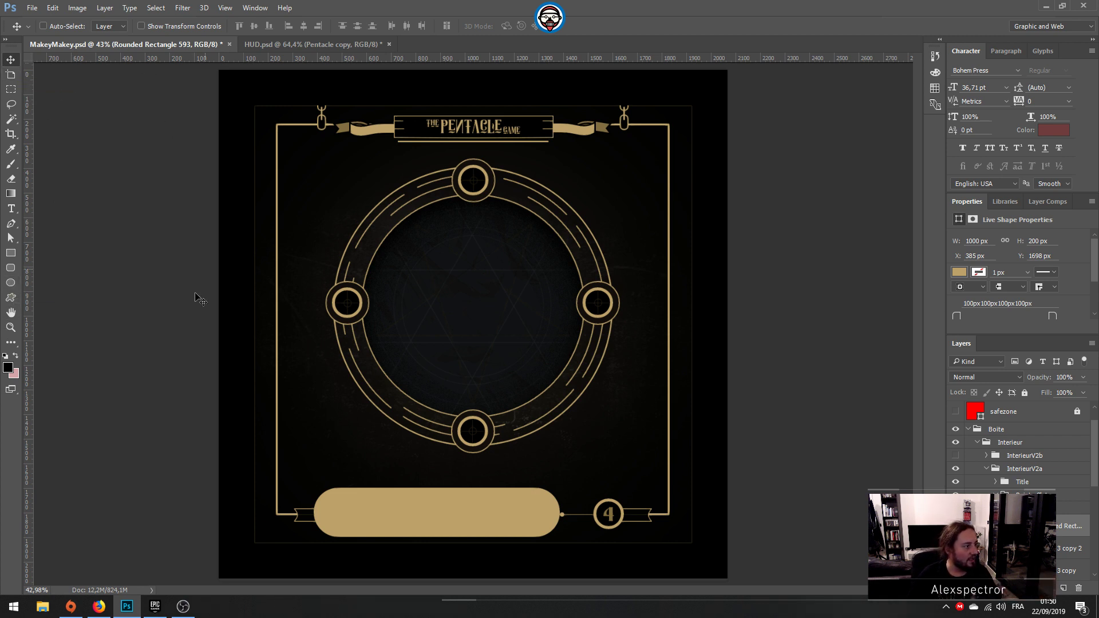
Step: Remove the fill from the new rounded rectangle
left_click(11, 239)
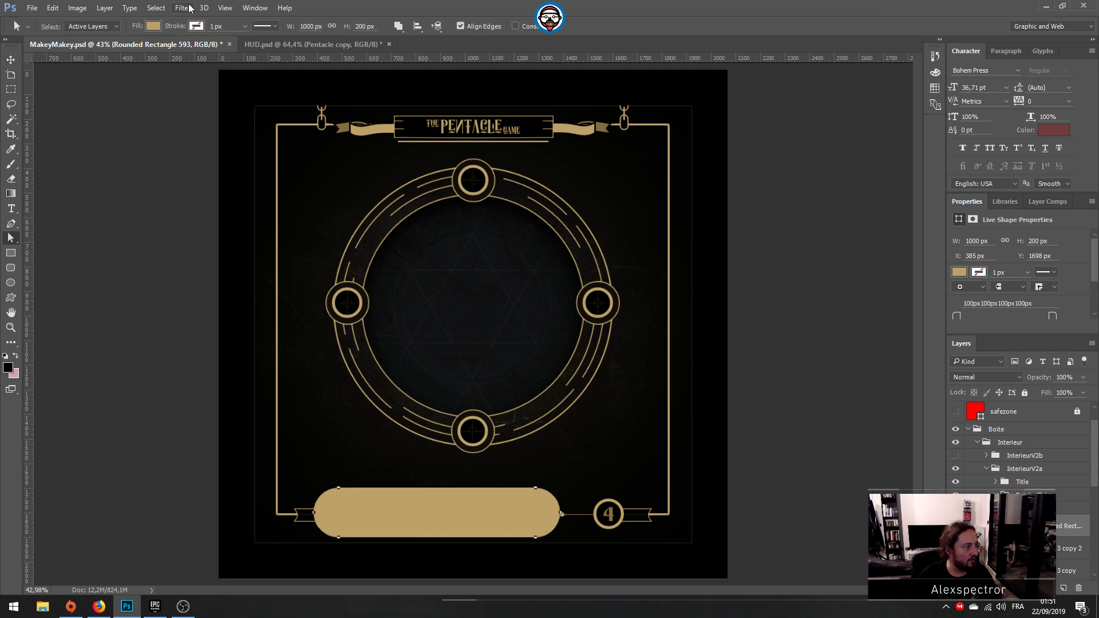
left_click(154, 26)
left_click(104, 48)
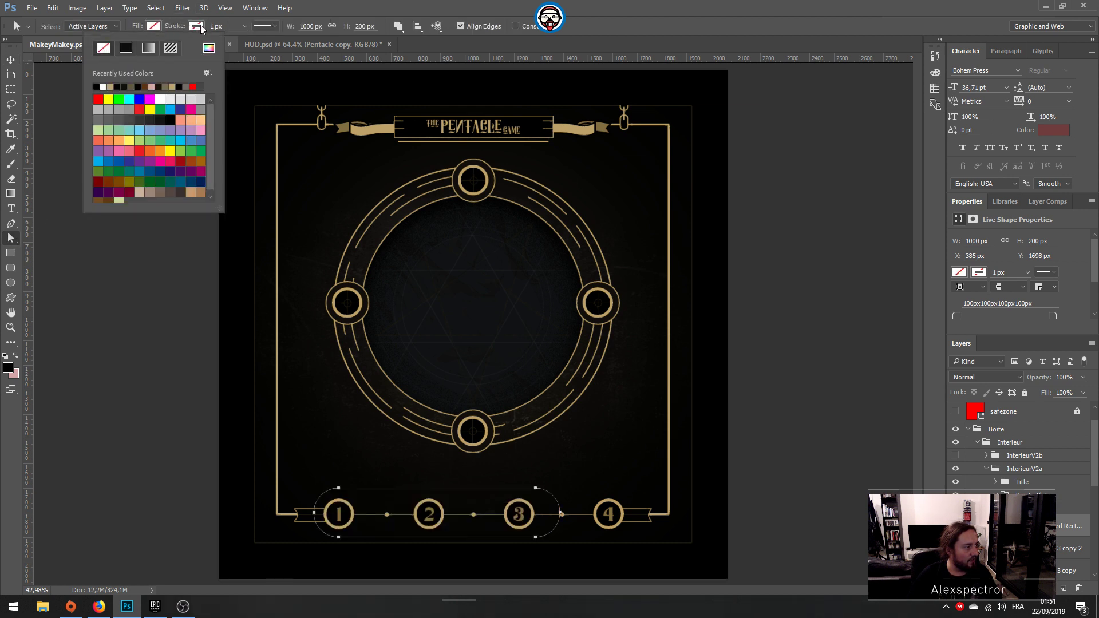
left_click(201, 25)
left_click(201, 25)
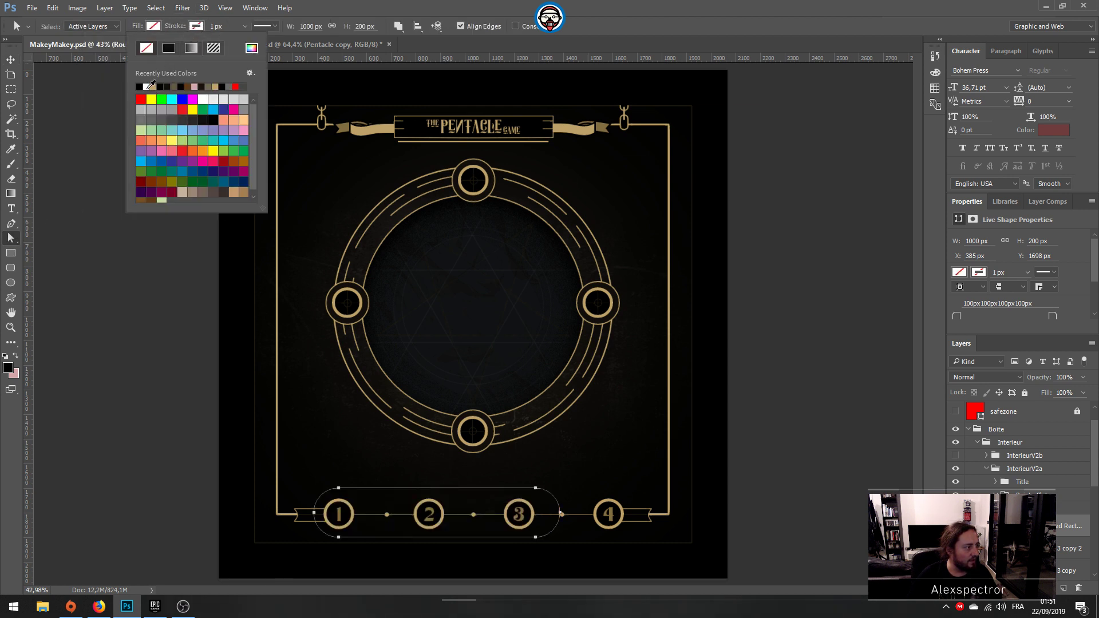
Step: Show the palette couleurs group and enlarge its colour swatches to about 732 px wide
left_click(974, 436)
scroll(963, 443, "up", 2)
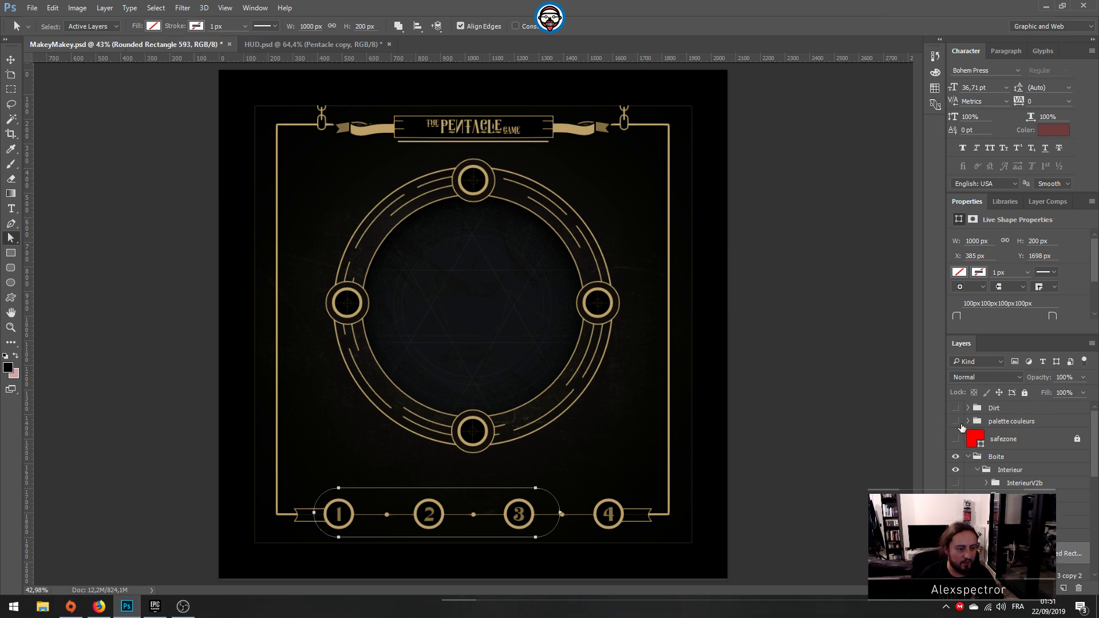
left_click(956, 421)
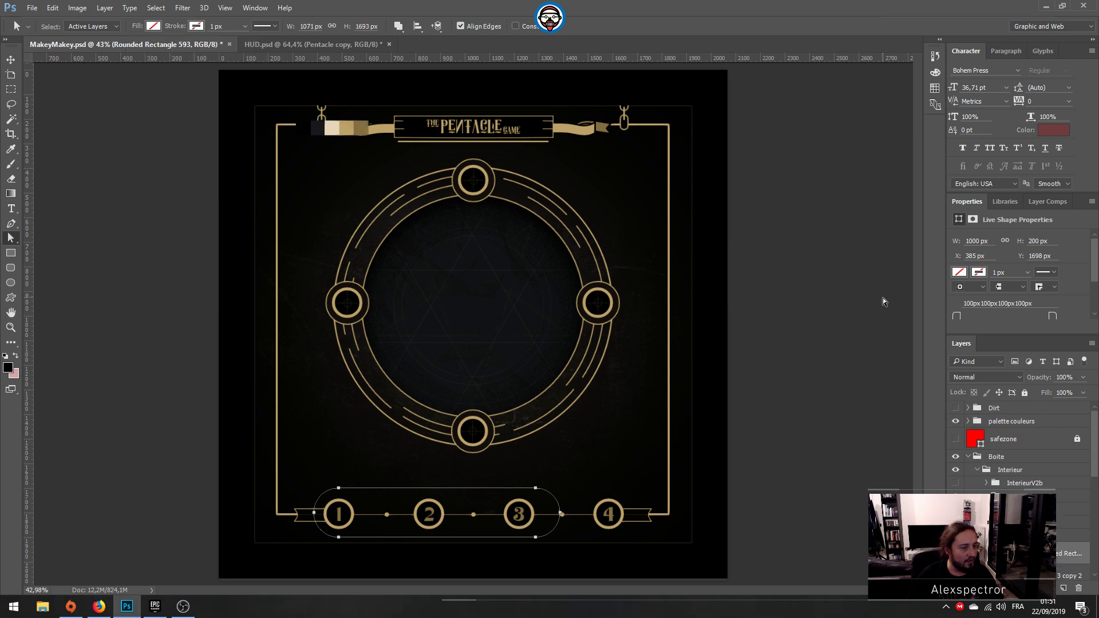
key("ctrl+t")
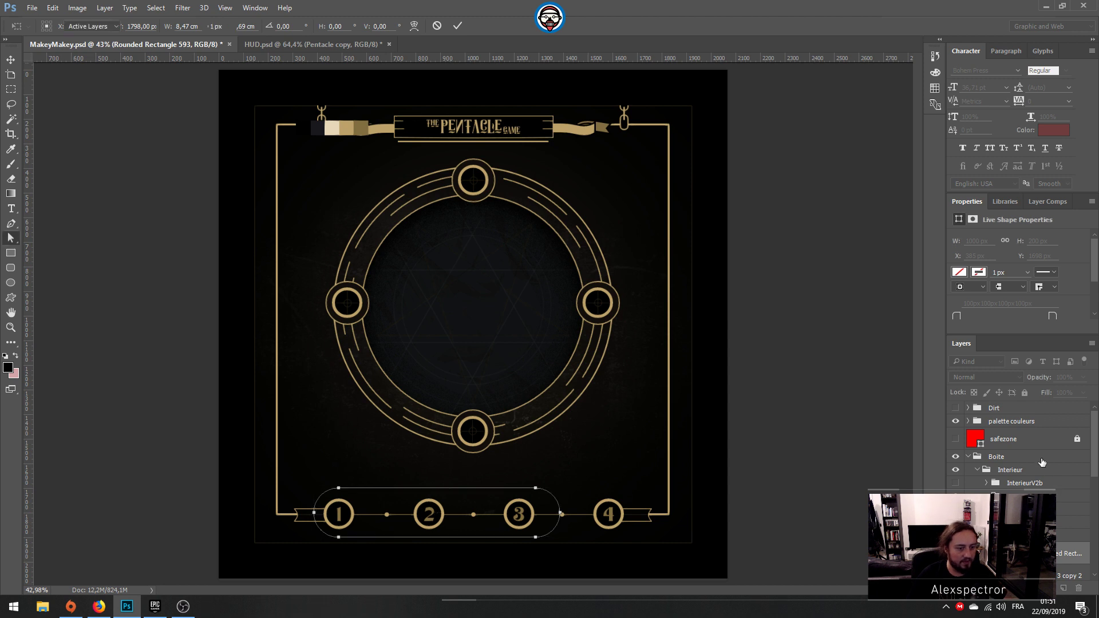
key("Escape")
left_click(1013, 421)
key("ctrl+t")
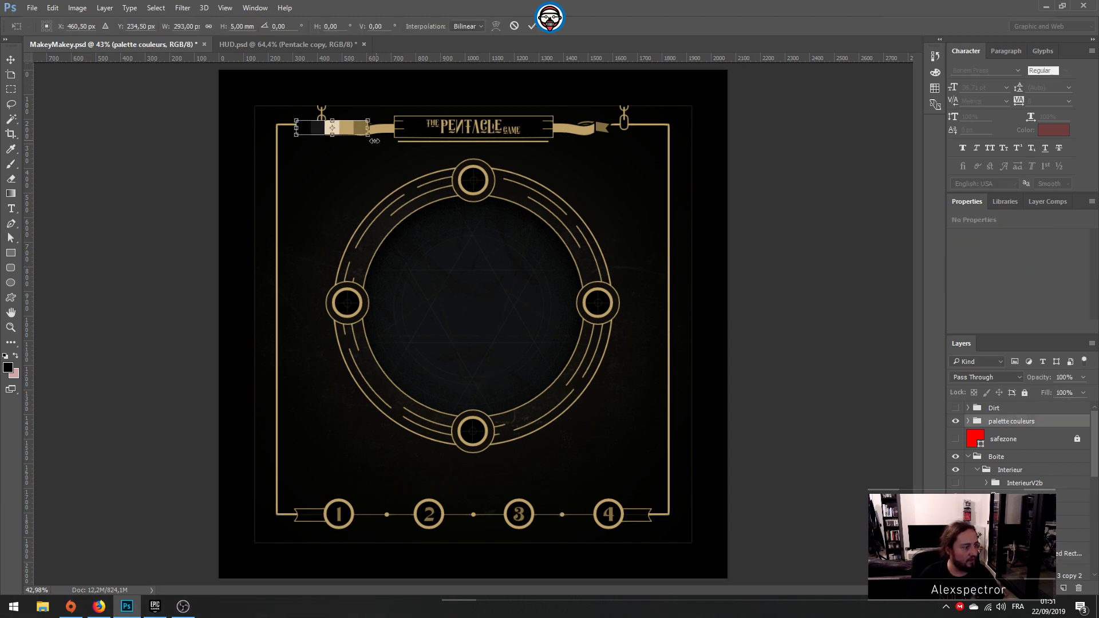
left_click_drag(374, 140, 482, 161)
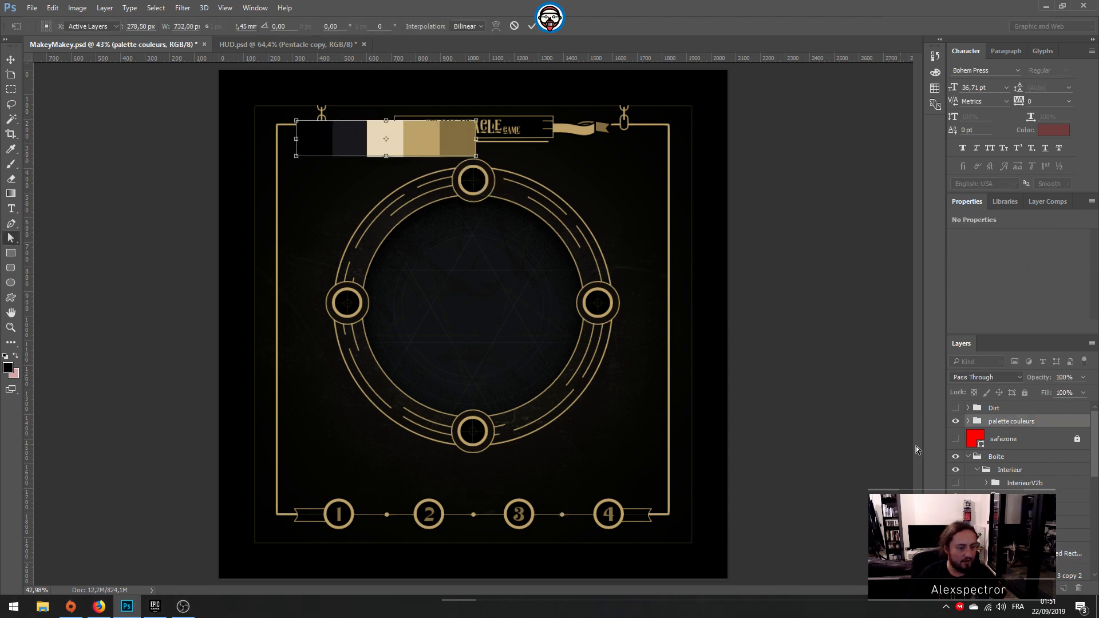
key("Return")
Step: Give the rounded rectangle a 4 px stroke in the gold #bda269 sampled from the colour palette
scroll(1016, 486, "down", 3)
left_click(1017, 488)
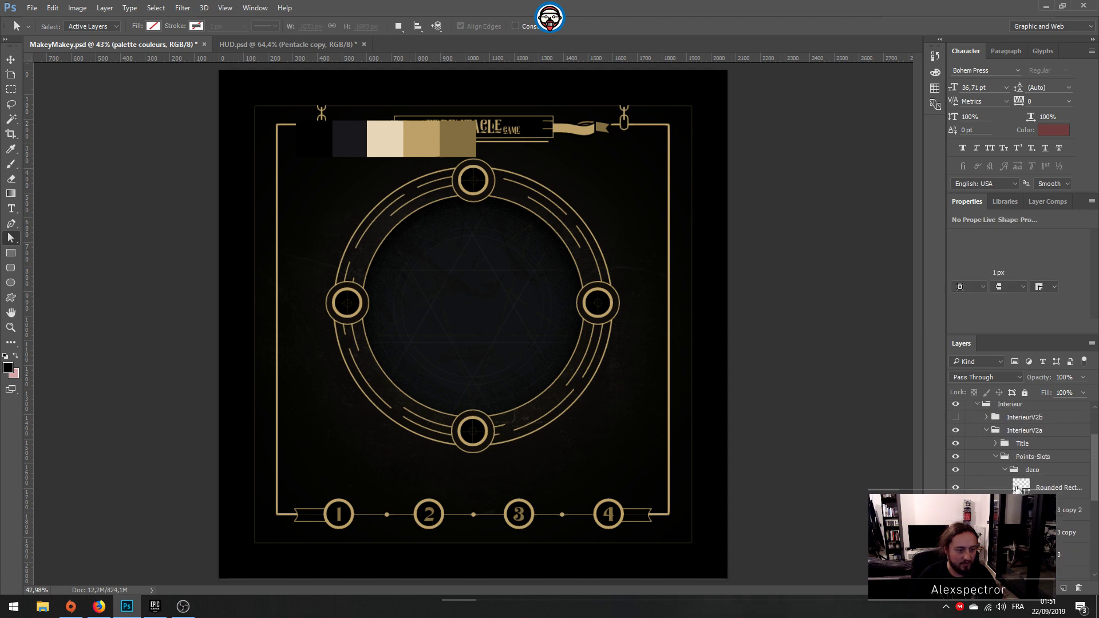
left_click(198, 27)
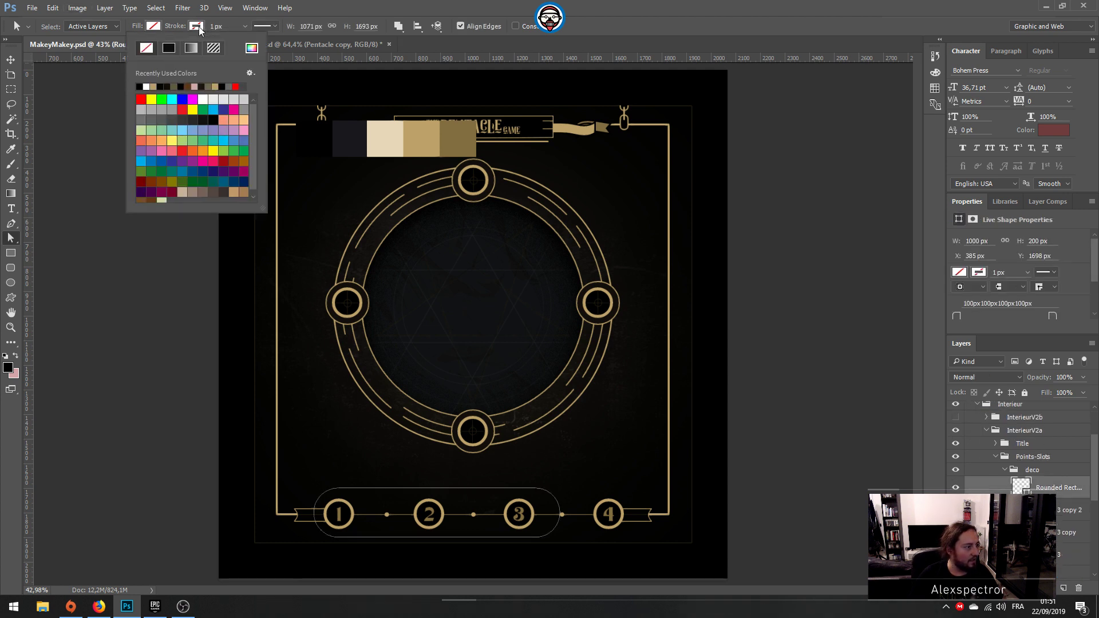
left_click(252, 48)
left_click(429, 136)
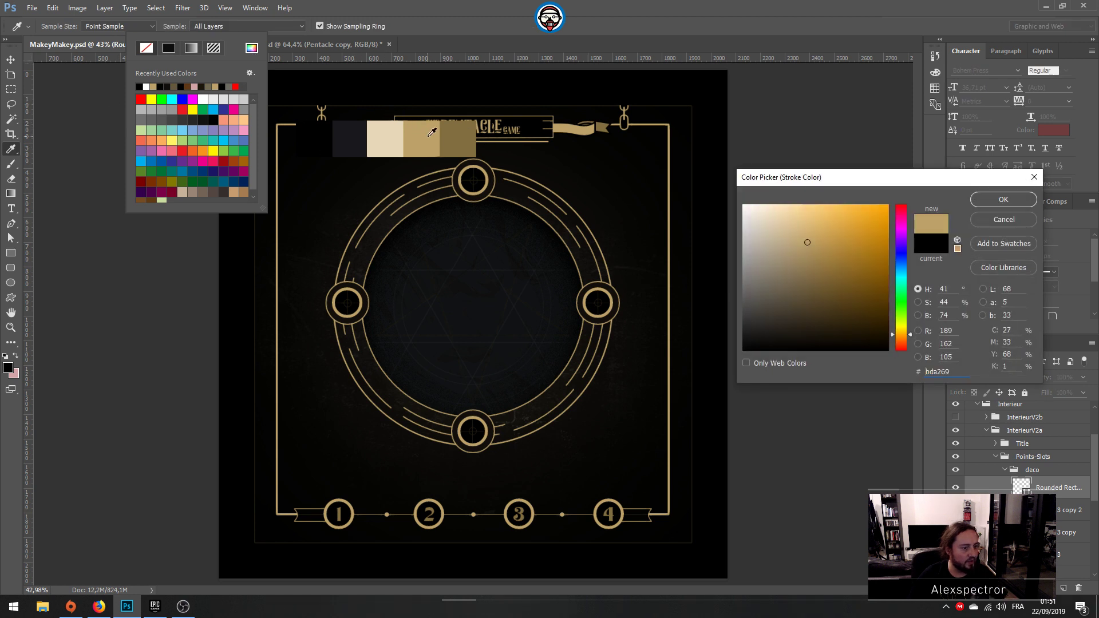
key("Return")
key("Return")
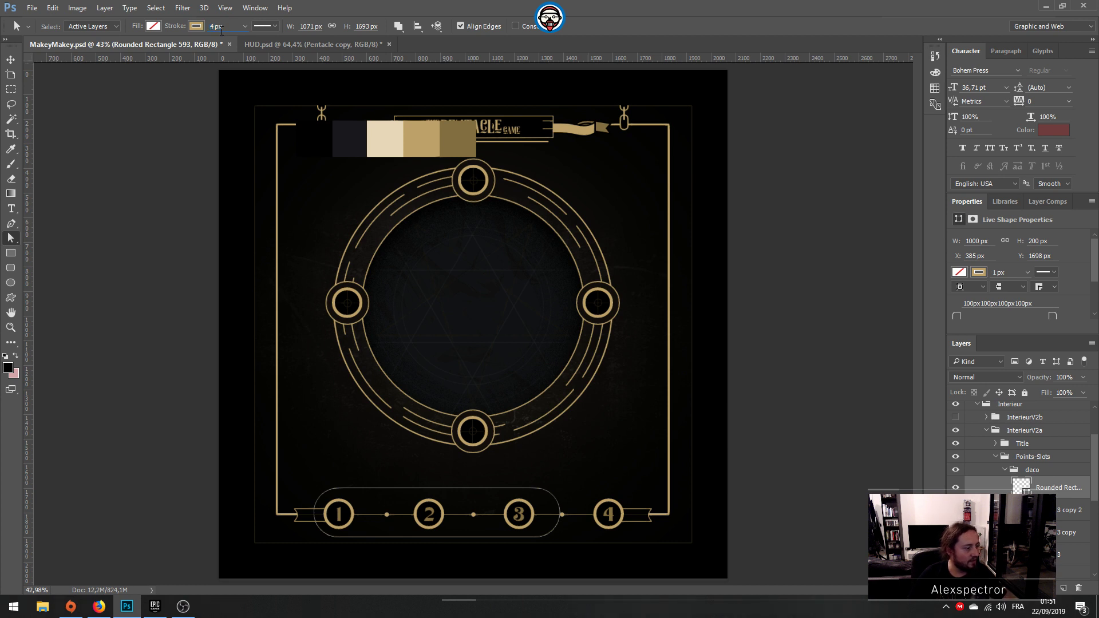
key("Return")
Step: Nudge the rounded rectangle 7 px down and 3 px to the right around the numbered slots
key("v")
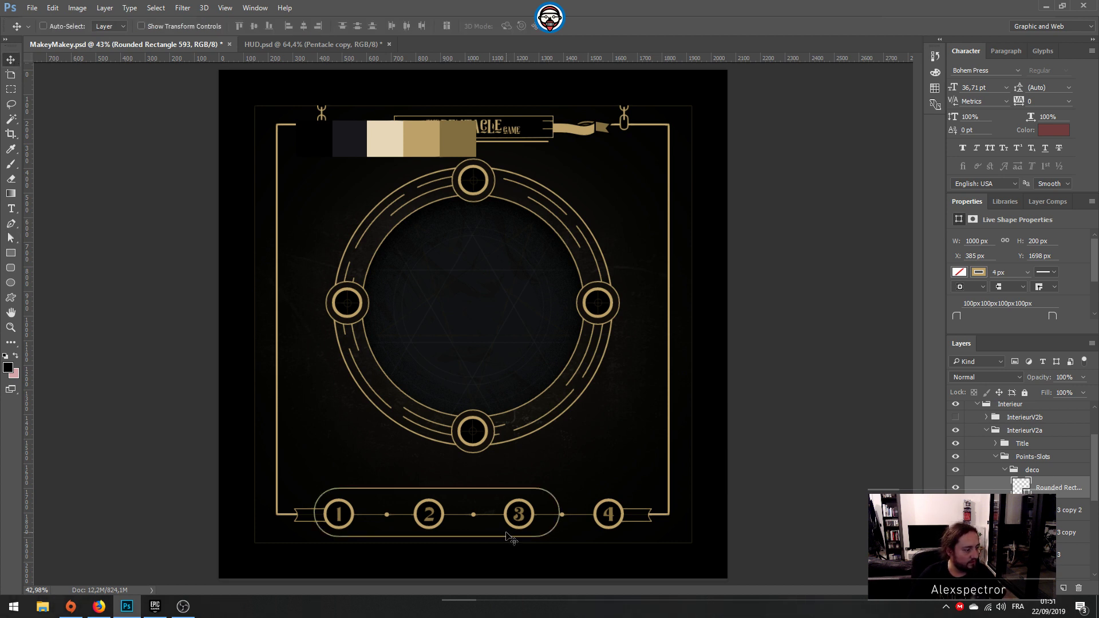
key("Down")
key("Down")
key("Down")
key("Down")
key("Down")
key("Down")
key("Down")
key("Right")
key("Right")
key("Right")
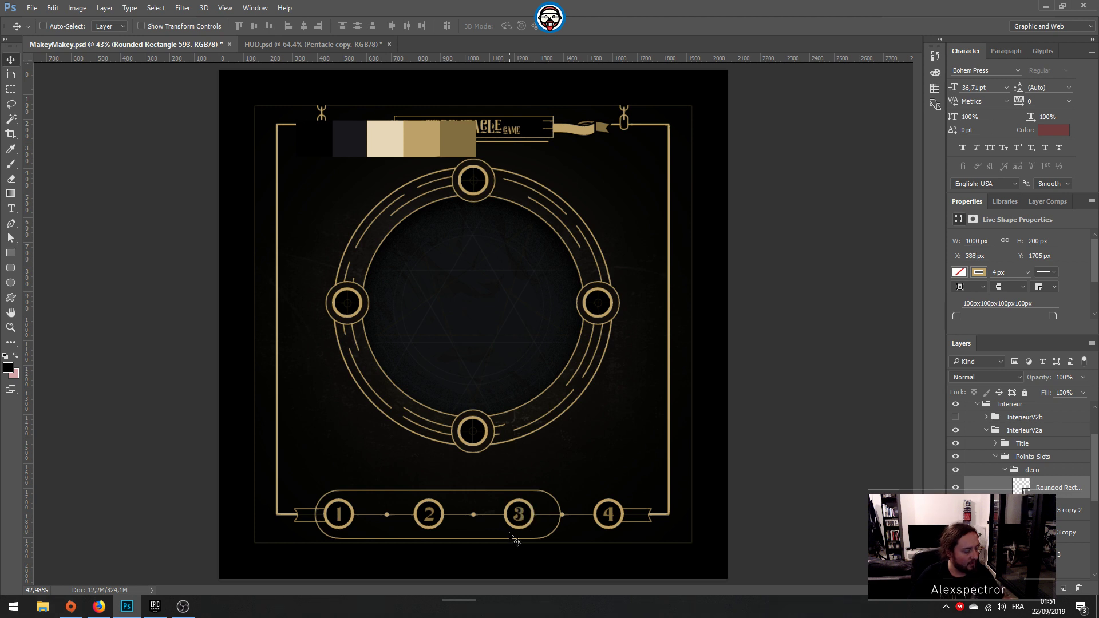
Step: Stretch the rounded rectangle rightward to about 1305 px wide so it encloses all four numbered slots
key("ctrl+t")
left_click_drag(562, 514, 642, 515)
key("Return")
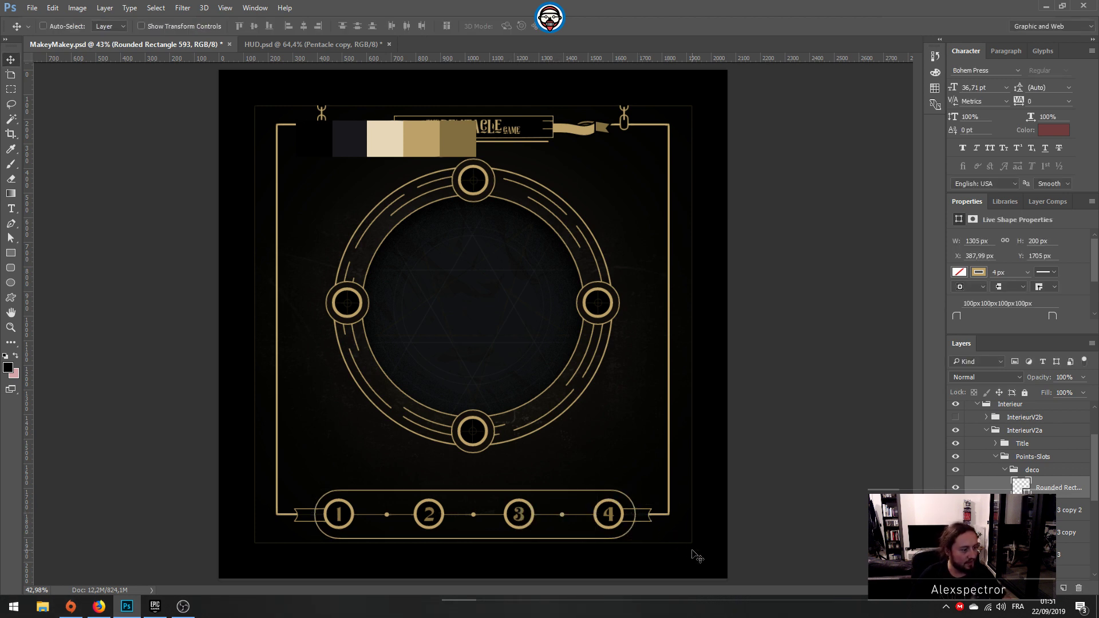
Step: Fill the rounded rectangle with the dark colour #19171d sampled from the palette swatches
scroll(617, 502, "down", 3, "alt")
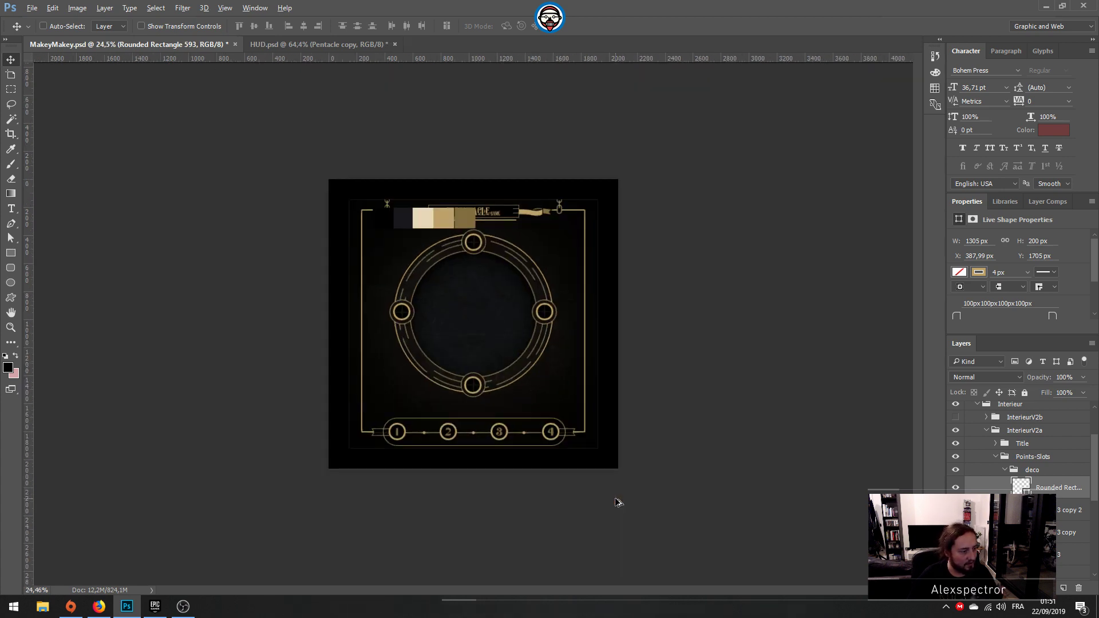
scroll(617, 503, "up", 2, "alt")
scroll(617, 502, "up", 1, "alt")
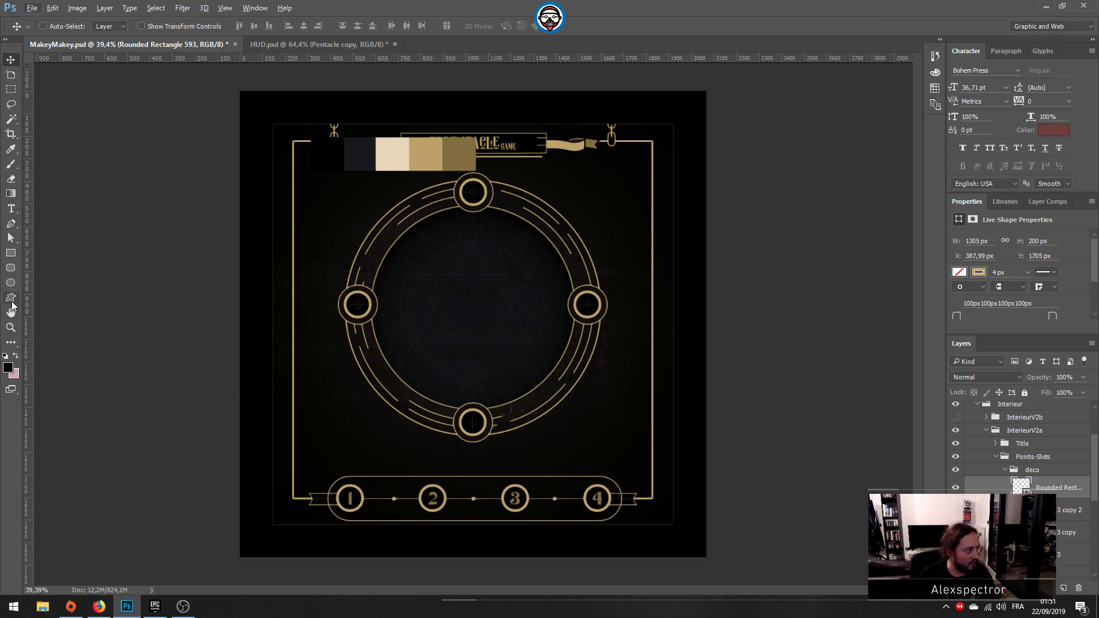
left_click(11, 238)
left_click(153, 26)
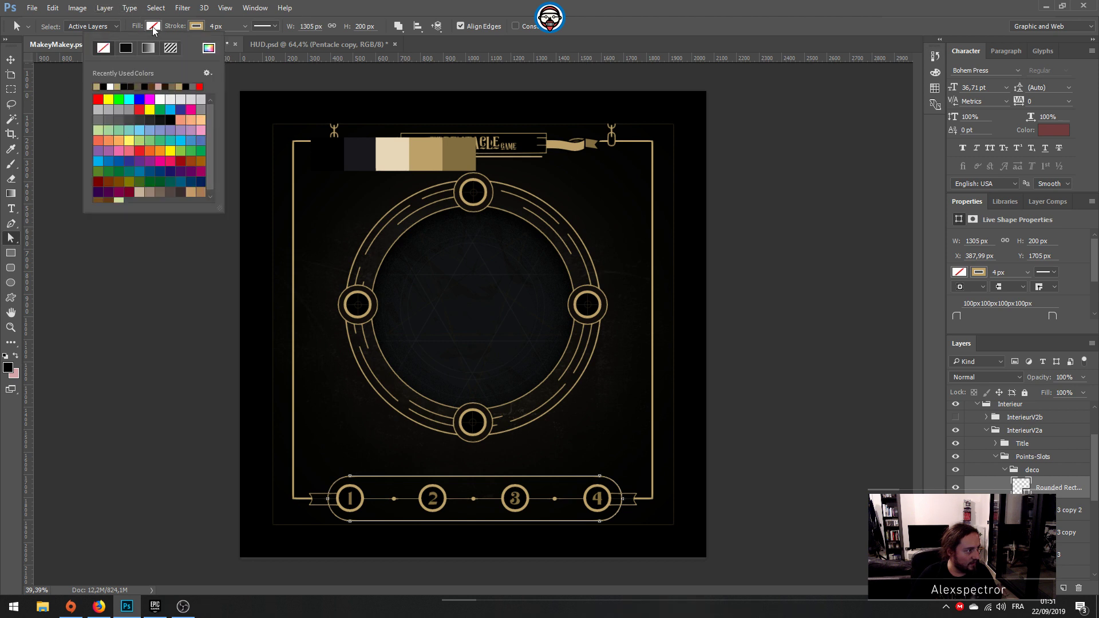
left_click(209, 48)
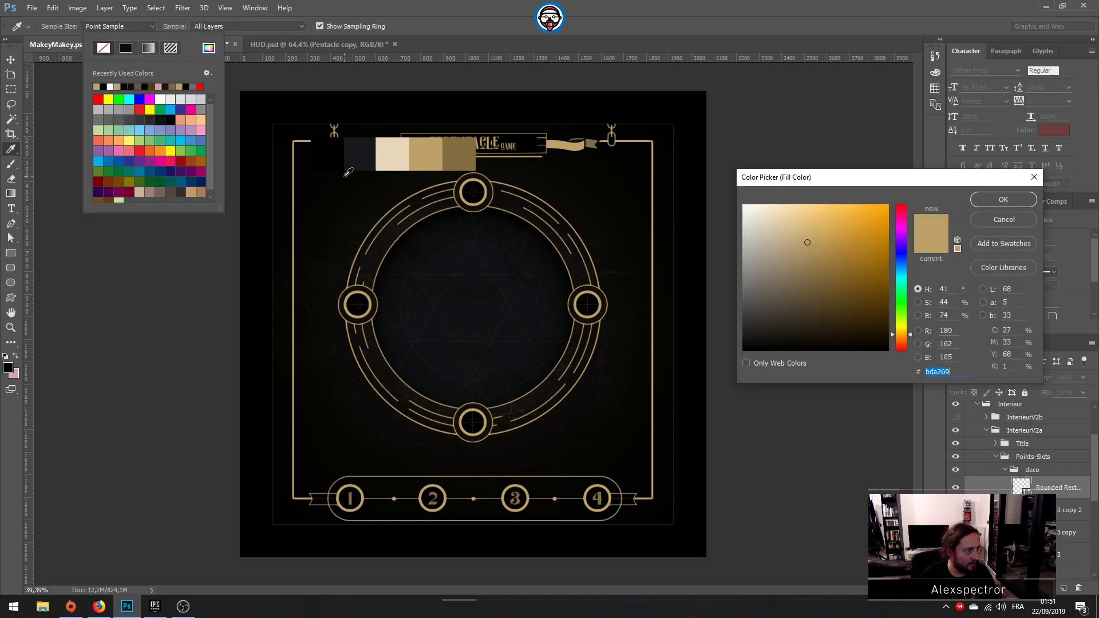
left_click(364, 150)
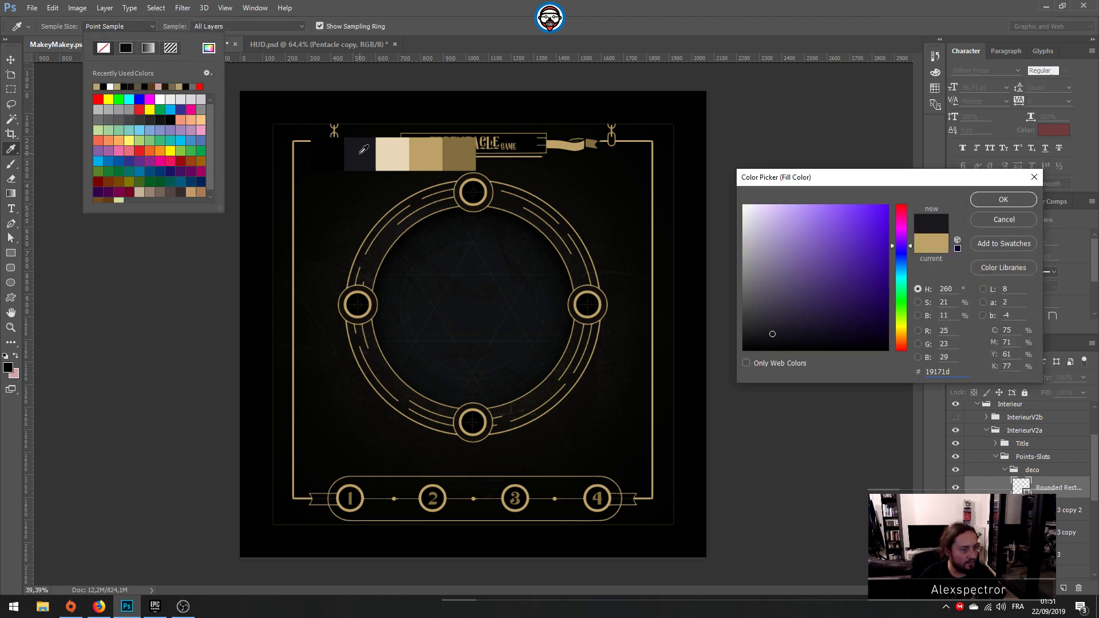
key("Return")
key("Return")
key("Return")
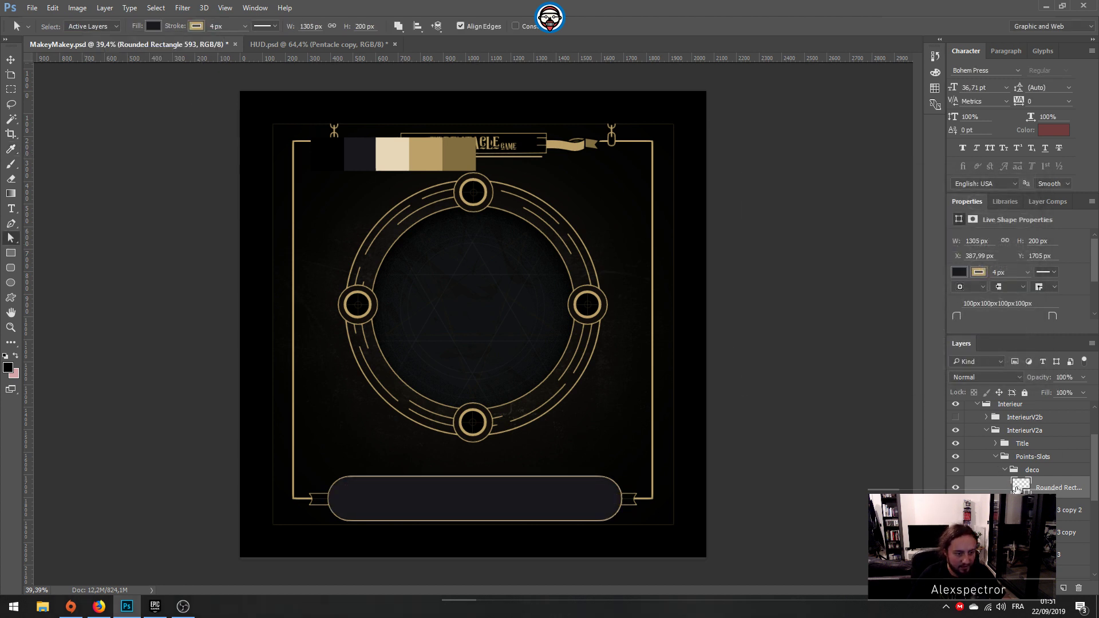
Step: Move the rounded rectangle layer below the ellipse layers in the deco group and fill it with black #000000
scroll(1015, 486, "down", 1)
left_click_drag(1020, 467, 1020, 558)
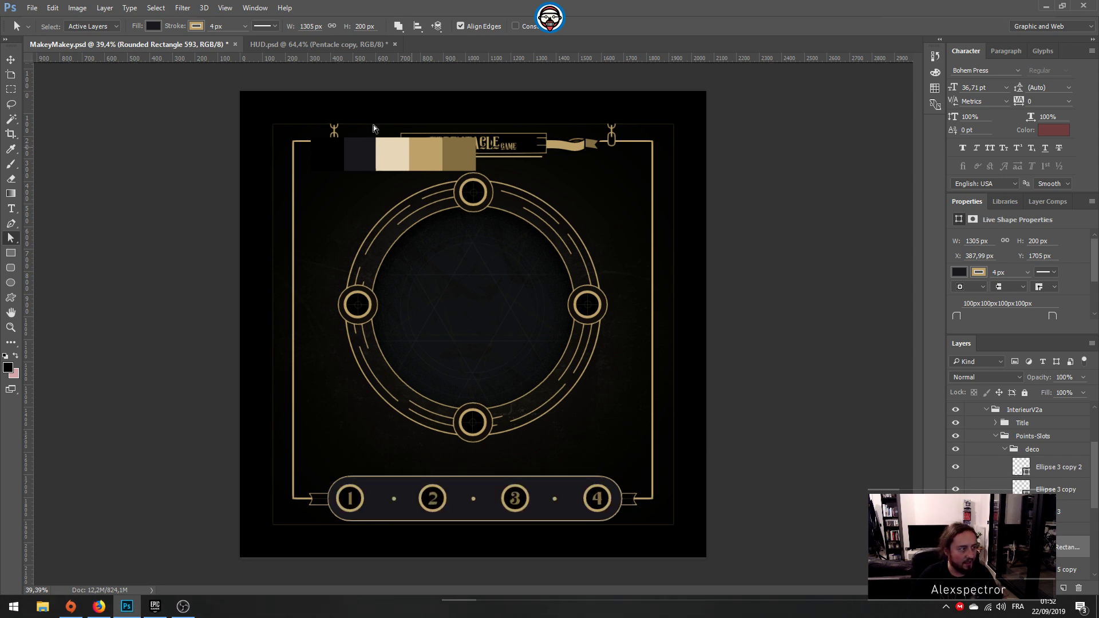
left_click(153, 26)
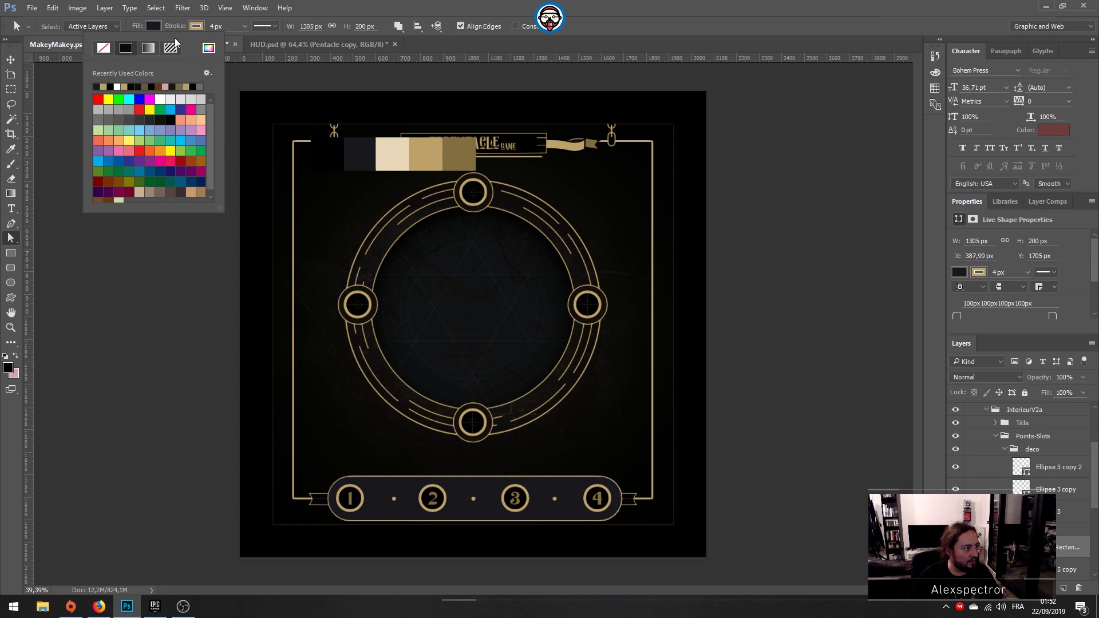
left_click(209, 47)
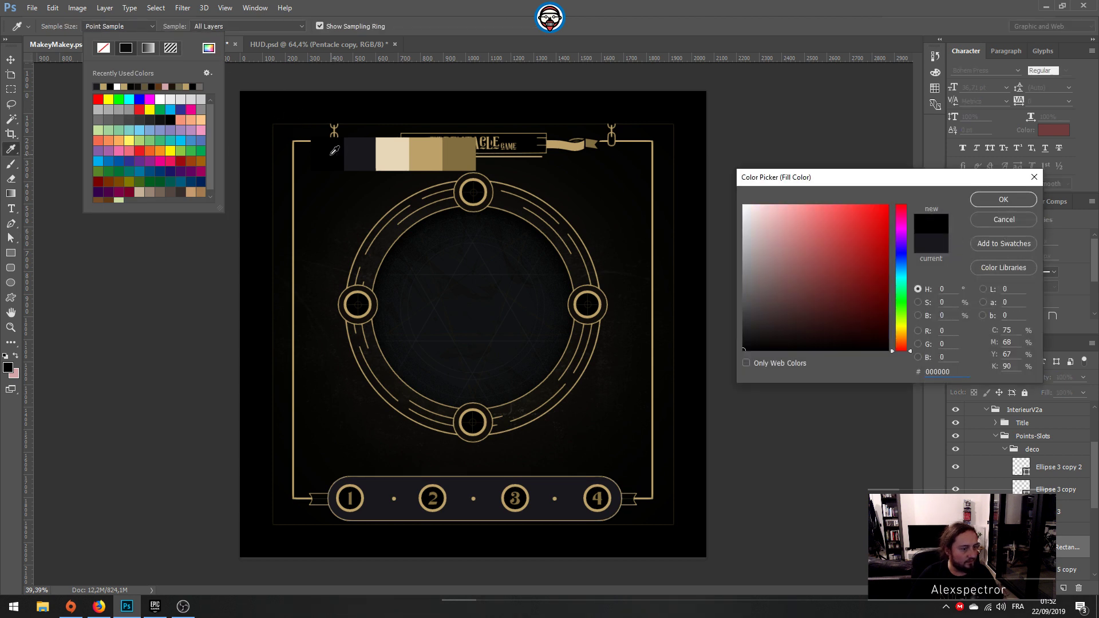
left_click(1002, 199)
left_click(902, 188)
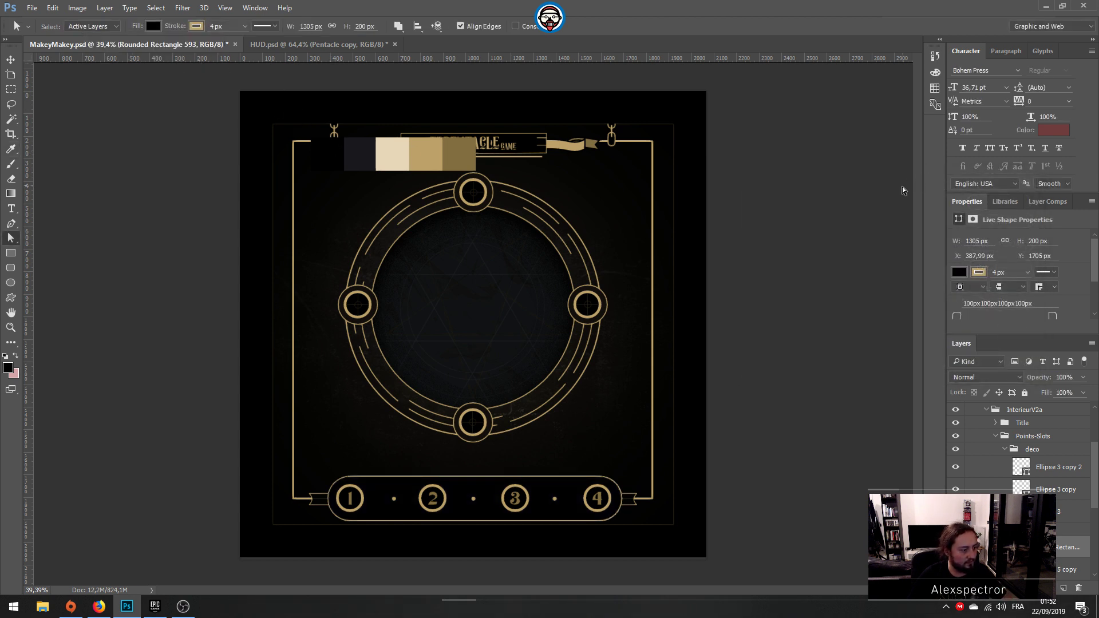
Step: Scale the rounded rectangle proportionally about its centre to a height of 16,50 mm, about 1272 by 195 px
left_click(11, 60)
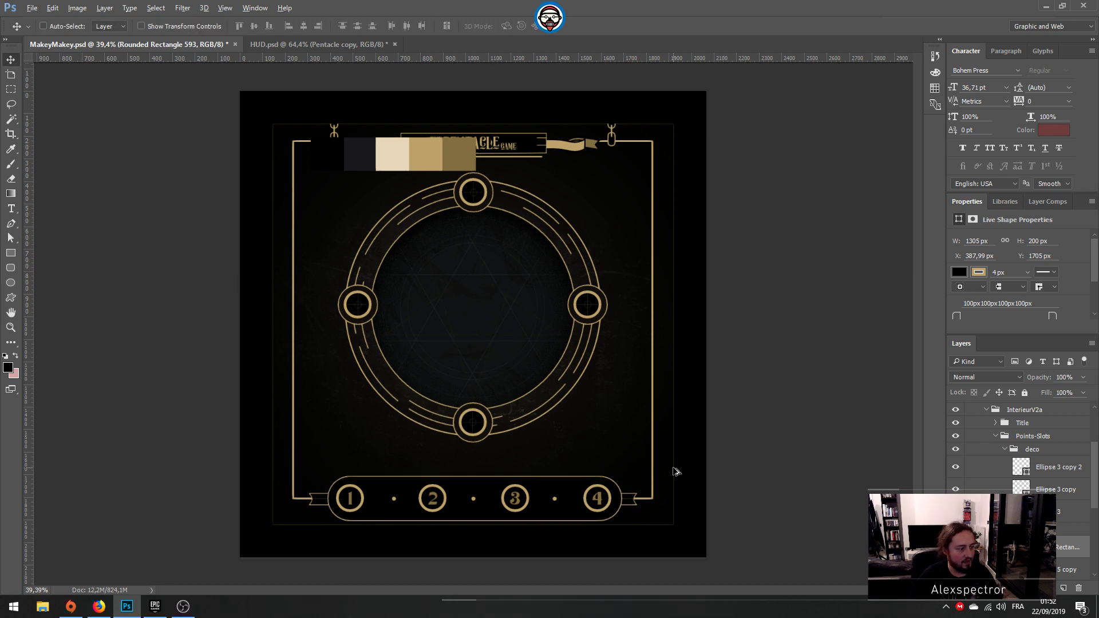
scroll(673, 468, "down", 1, "alt")
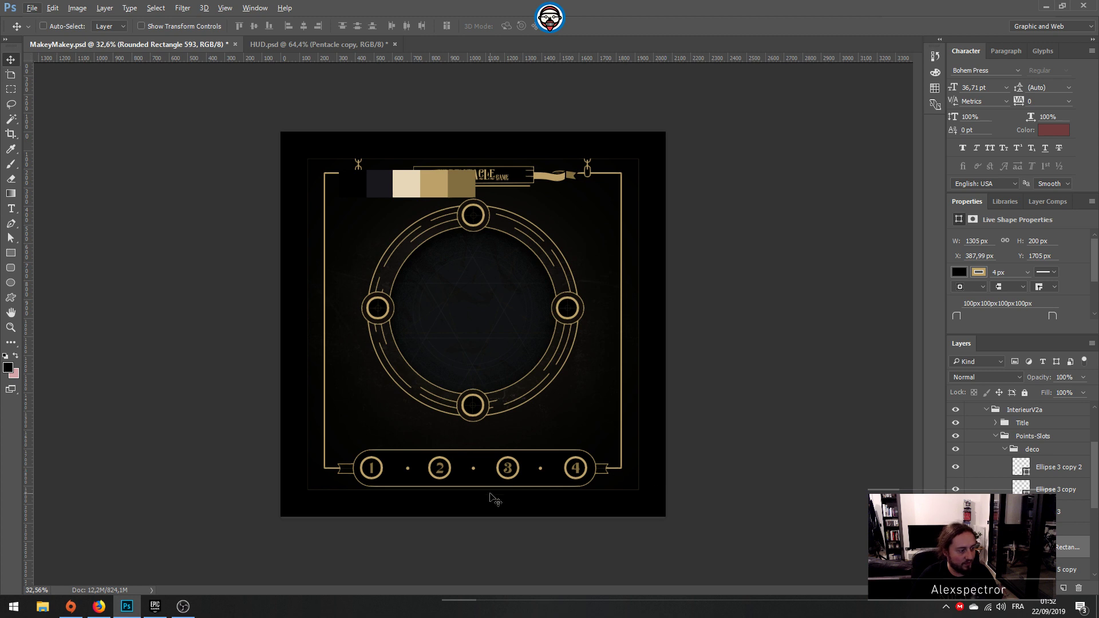
scroll(511, 501, "up", 1, "alt")
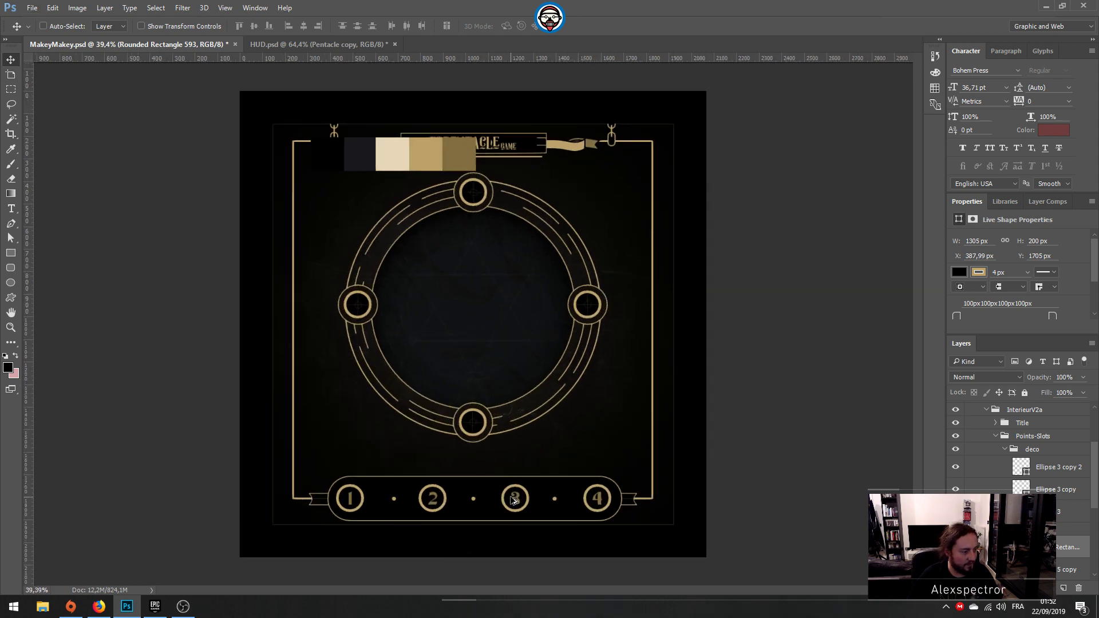
key("ctrl+t")
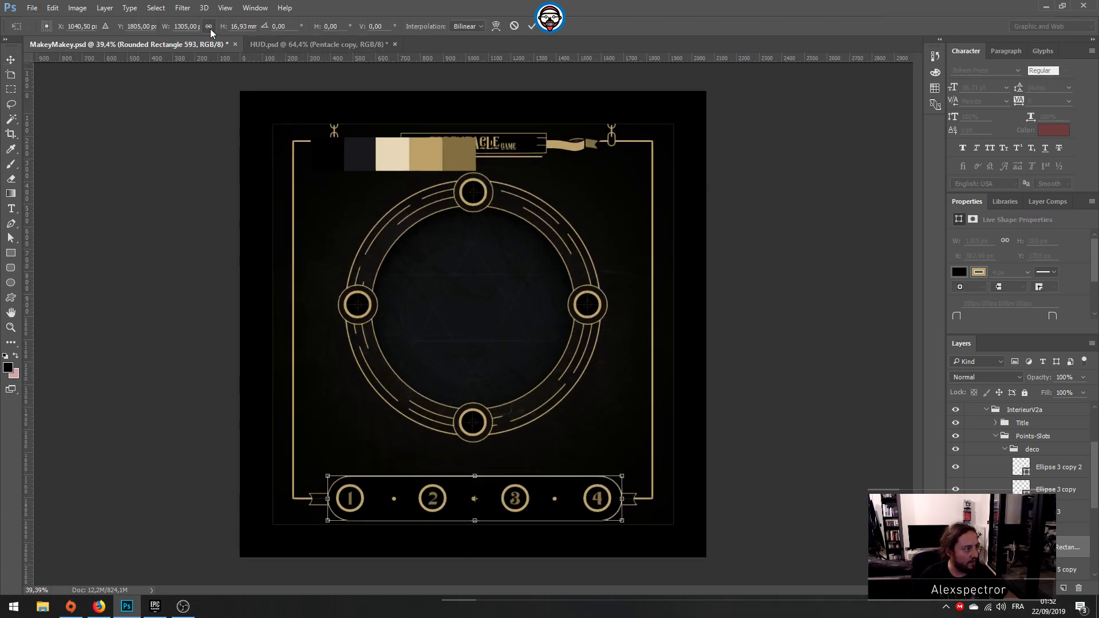
left_click(234, 26)
scroll(235, 26, "down", 3)
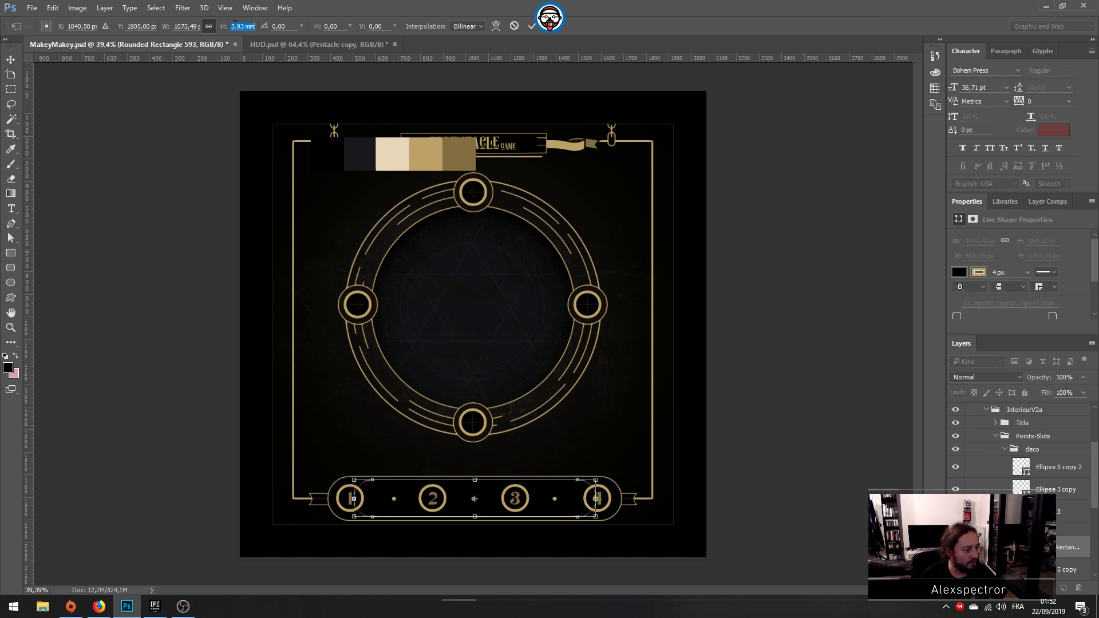
scroll(235, 26, "up", 2)
key("Up")
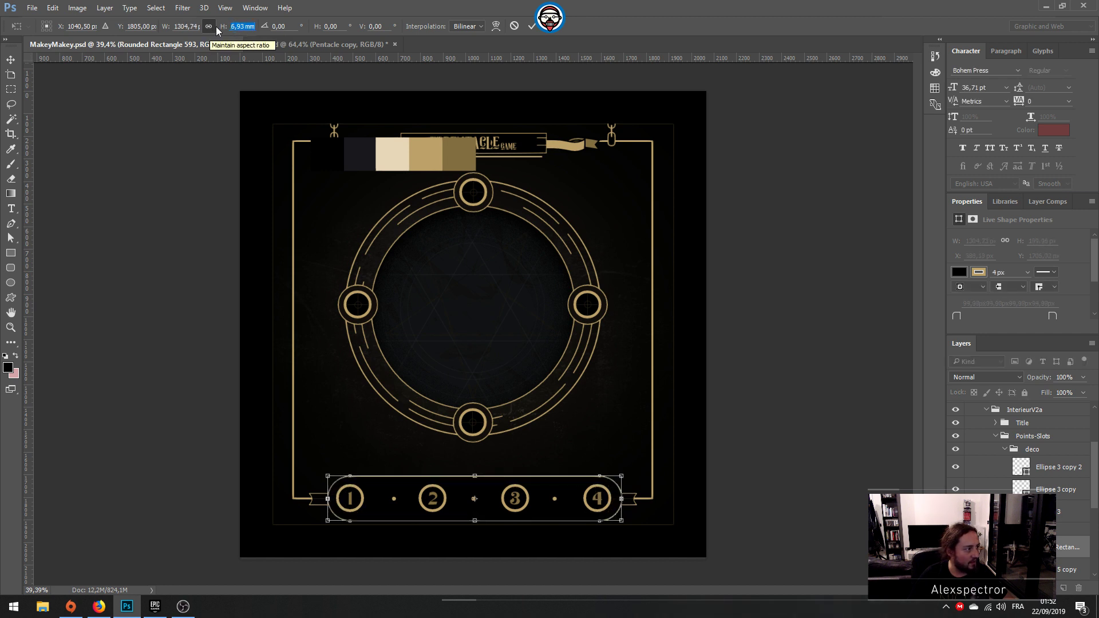
left_click(245, 26)
key("BackSpace")
key("BackSpace")
type("50")
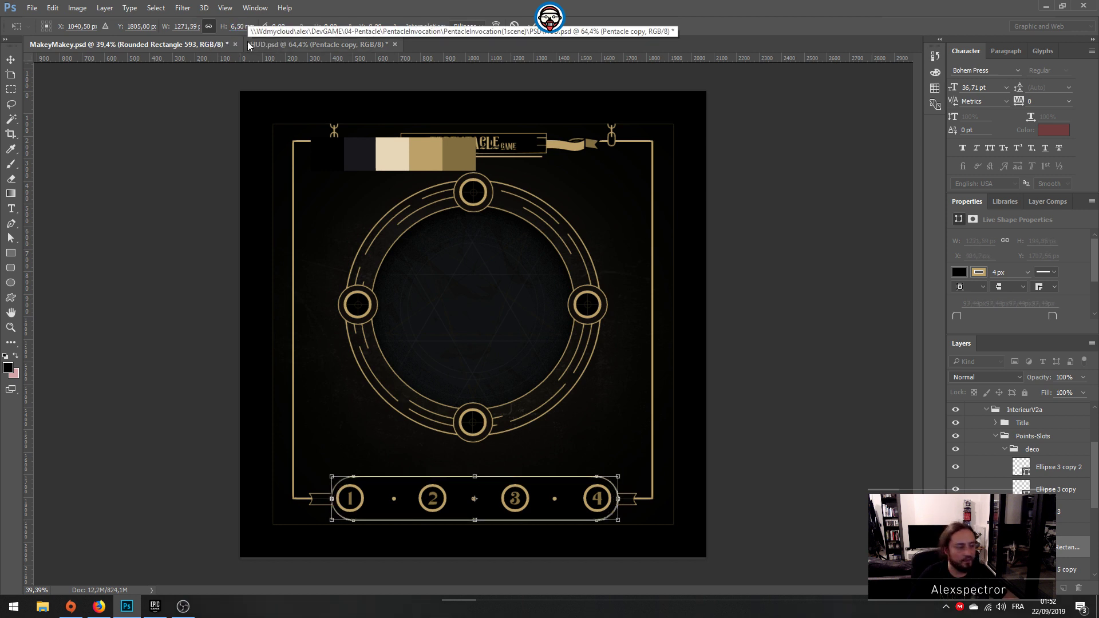
key("Return")
key("Return")
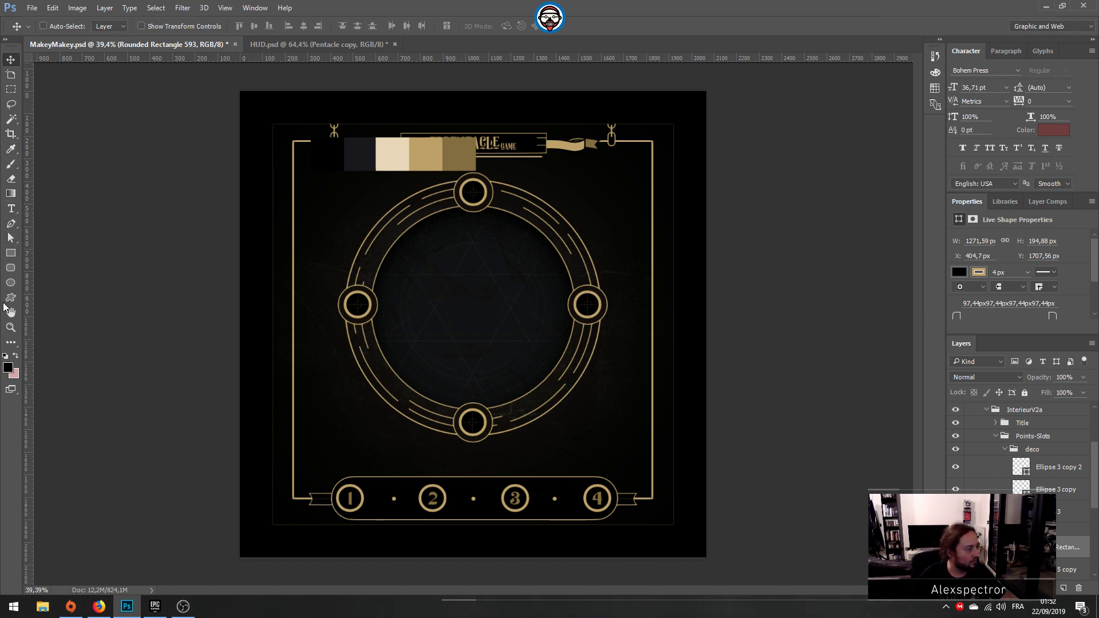
Step: Change the rounded rectangle's stroke to the darkest gold sampled from the palette swatches
left_click(11, 238)
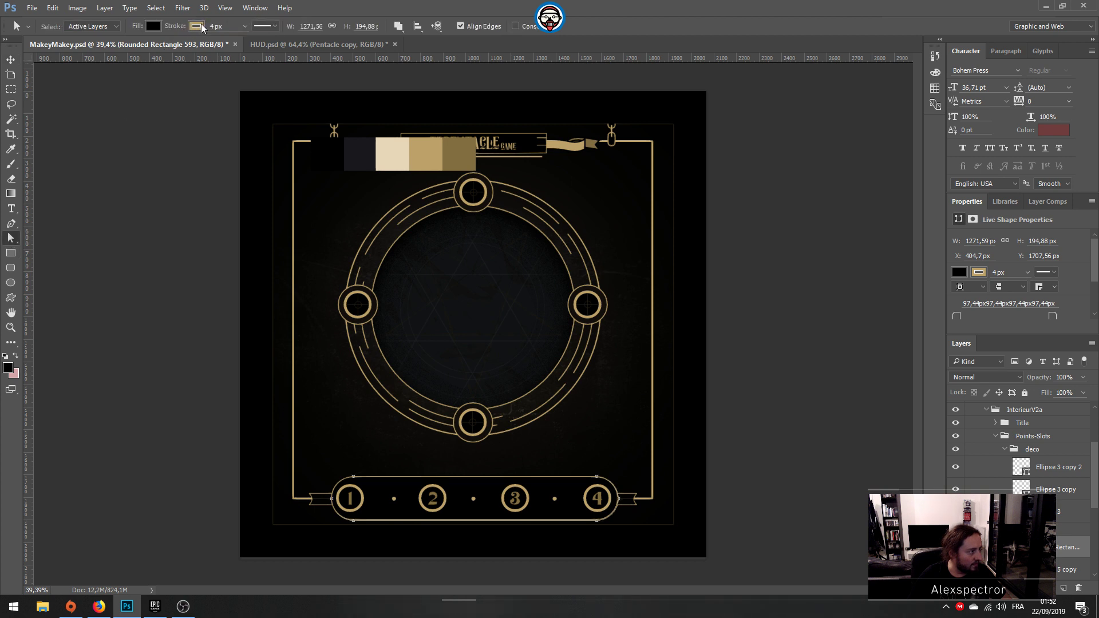
left_click(198, 26)
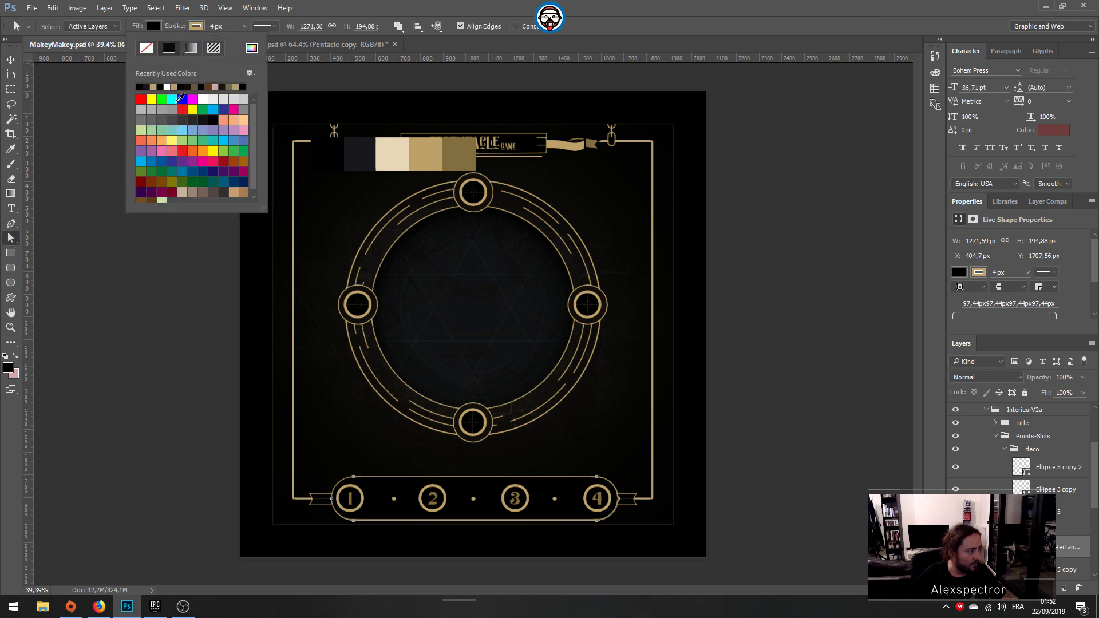
left_click(152, 86)
left_click(252, 48)
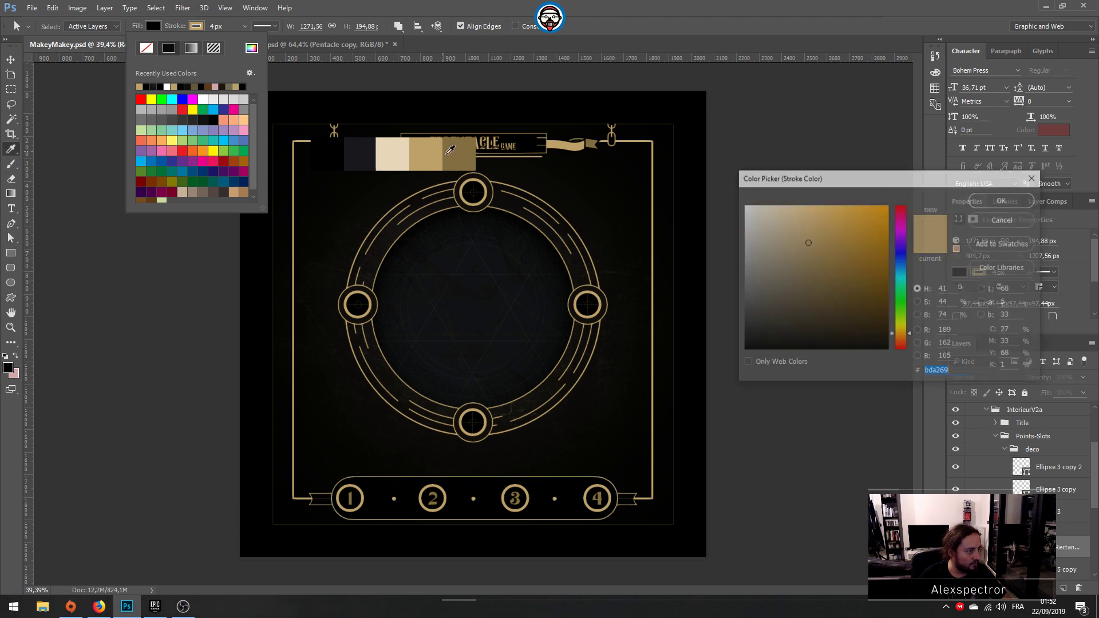
left_click(996, 202)
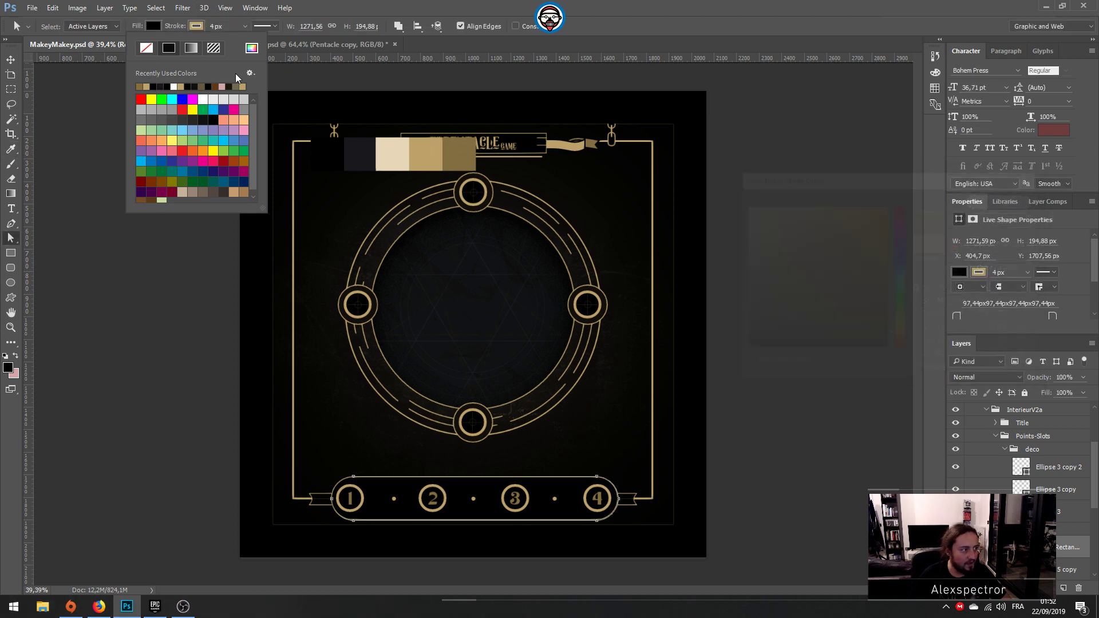
left_click(11, 59)
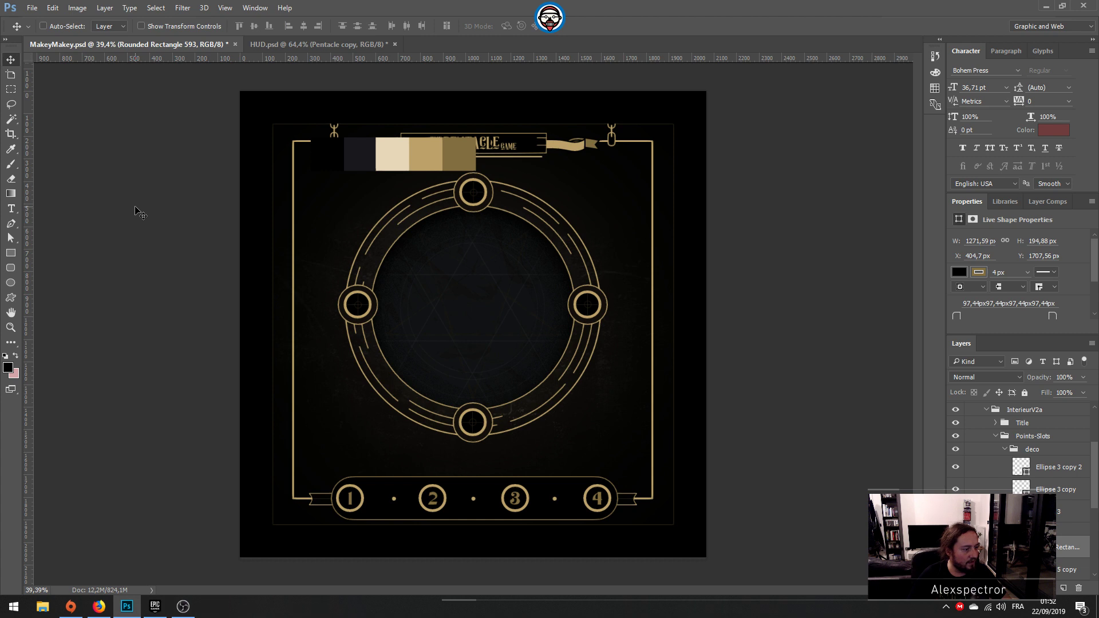
Step: Save MakeyMakey.psd and hide the palette couleurs group covering the title
key("ctrl+s")
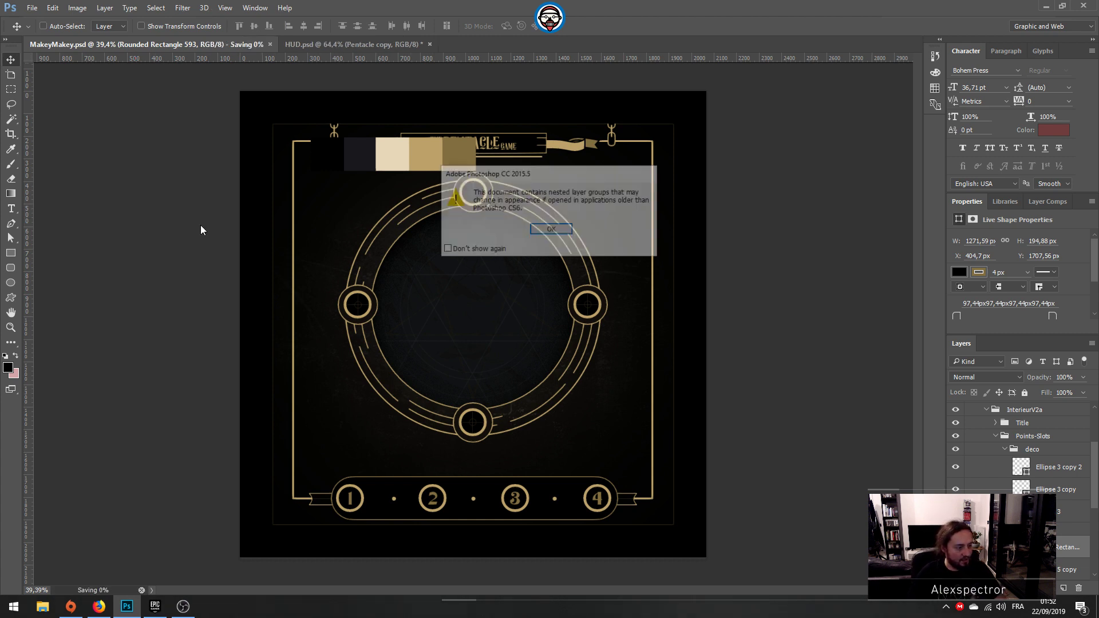
left_click(545, 230)
scroll(1019, 467, "up", 3)
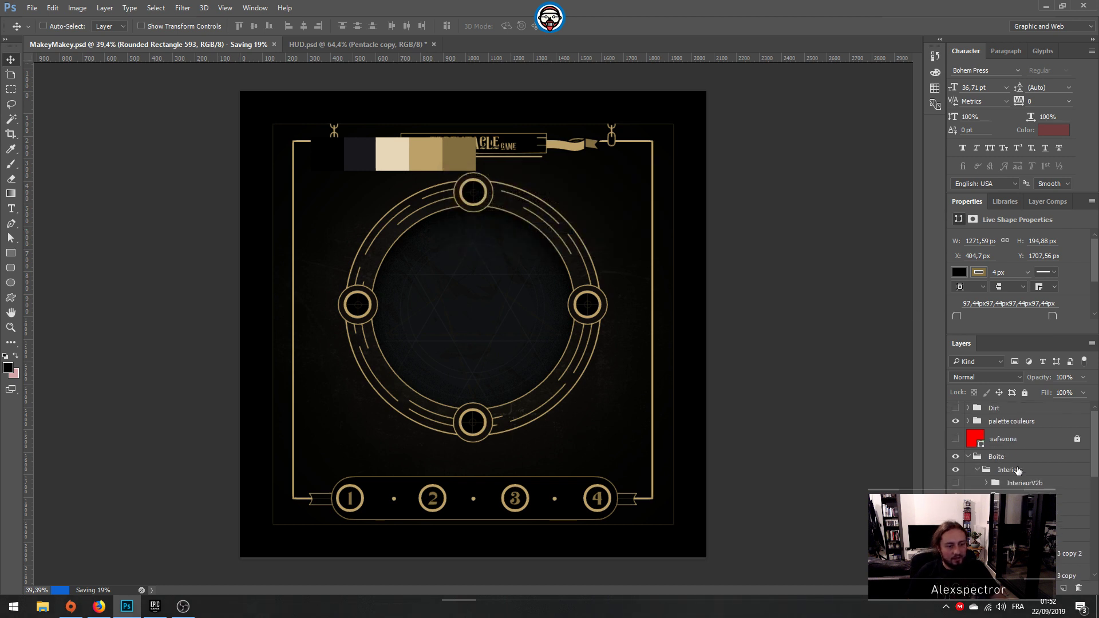
left_click(955, 421)
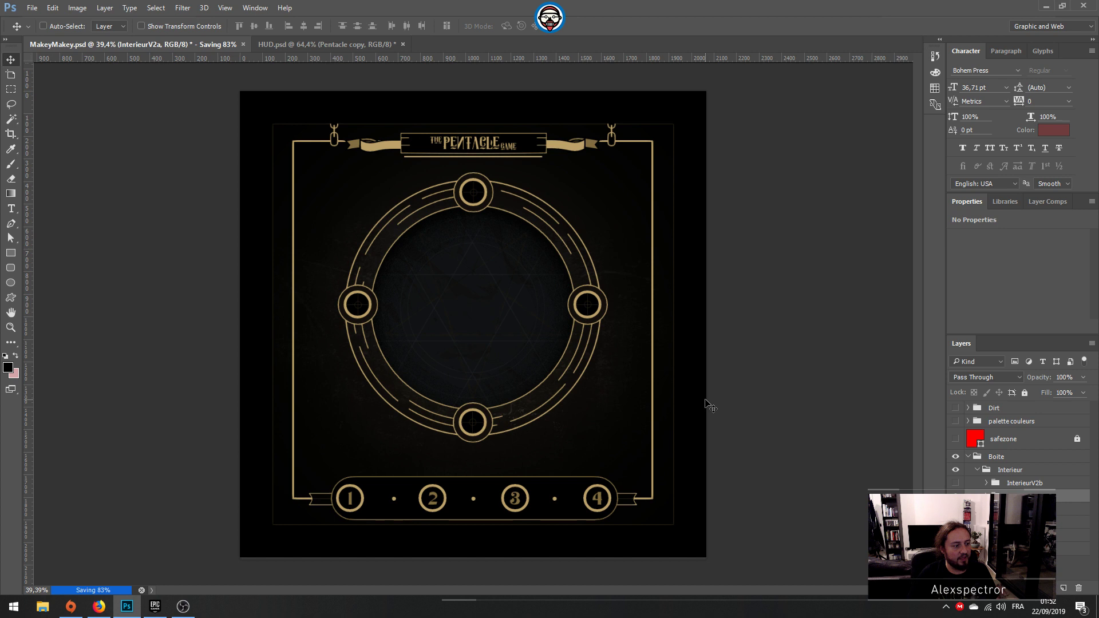
Step: Compare the InterieurV2a design with the InterieurV2b variant by toggling the visibility of the two groups
scroll(709, 407, "down", 3, "alt")
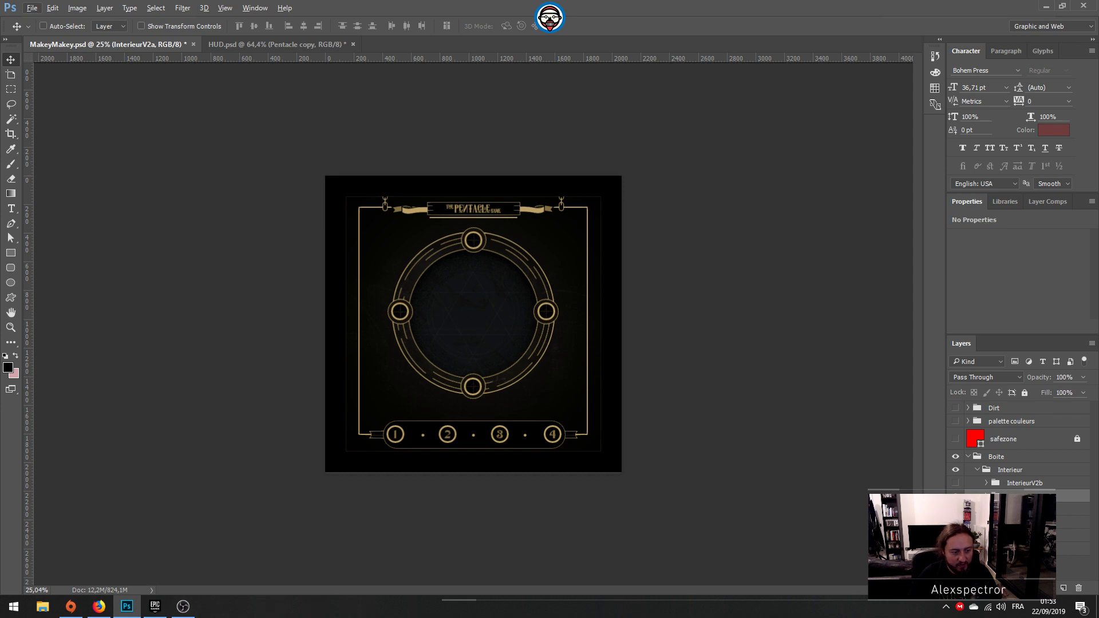
left_click(956, 492)
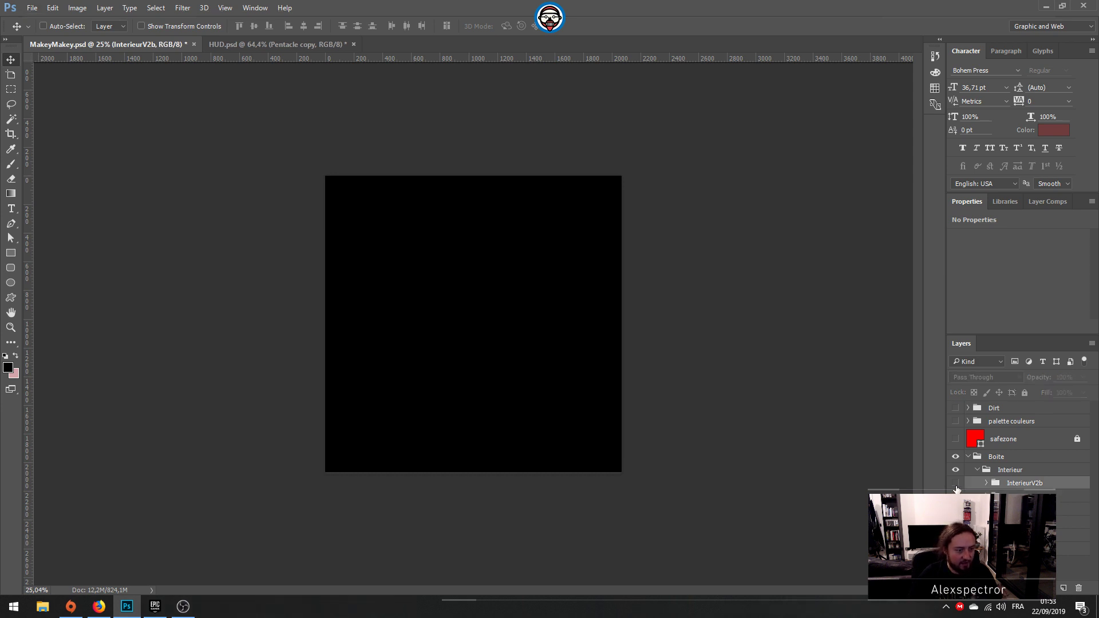
left_click(956, 484)
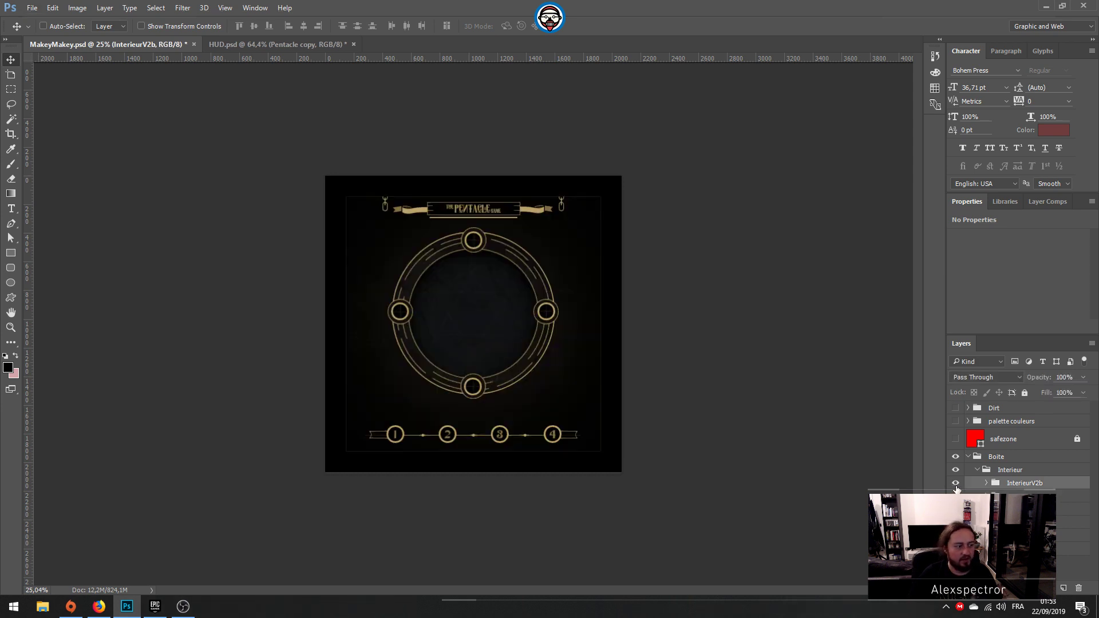
left_click(955, 484)
left_click(956, 495)
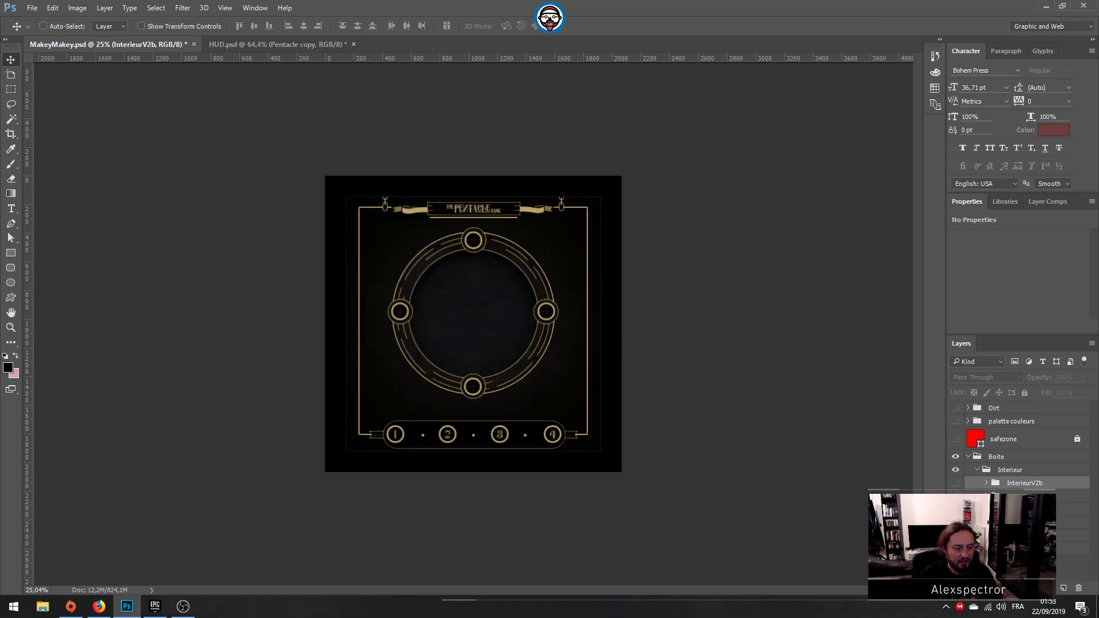
Step: Save MakeyMakey.psd again and switch to the HUD.psd document
key("ctrl+s")
left_click(304, 44)
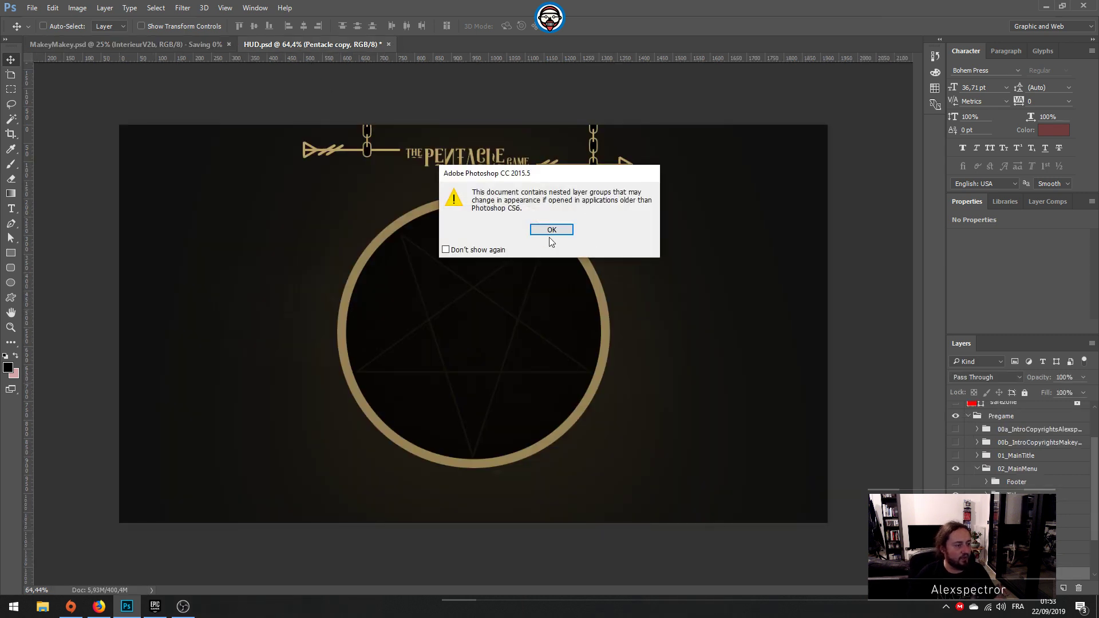
left_click(548, 237)
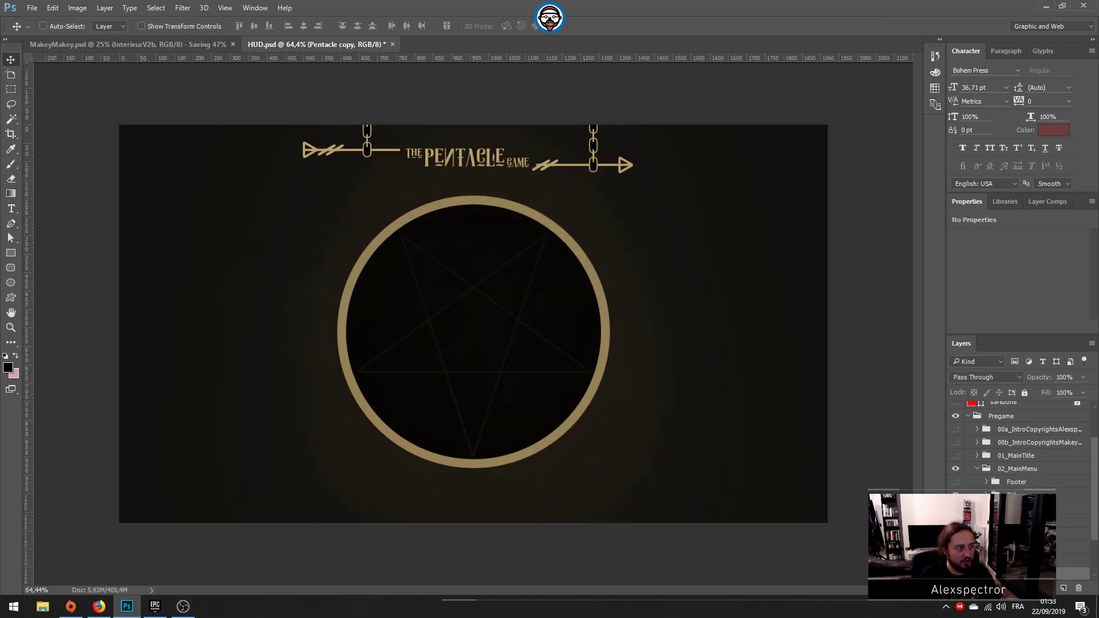
Step: Duplicate the Pentacle copy group from HUD.psd into a new document
right_click(1014, 566)
left_click(1023, 225)
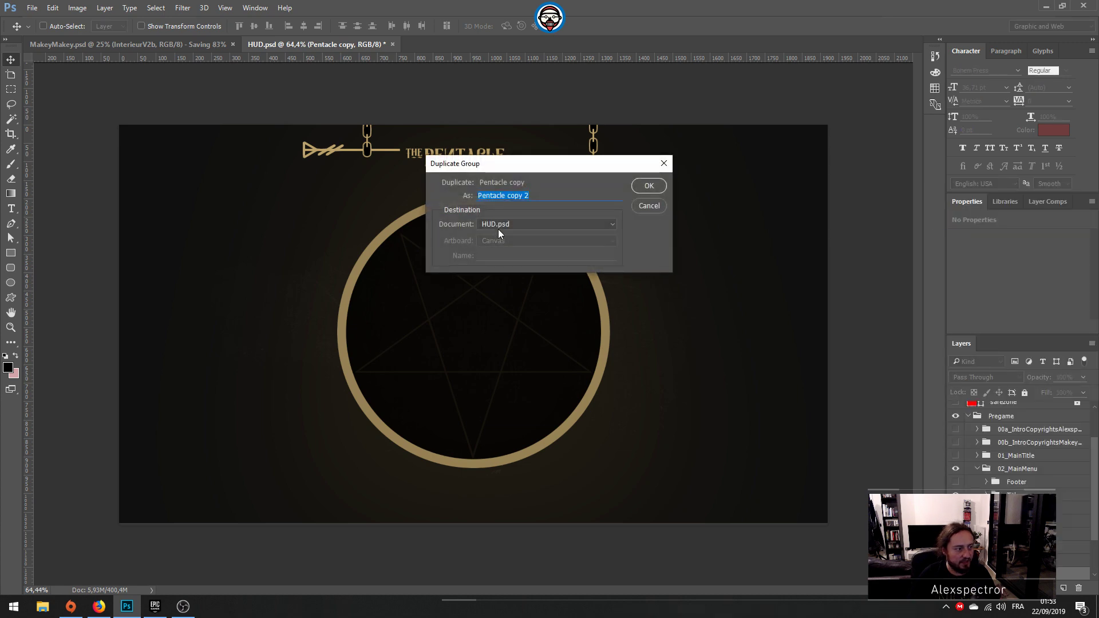
left_click(498, 229)
left_click(498, 245)
left_click(647, 181)
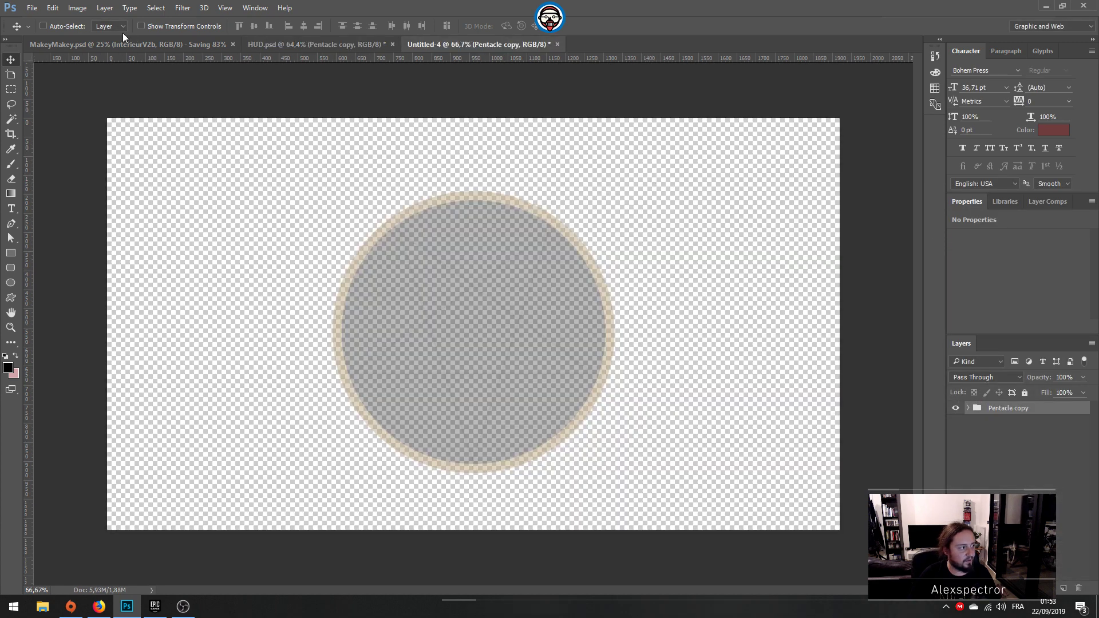
Step: Trim the new document's transparent surroundings down to the edges of the pentacle circle
left_click(78, 7)
left_click(86, 136)
key("Return")
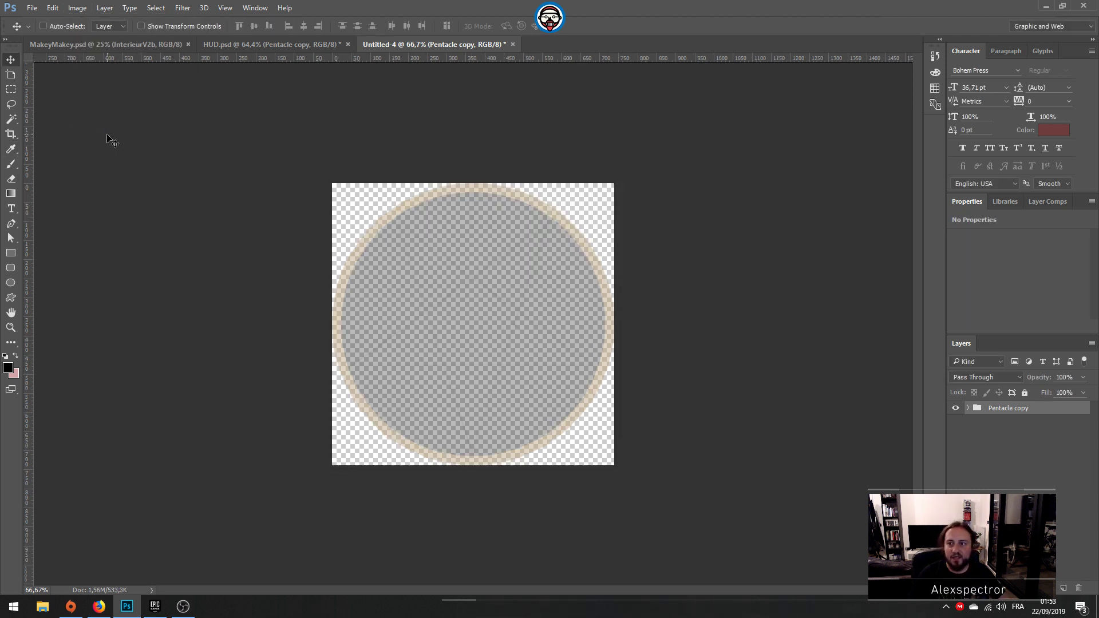
Step: Quick-export the trimmed pentacle as a PNG named mainmenu-wheel-center-pentacle in the Textures/MainMenu folder
left_click(32, 8)
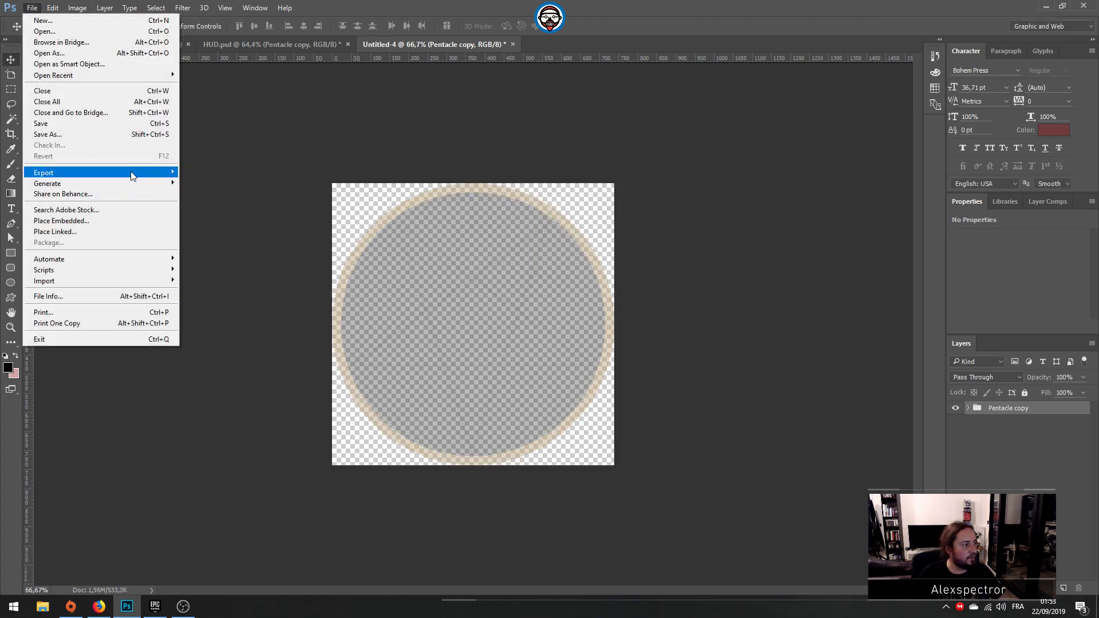
mouse_move(132, 176)
left_click(197, 170)
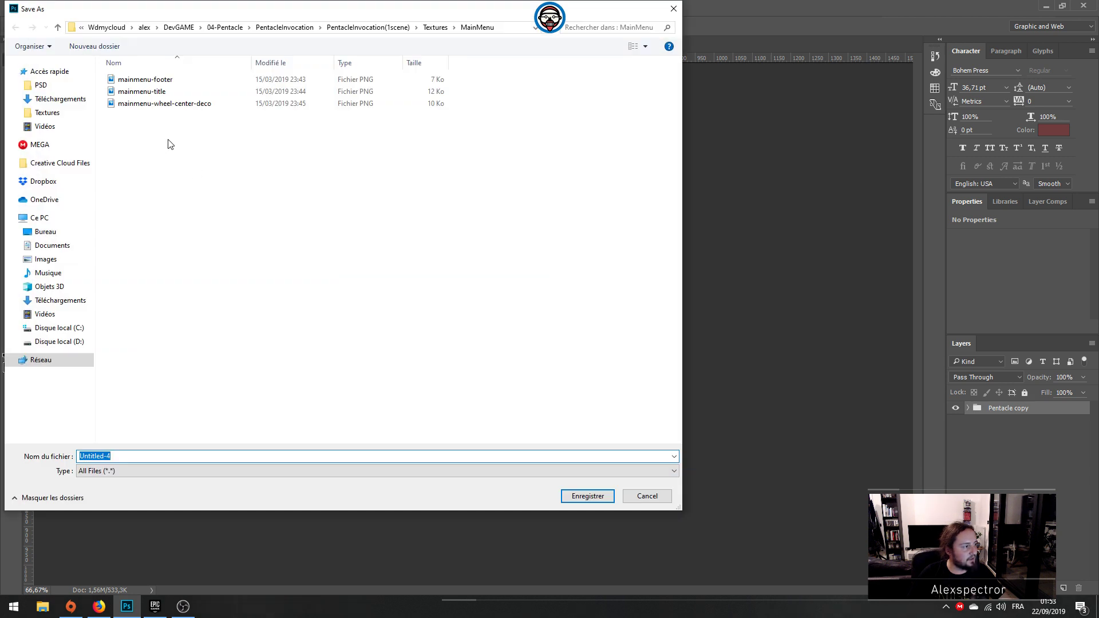
left_click(162, 104)
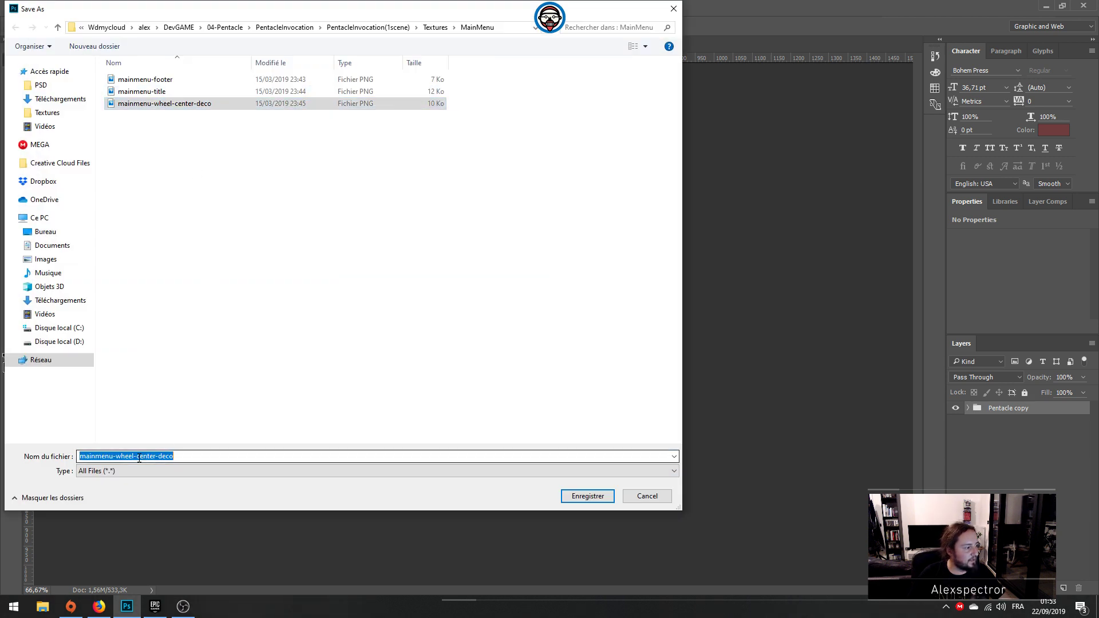
left_click(201, 457)
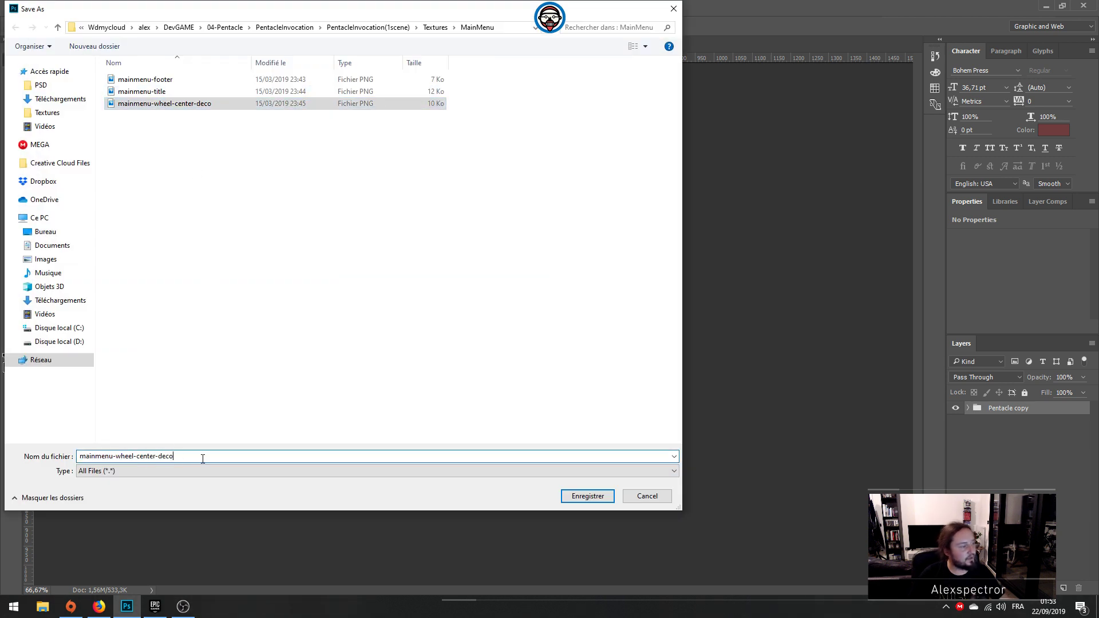
double_click(163, 457)
type("pentacle")
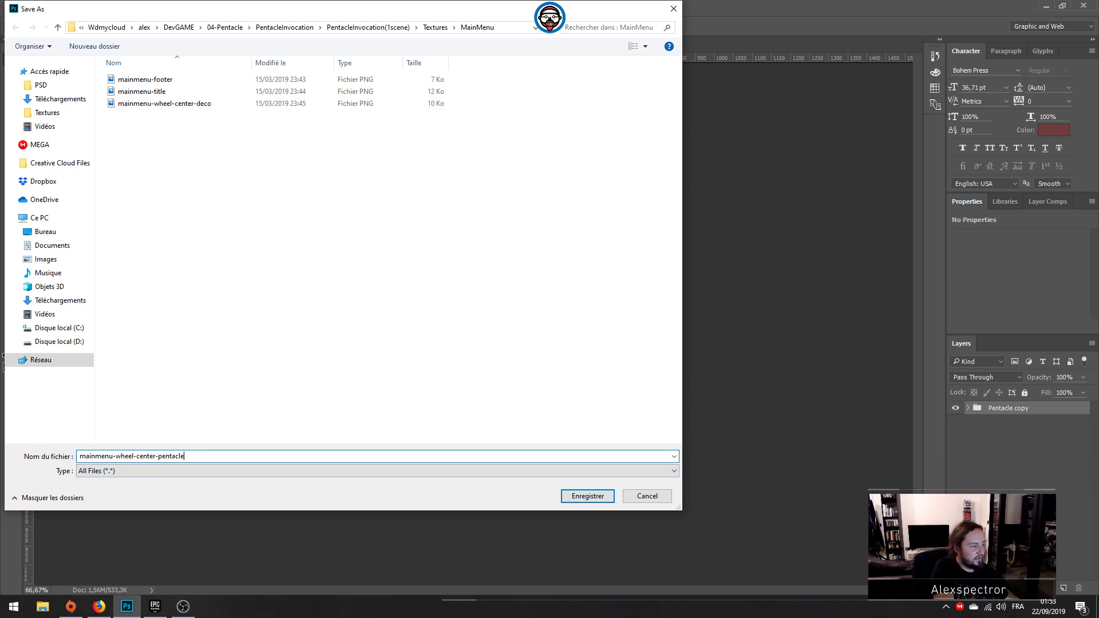
key("Return")
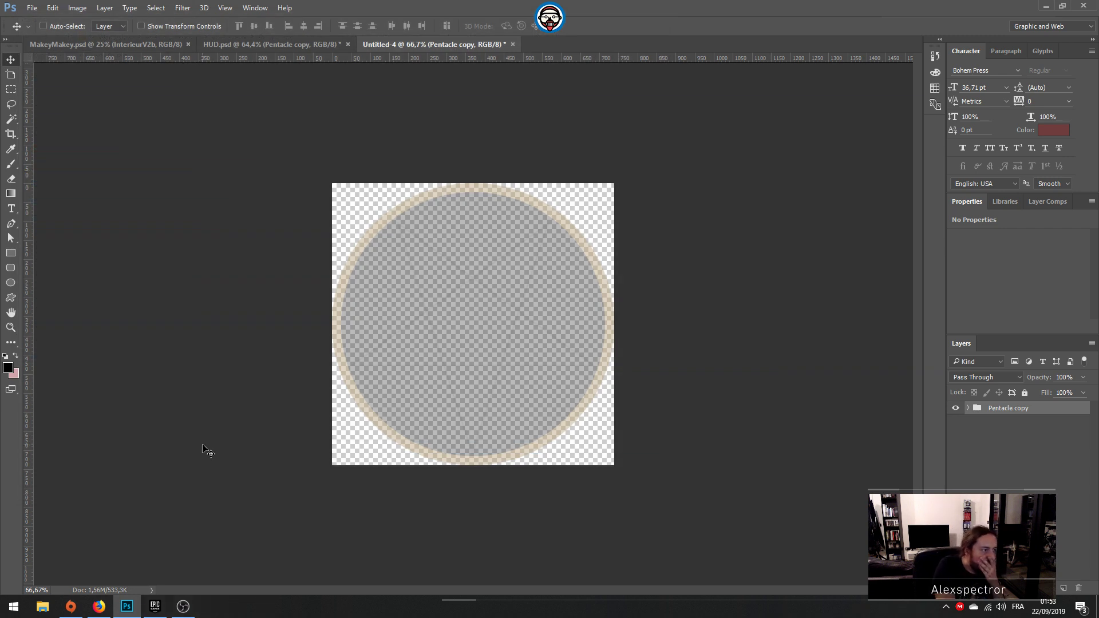
Step: Return to HUD.psd, switch to File Explorer and open the PentacleInvocation Unreal project from the UE folder of PentacleInvocation(1scene)
left_click(217, 44)
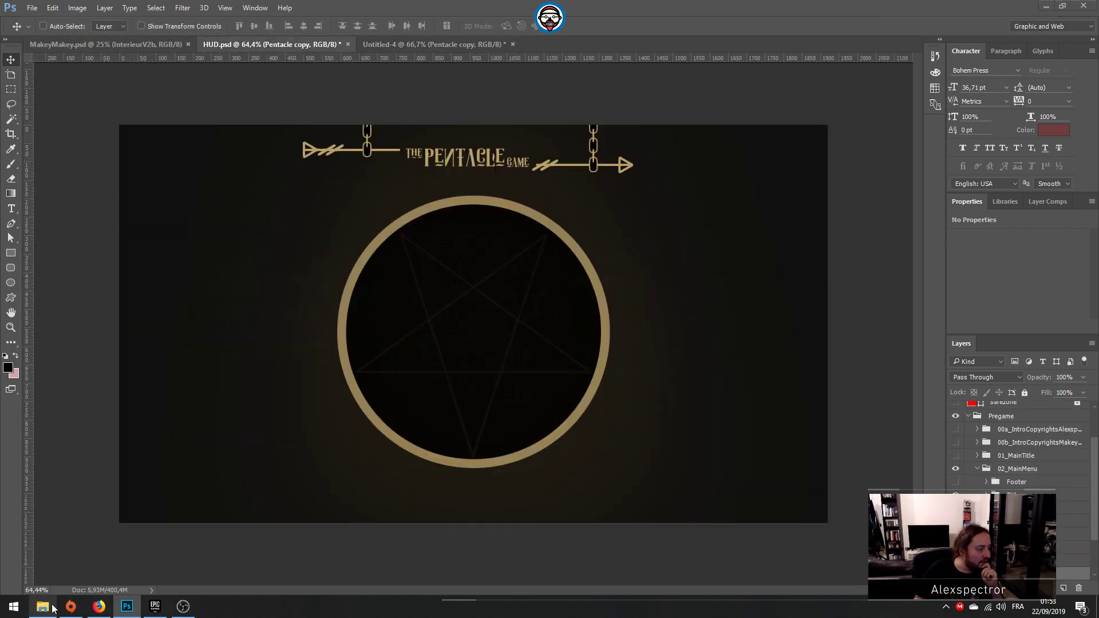
left_click(42, 606)
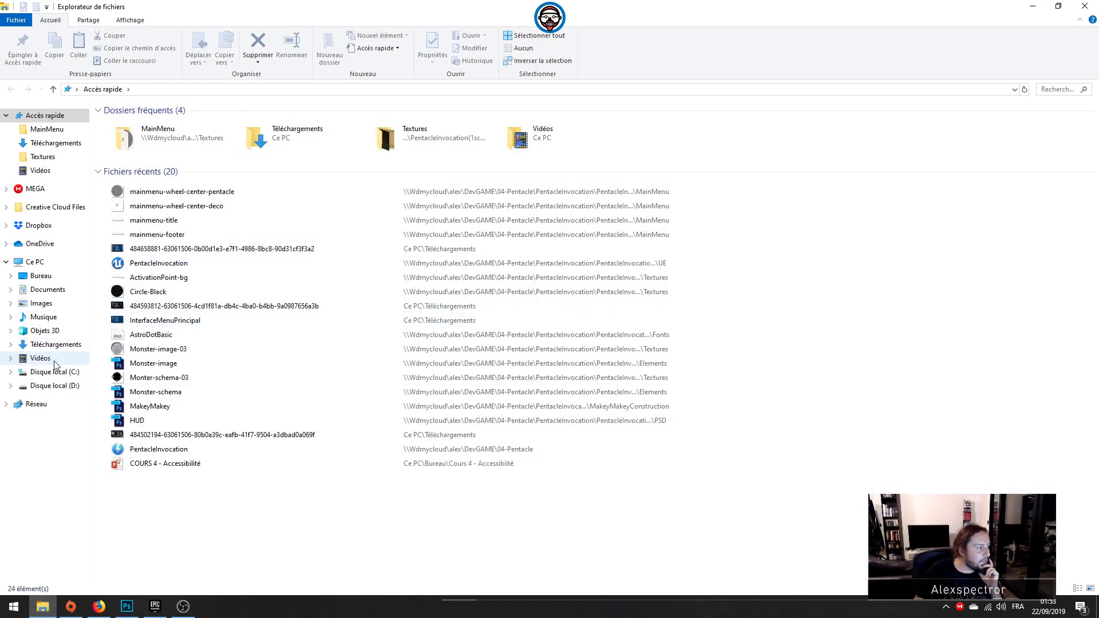
left_click(46, 129)
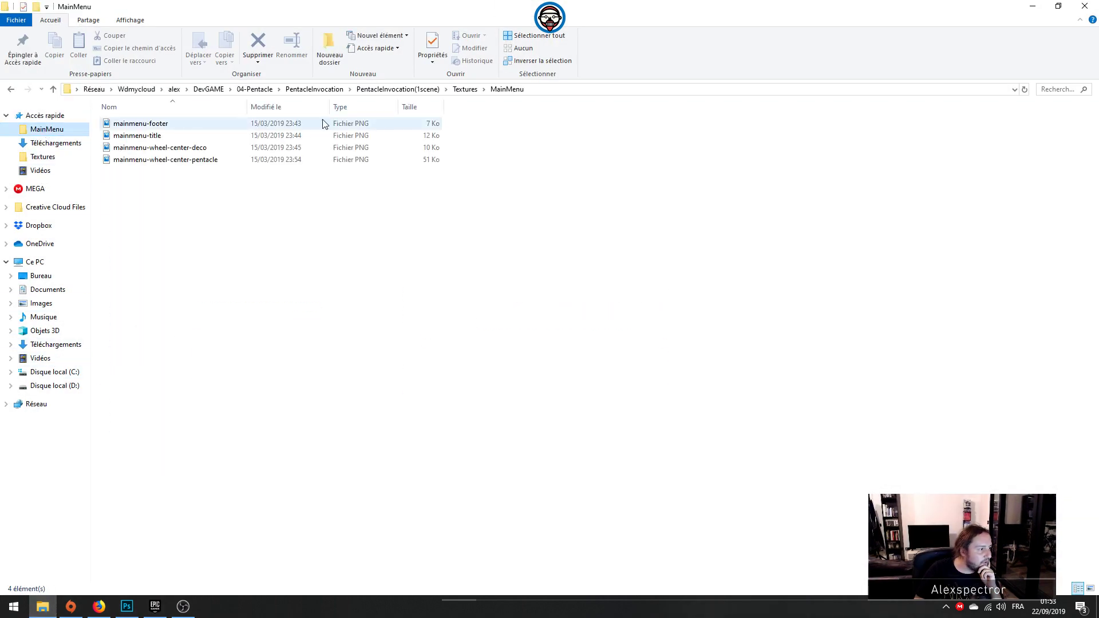
left_click(315, 90)
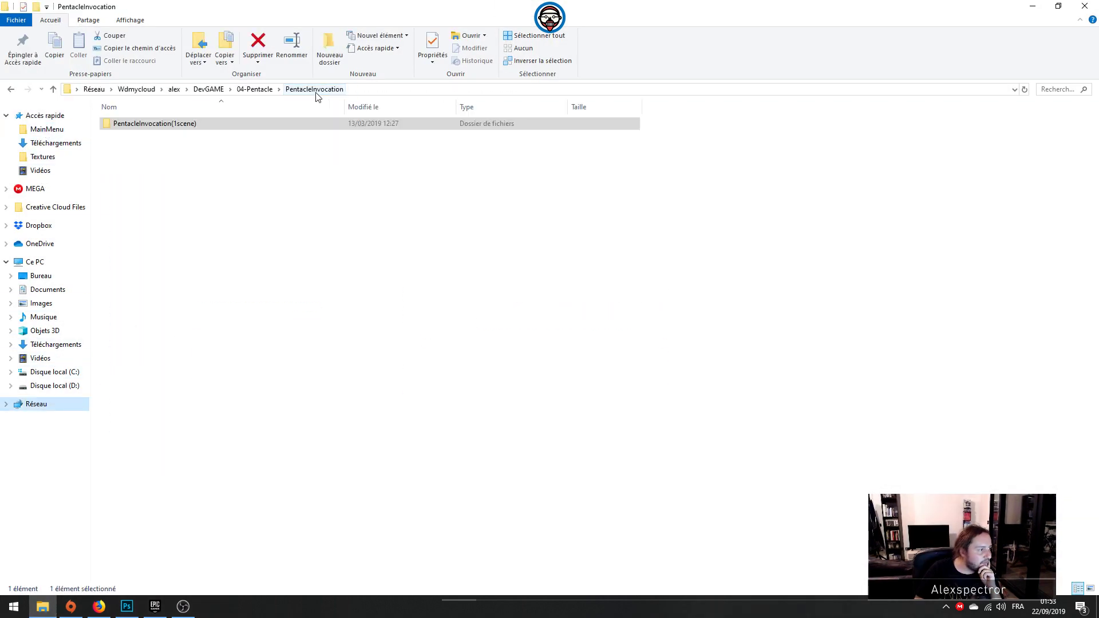
double_click(191, 125)
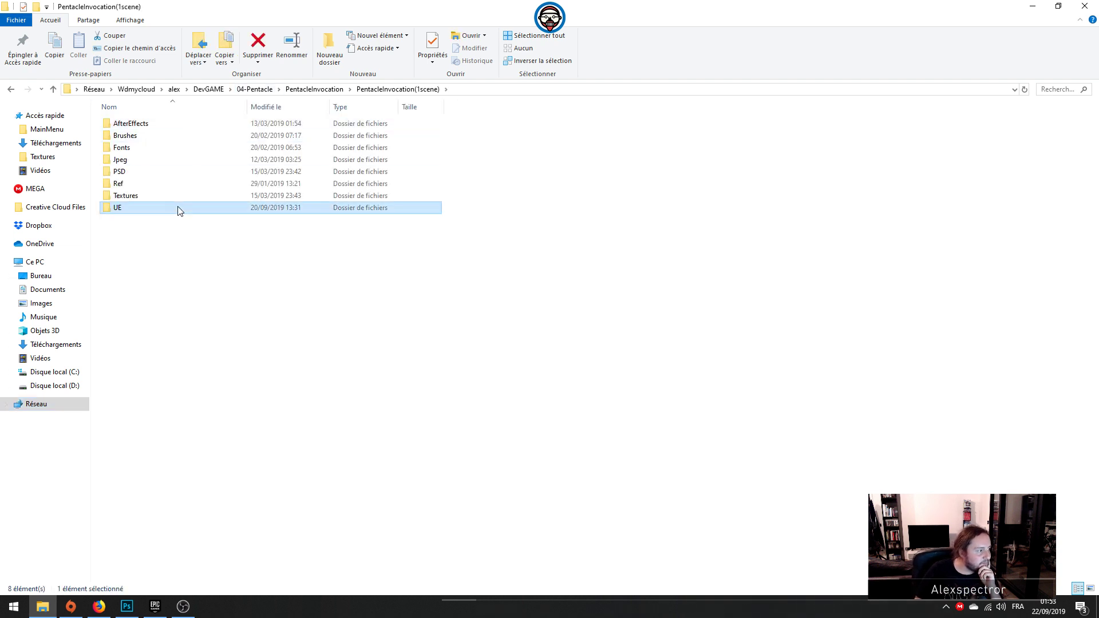
double_click(181, 209)
double_click(155, 184)
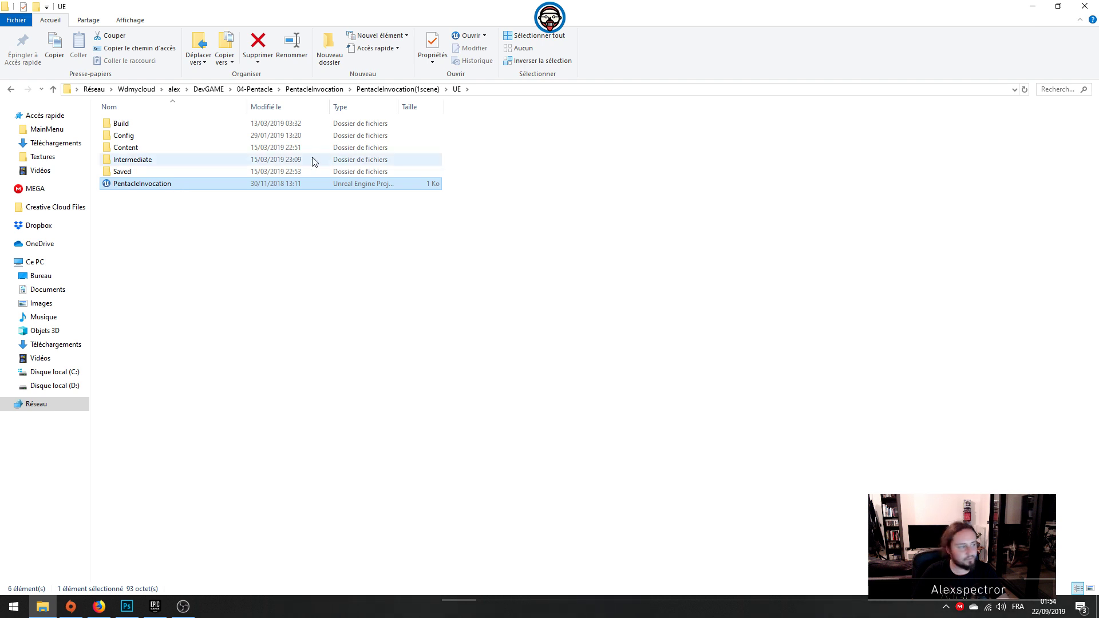
Step: Switch back to Photoshop, show the Boutons group with its Play button in HUD.psd and hide the Pentacle copy group
left_click(127, 606)
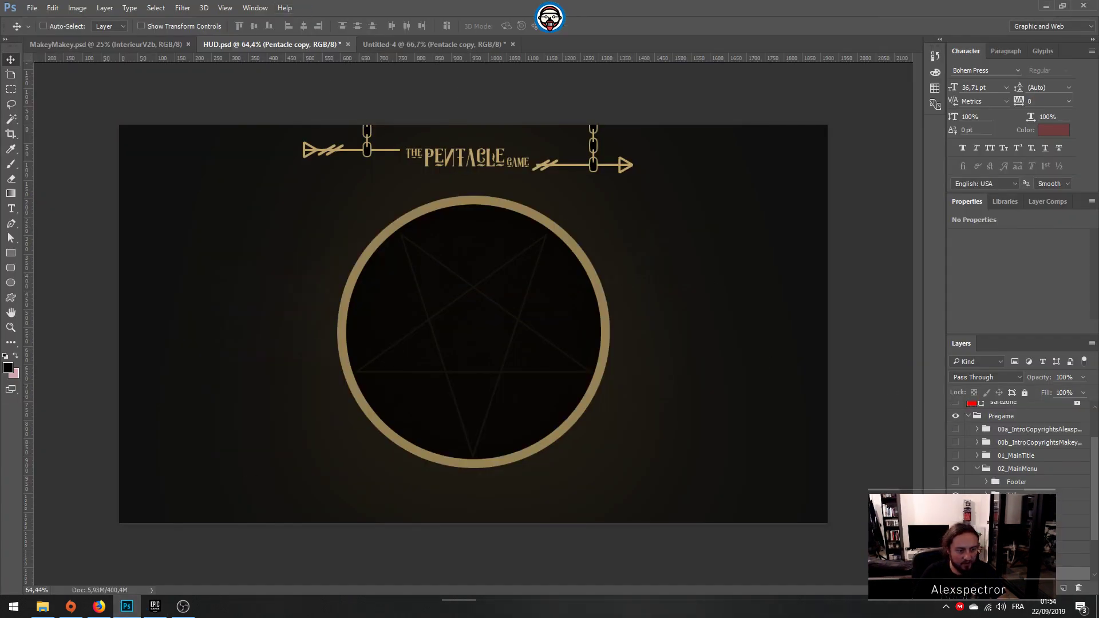
left_click(986, 509)
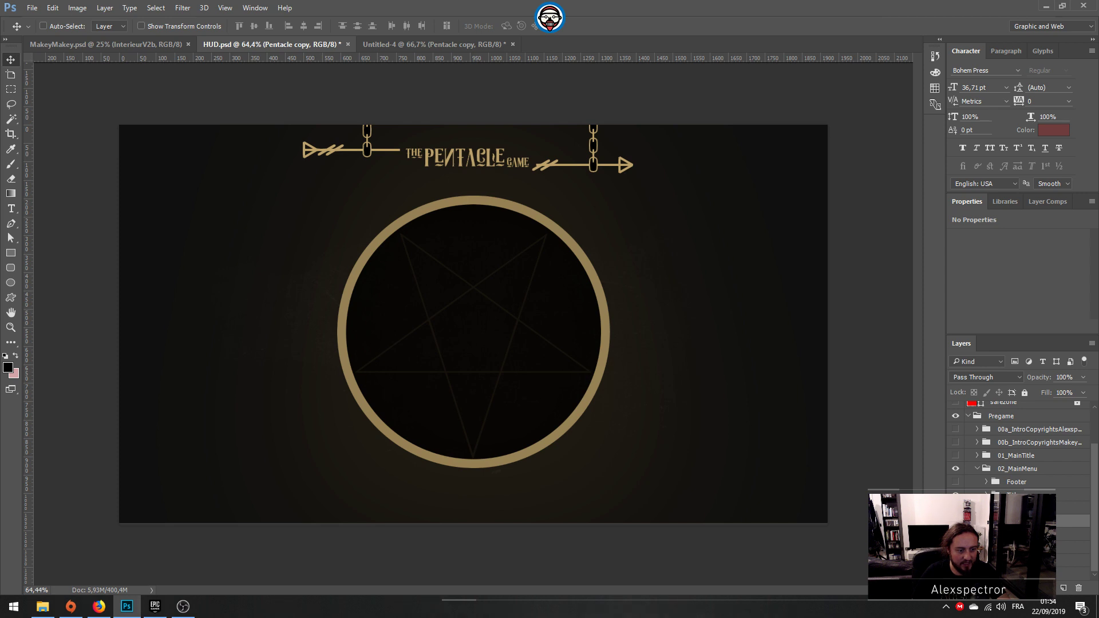
left_click(986, 508)
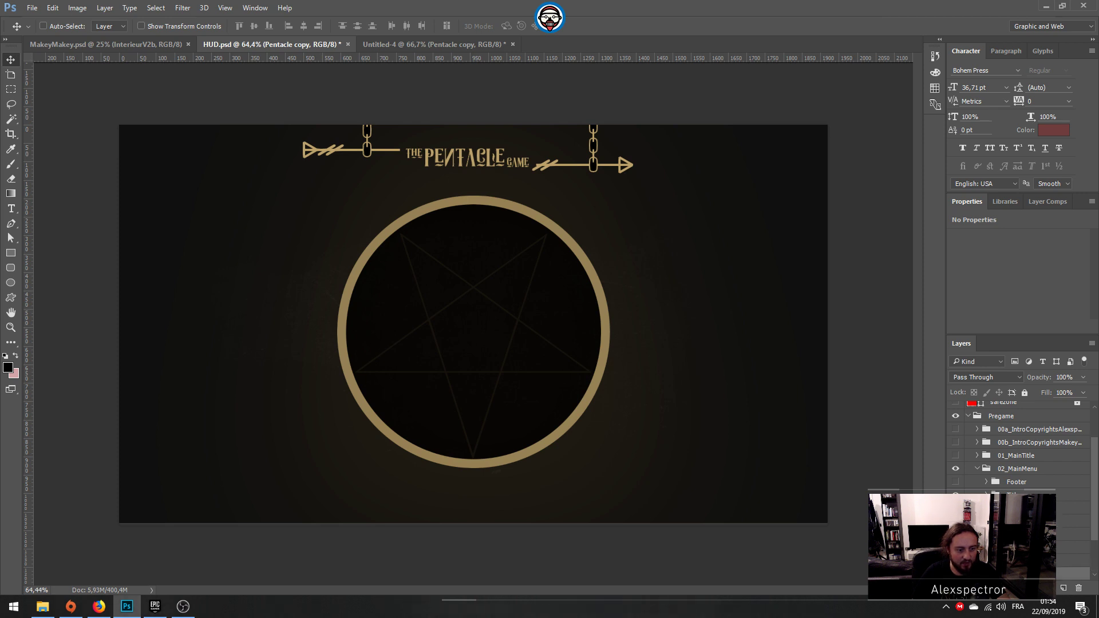
left_click(955, 521)
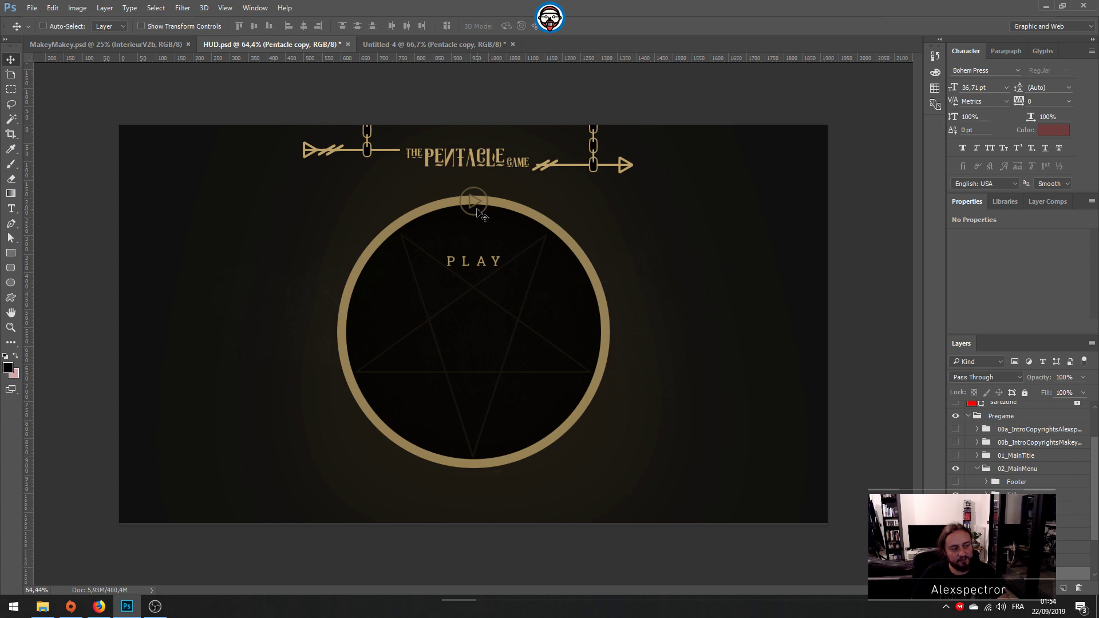
scroll(943, 446, "down", 3)
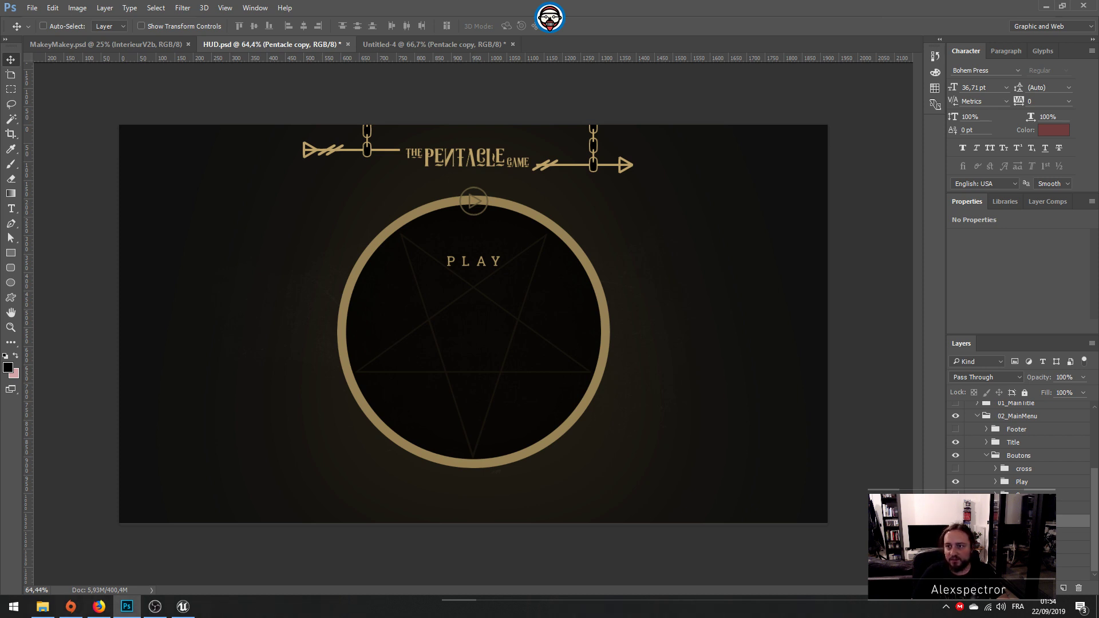
left_click(955, 521)
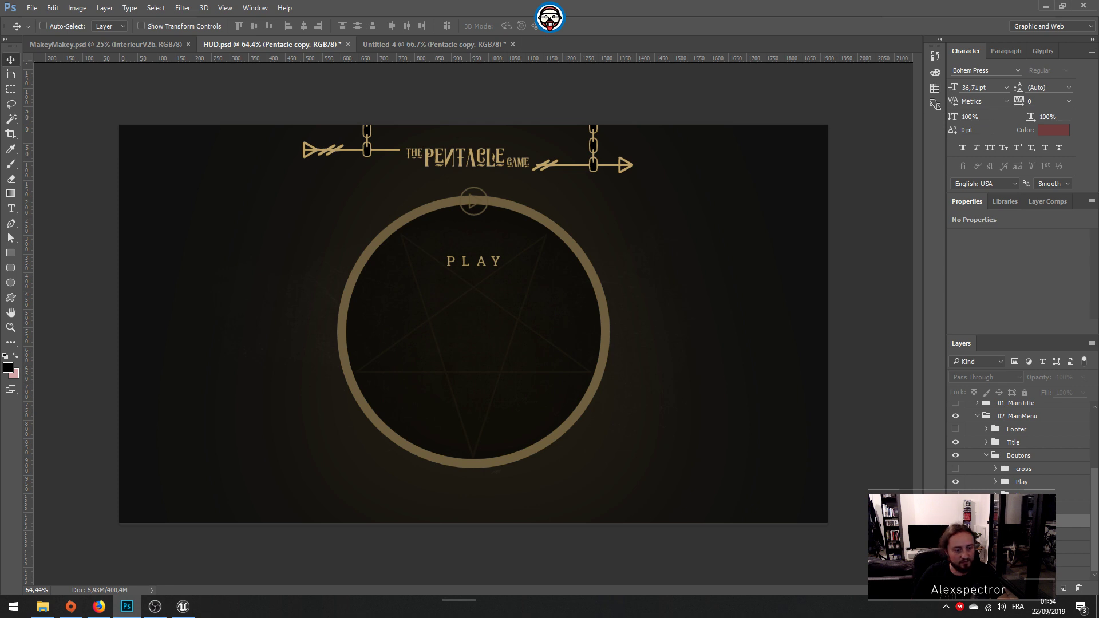
Step: Show the black wedge layer Ellipse 1 copy 11 inside the Pentacle group and select it
scroll(955, 521, "down", 3)
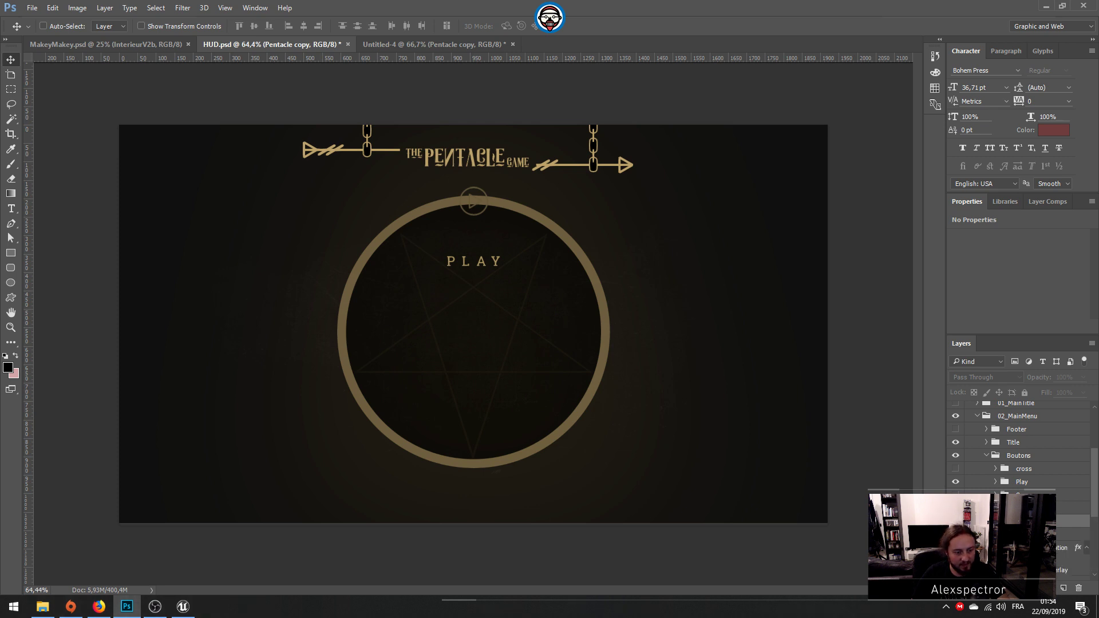
left_click(955, 518)
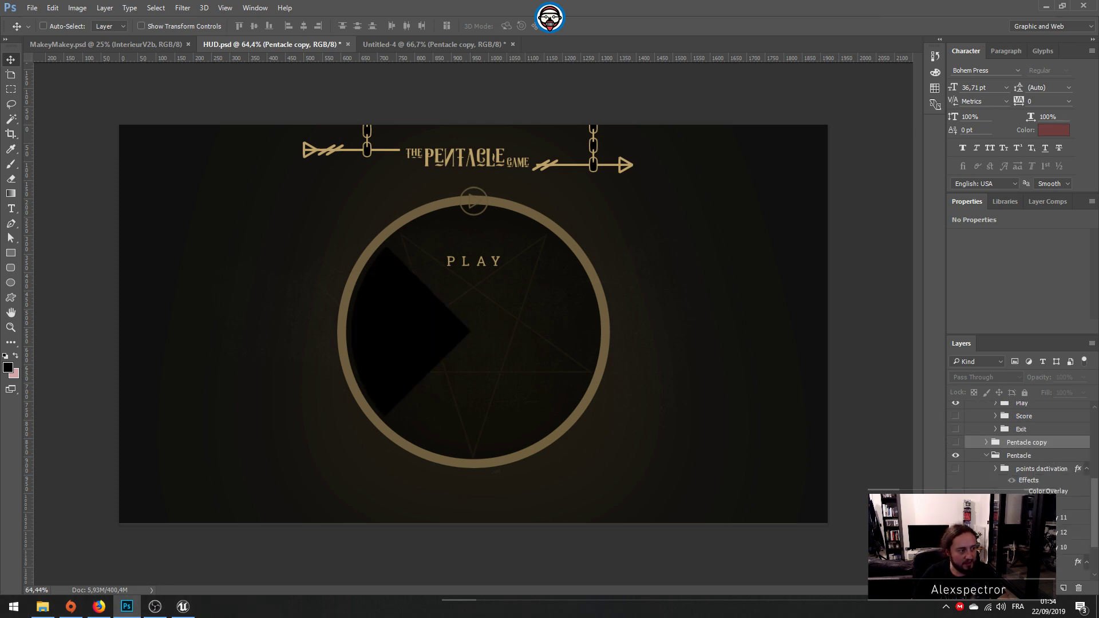
left_click(1001, 518)
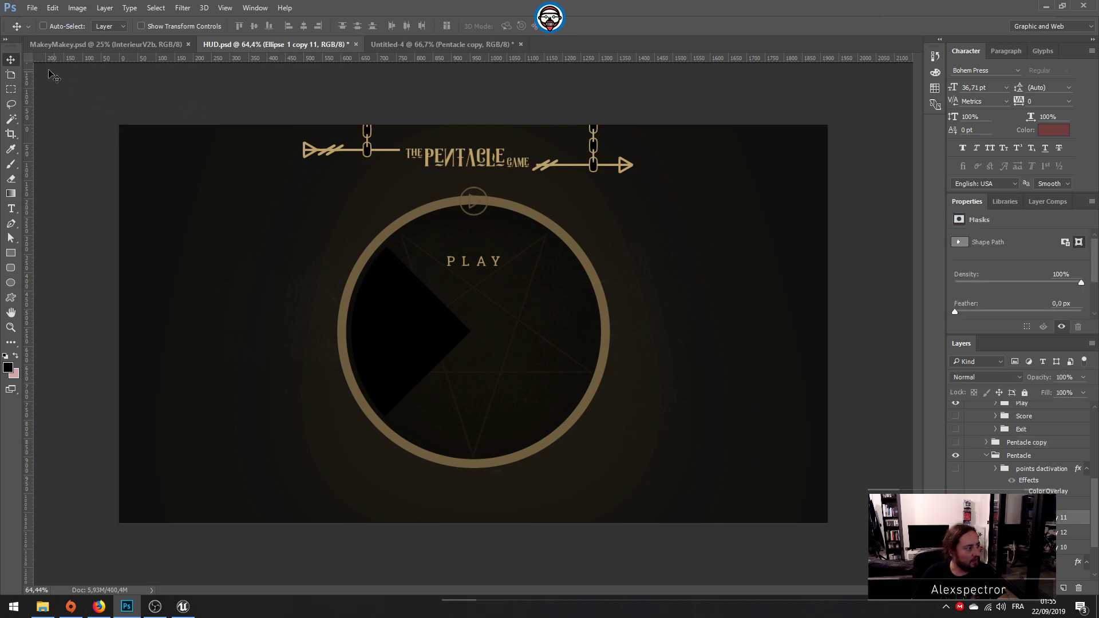
left_click(11, 237)
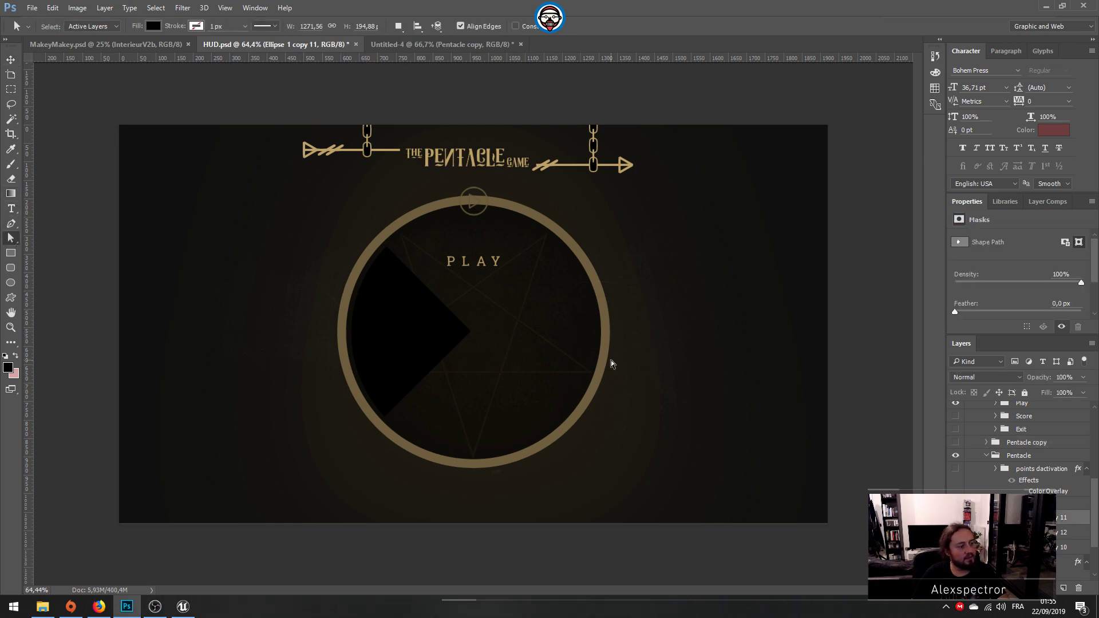
right_click(1004, 514)
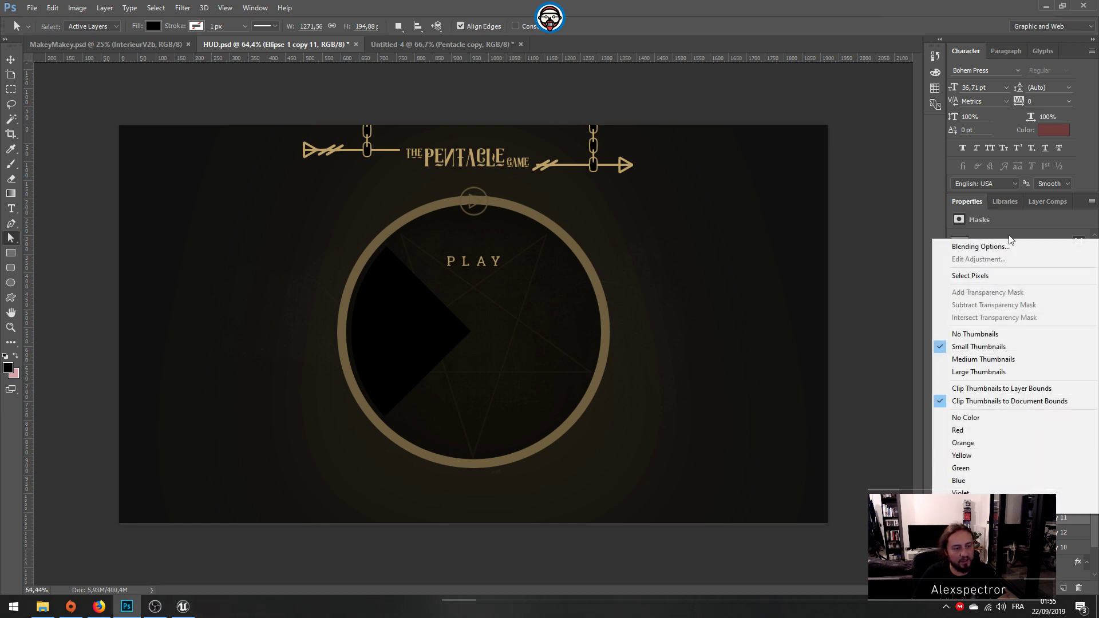
left_click(1045, 519)
Step: Quick-export the black wedge layer as a PNG named mainmenu-wheel-button-bg in the Textures/MainMenu folder
right_click(1046, 517)
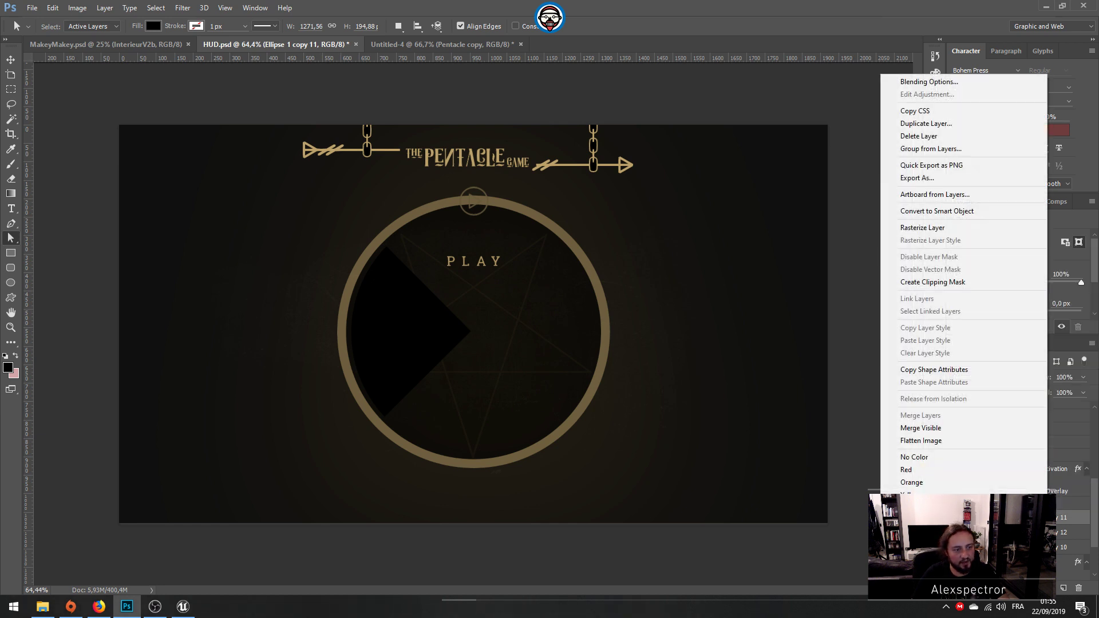
left_click(943, 165)
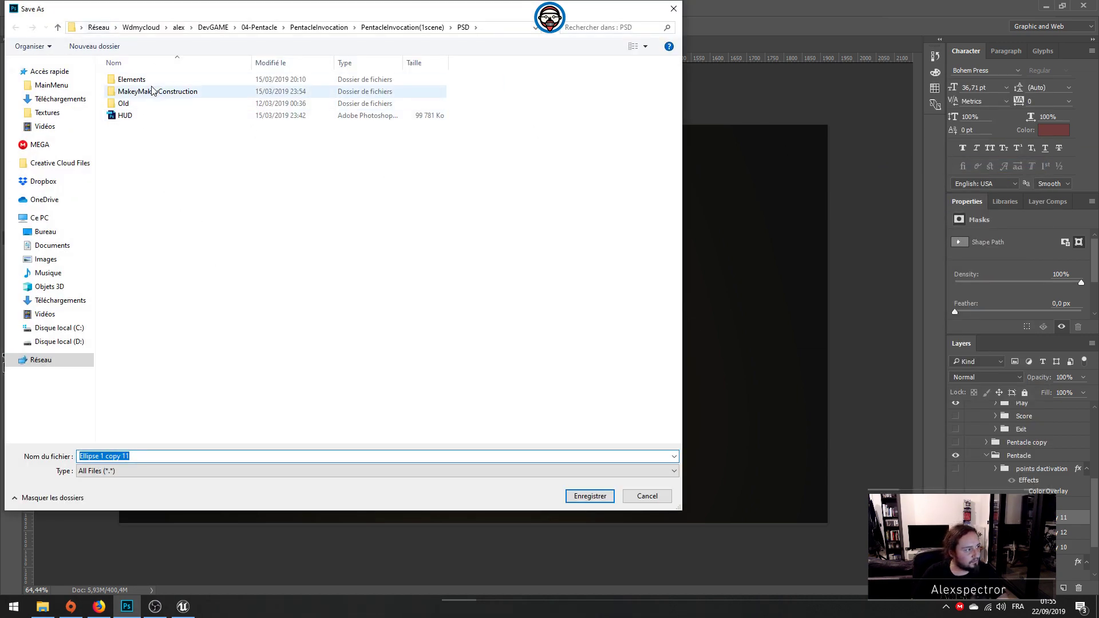
left_click(59, 85)
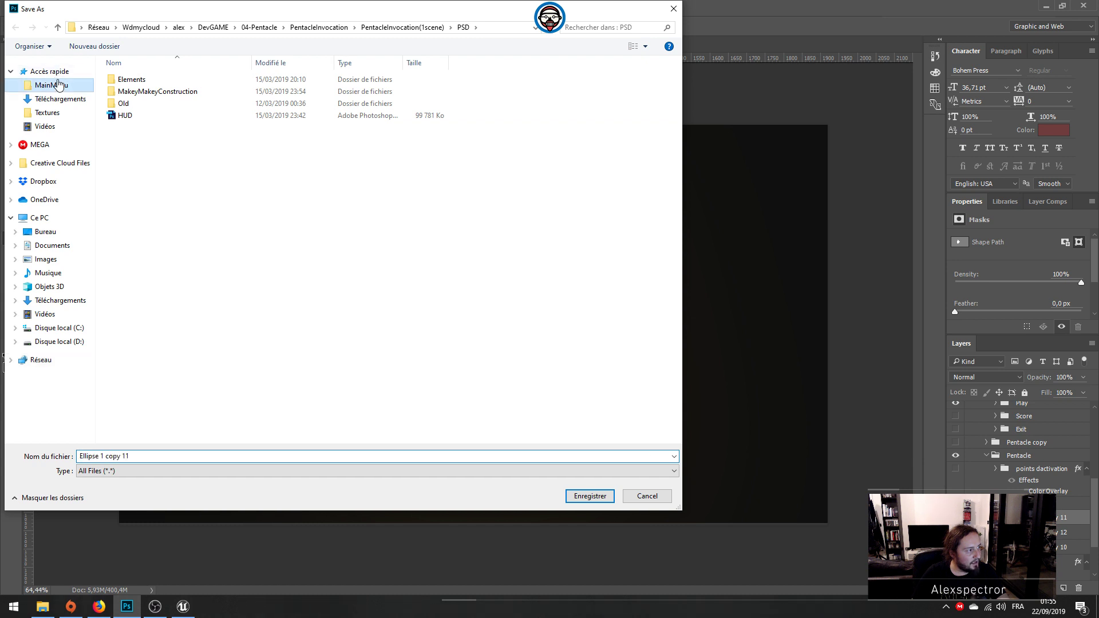
left_click(170, 106)
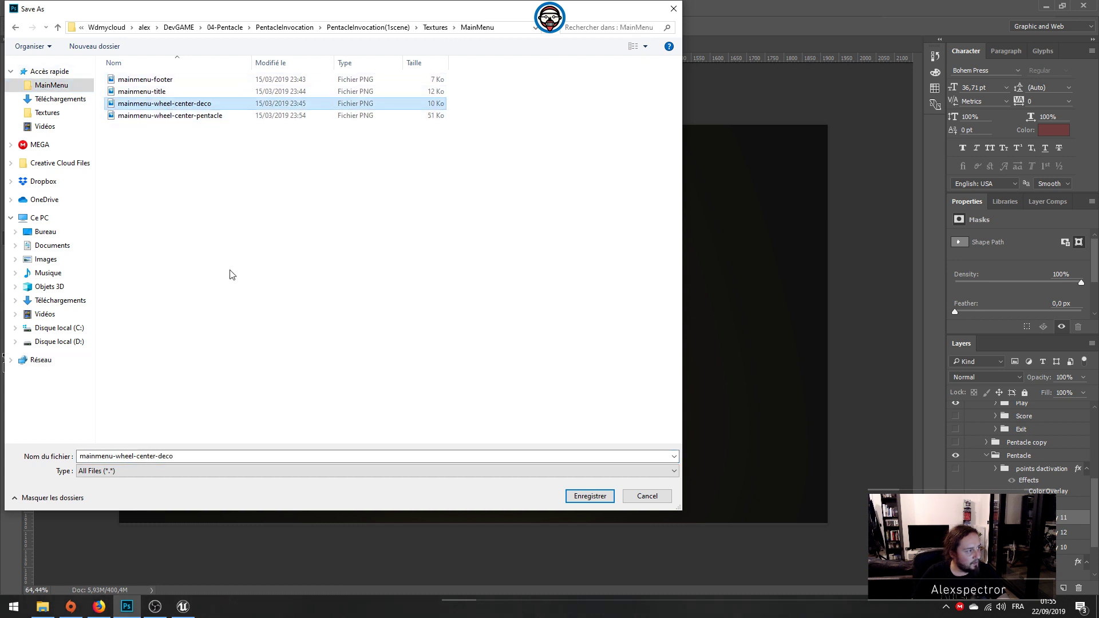
left_click(125, 457)
left_click(121, 456)
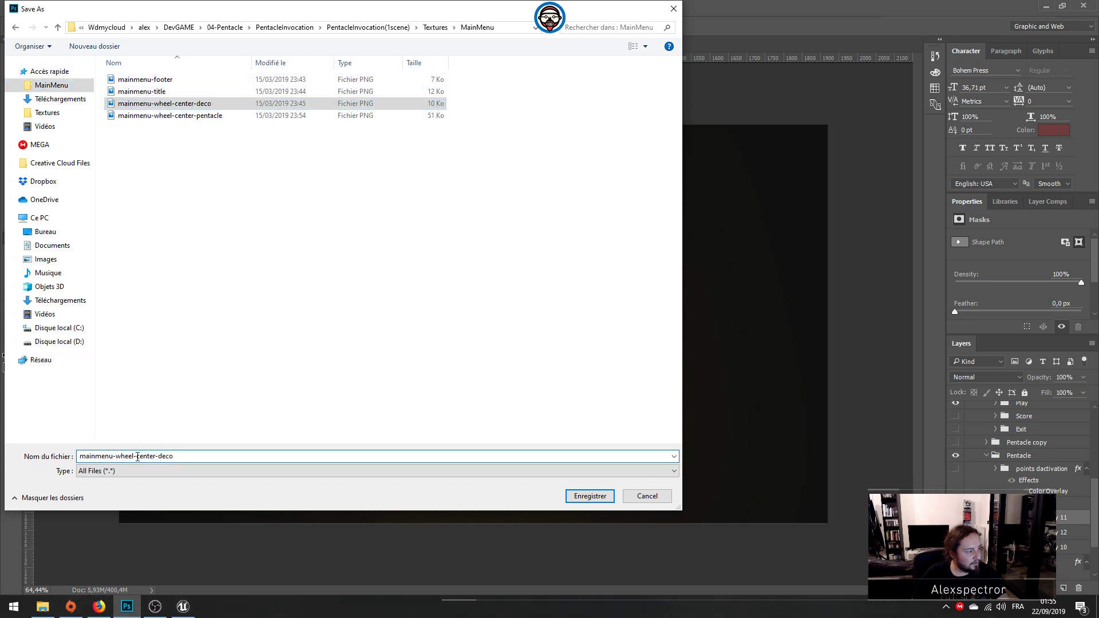
left_click_drag(137, 457, 332, 456)
type("button")
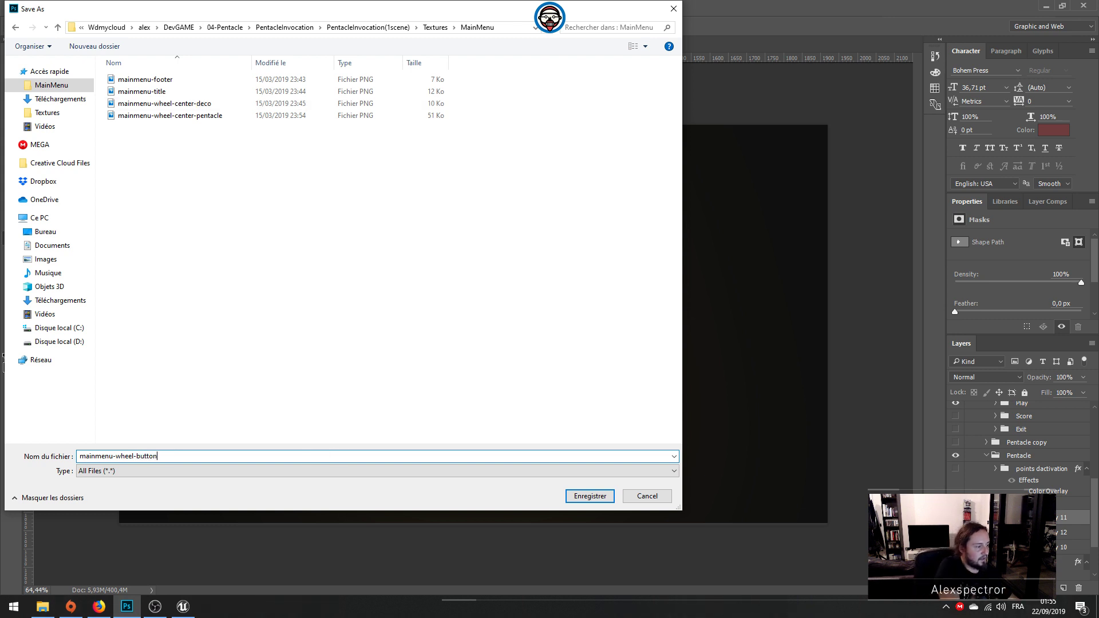
type("-bg")
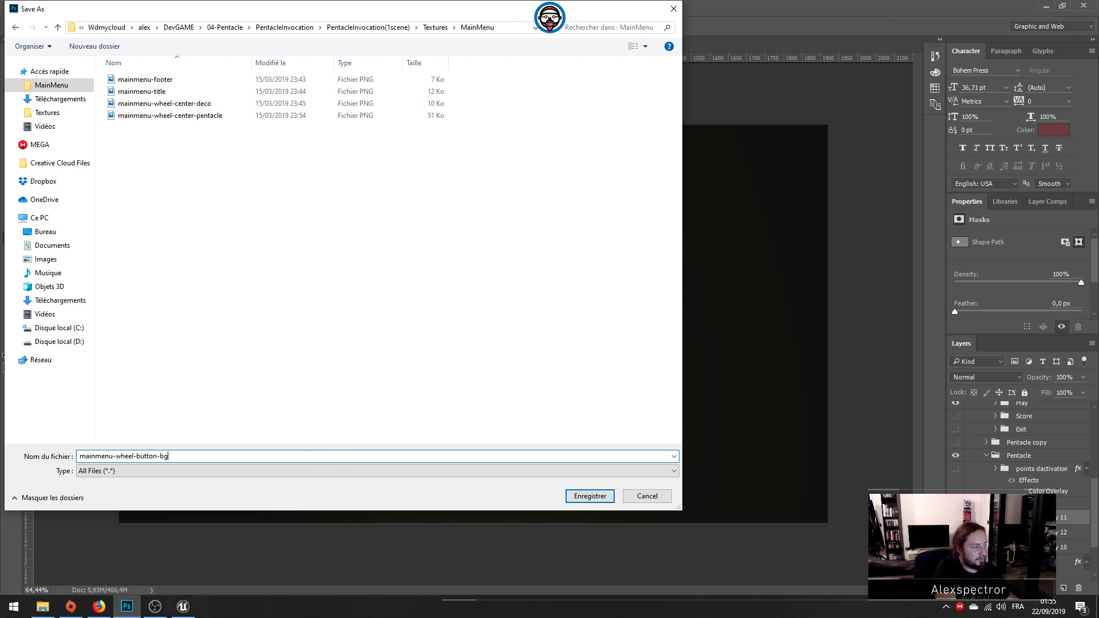
key("Return")
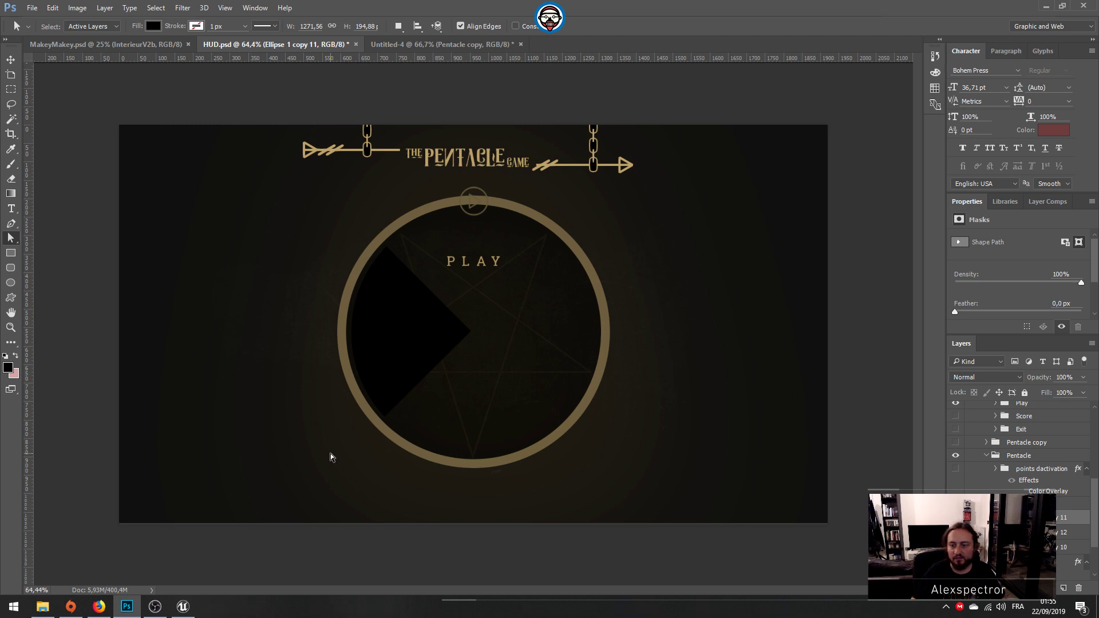
Step: Switch to the PentacleInvocation project in Unreal Editor and enlarge the Content Browser area showing the Textures folder
left_click(1040, 5)
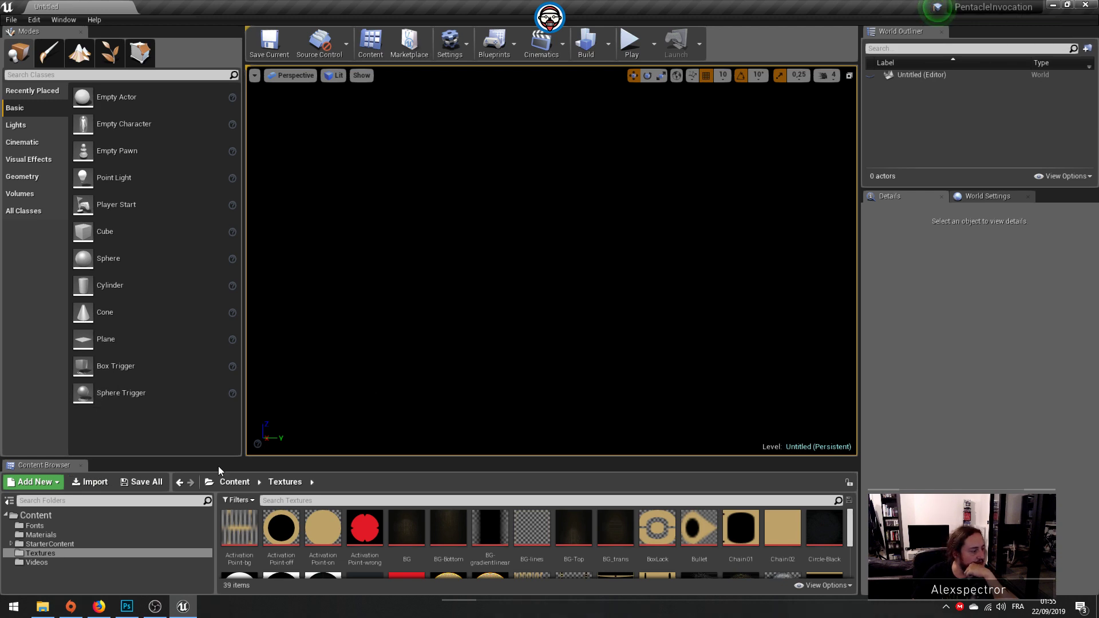
left_click_drag(396, 457, 429, 341)
left_click(239, 408)
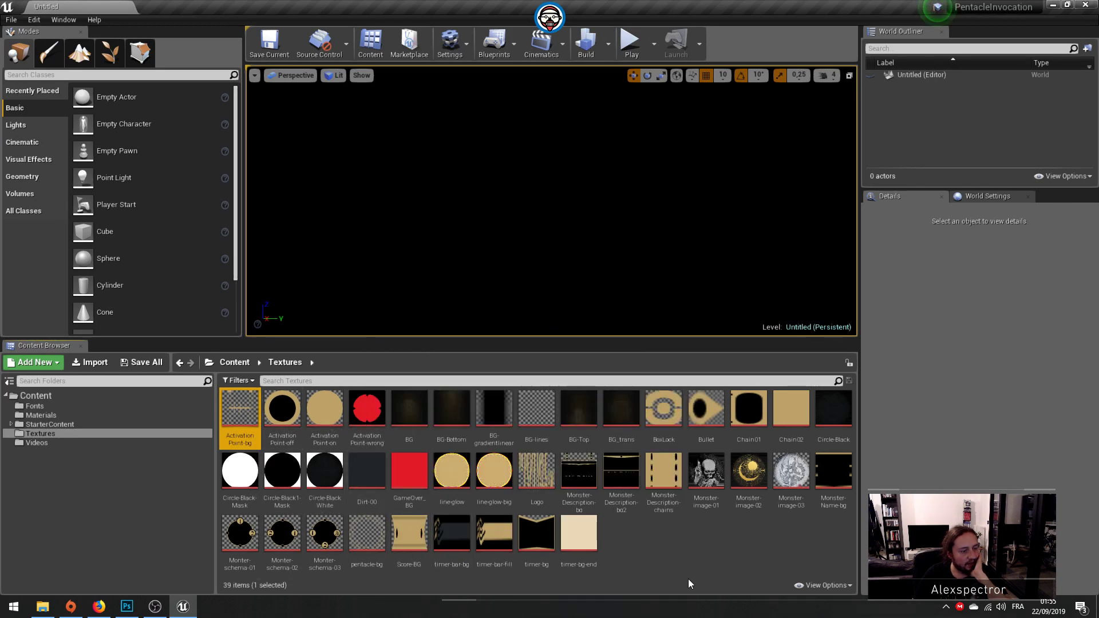
Step: Set the Chain02 texture's Texture Group to UI, then save and close the texture
double_click(783, 418)
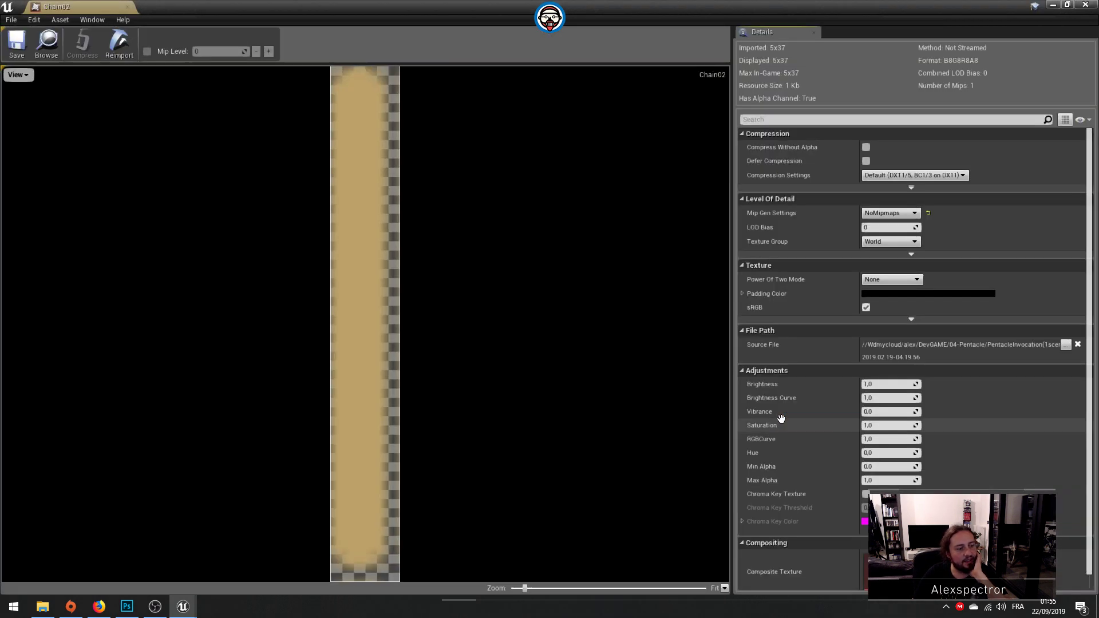
left_click(879, 241)
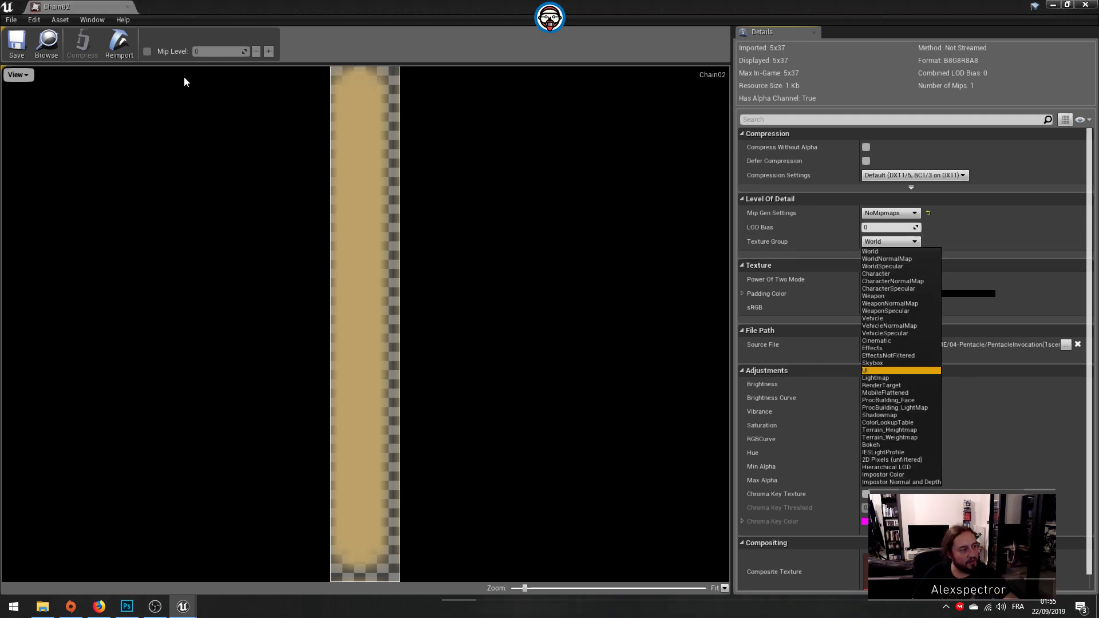
left_click(16, 45)
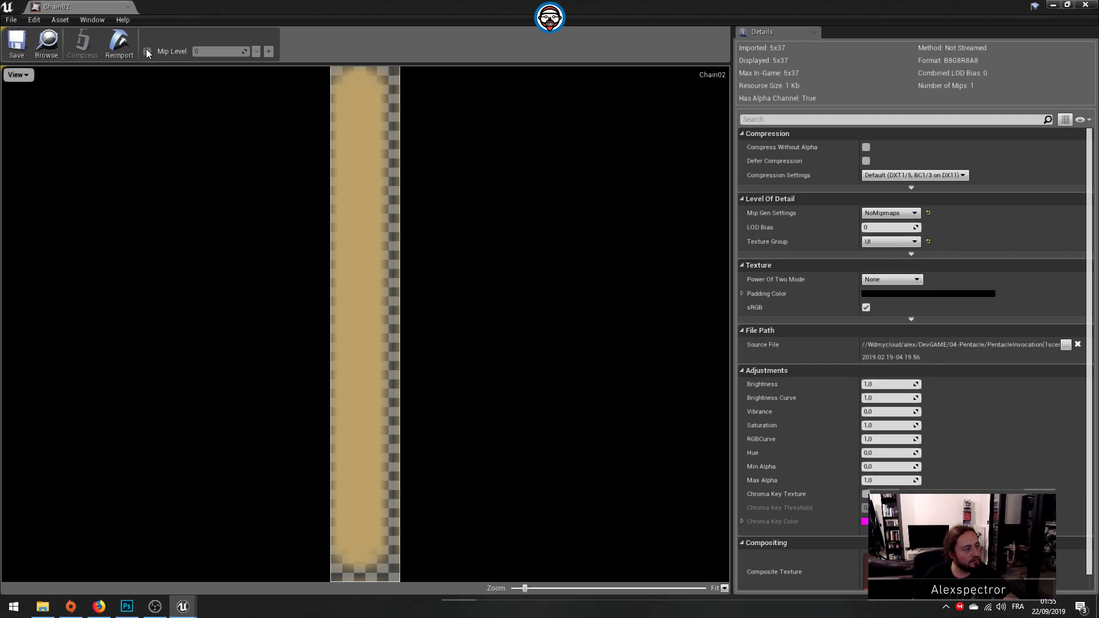
left_click(128, 8)
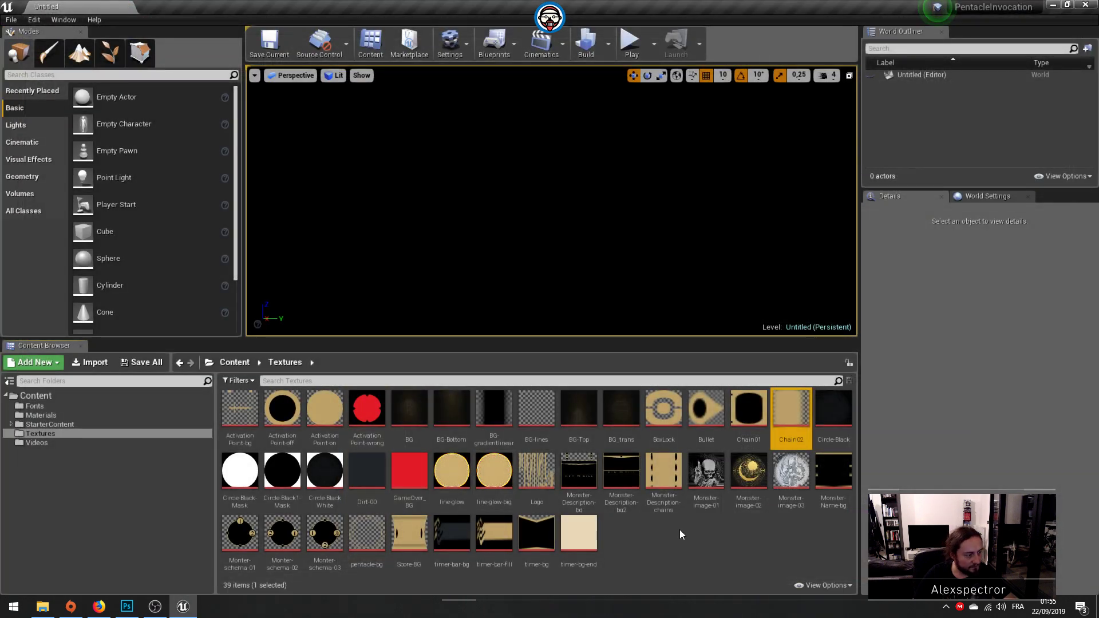
Step: Set the GameOver_BG texture's Texture Group to UI, then save and close the texture
left_click(402, 479)
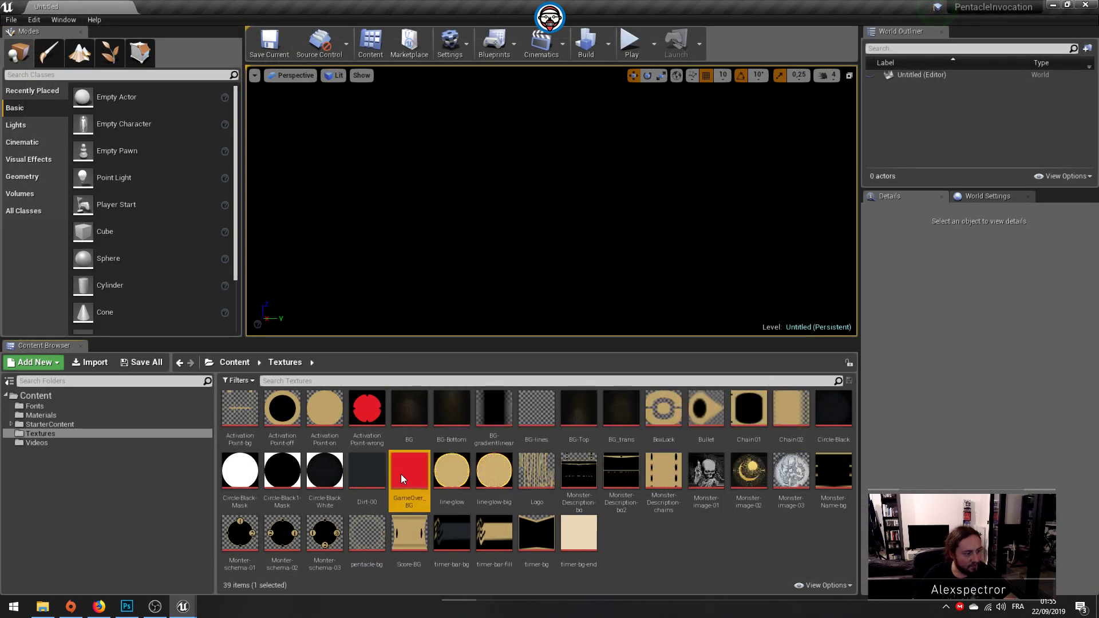
double_click(403, 479)
left_click(887, 242)
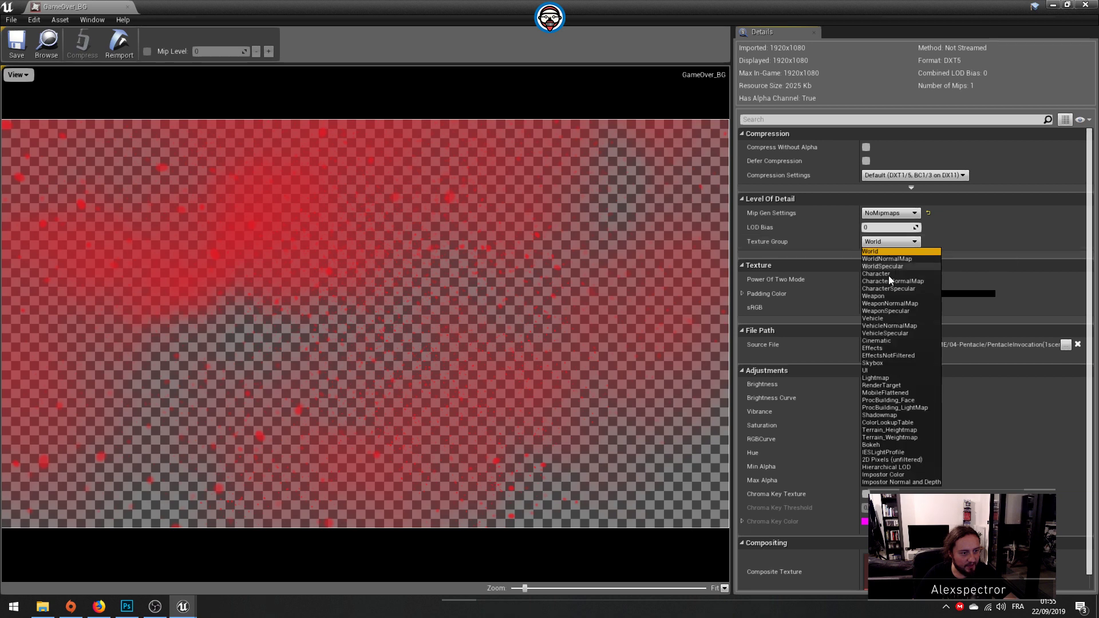
left_click(881, 372)
key("ctrl+s")
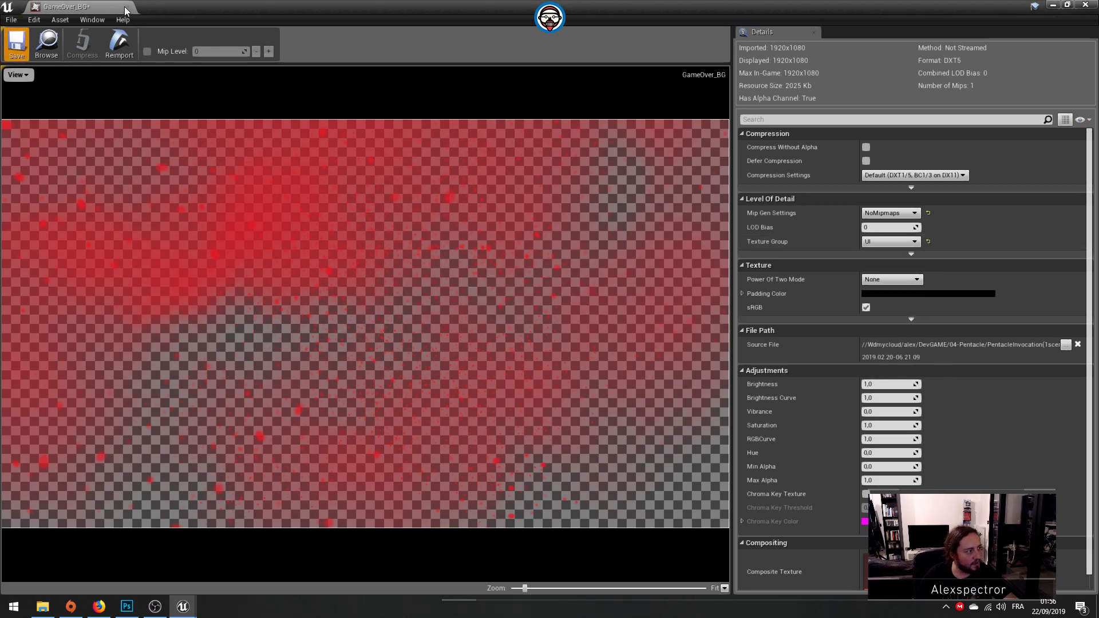
left_click(126, 8)
Step: Set the Dirt-00 texture's Texture Group to UI, then save and close the texture
left_click(364, 467)
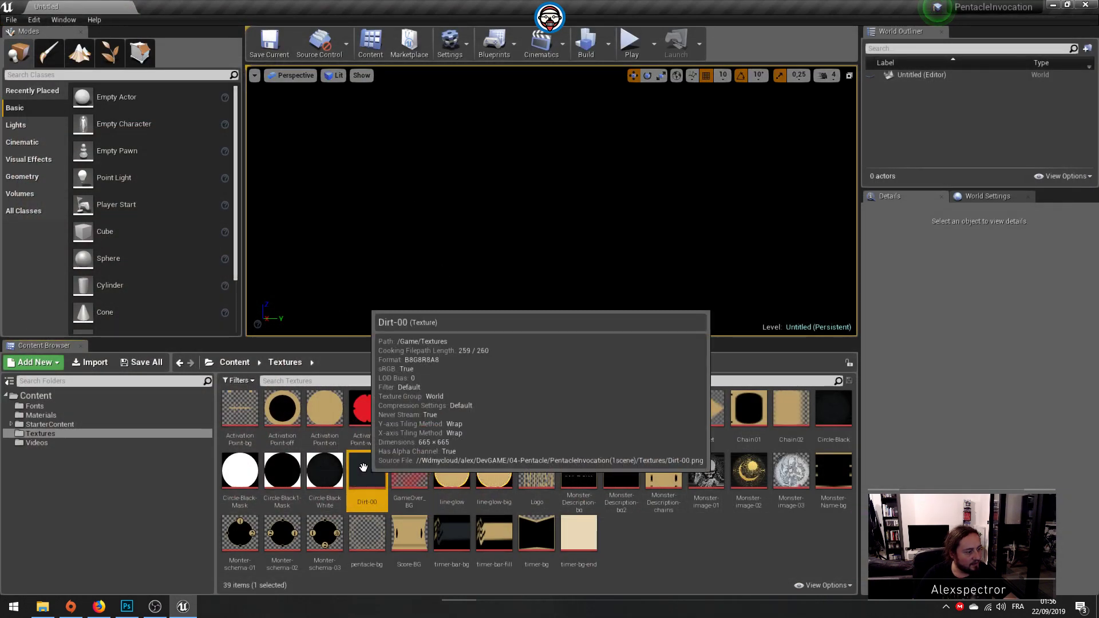
double_click(364, 467)
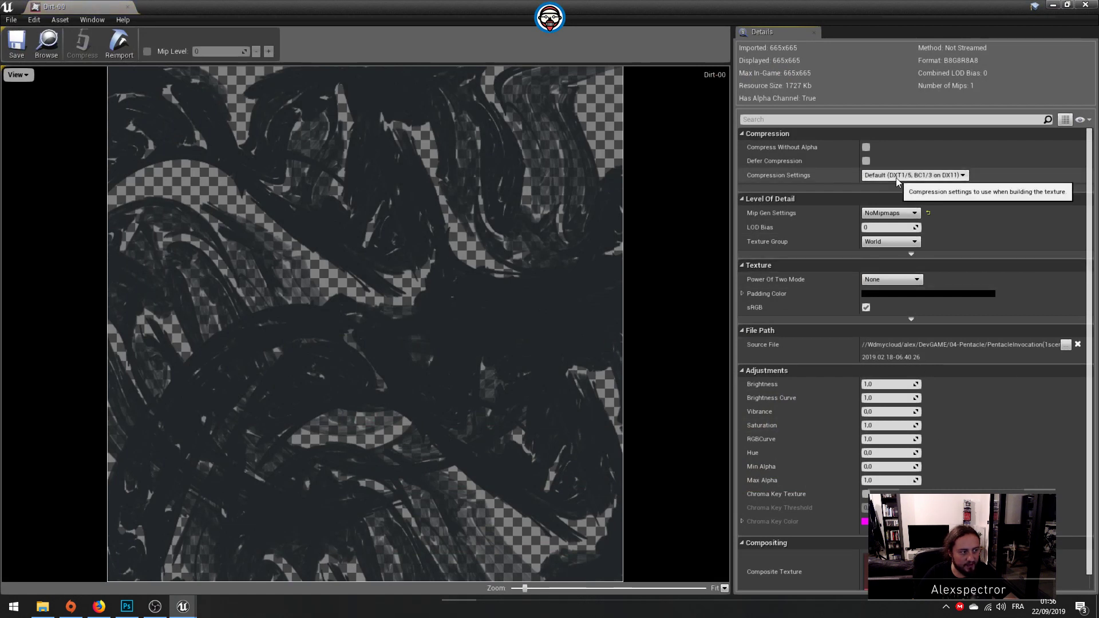
left_click(880, 241)
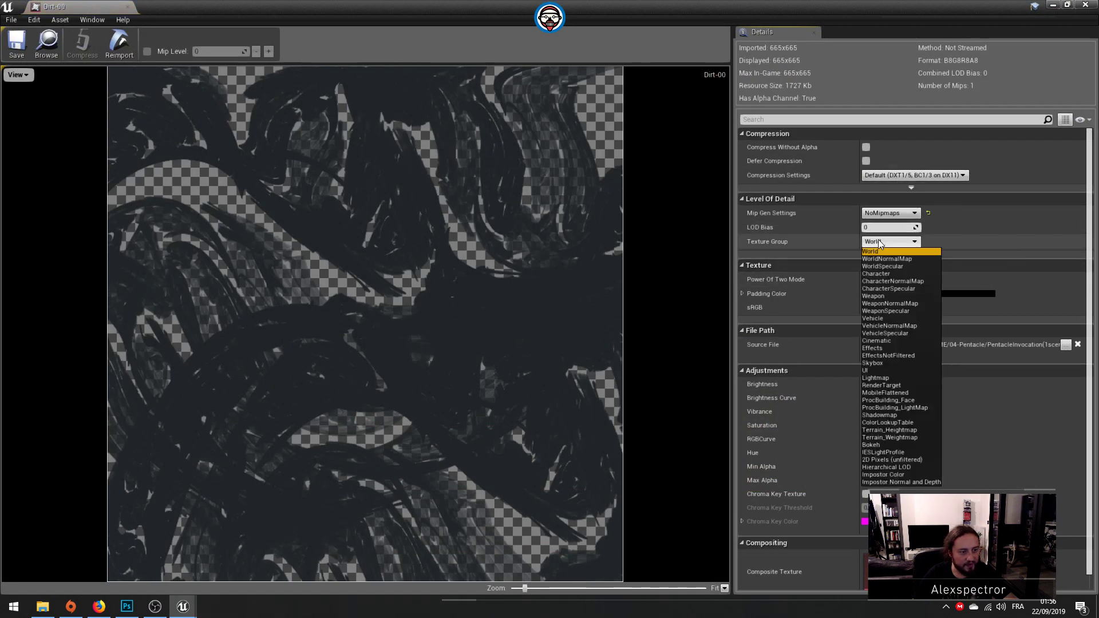
left_click(868, 370)
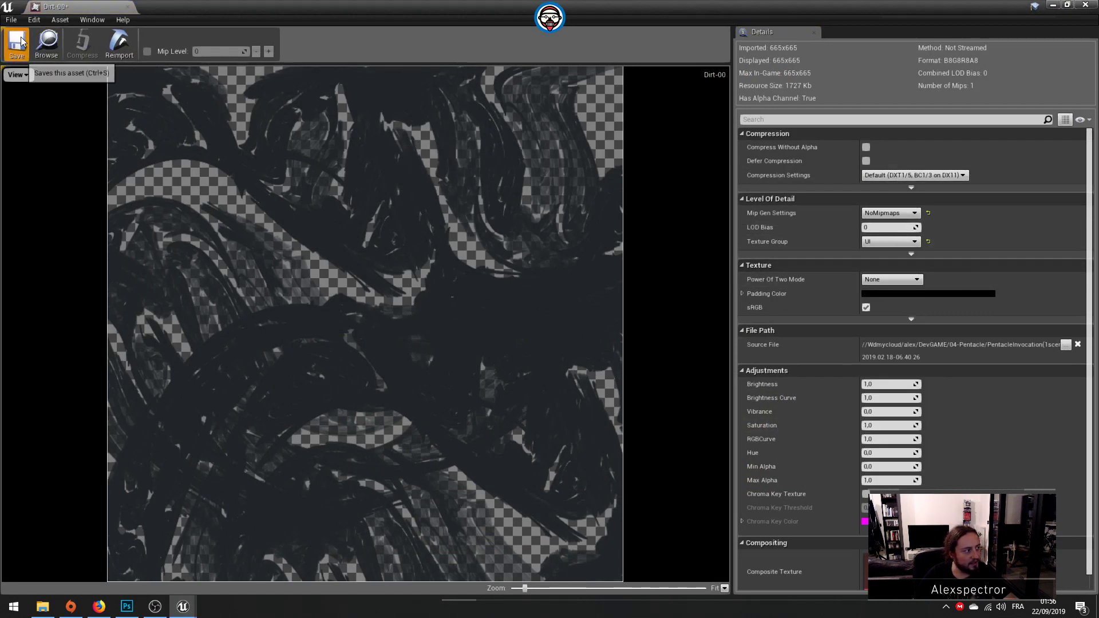
left_click(21, 41)
left_click(128, 6)
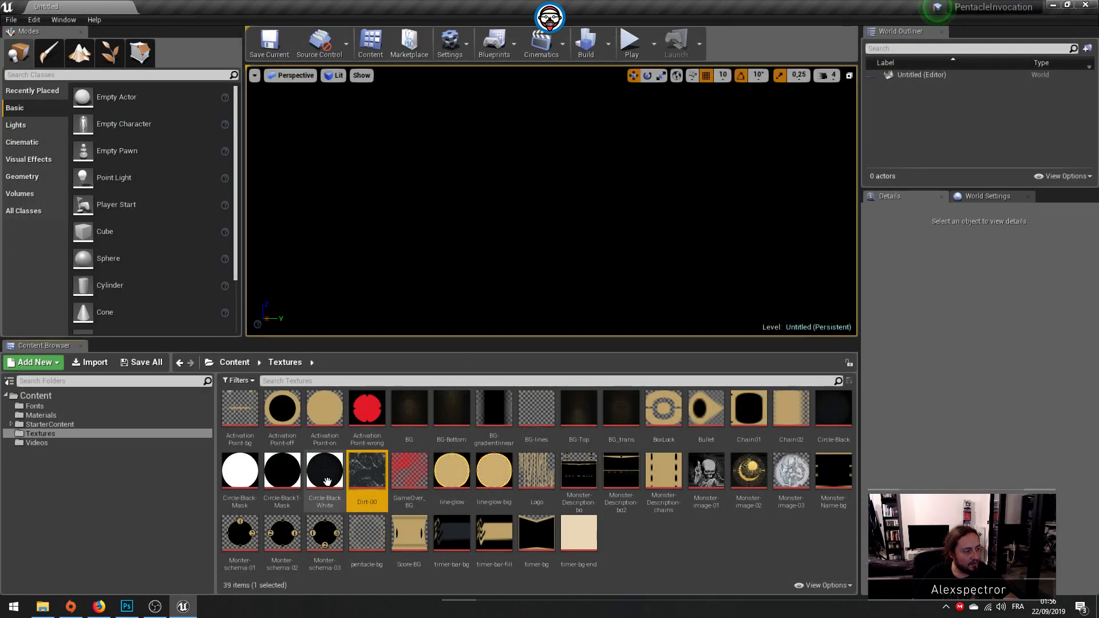
Step: Set the Circle-BlackWhite texture's Texture Group to UI, then save and close the texture
double_click(327, 481)
left_click(880, 242)
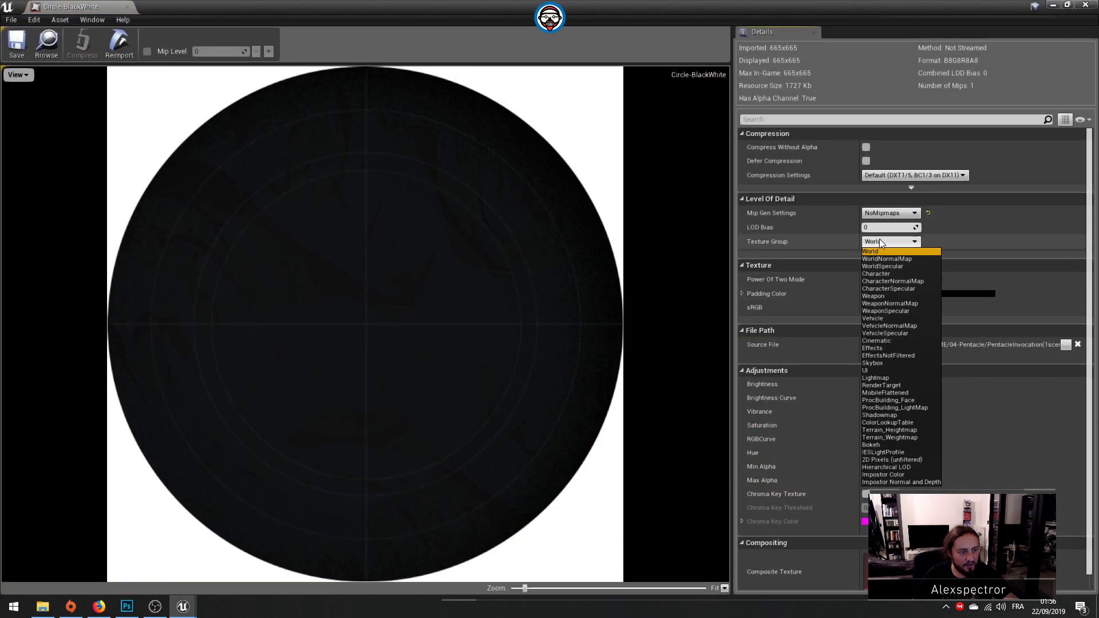
left_click(868, 371)
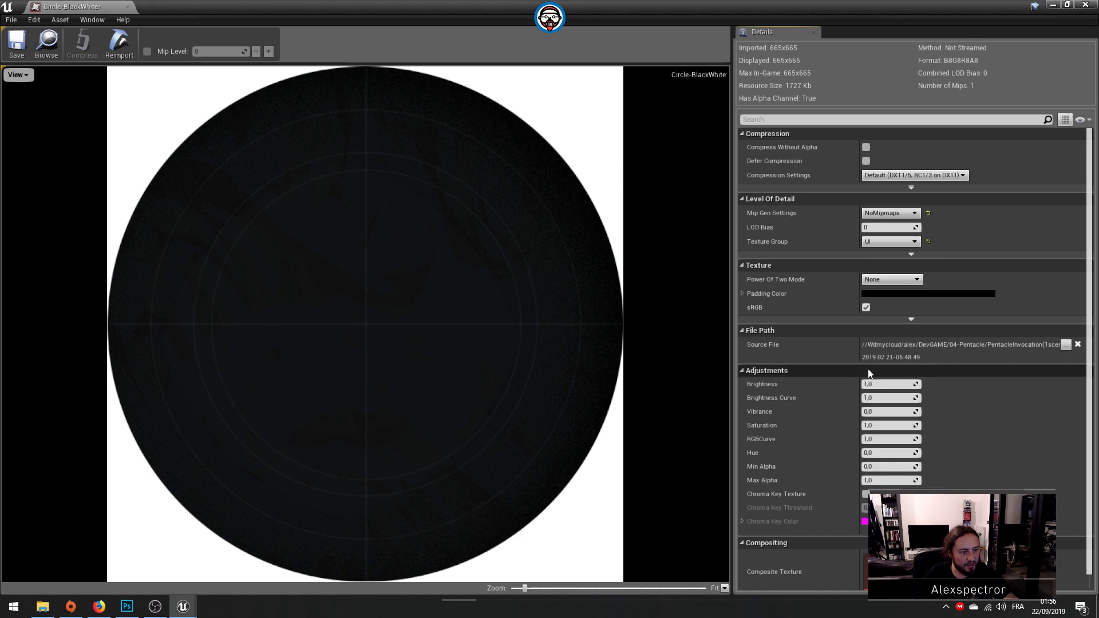
left_click(17, 41)
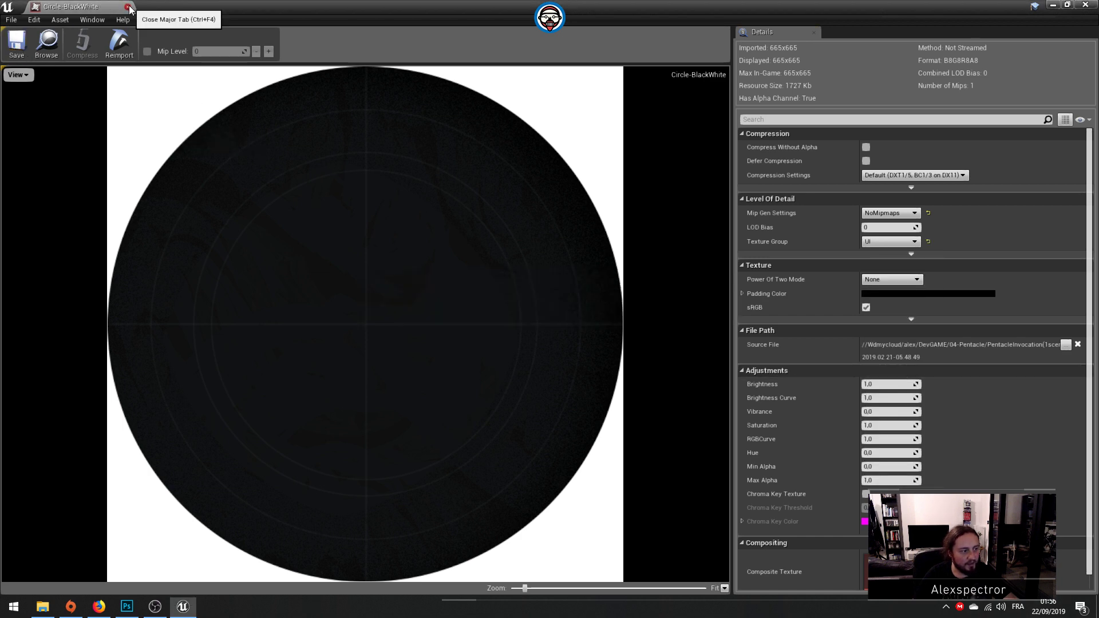
left_click(129, 9)
Step: Set the Circle-Black1-Mask texture's Texture Group to UI, then save and close the texture
left_click(296, 458)
double_click(296, 458)
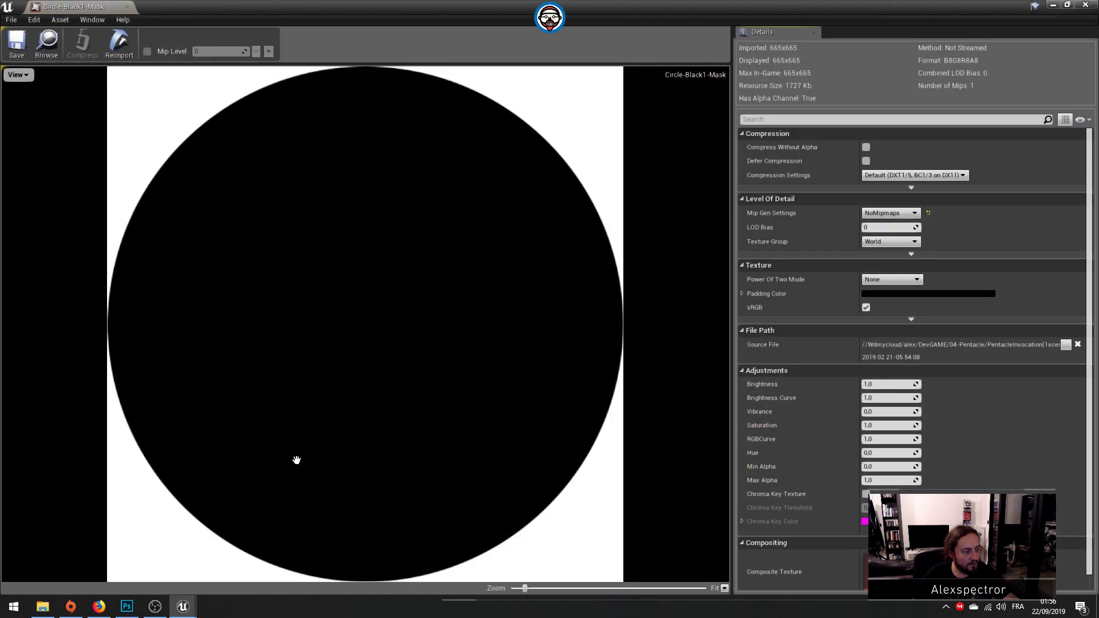
left_click(891, 241)
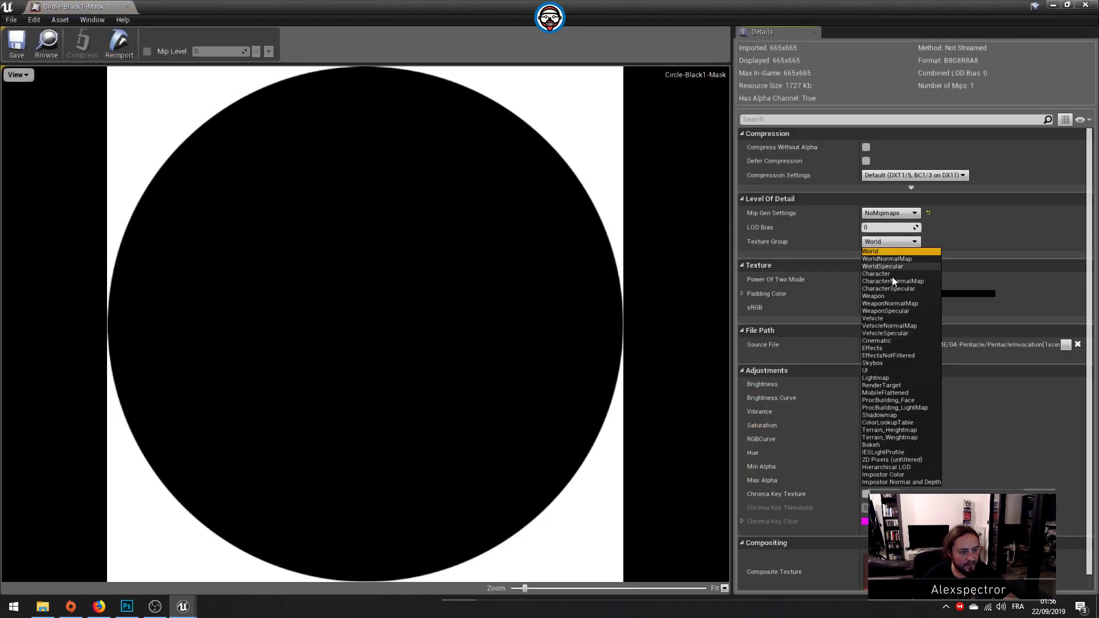
left_click(873, 370)
left_click(17, 41)
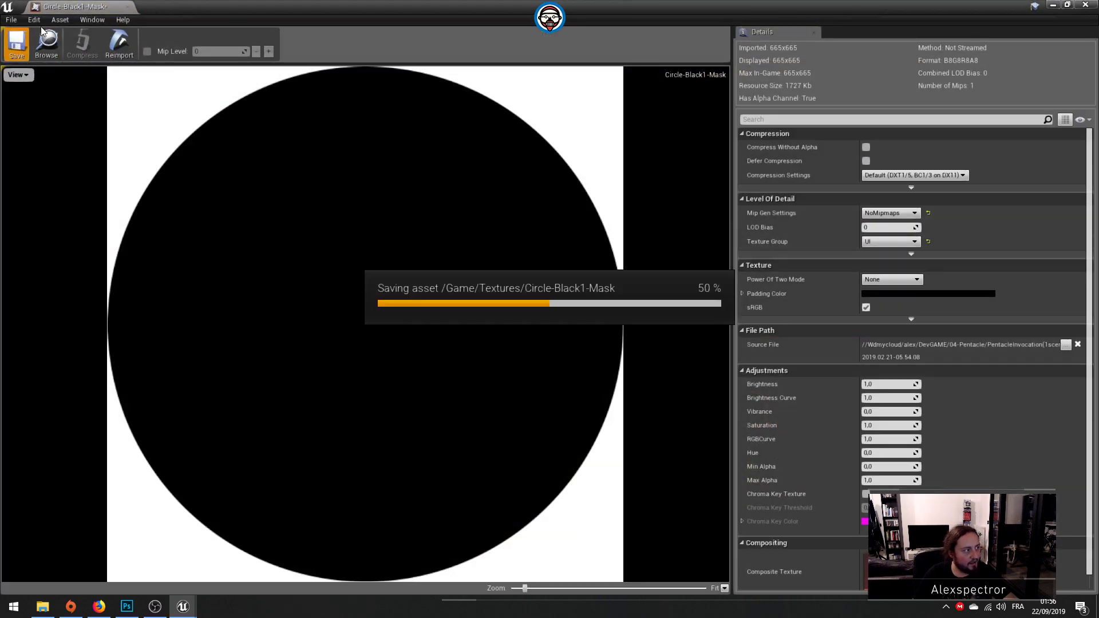
left_click(127, 7)
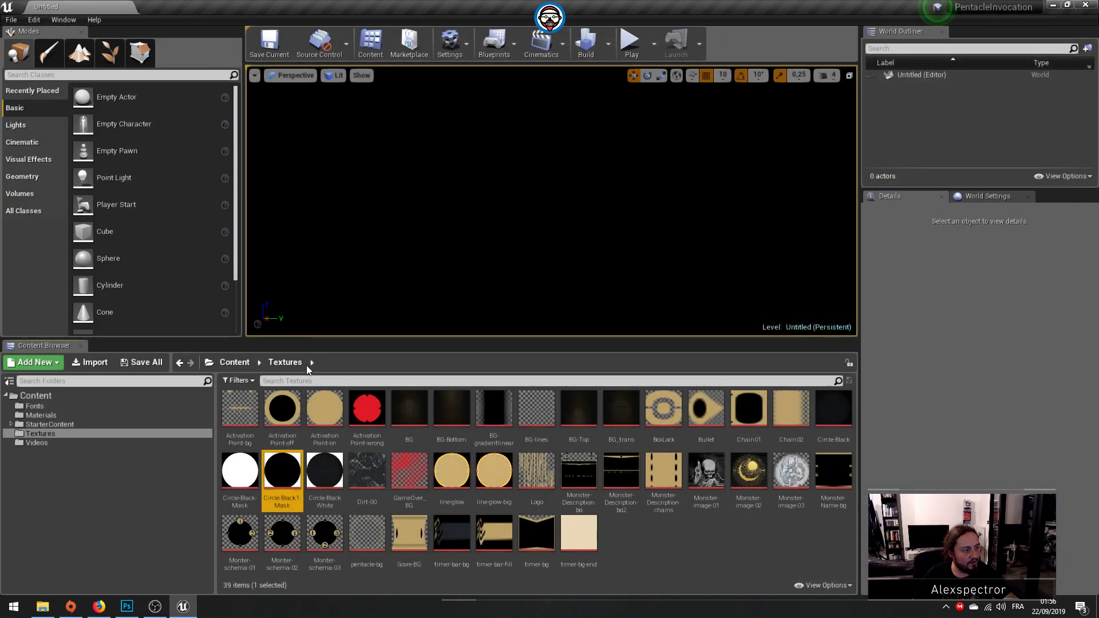
Step: Set the Circle-Black-Mask texture's Texture Group to UI, then save and close the texture
double_click(242, 462)
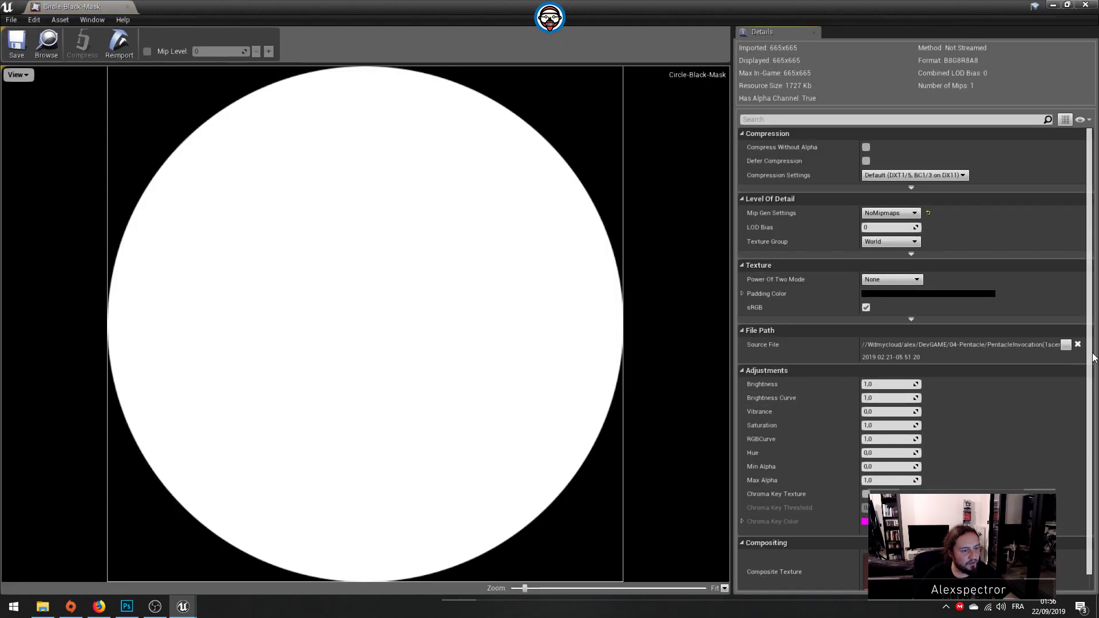
left_click(906, 242)
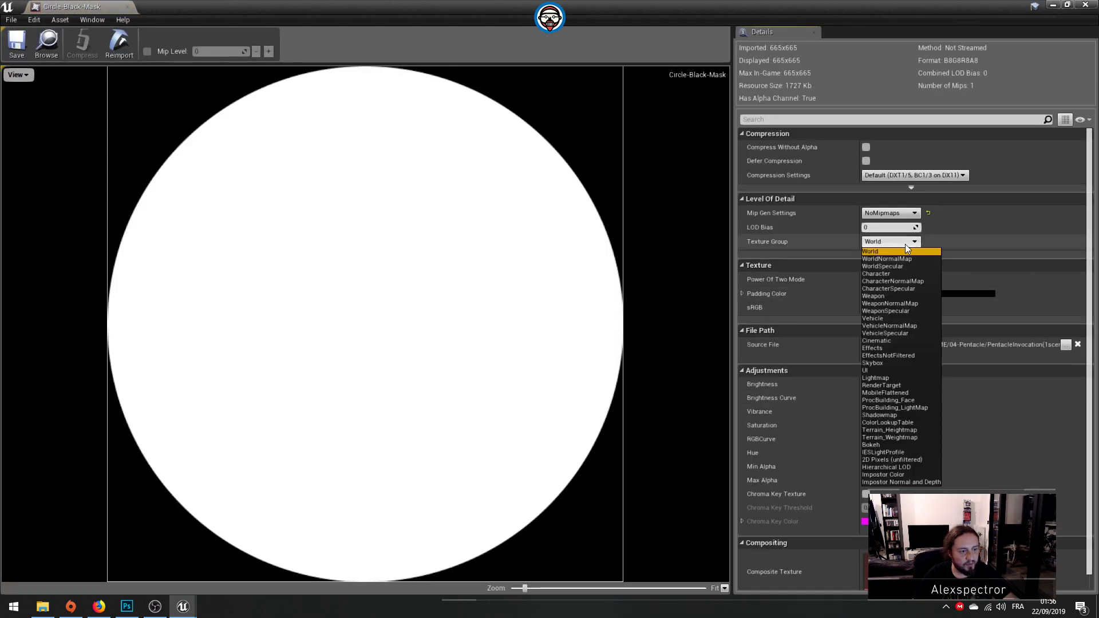
left_click(867, 370)
left_click(17, 42)
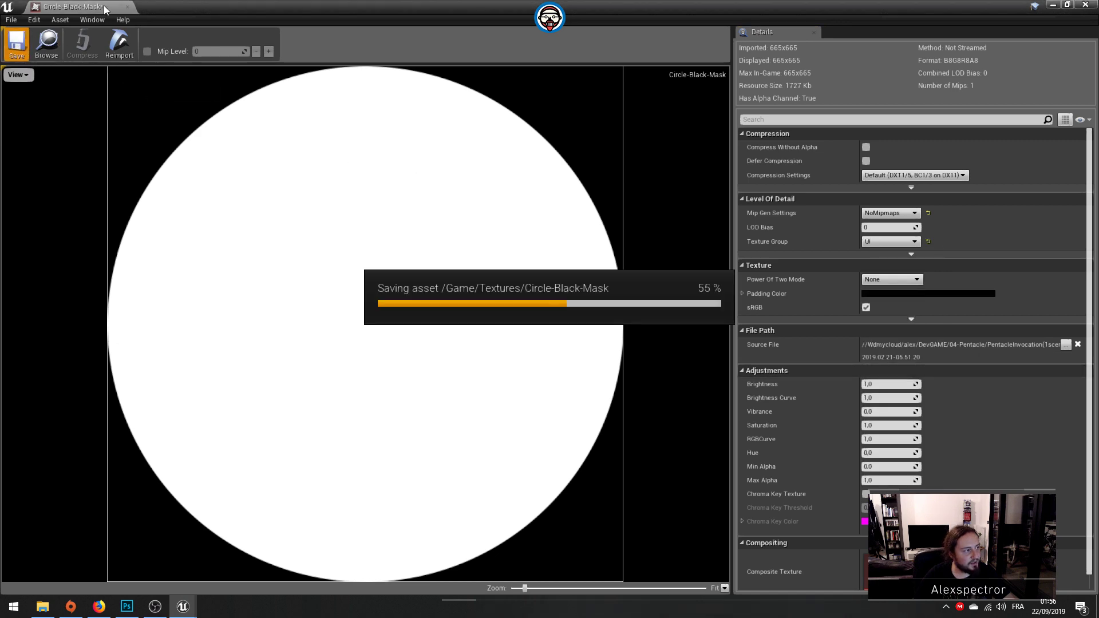
left_click(127, 7)
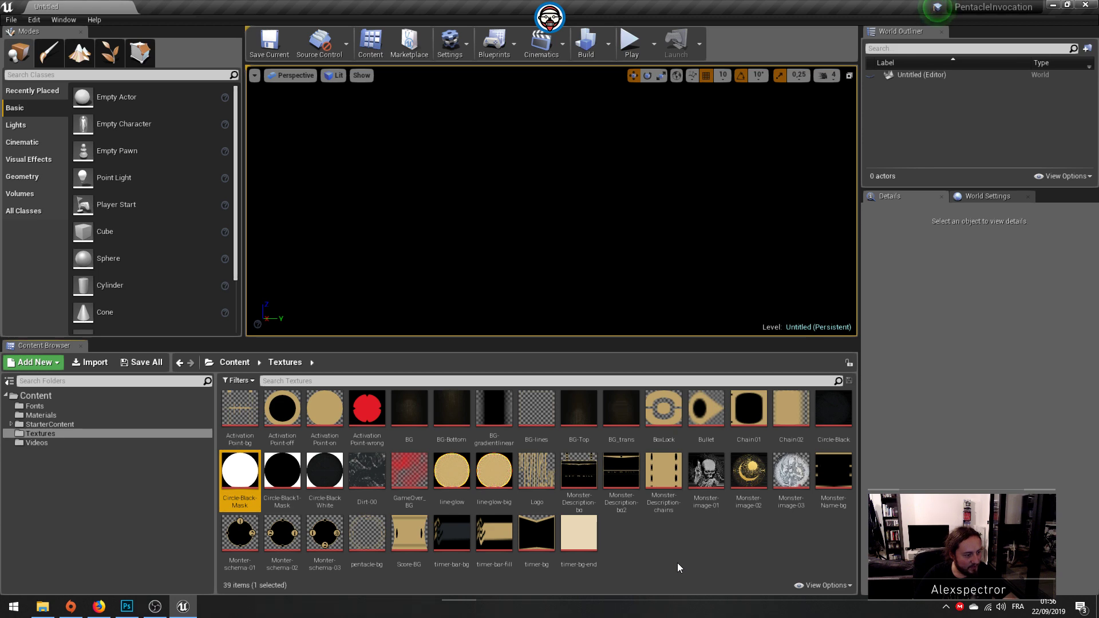
Step: Set the line-glow-big texture's Texture Group to UI, then save and close the texture
double_click(495, 481)
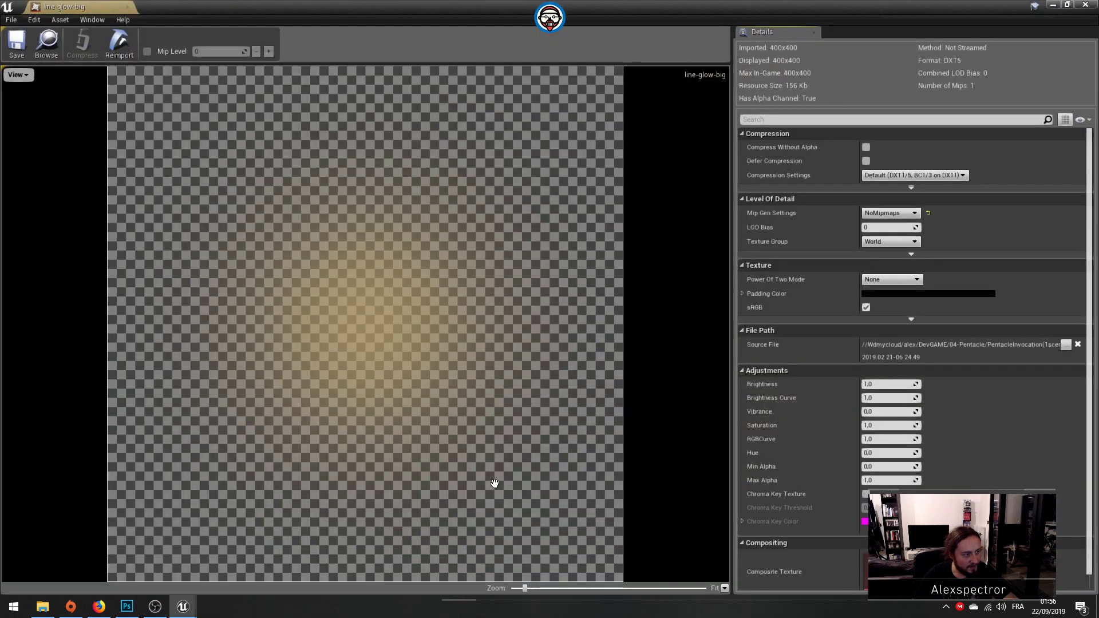
left_click(891, 242)
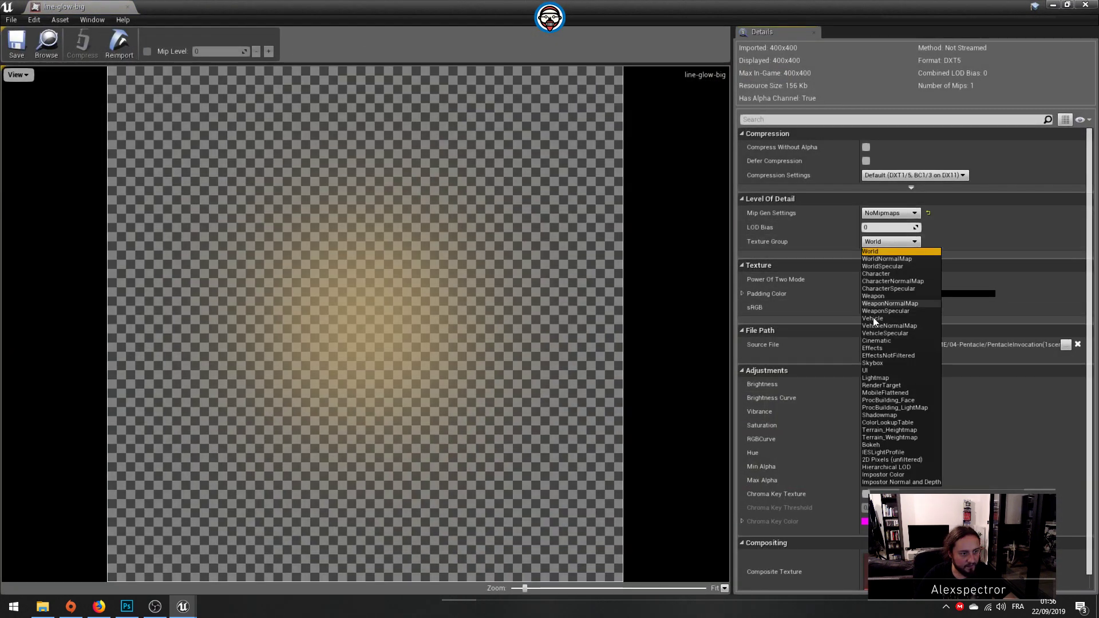
left_click(870, 370)
left_click(17, 43)
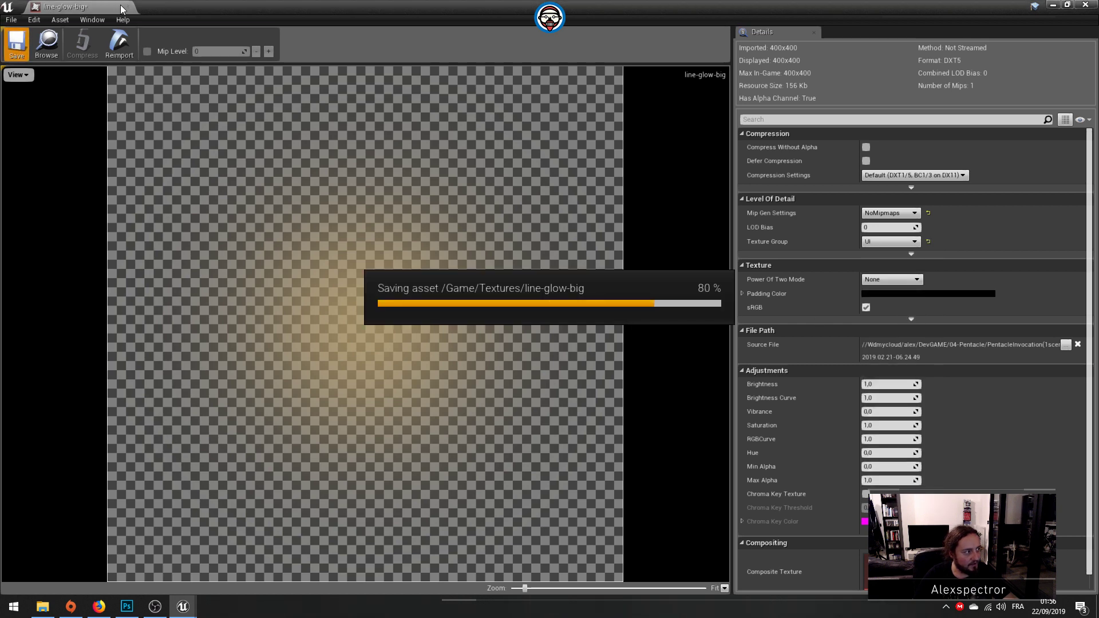
left_click(121, 7)
Step: Set the line-glow texture's Texture Group to UI, then save and close the texture
left_click(457, 468)
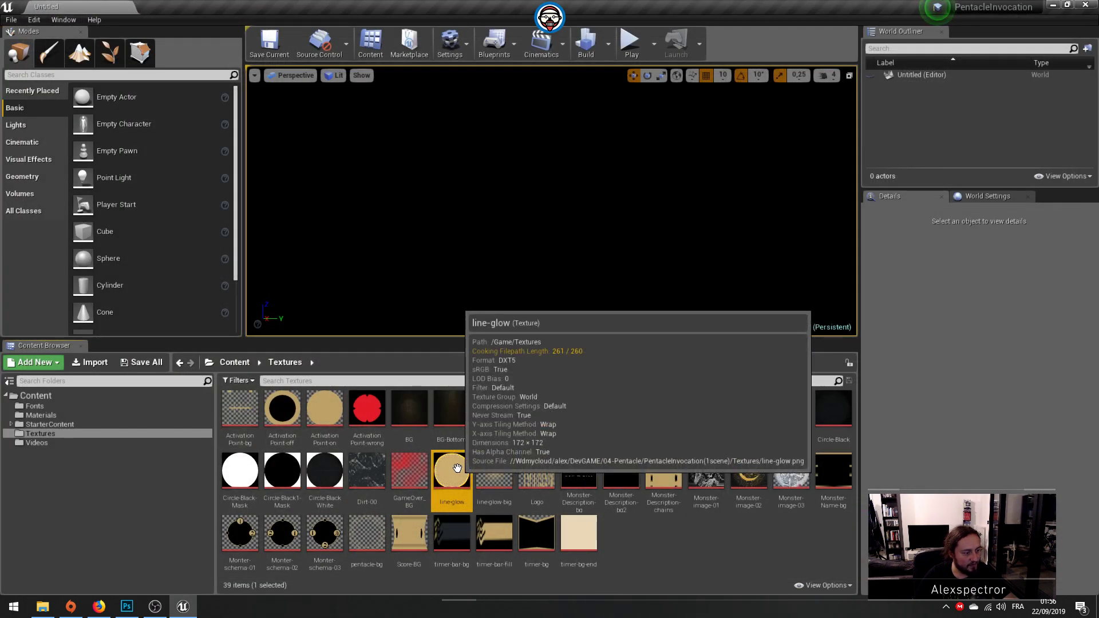
double_click(458, 468)
left_click(886, 242)
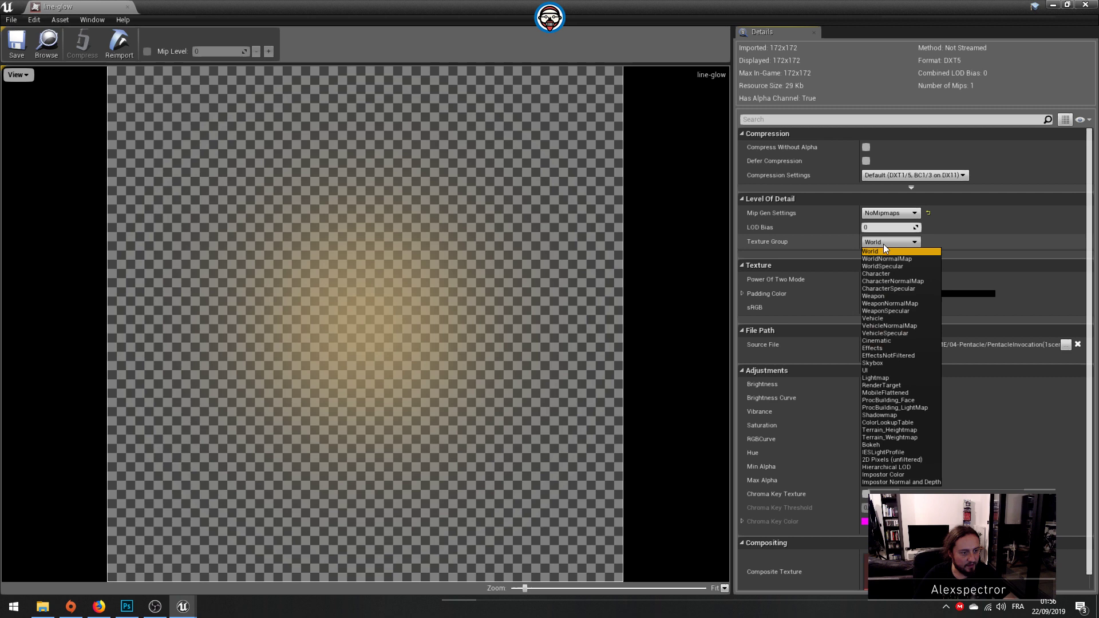
left_click(881, 371)
left_click(15, 45)
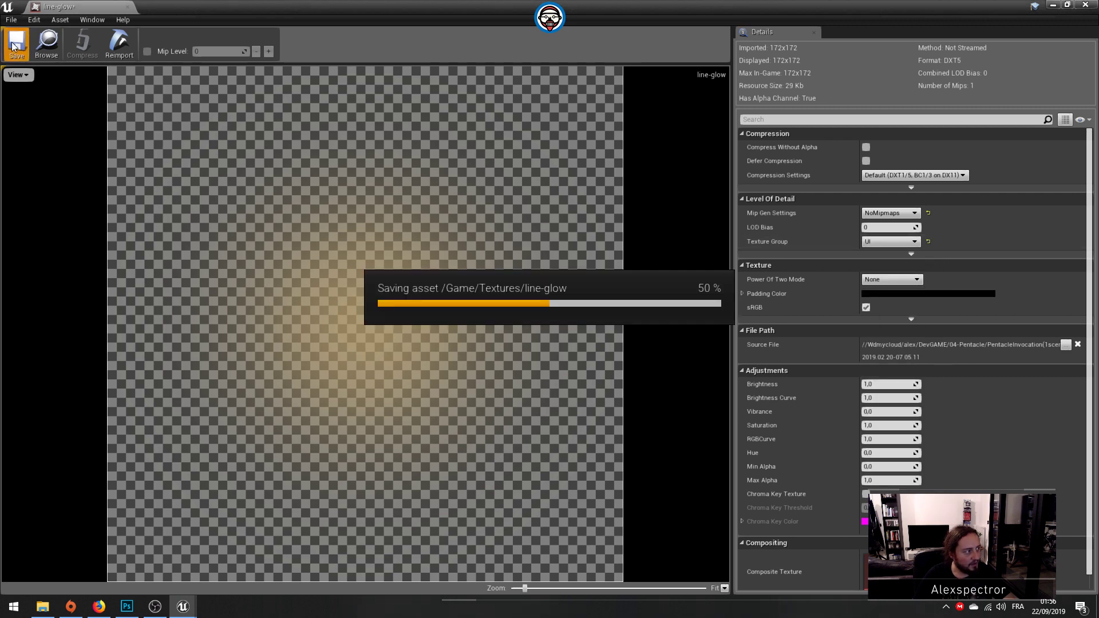
left_click(125, 7)
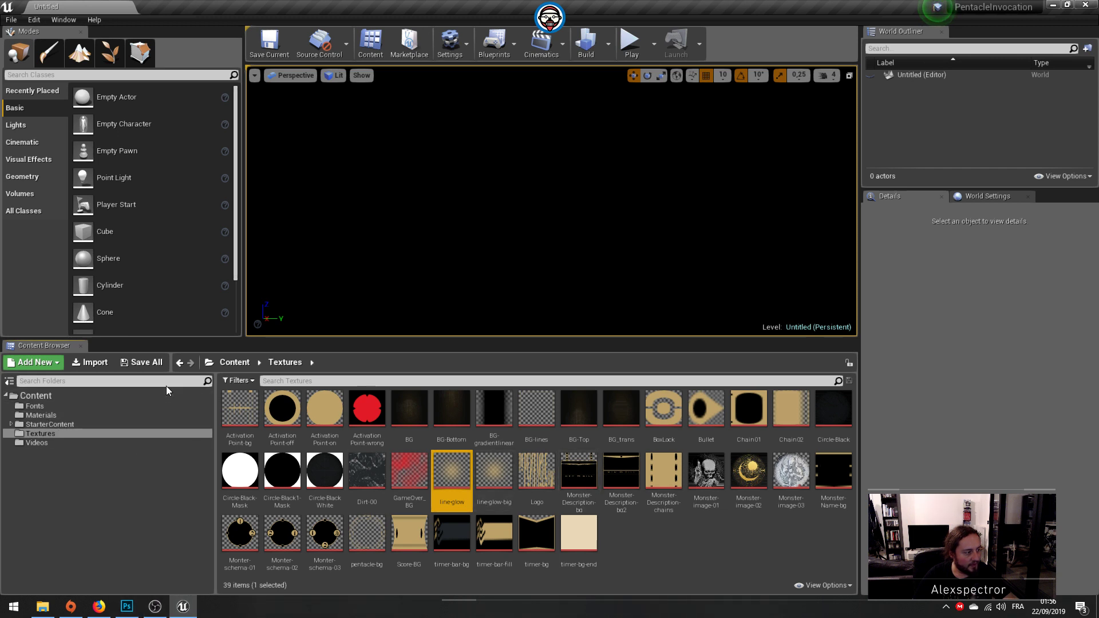
Step: Create a new folder named HUD inside the Textures folder
left_click(49, 367)
left_click(154, 274)
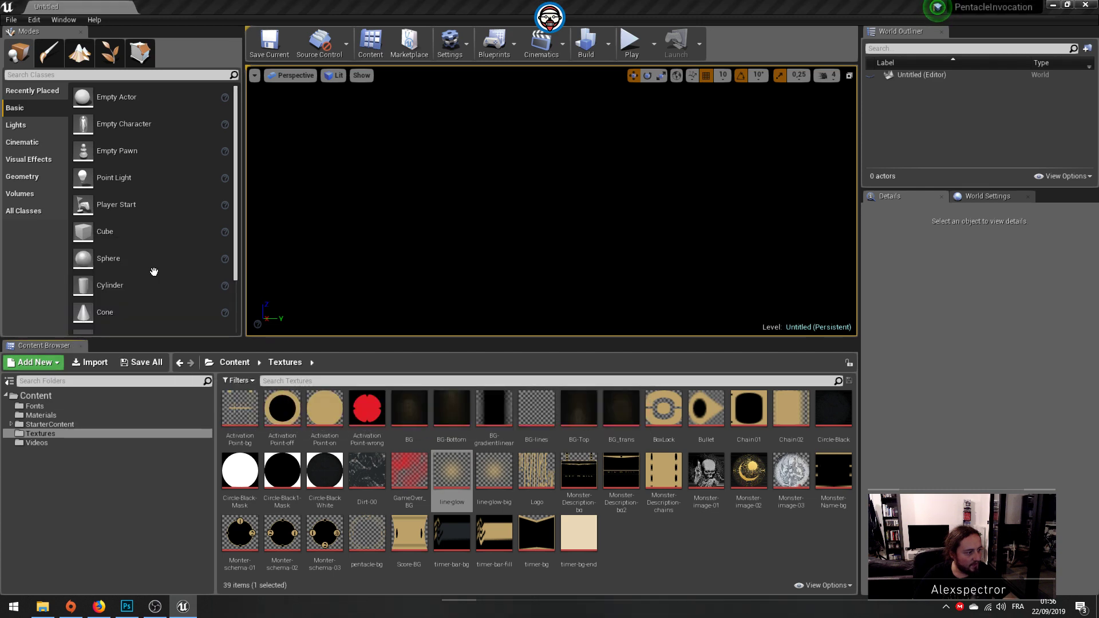
type("HUD")
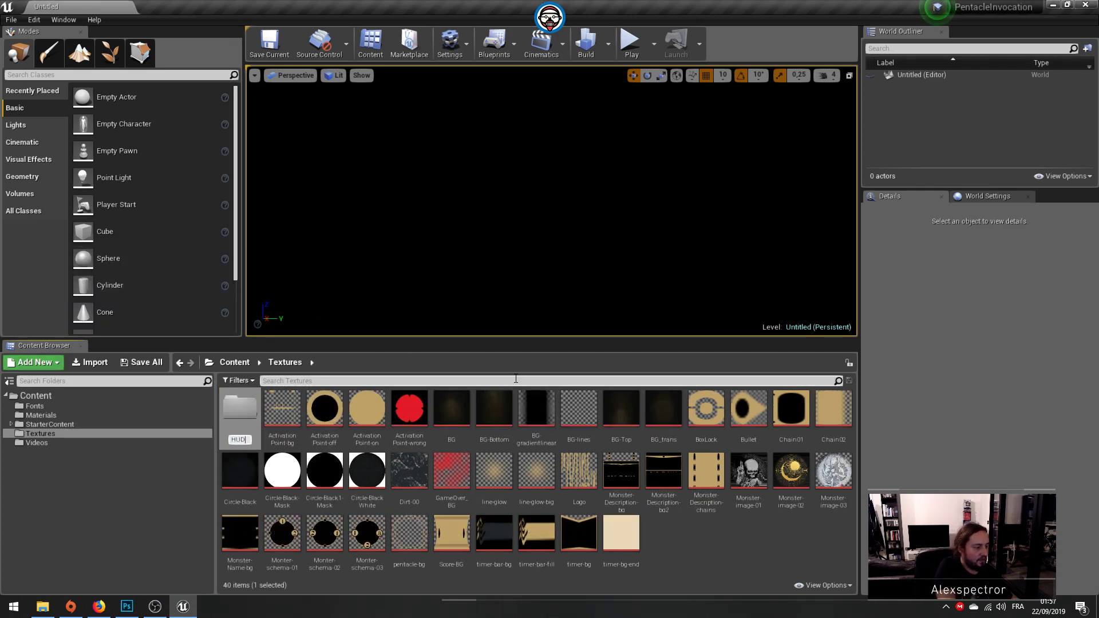
key("Return")
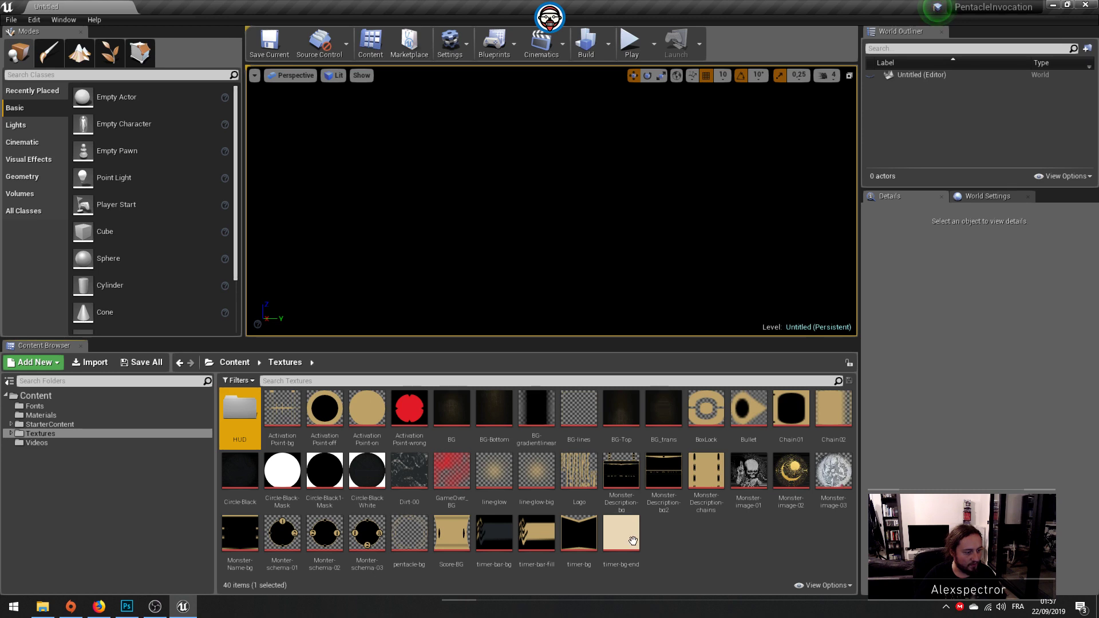
Step: Select all textures from ActivationPoint-bg through timer-bg-end and move them into the HUD folder
left_click(579, 535)
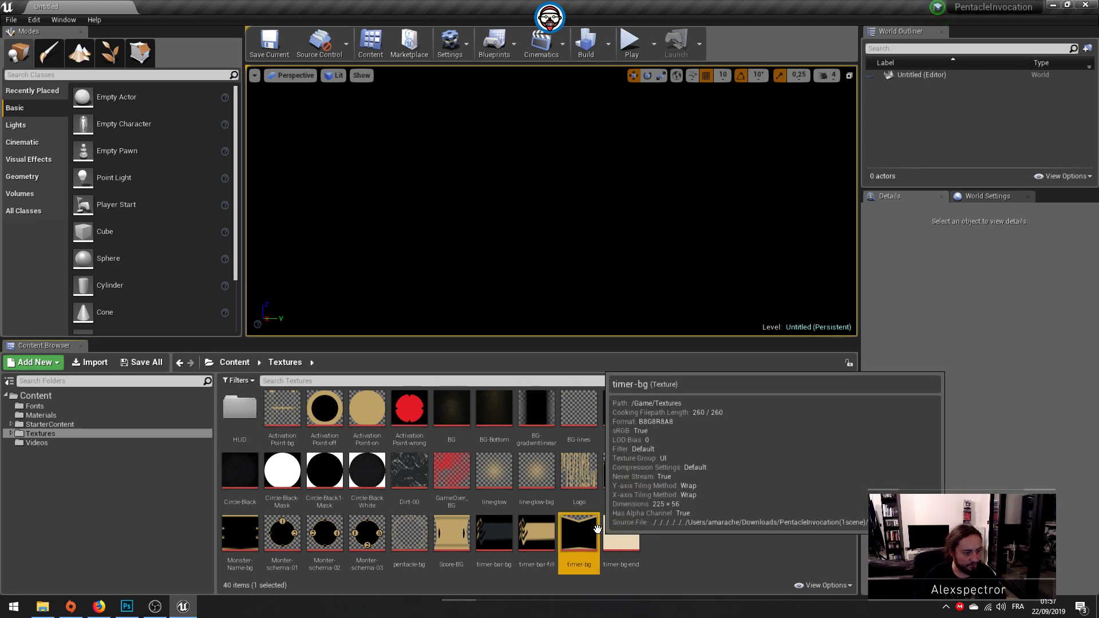
left_click(626, 532)
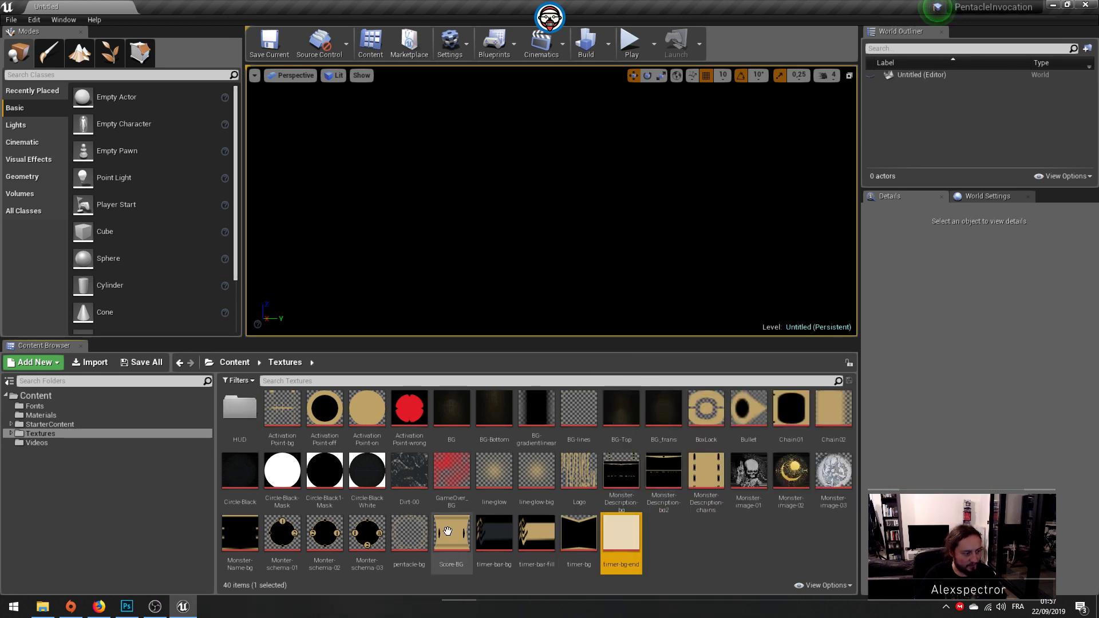
left_click(280, 415, "shift")
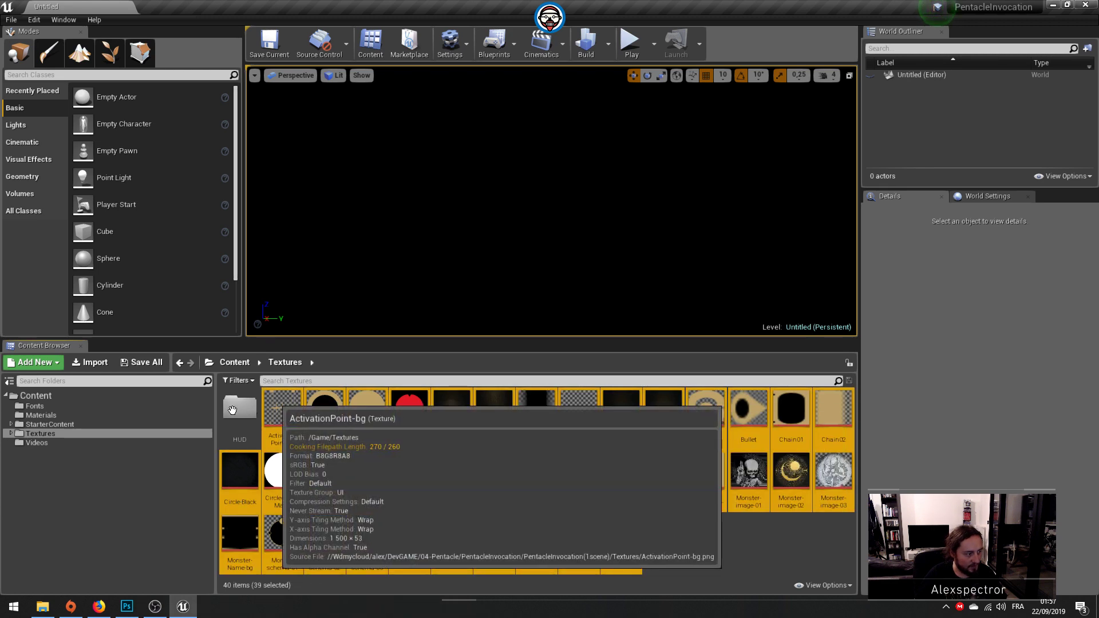
left_click_drag(232, 409, 233, 411)
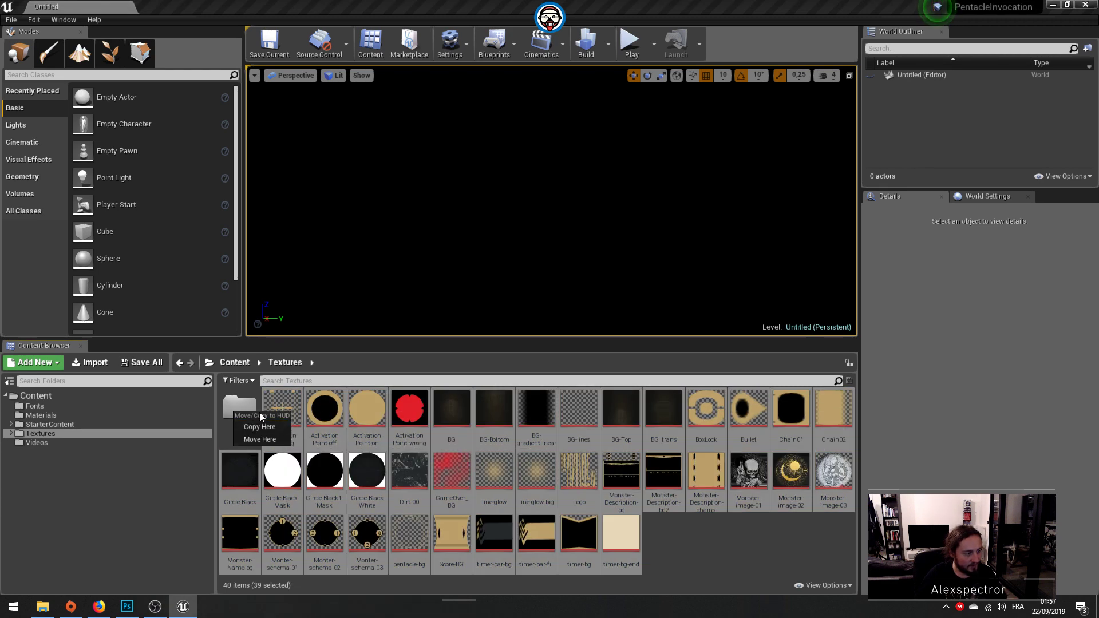
left_click(265, 435)
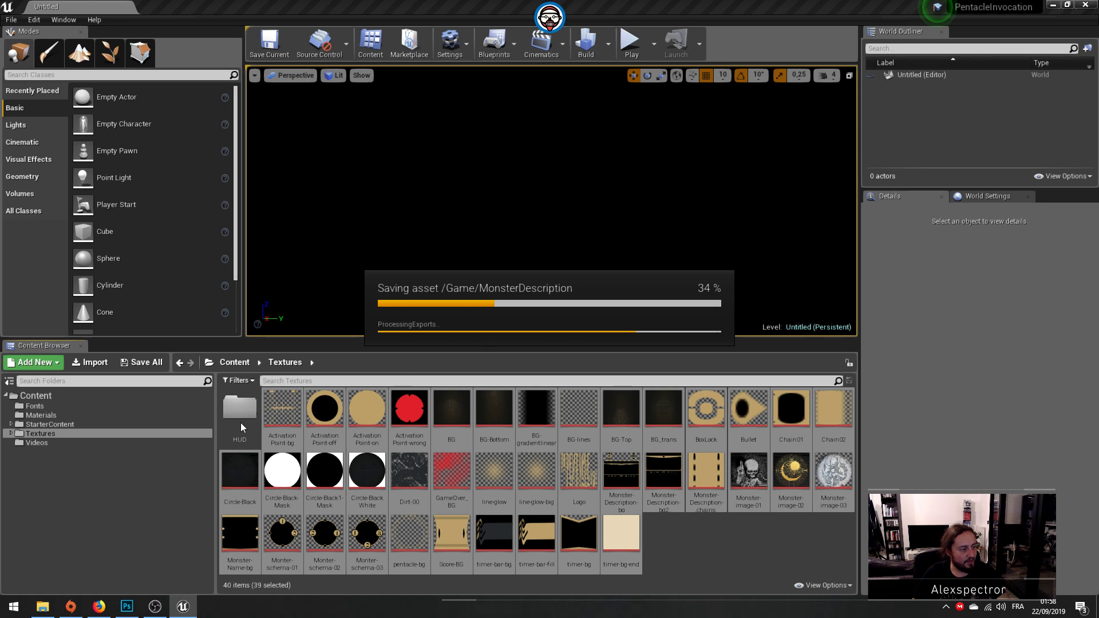
Step: Switch to Photoshop and duplicate HUD.psd's Ellipse 1 copy 11 layer, the black wheel wedge, into a new document
left_click(127, 605)
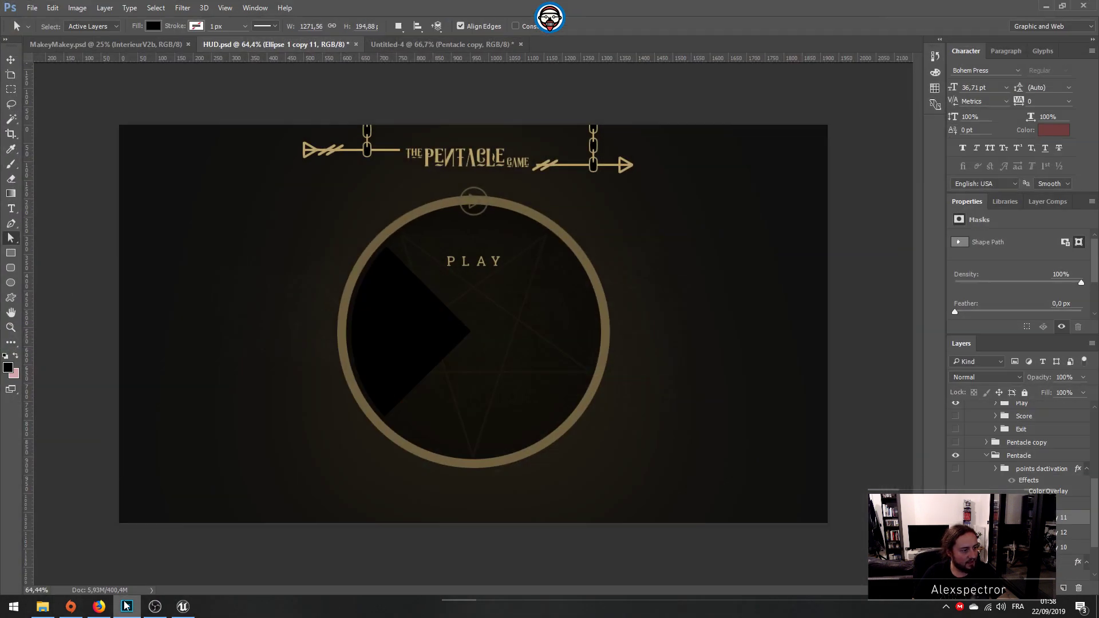
left_click(468, 46)
left_click(310, 43)
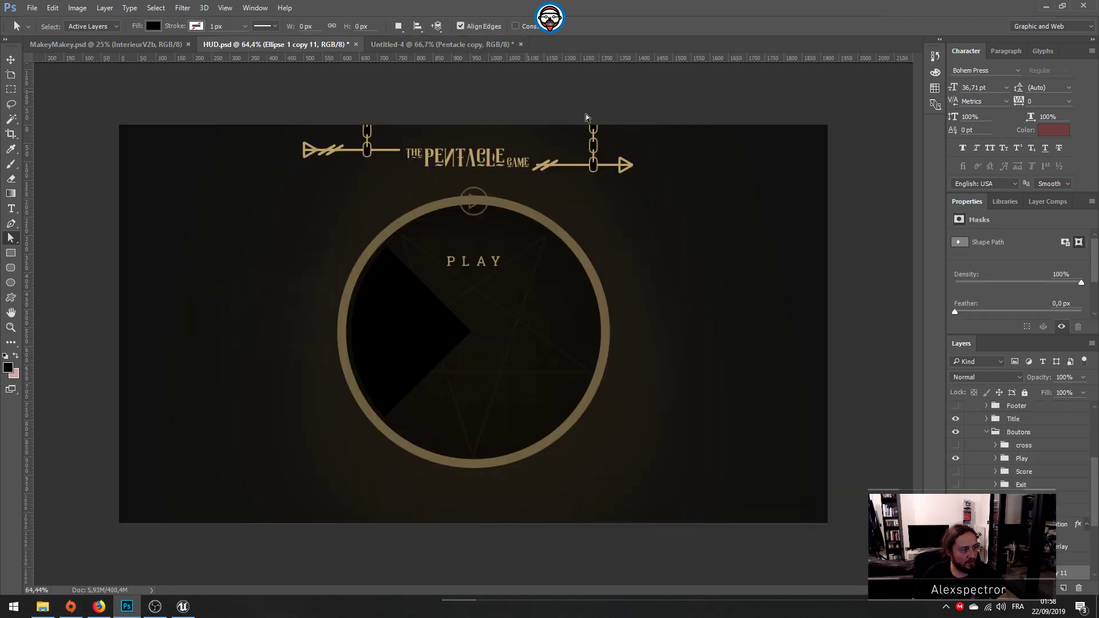
right_click(1001, 570)
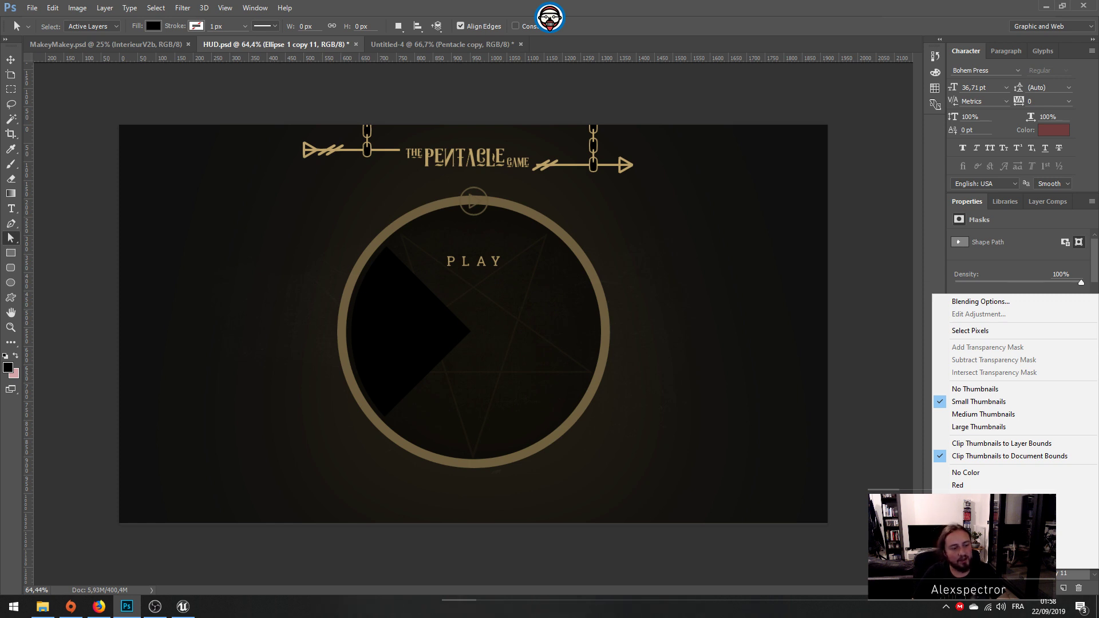
right_click(1035, 572)
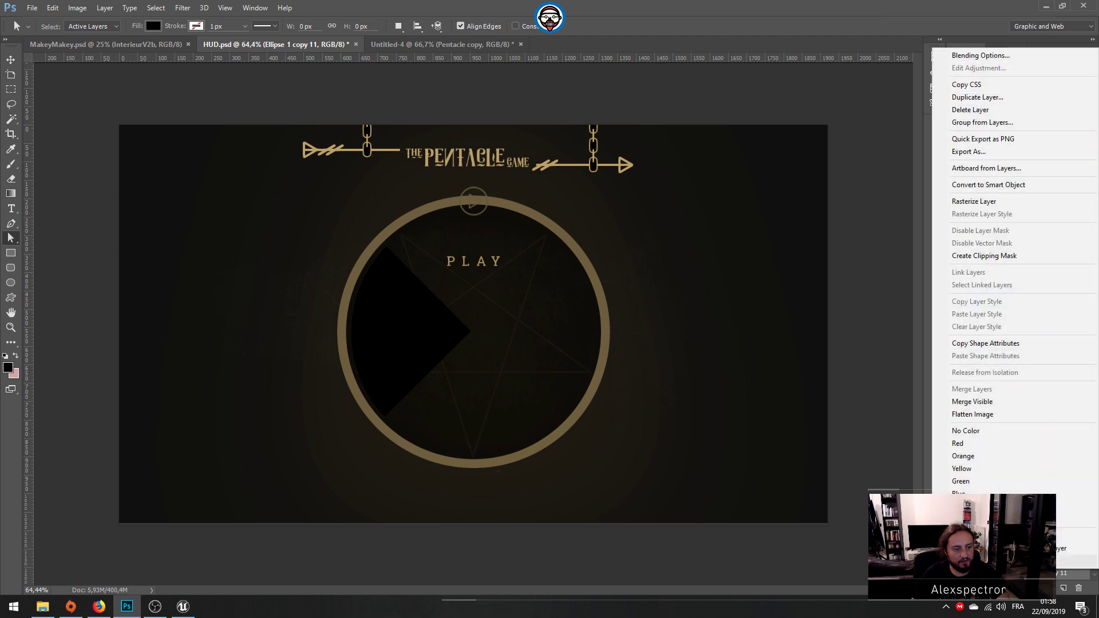
left_click(1019, 97)
left_click(504, 224)
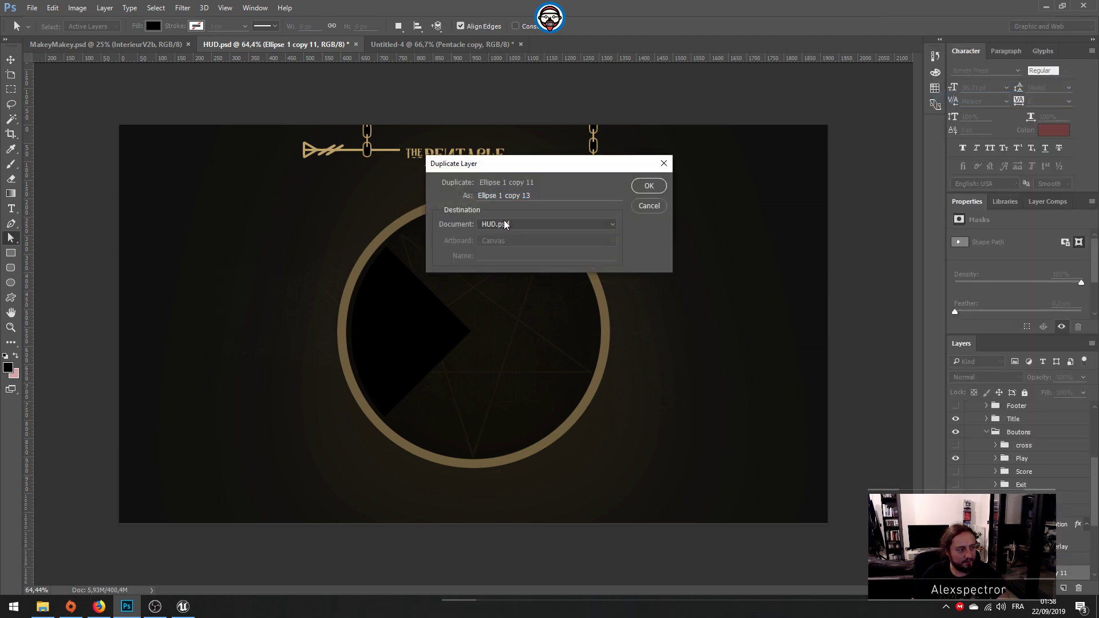
left_click(498, 259)
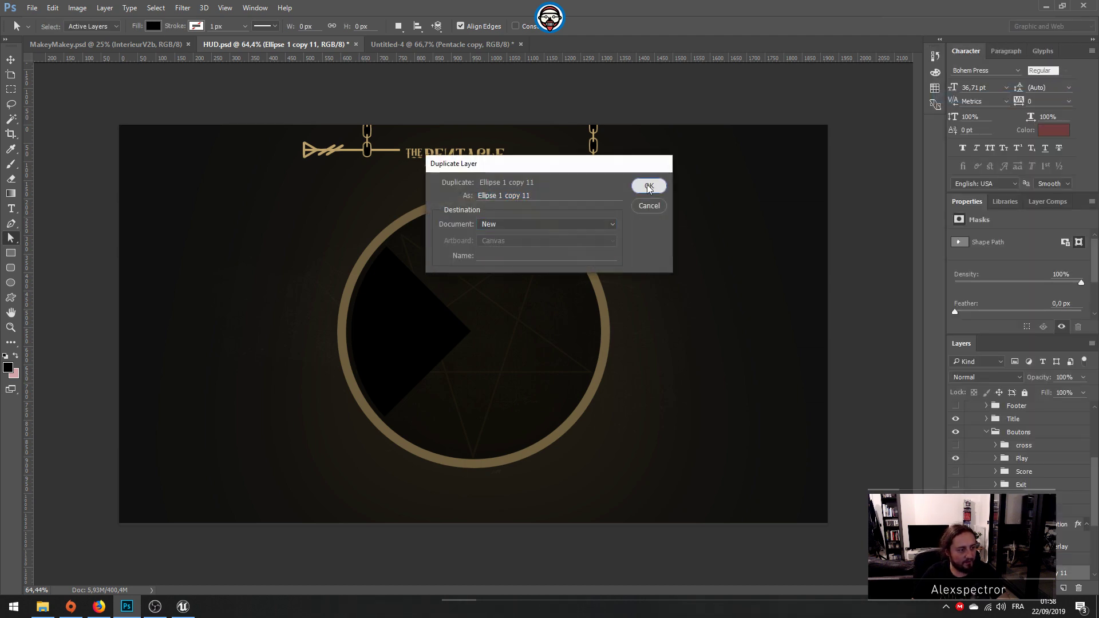
left_click(649, 188)
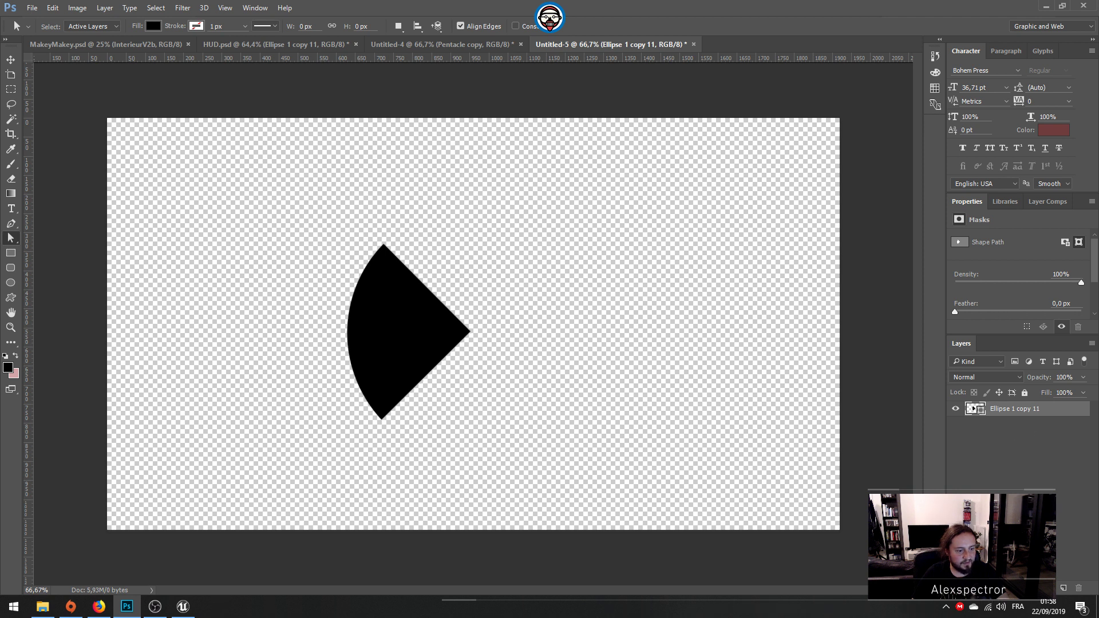
Step: Change the wedge shape's fill color to white in the new document
left_click(161, 26)
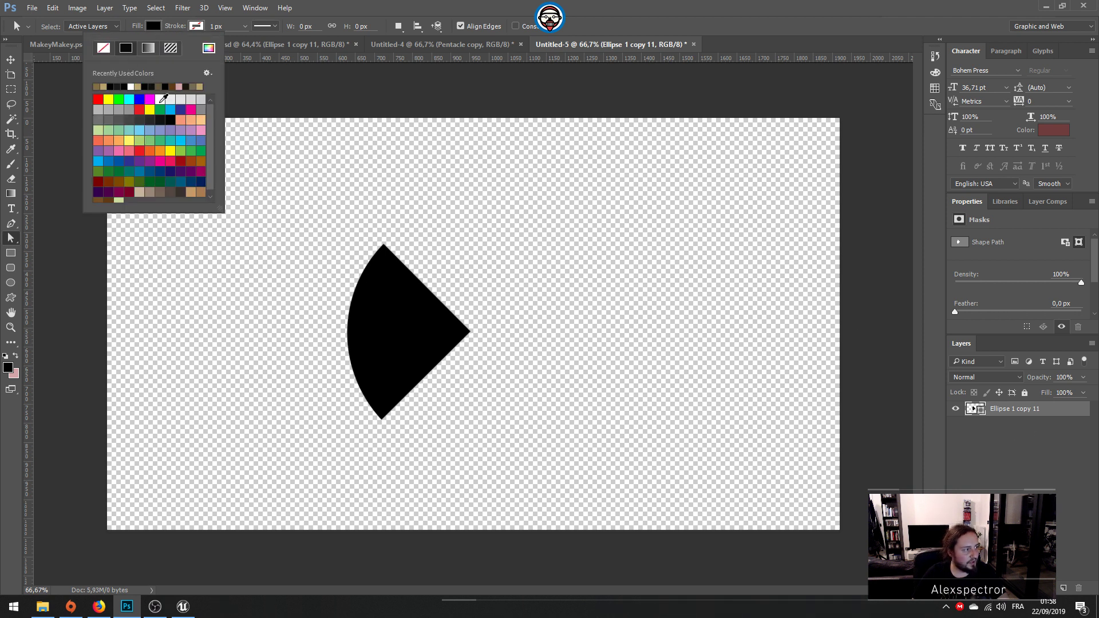
left_click(161, 99)
key("Return")
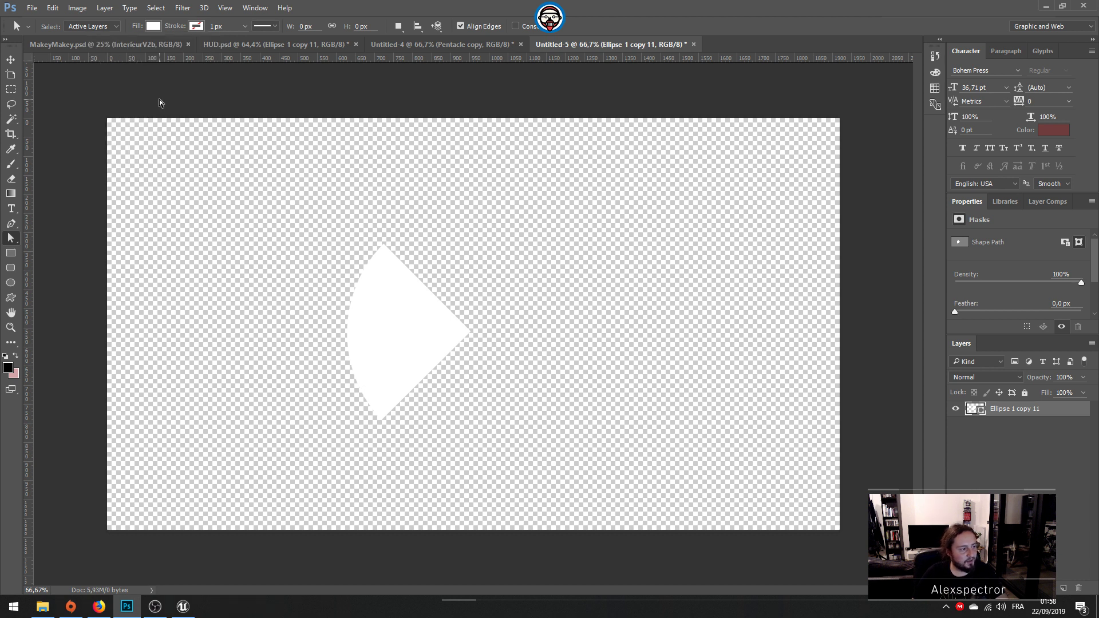
left_click(36, 9)
mouse_move(129, 170)
left_click(195, 172)
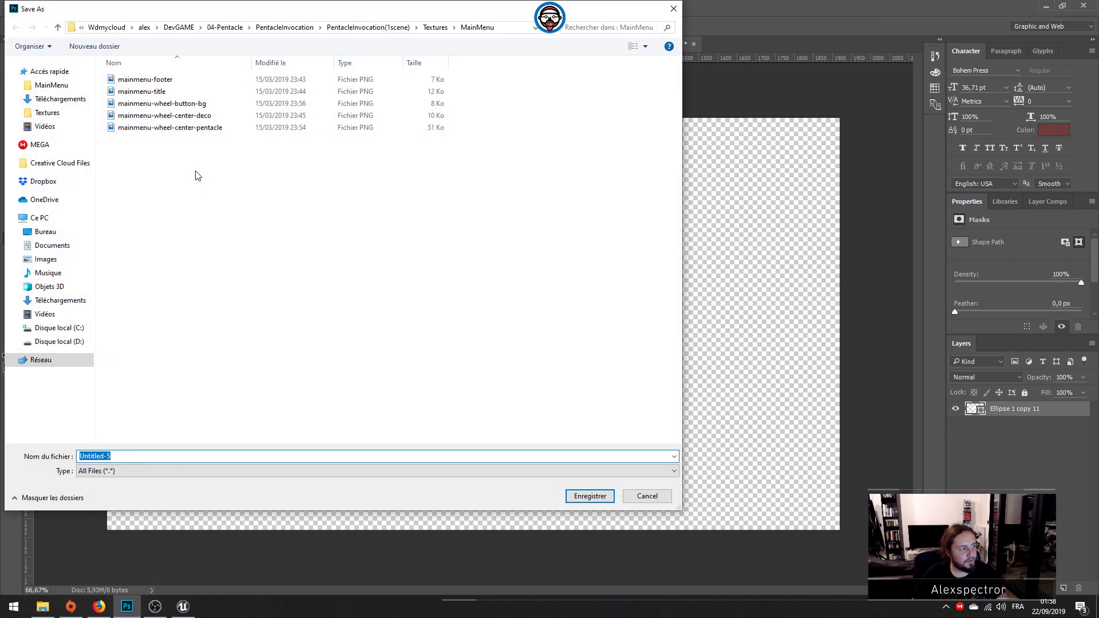
left_click(649, 496)
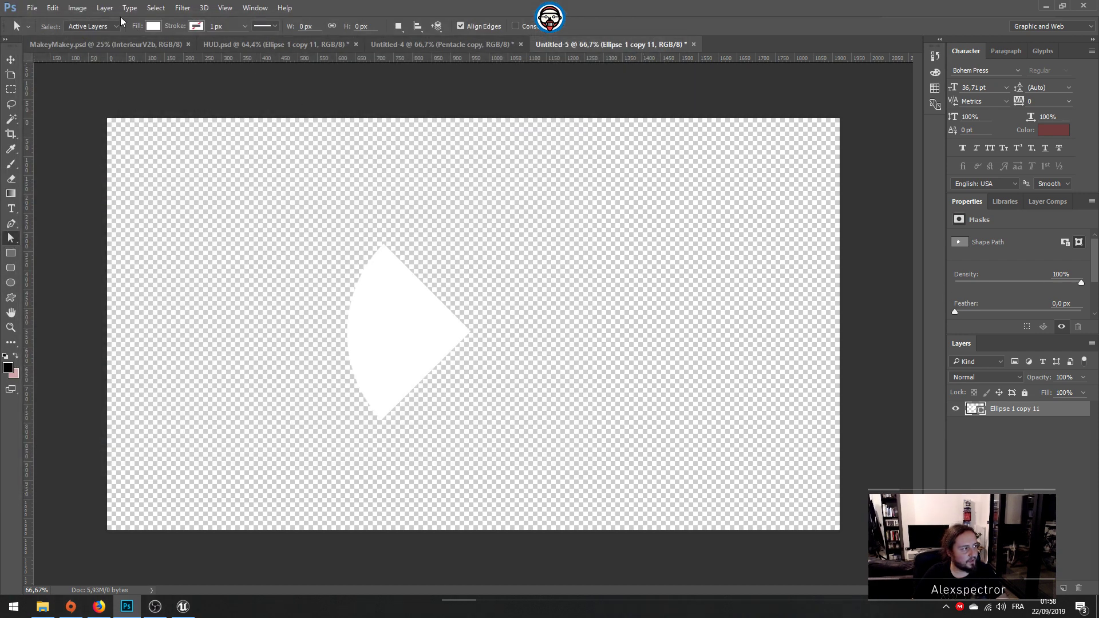
Step: Trim the canvas around the white wedge on all four sides, based on transparent pixels
left_click(77, 8)
left_click(114, 135)
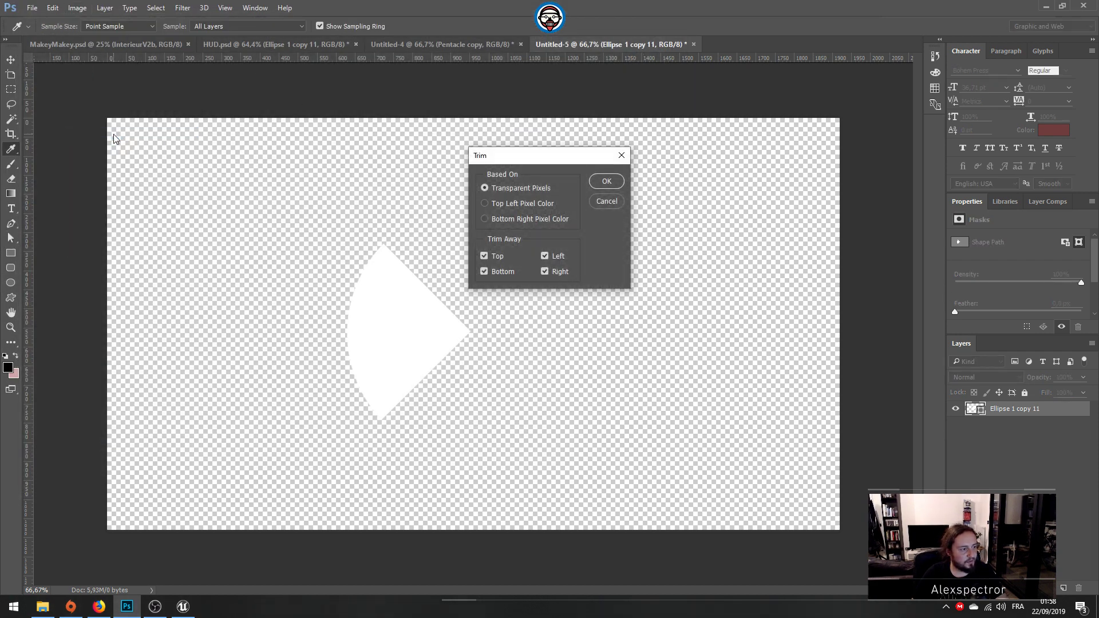
key("Return")
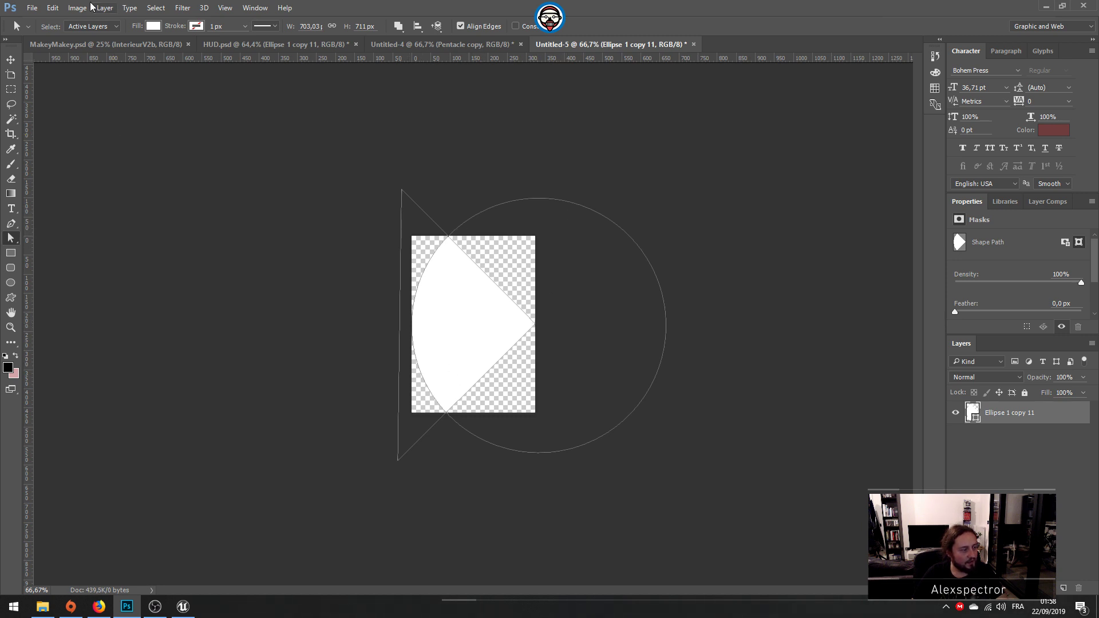
Step: Quick-export the wedge as a PNG in the MainMenu folder, replacing the existing mainmenu-wheel-button-bg file
left_click(32, 8)
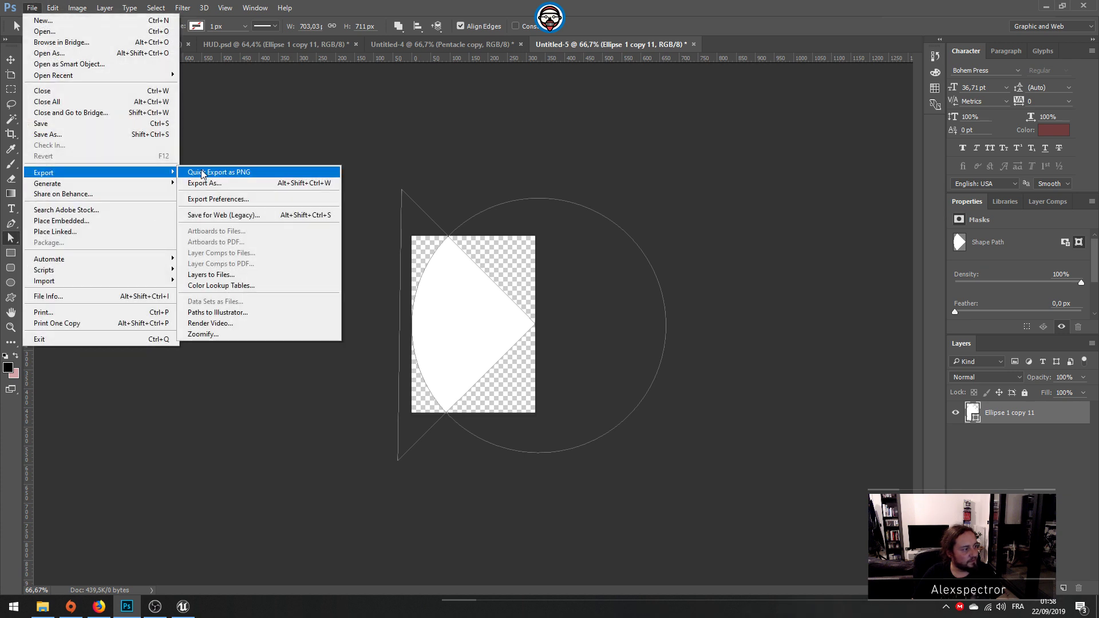
left_click(201, 172)
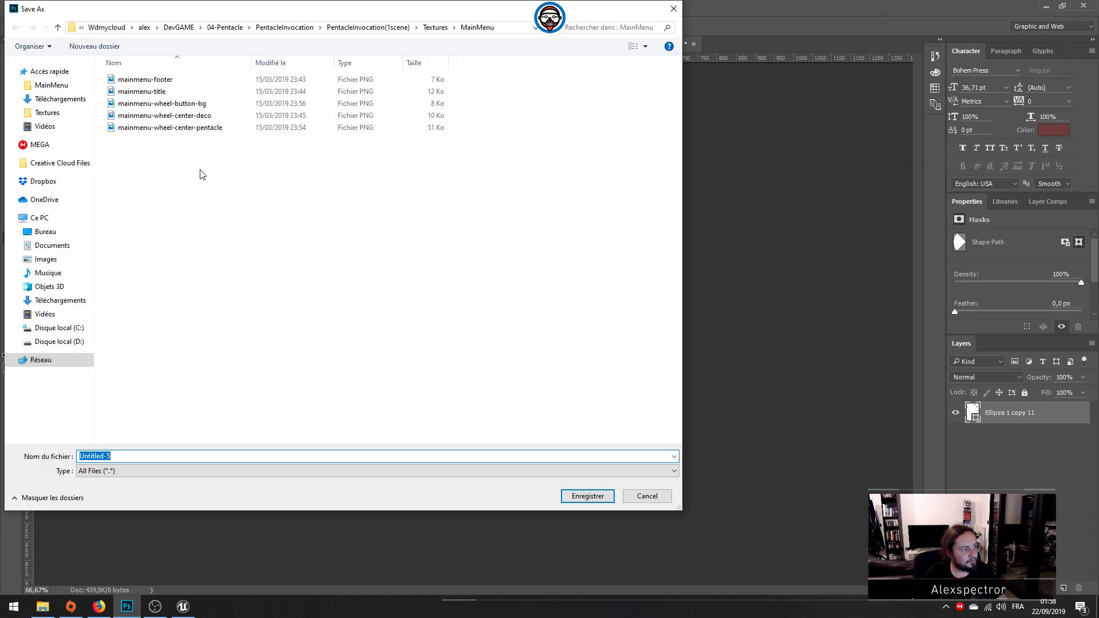
double_click(187, 104)
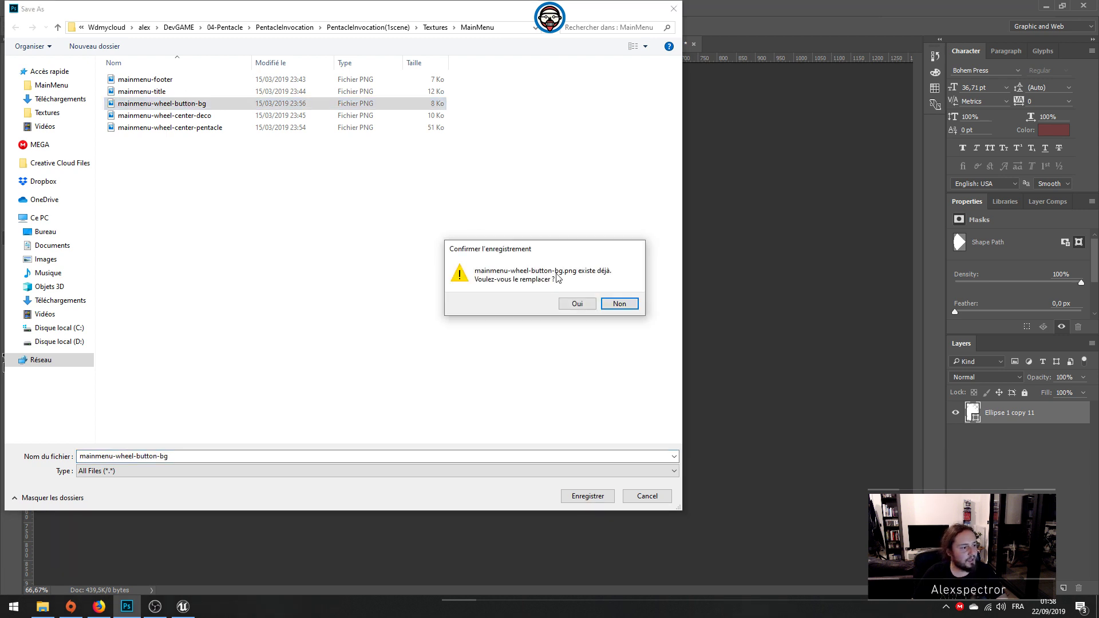
left_click(574, 300)
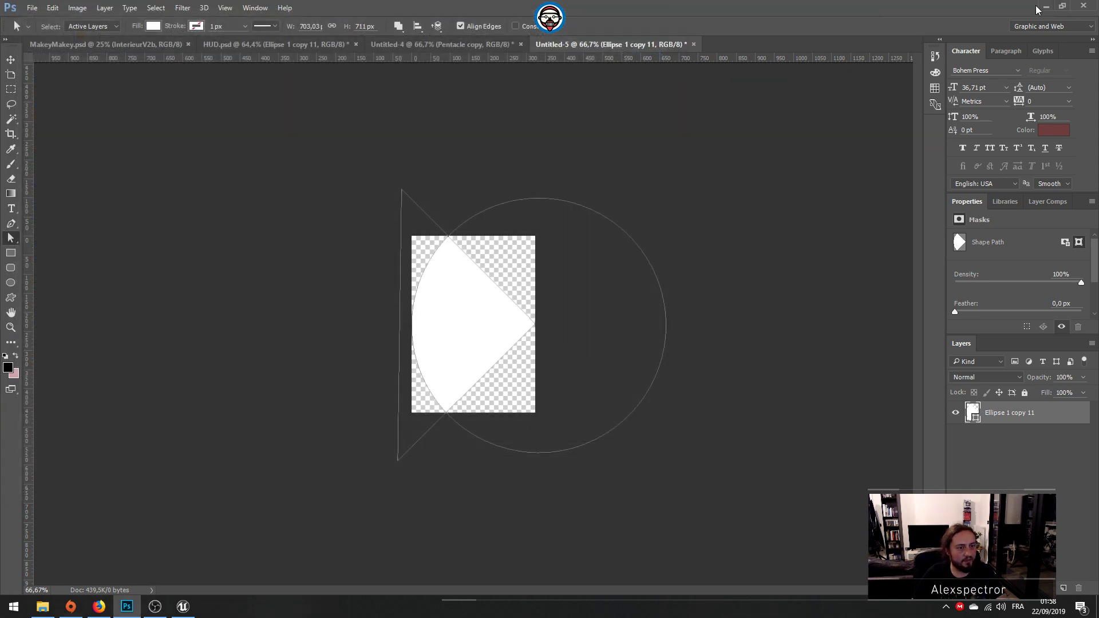
Step: Return to the Unreal Editor and create a folder named MainMenu inside the Textures folder
left_click(1045, 6)
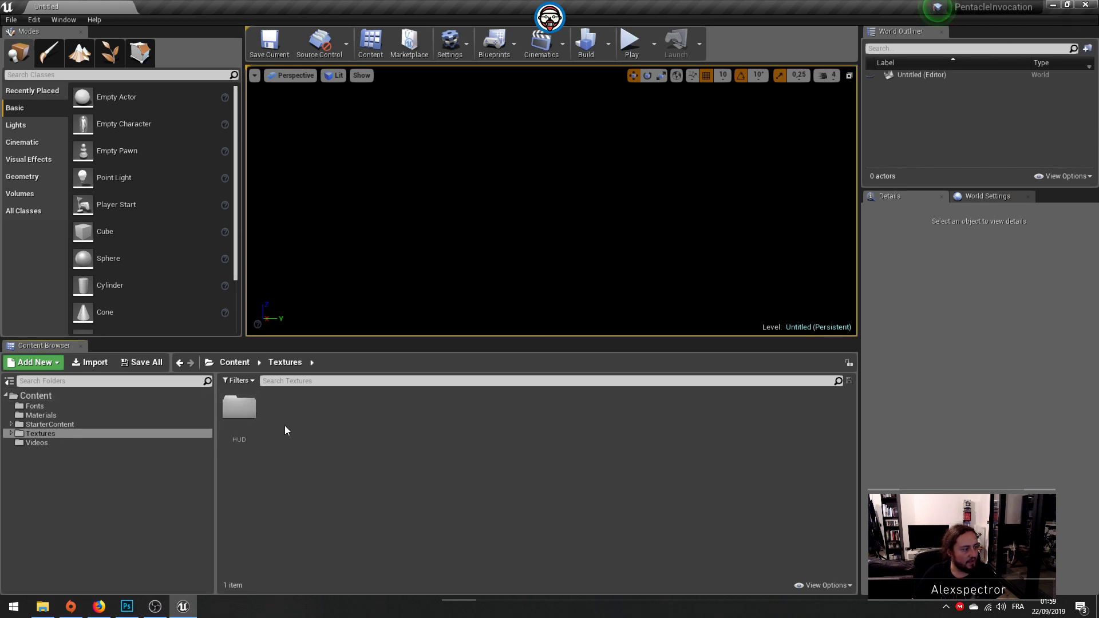
left_click(33, 363)
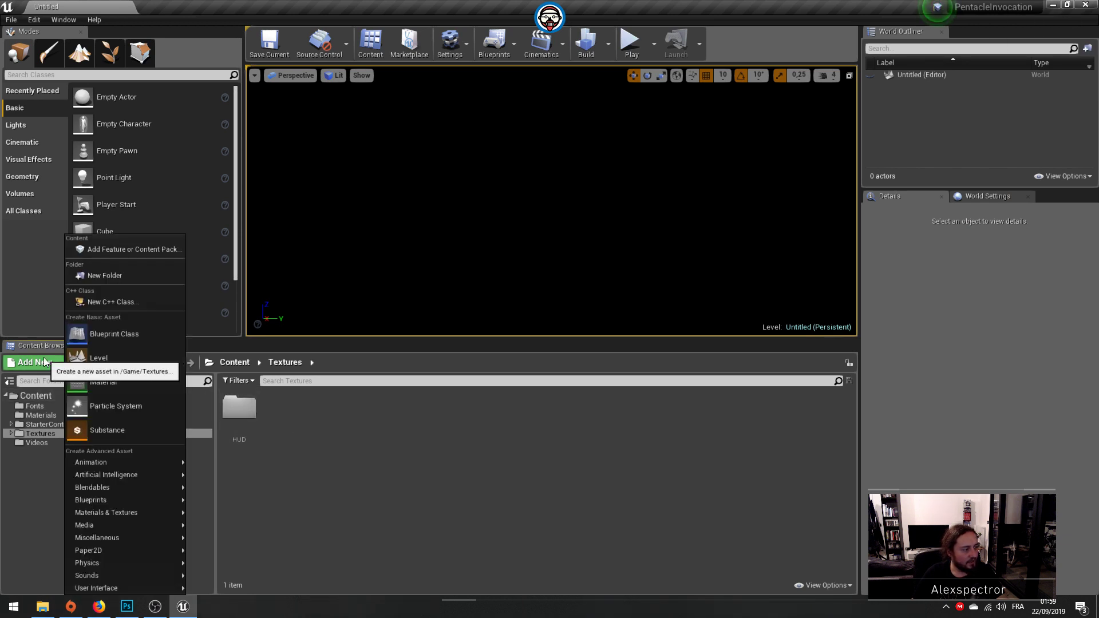
left_click(140, 277)
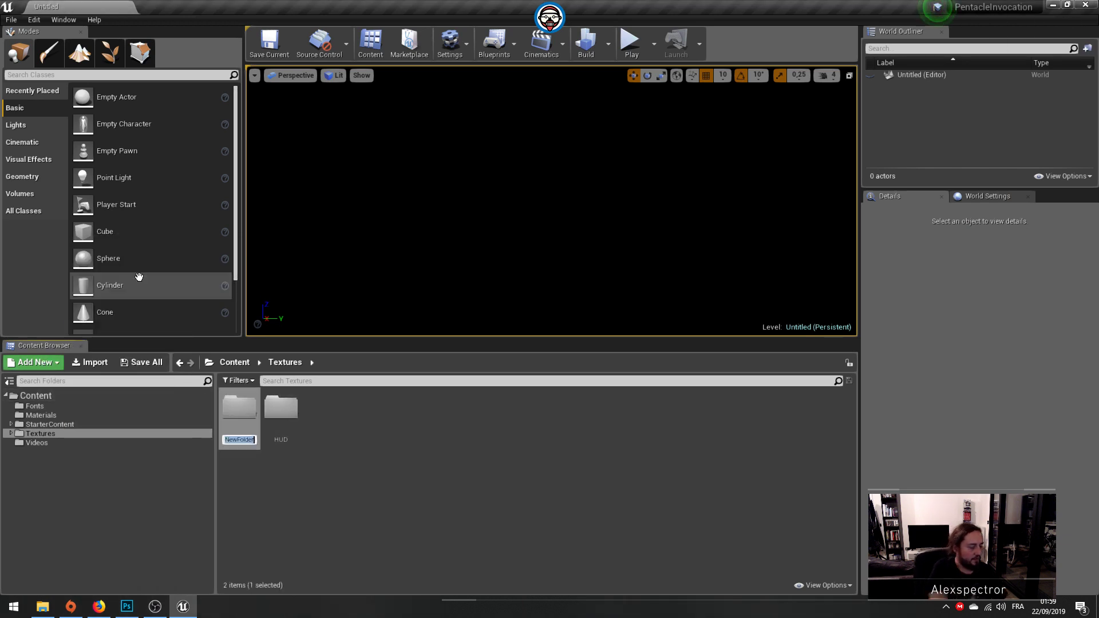
type("MainMenu")
key("Return")
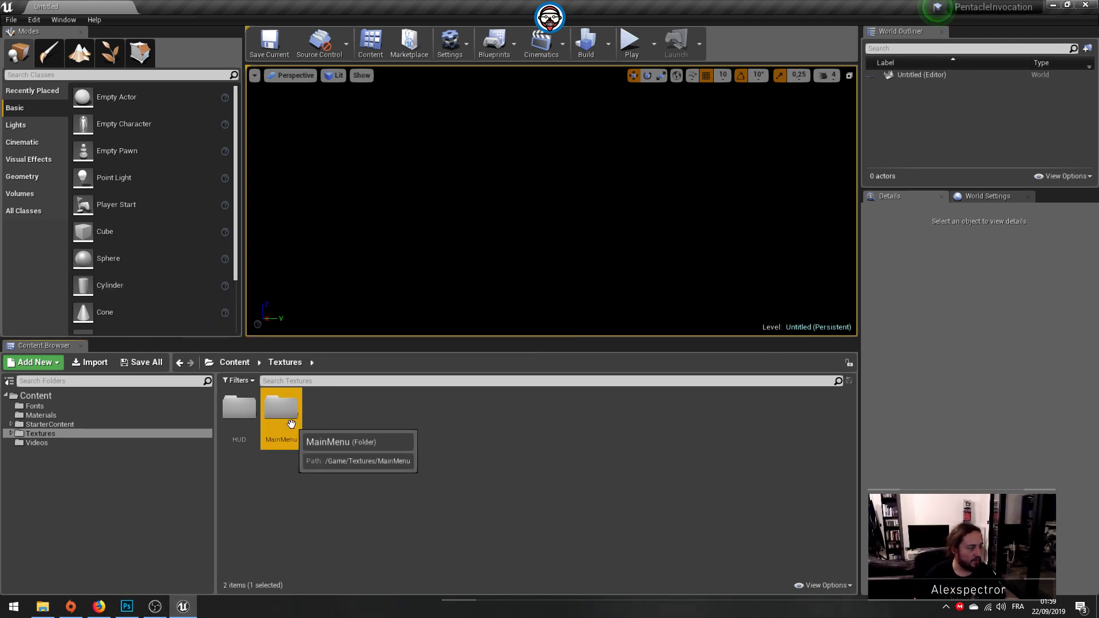
Step: Import the five PNGs from mainmenu-footer through mainmenu-wheel-center-pentacle into the new MainMenu folder
double_click(299, 399)
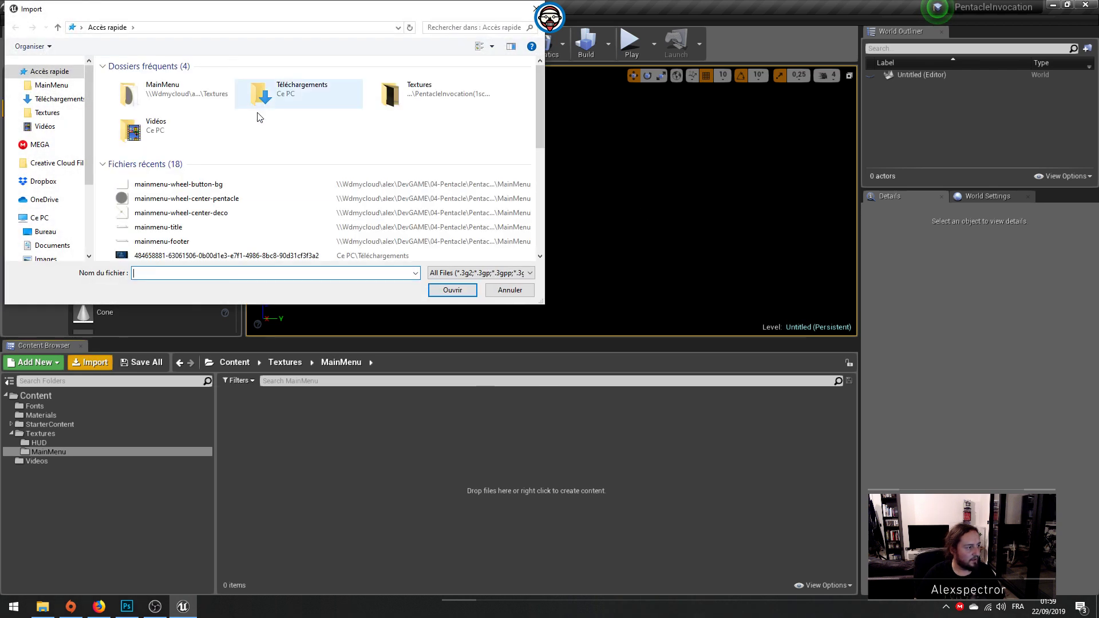
left_click(161, 185)
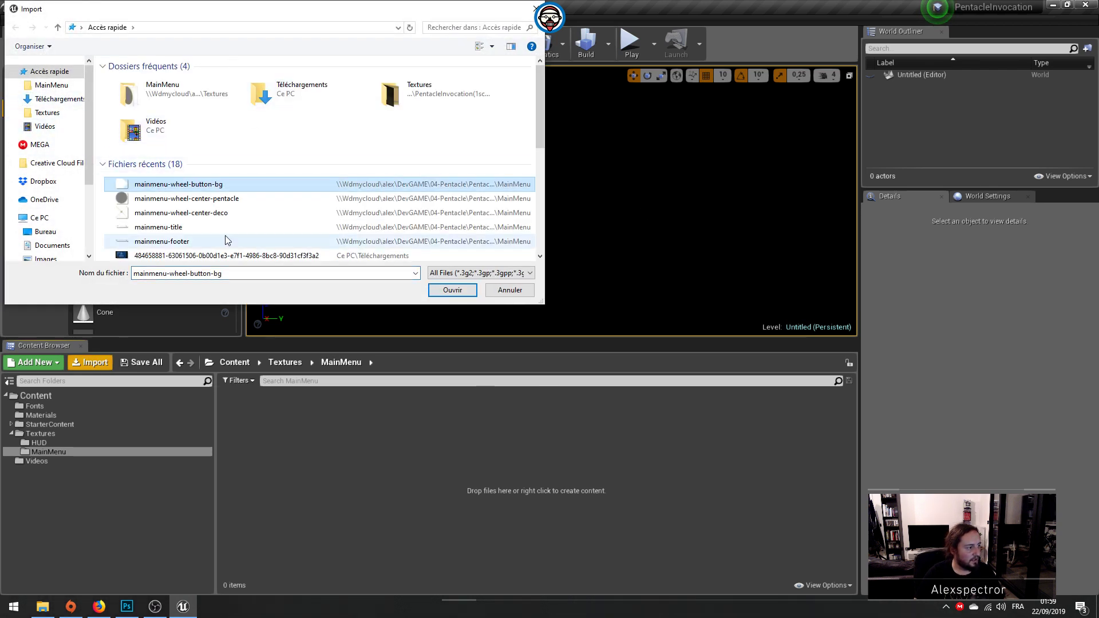
right_click(181, 184)
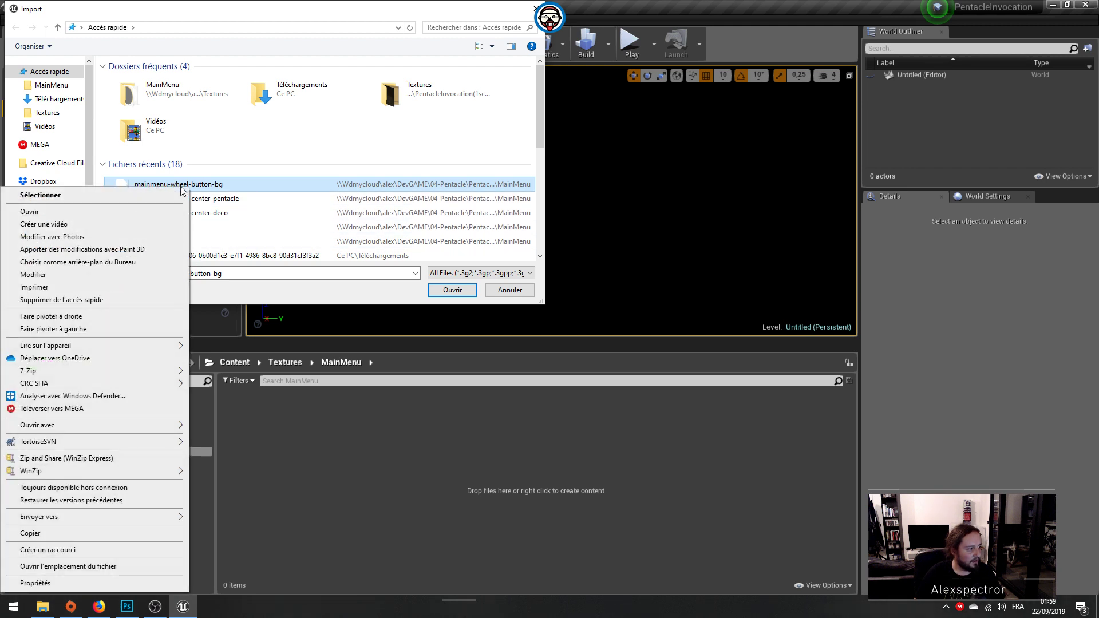
left_click(89, 567)
left_click(146, 79)
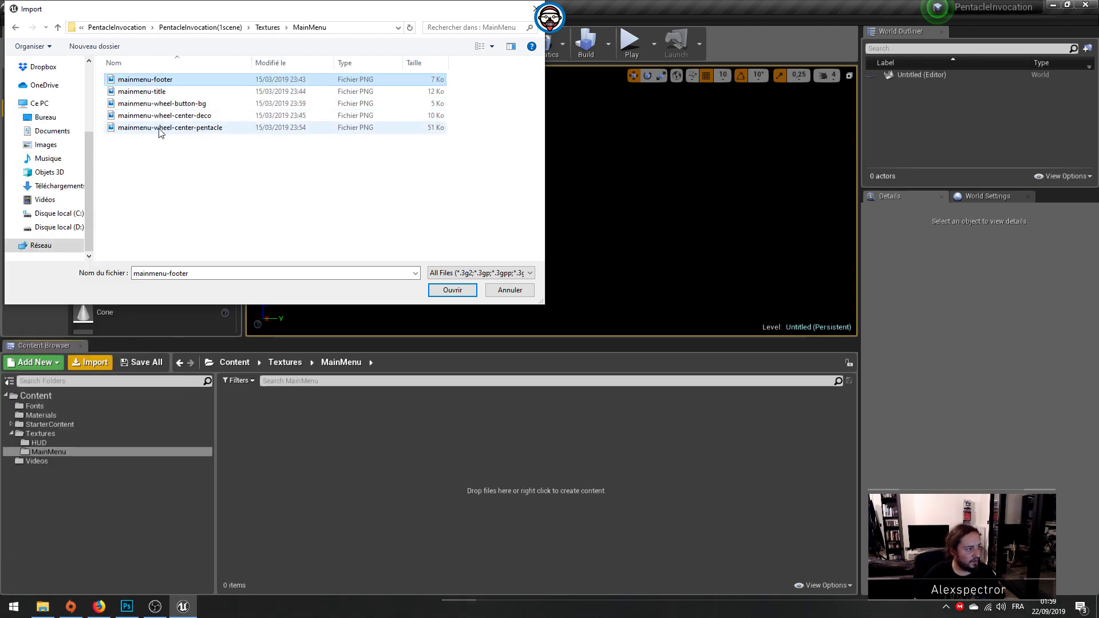
left_click(160, 128, "shift")
left_click(451, 292)
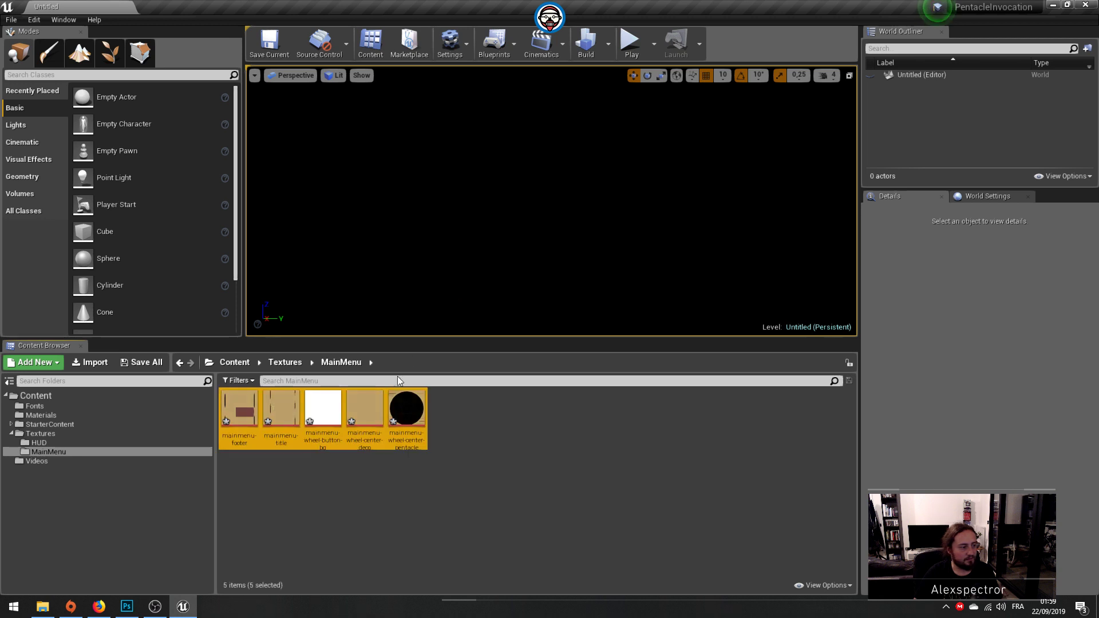
Step: Set the mainmenu-footer texture's Texture Group to UI, then save and close the texture
double_click(235, 389)
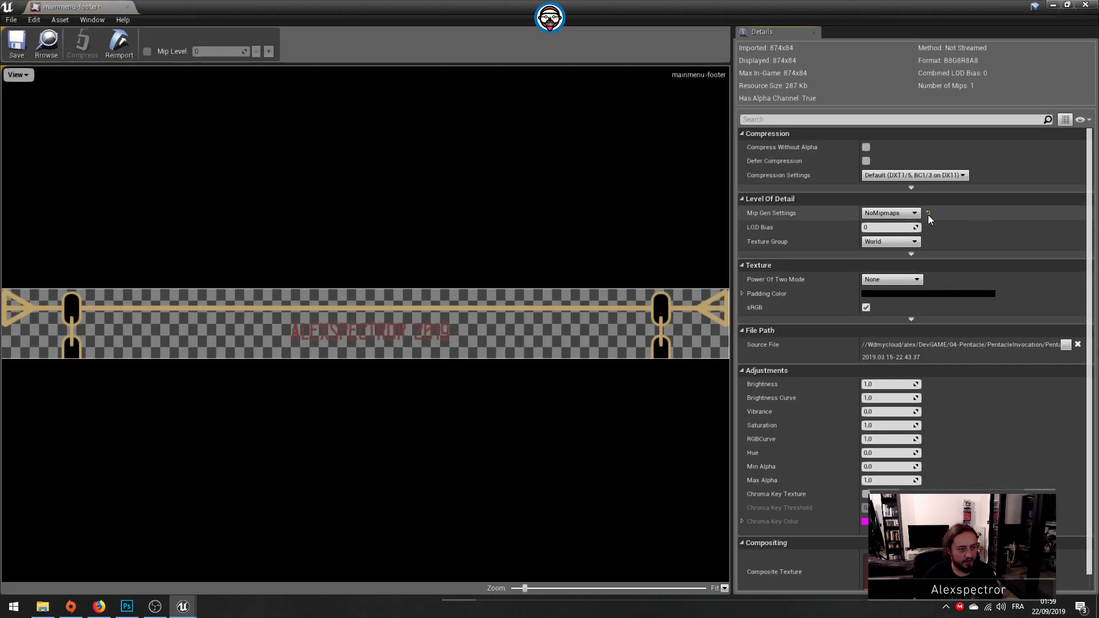
left_click(896, 241)
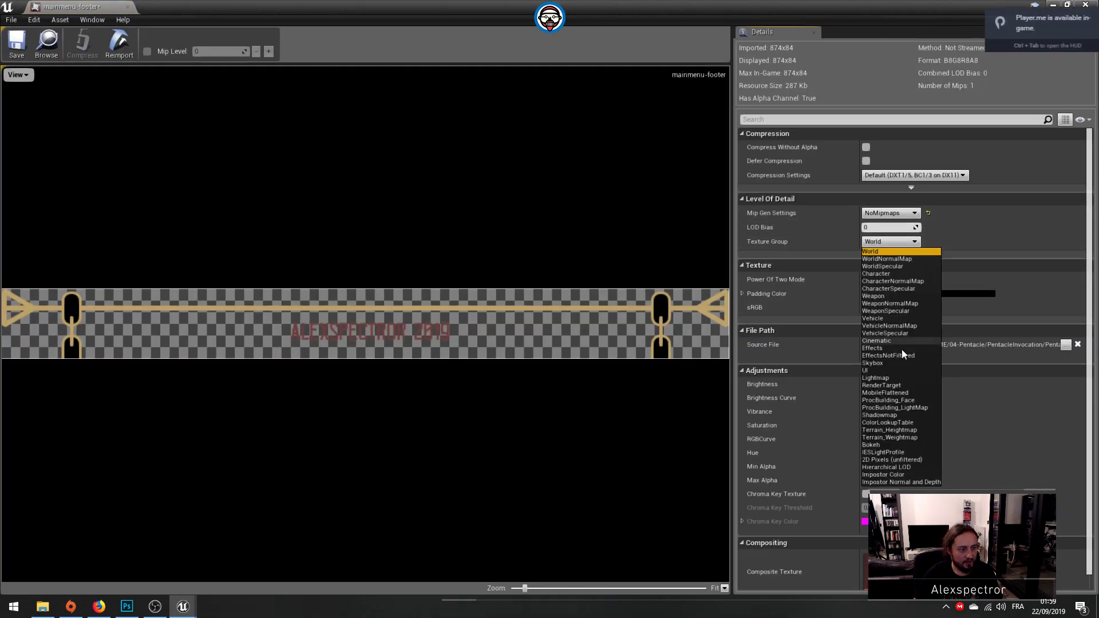
left_click(878, 368)
left_click(16, 43)
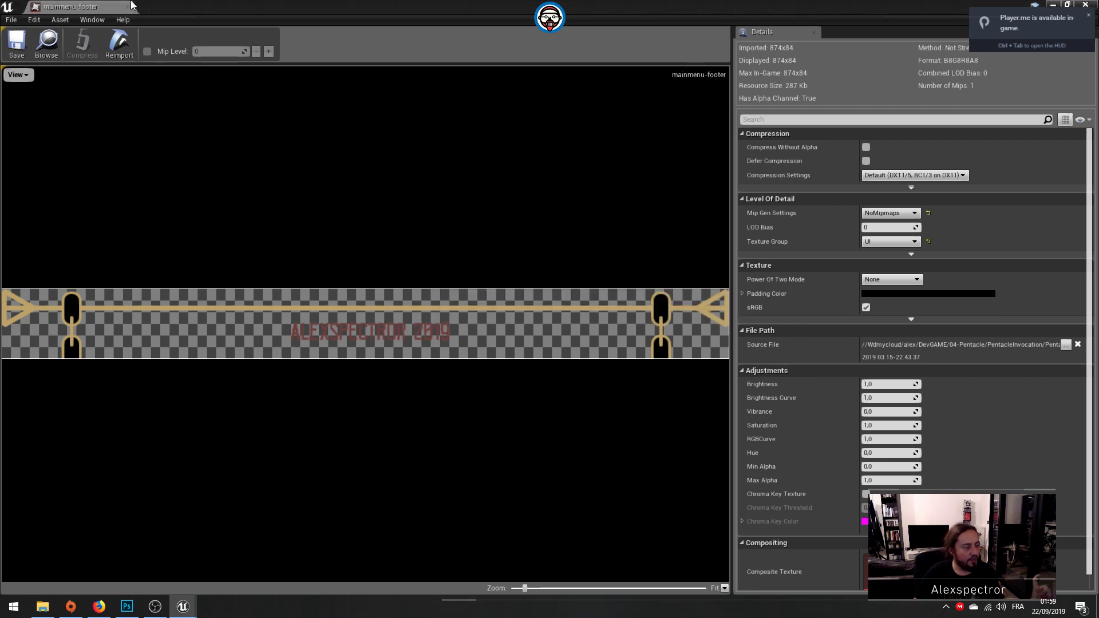
left_click(129, 7)
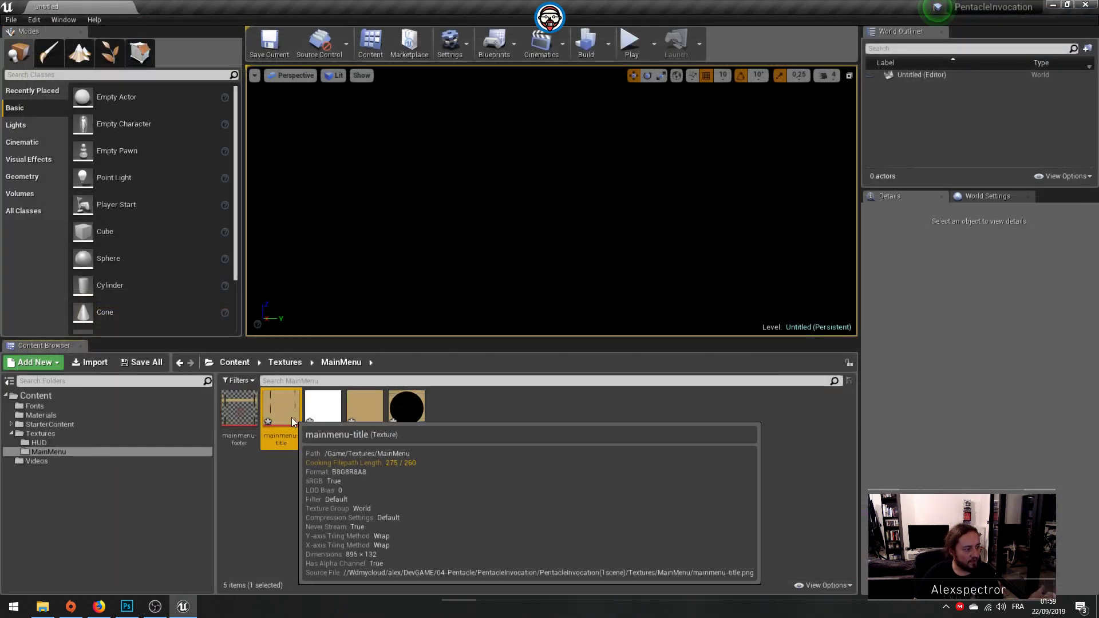
Step: Set the mainmenu-title texture's Texture Group to UI, then save and close the texture
double_click(280, 417)
left_click(901, 241)
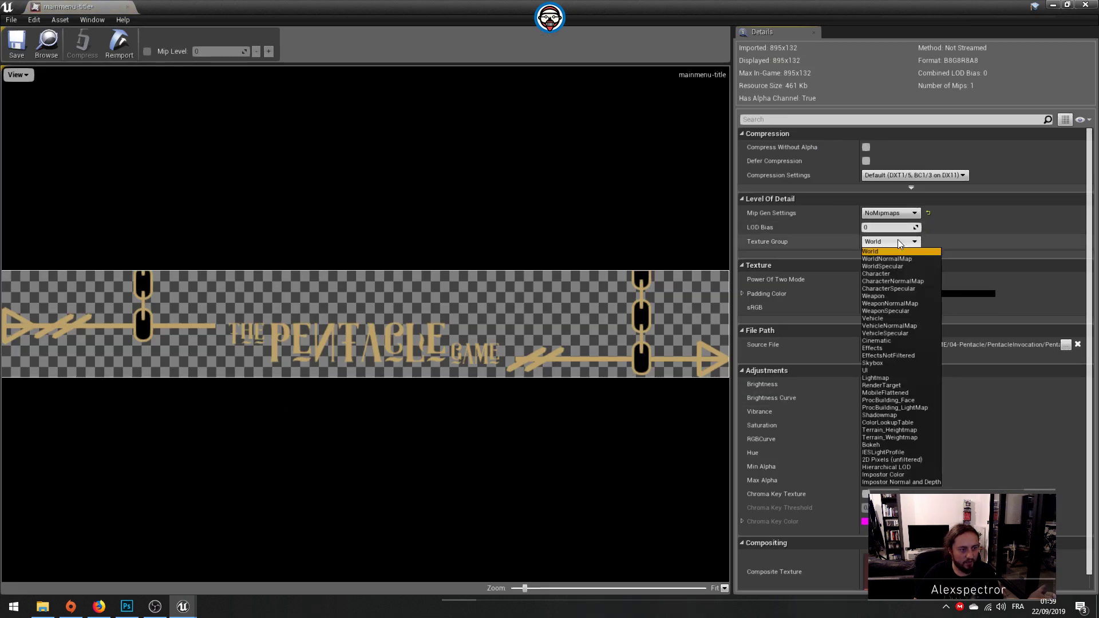
left_click(891, 369)
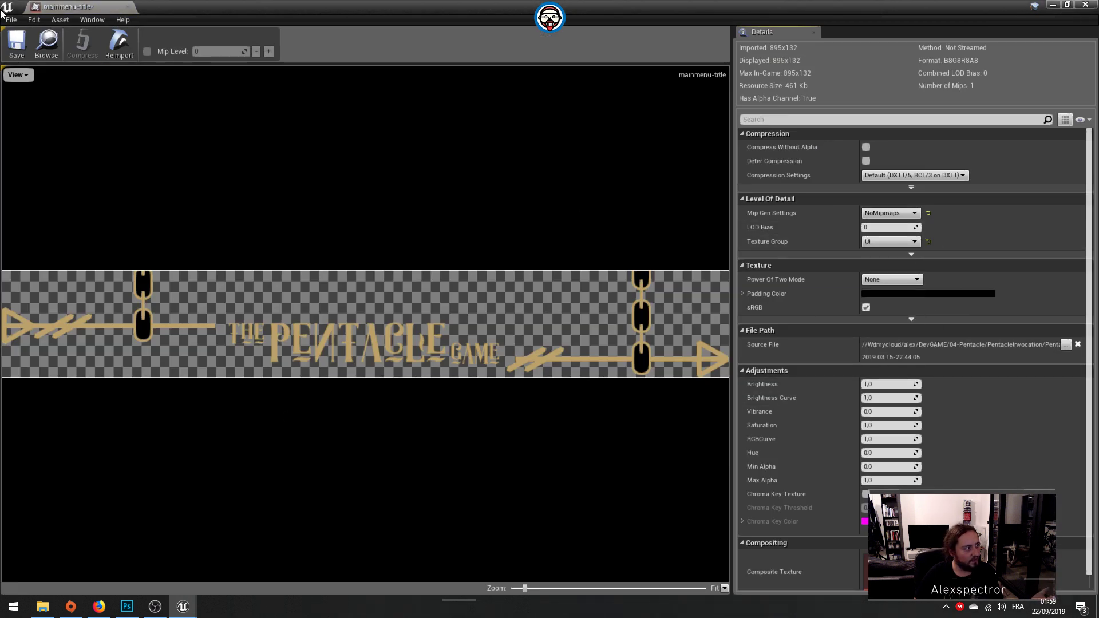
left_click(17, 43)
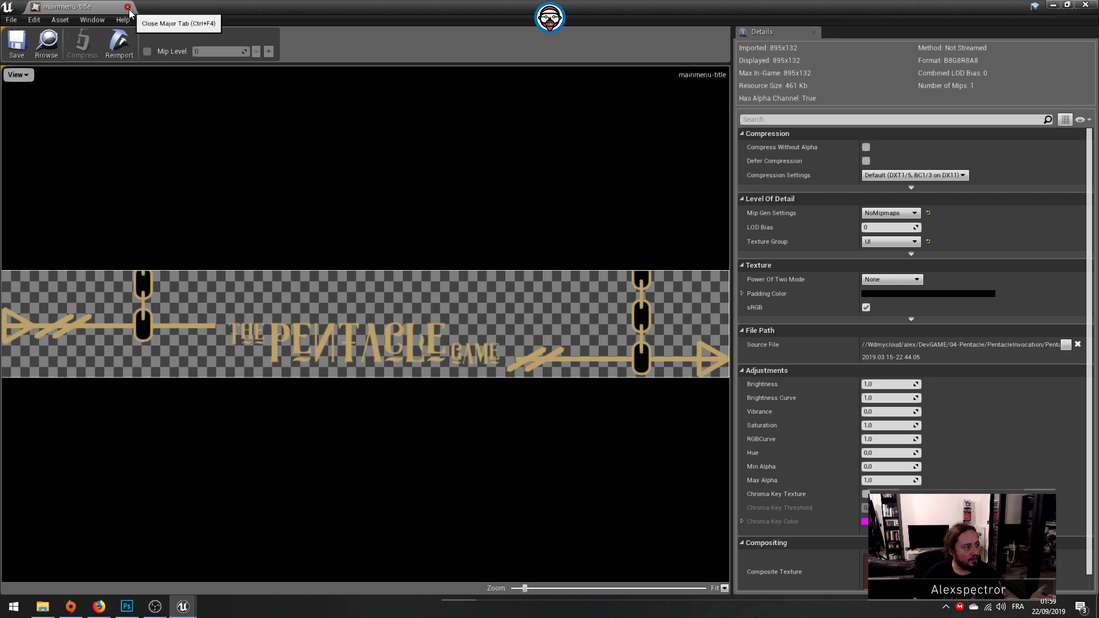
left_click(128, 8)
Step: Set the mainmenu-wheel-button-bg texture's Texture Group to UI, then save and close the texture
double_click(323, 417)
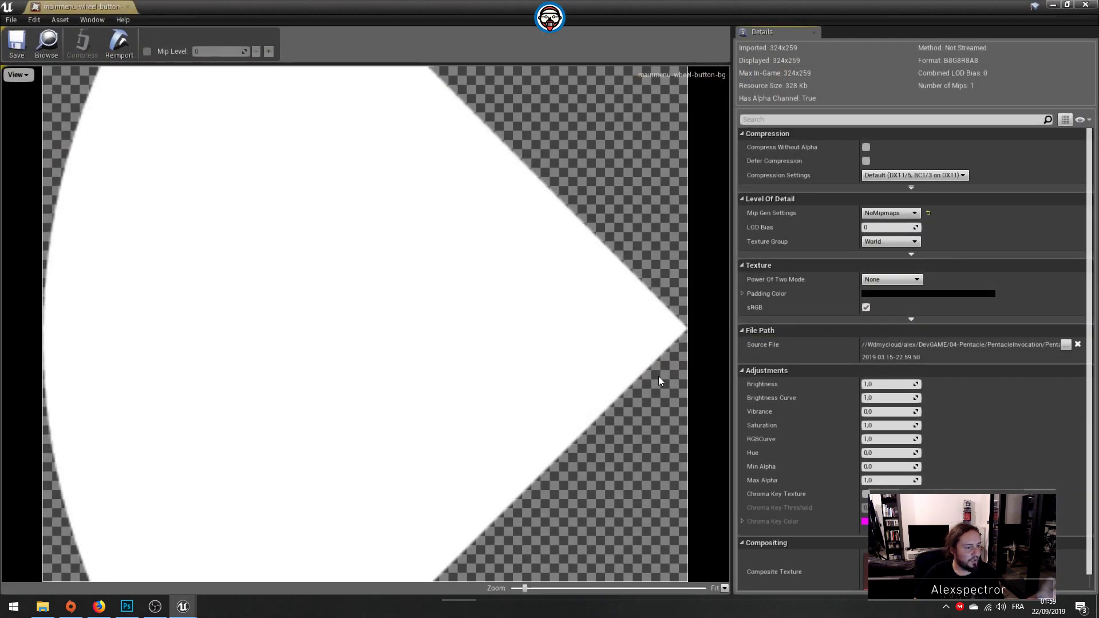
left_click(890, 242)
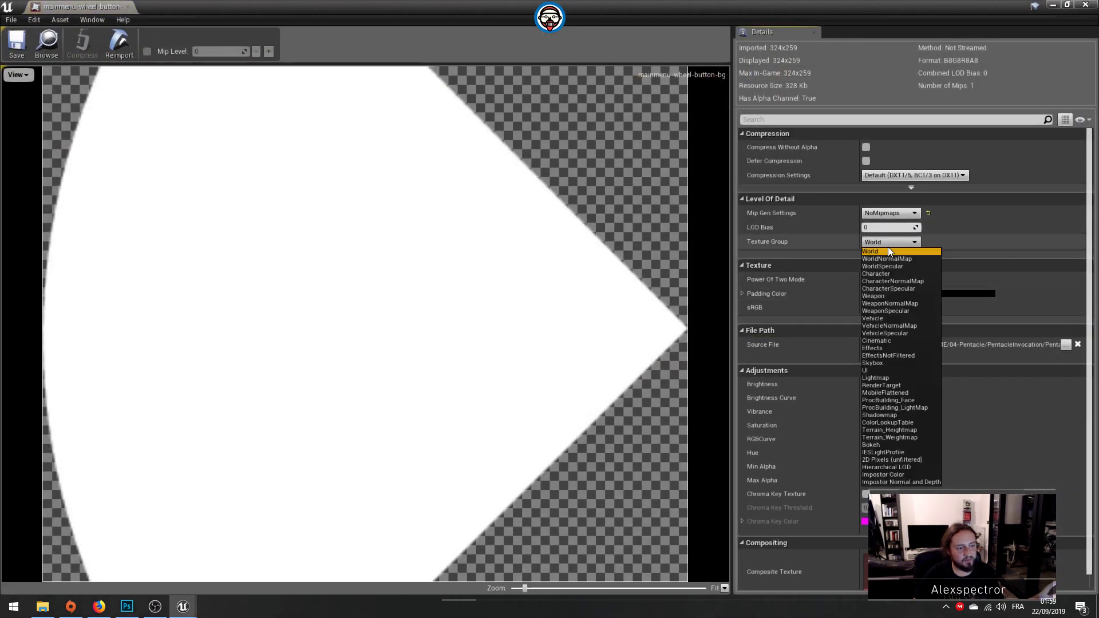
left_click(877, 372)
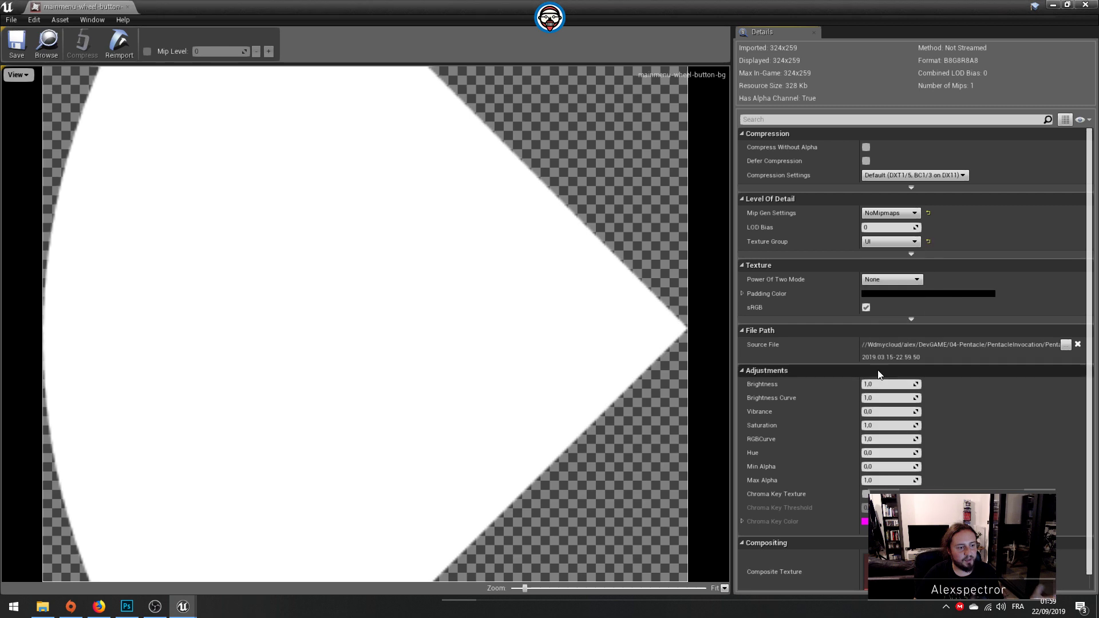
left_click(16, 44)
left_click(130, 7)
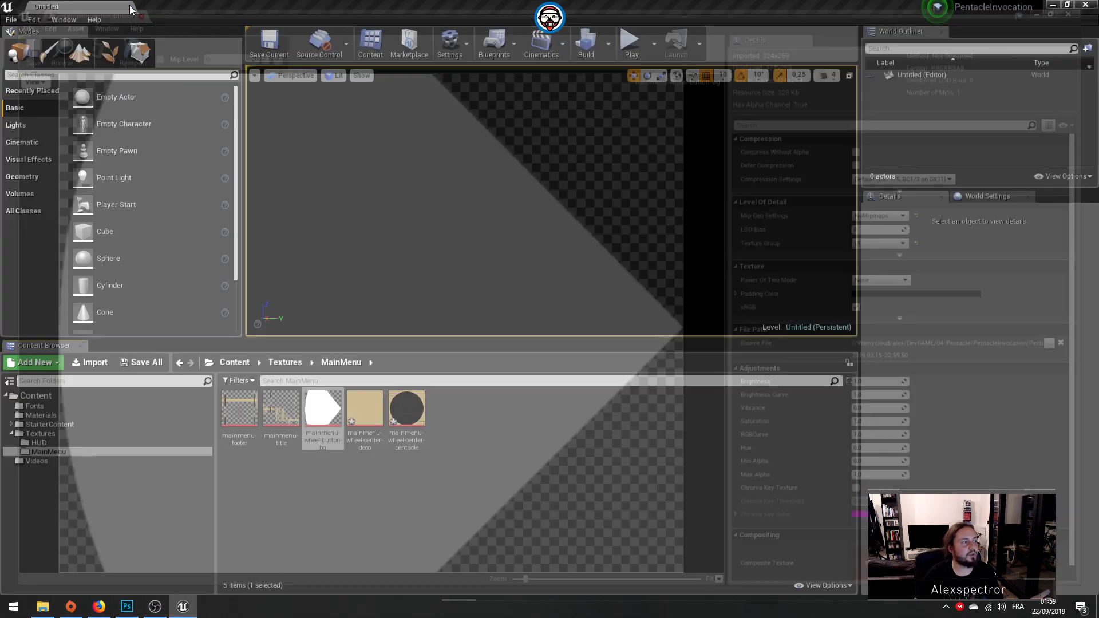
Step: Set the mainmenu-wheel-center-deco texture's Texture Group to UI, then save and close the texture
double_click(358, 403)
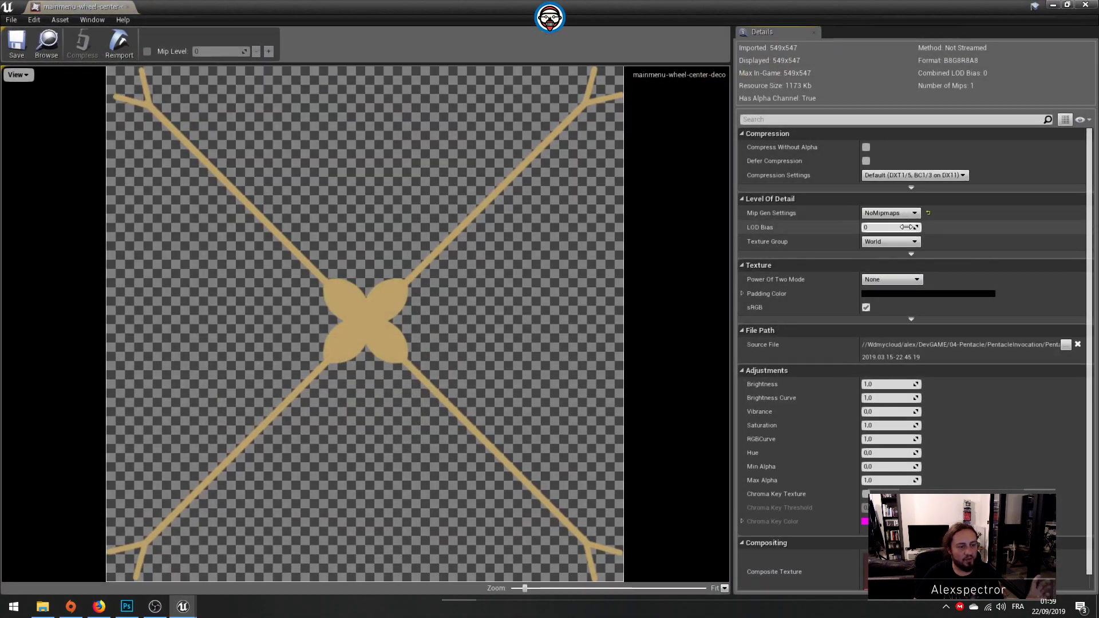
left_click(906, 241)
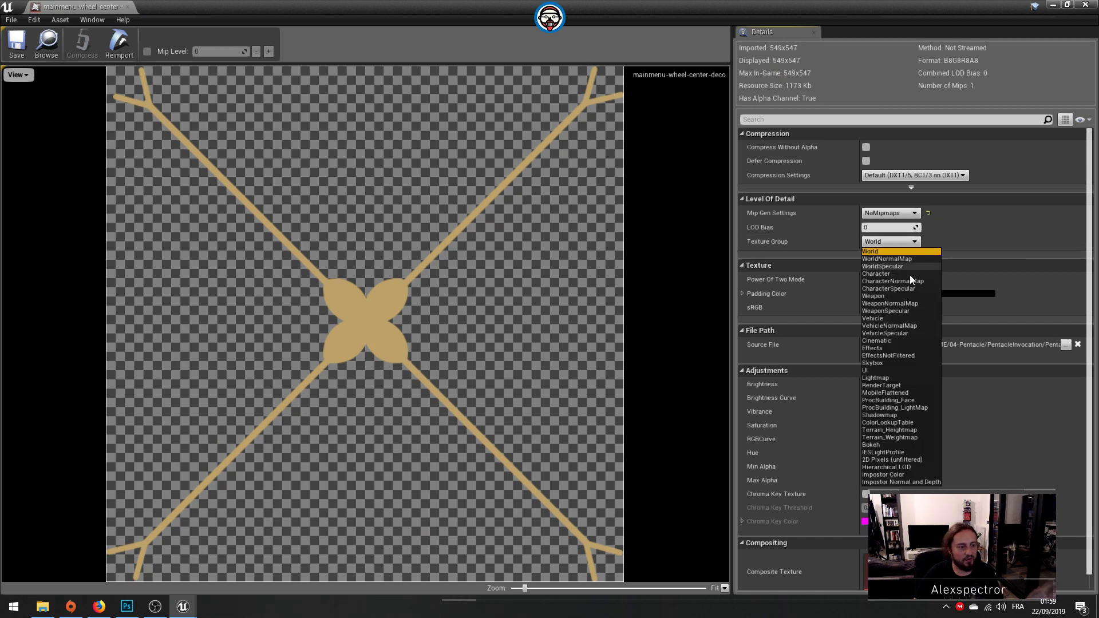
left_click(888, 370)
left_click(16, 42)
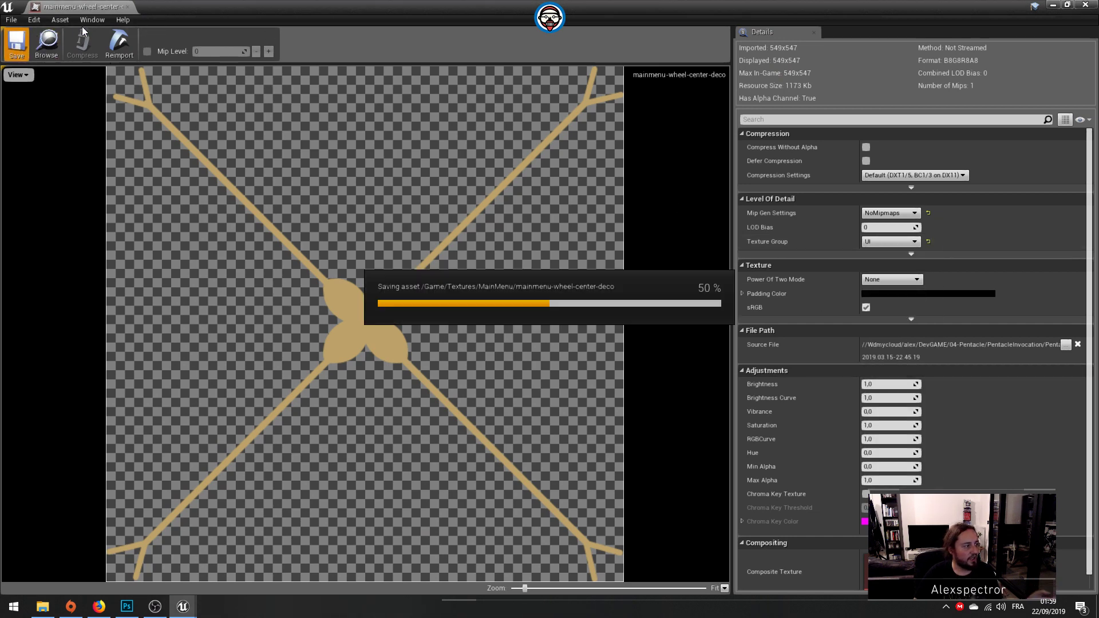
left_click(131, 8)
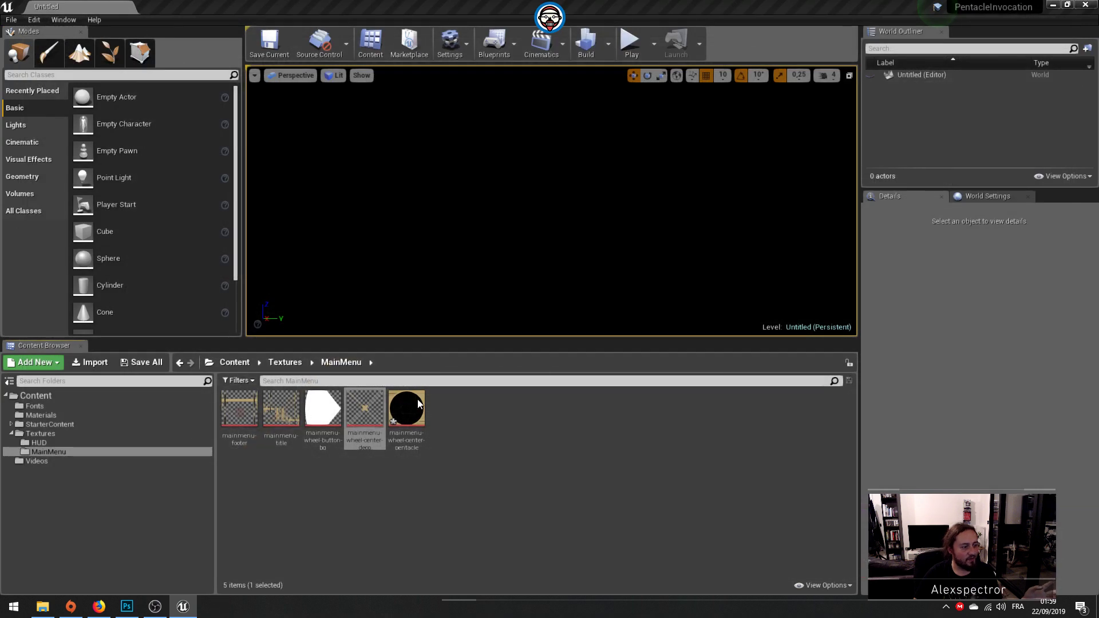
Step: Set the mainmenu-wheel-center-pentacle texture's Texture Group to UI, then save and close the texture
double_click(423, 410)
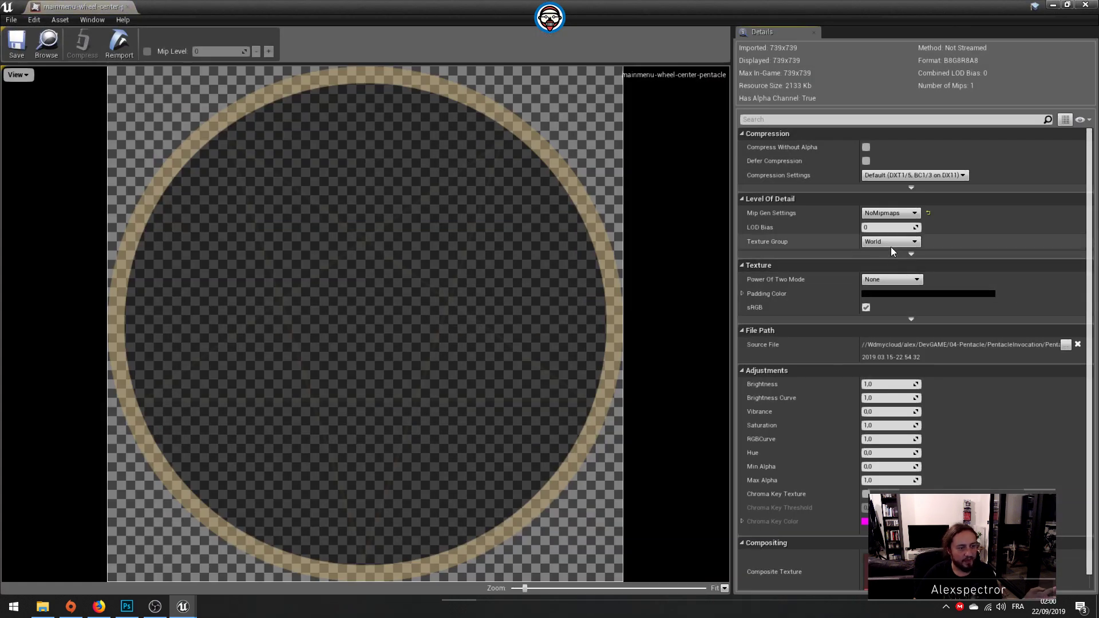
left_click(891, 244)
left_click(877, 370)
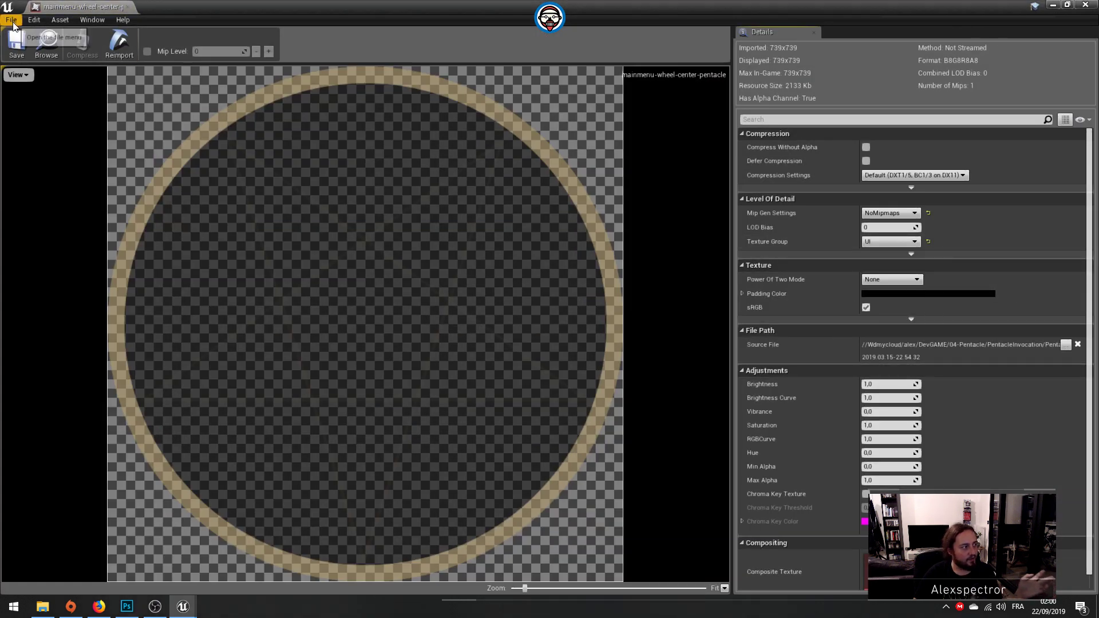
left_click(39, 41)
left_click(131, 7)
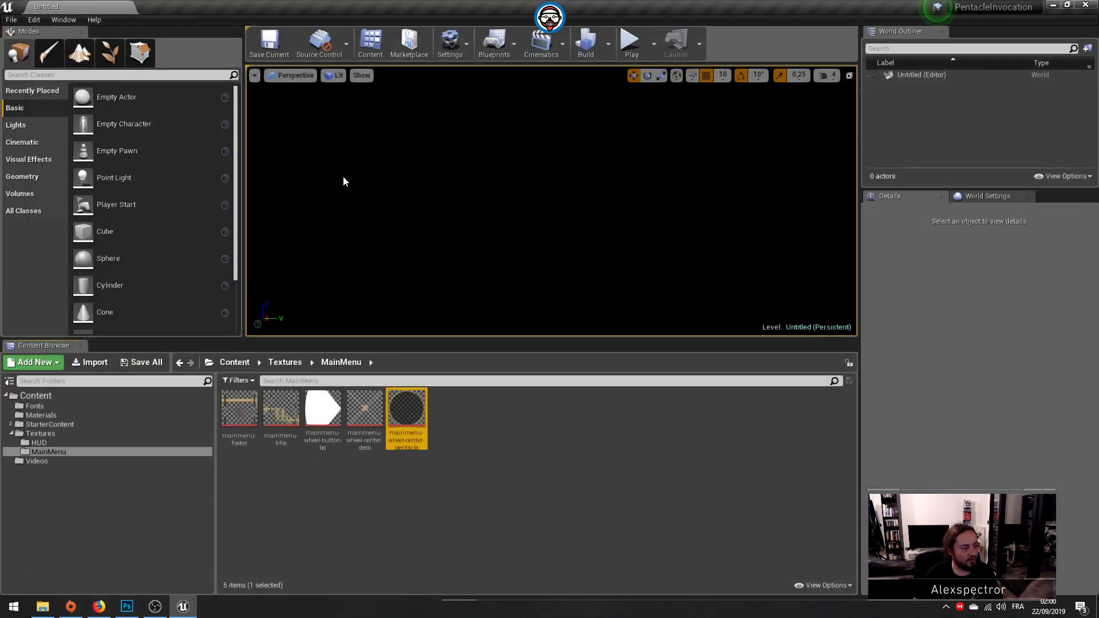
Step: Switch to File Explorer and open the Textures folder inside PentacleInvocation(1scene)
left_click(298, 363)
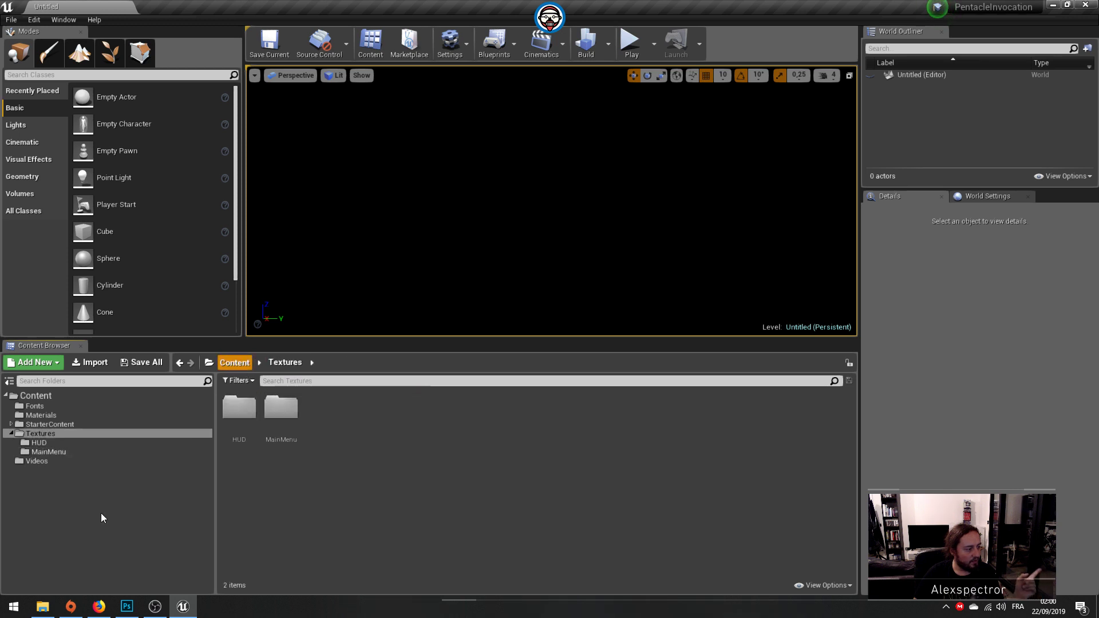
left_click(43, 606)
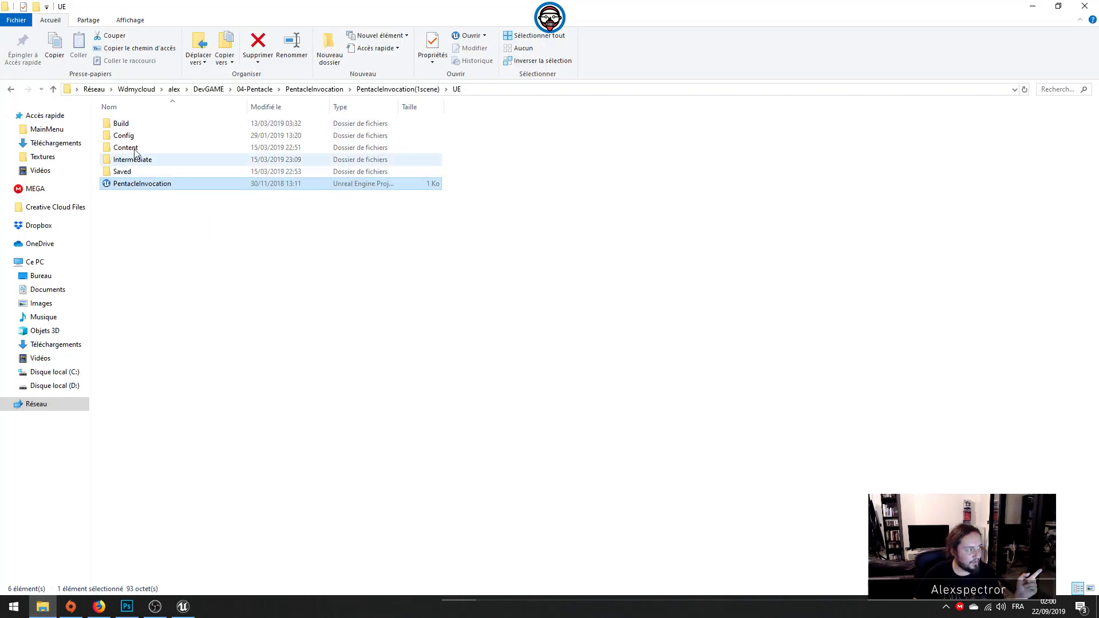
left_click(314, 89)
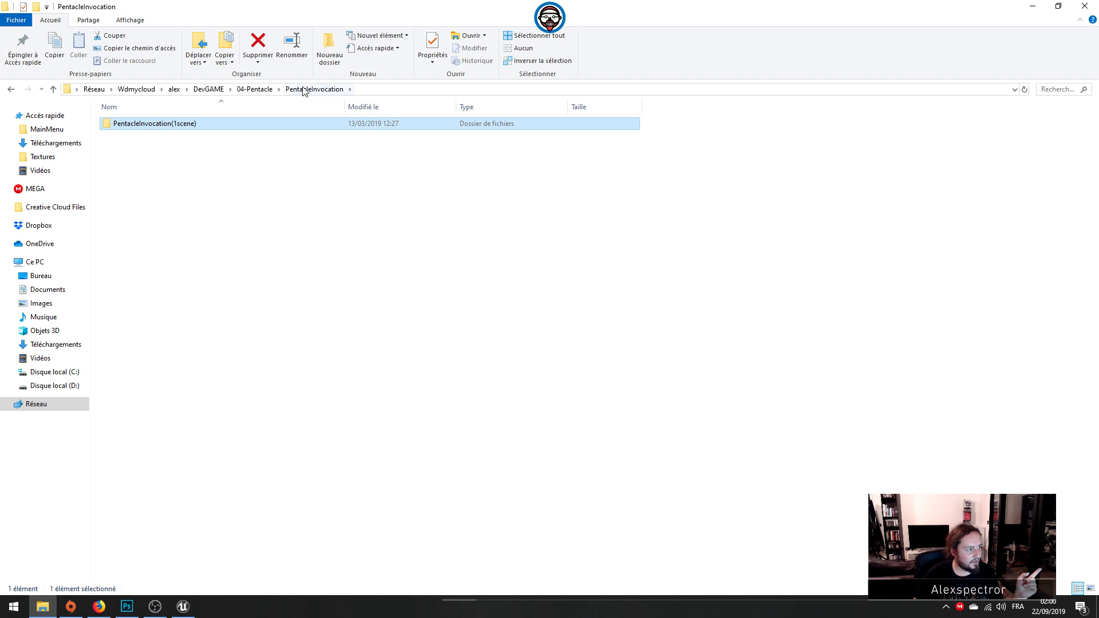
left_click(255, 89)
double_click(137, 138)
left_click(144, 126)
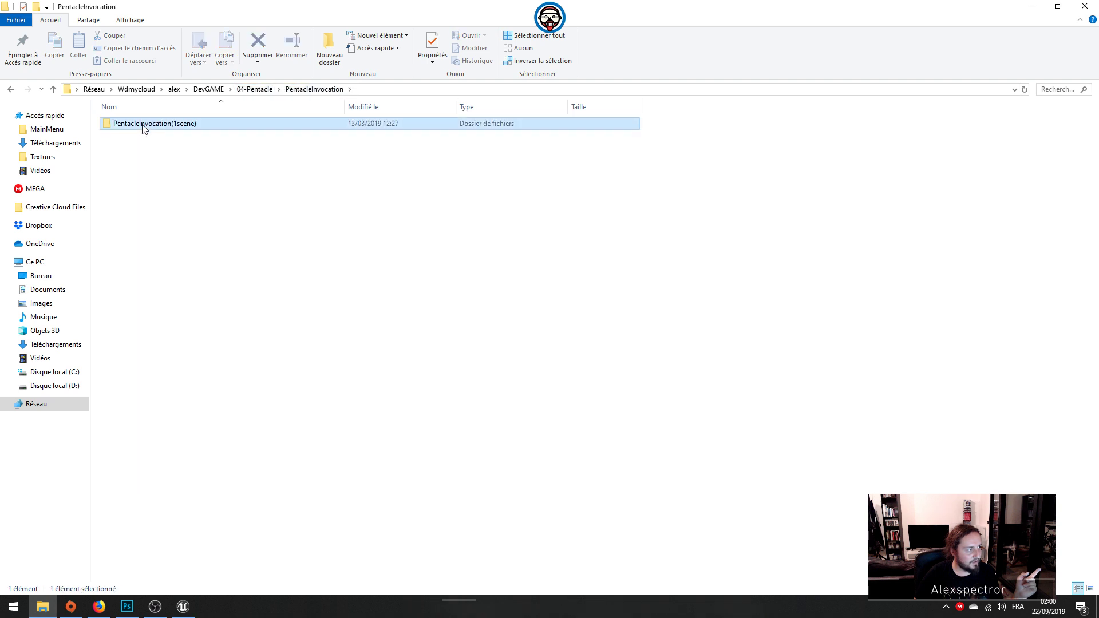
double_click(143, 126)
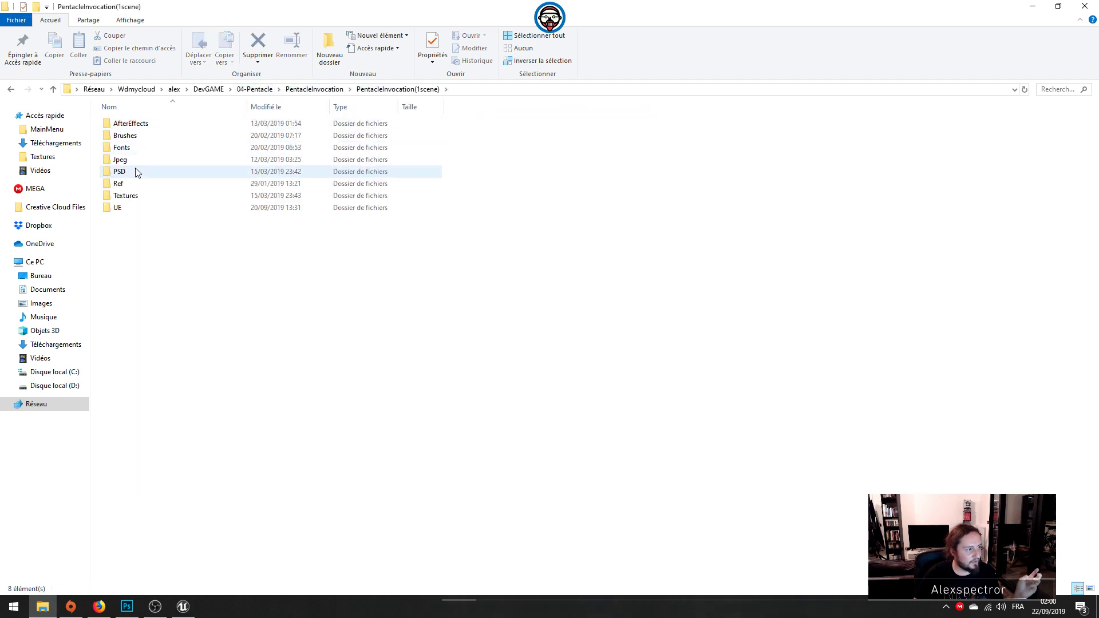
double_click(127, 196)
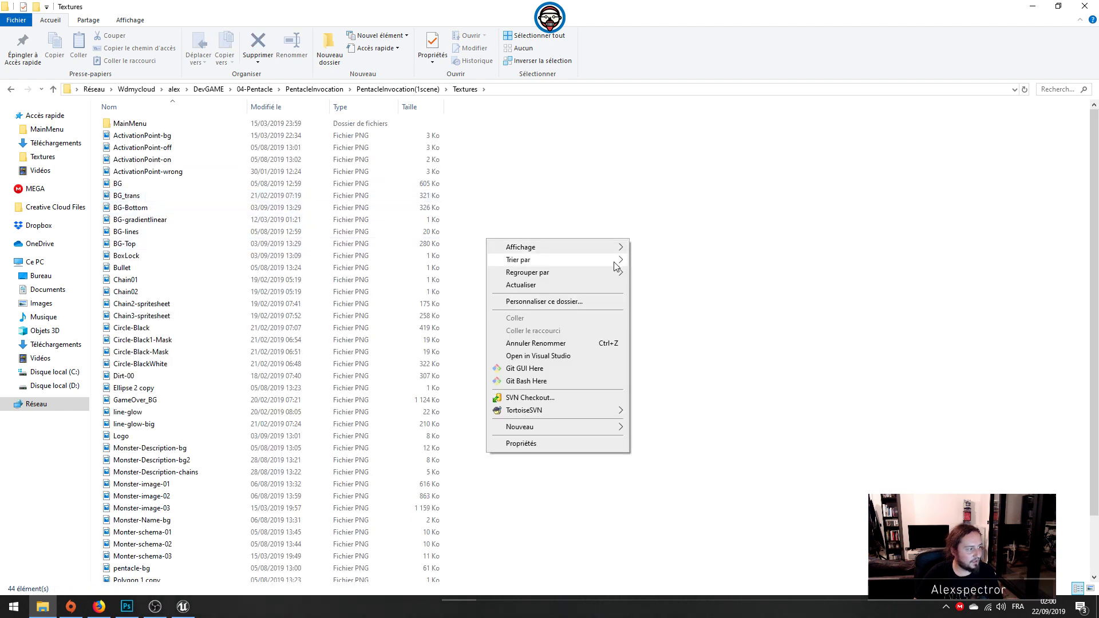
Step: Create a folder named HUD inside the Textures folder on disk
right_click(629, 239)
mouse_move(588, 428)
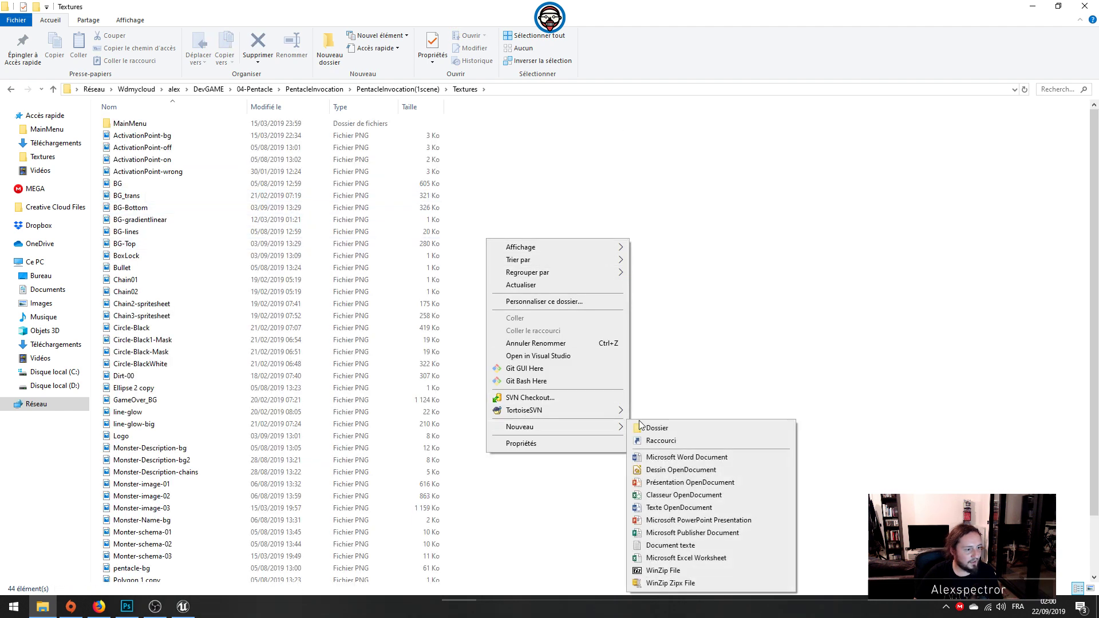
left_click(649, 425)
type("HU")
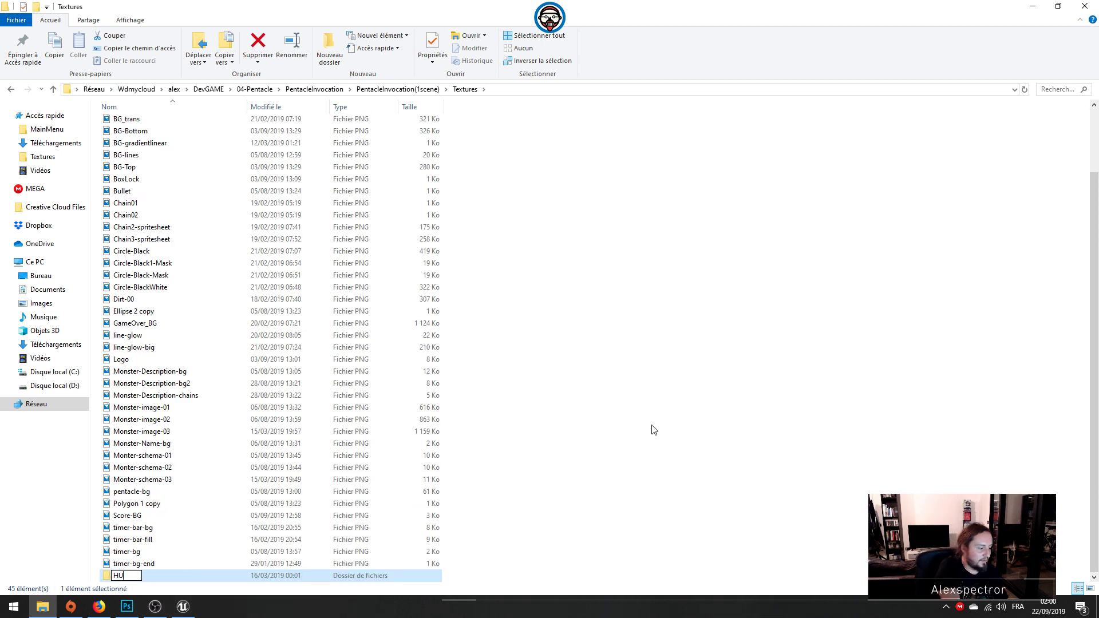
type("D")
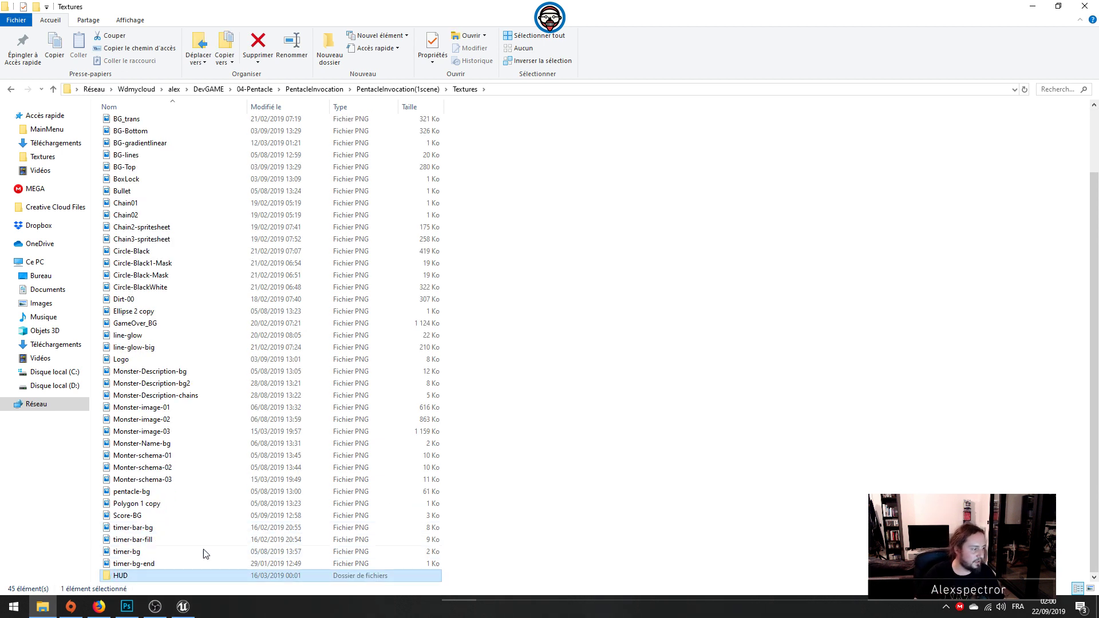
Step: Move all the loose PNG files, from ActivationPoint-bg through timer-bg-end, into the HUD folder
left_click(172, 562)
left_click(145, 140, "shift")
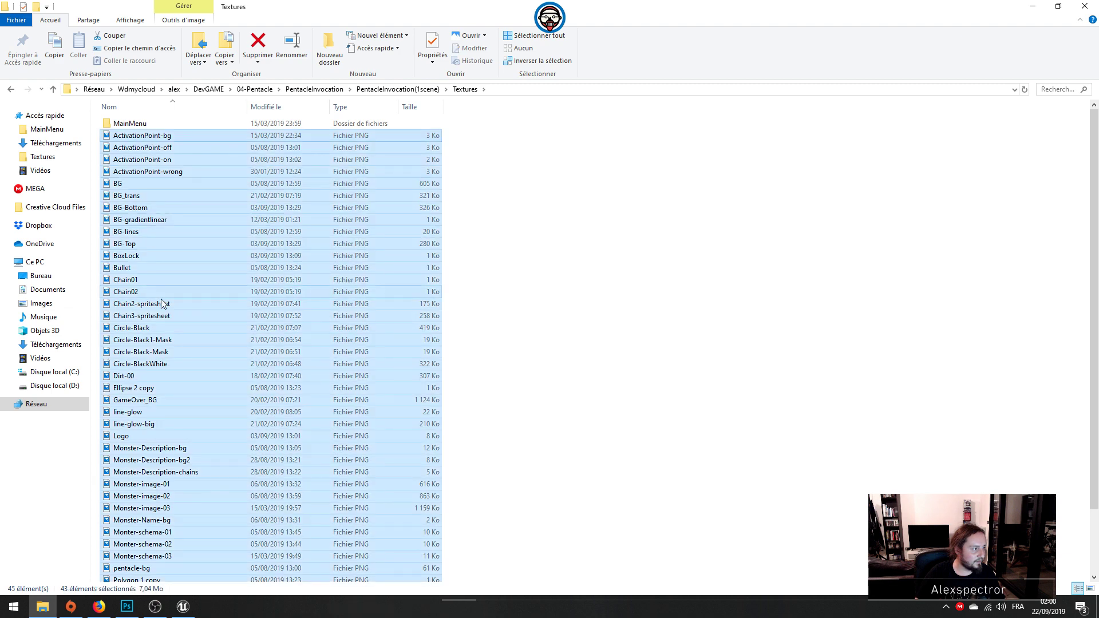
scroll(130, 479, "down", 3)
left_click_drag(130, 564, 120, 576)
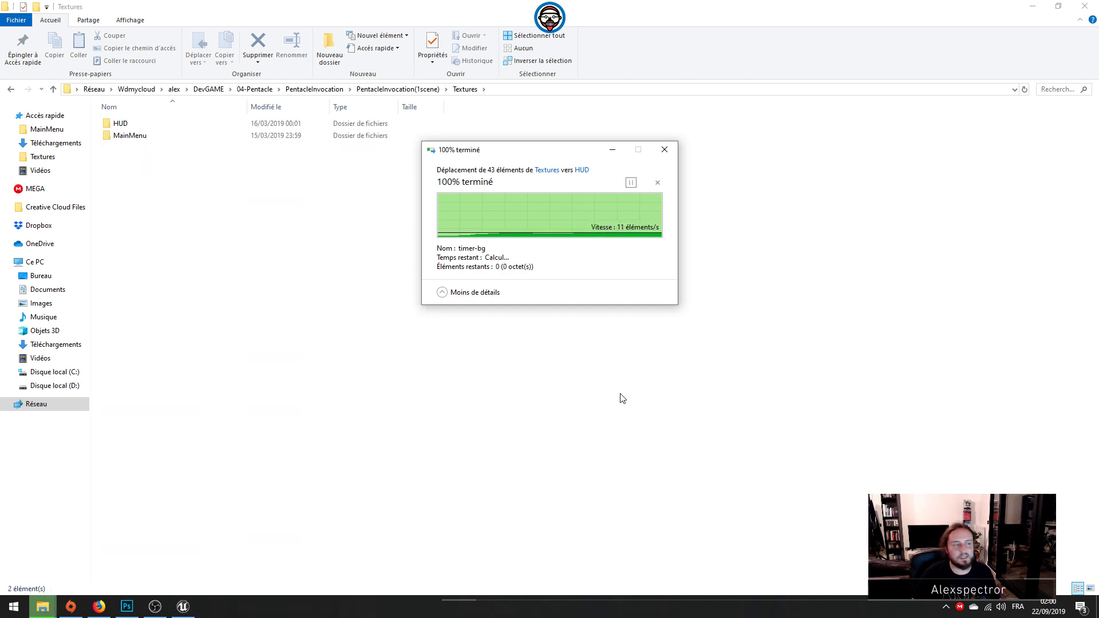
Step: Switch back to the Unreal Editor and show the top-level Content folder
left_click(389, 90)
left_click(122, 160)
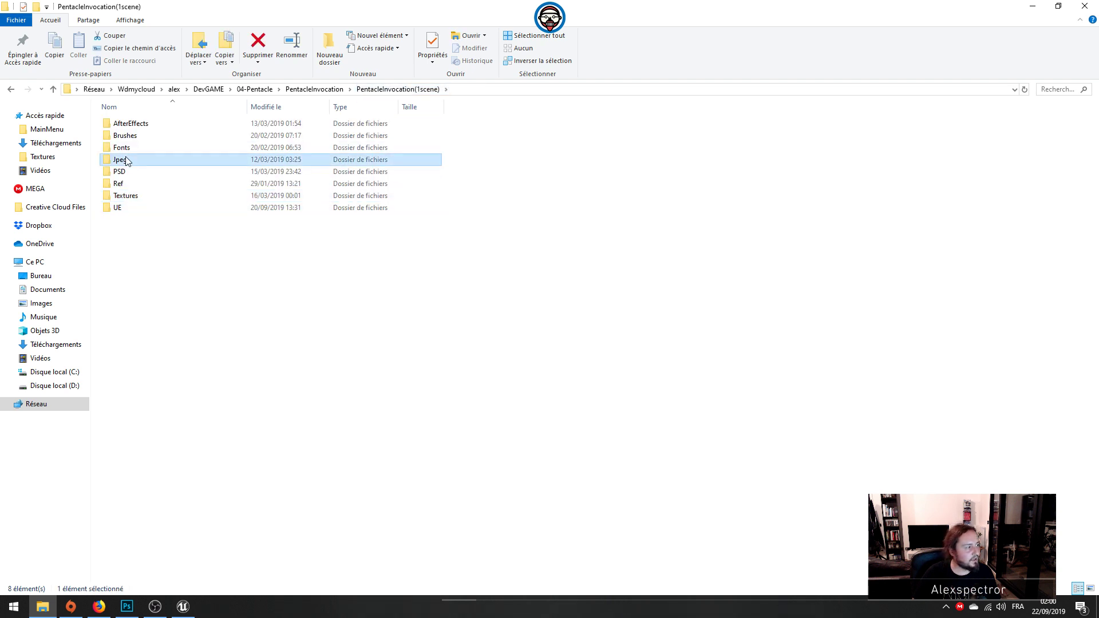
left_click(510, 283)
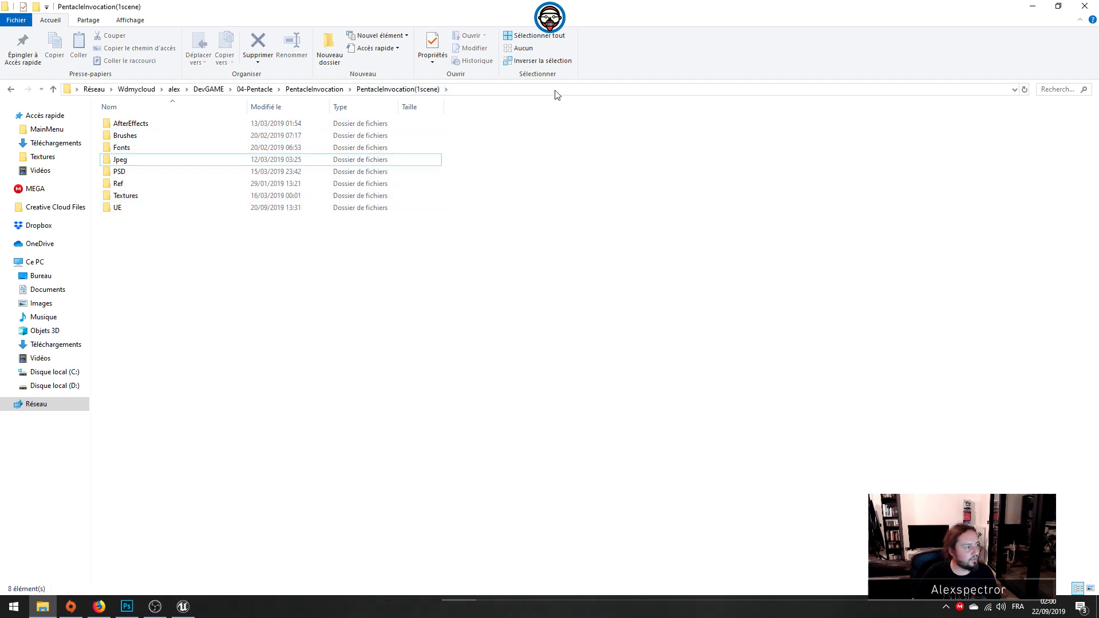
left_click(1043, 9)
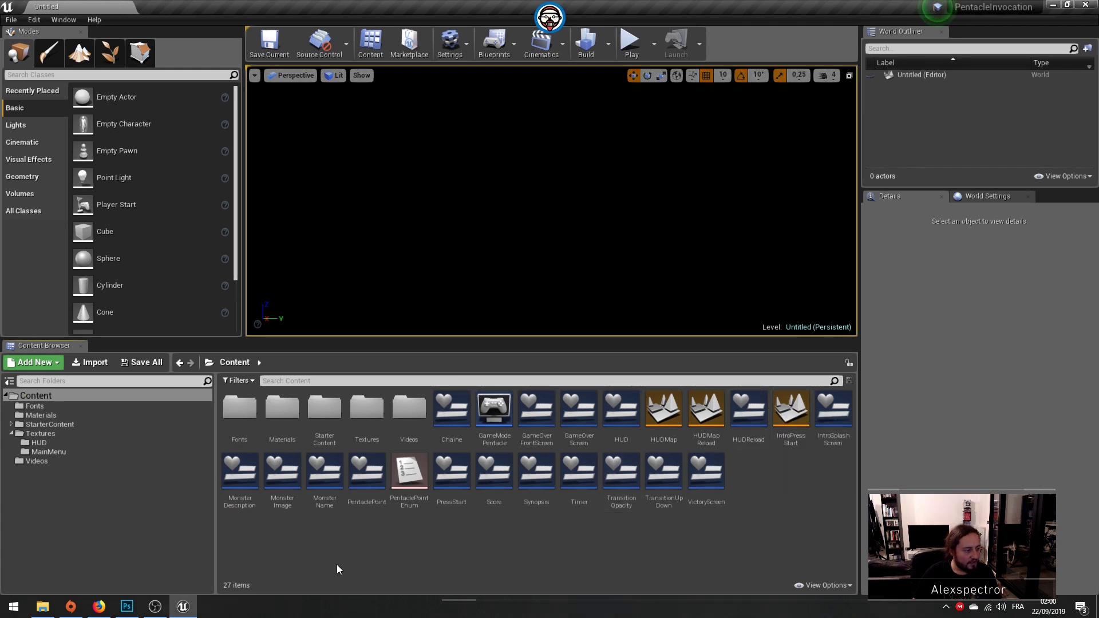
Step: Create a Widget Blueprint in the Content folder and try to name it MainMenu
right_click(435, 553)
mouse_move(480, 551)
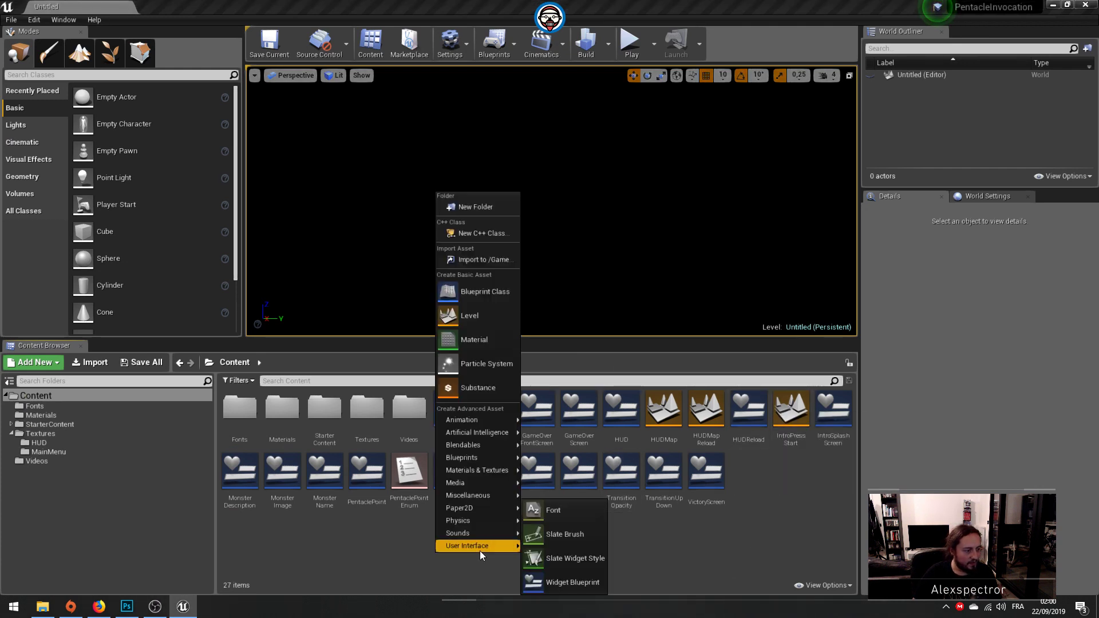
left_click(579, 582)
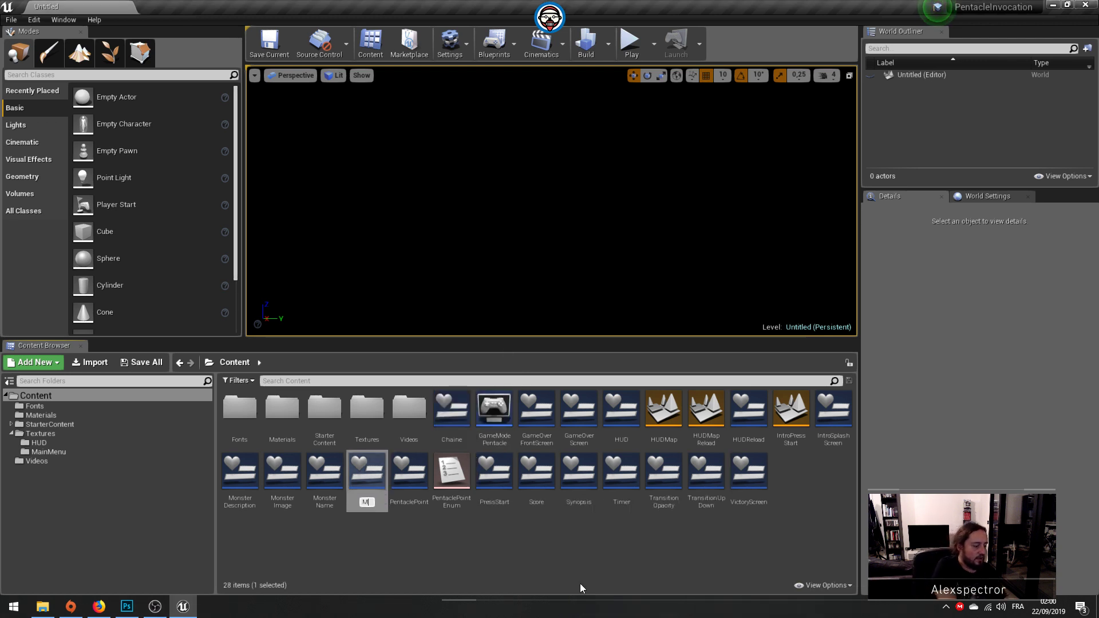
type("MainMenu")
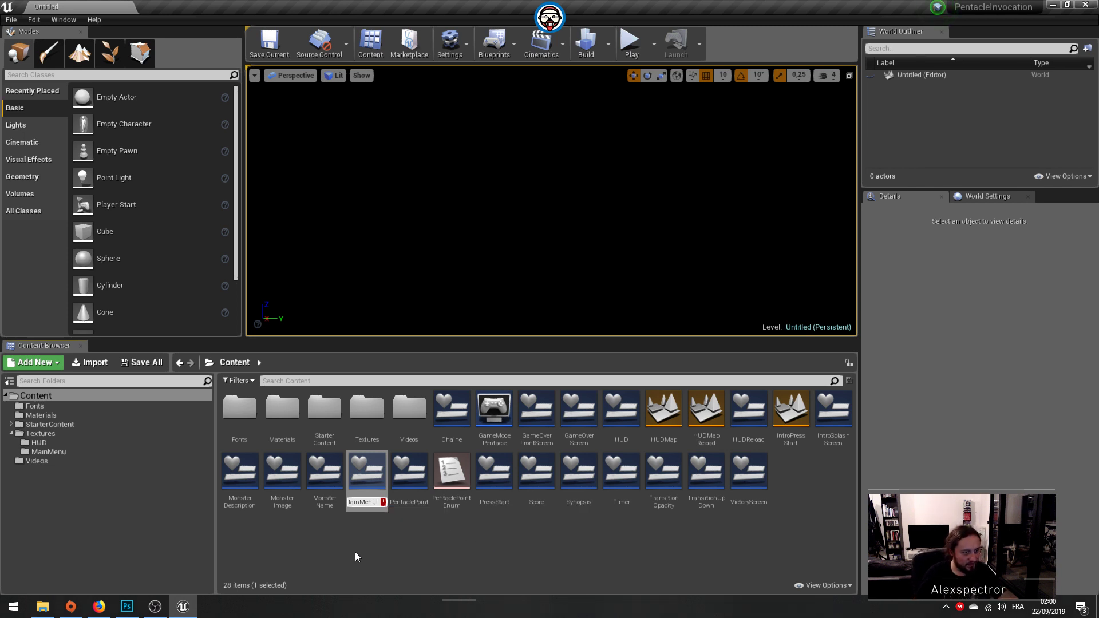
key("Escape")
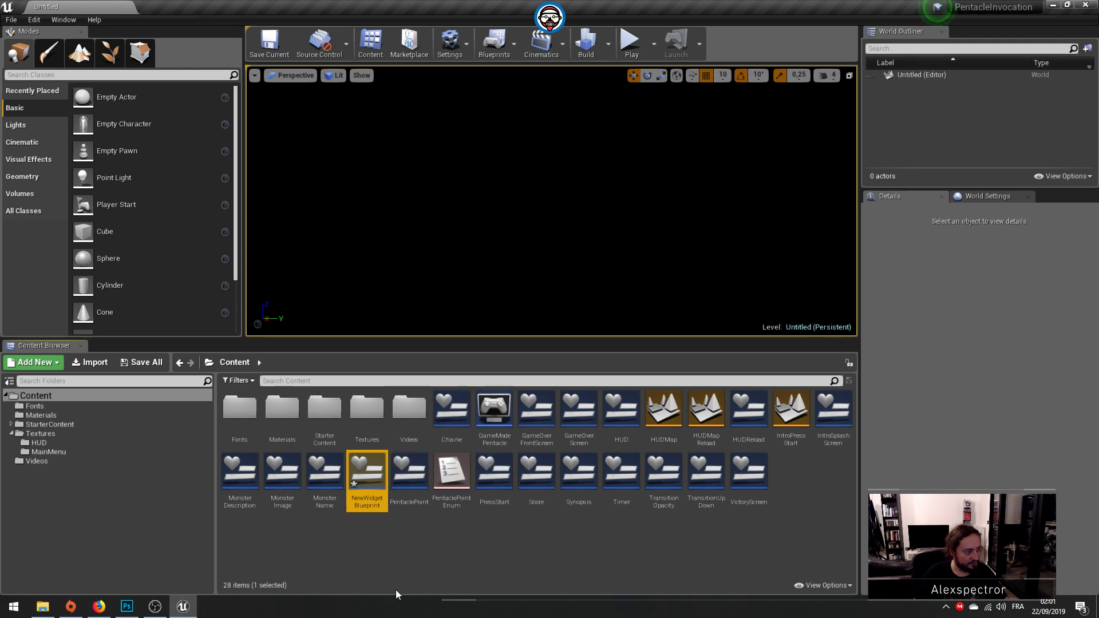
Step: Rename the new Widget Blueprint as MainMenu01
left_click(373, 503)
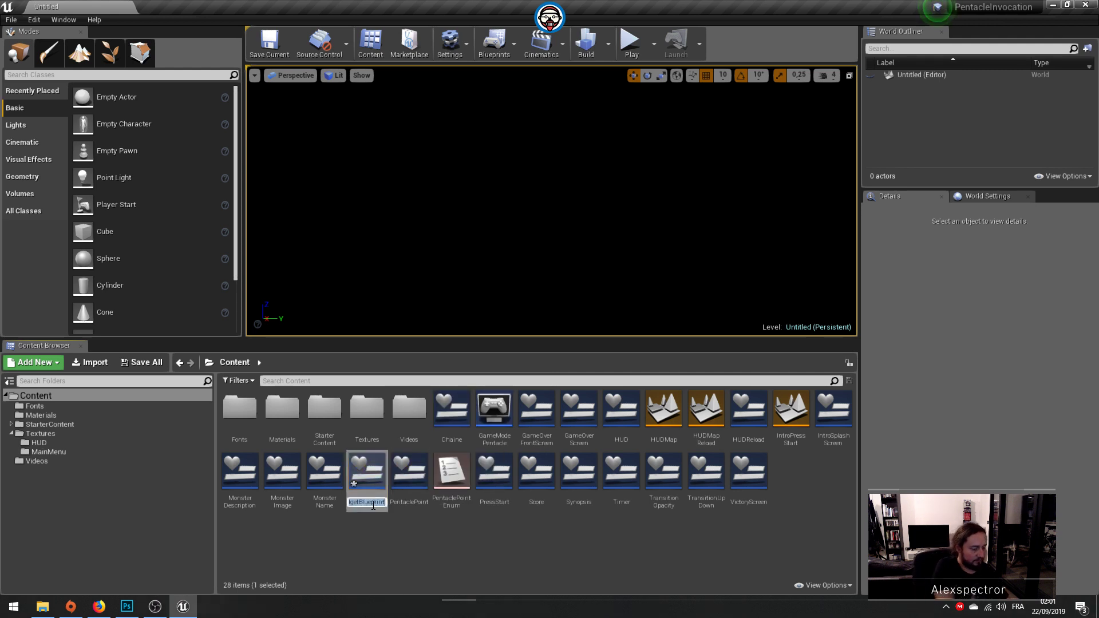
type("MainMenu")
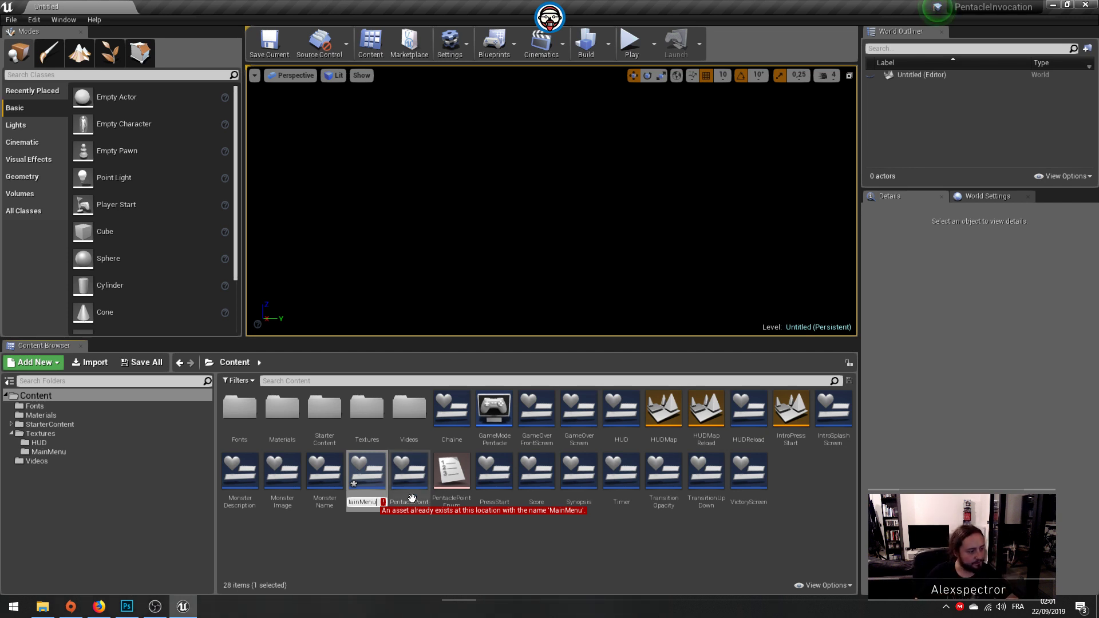
type("01")
key("Return")
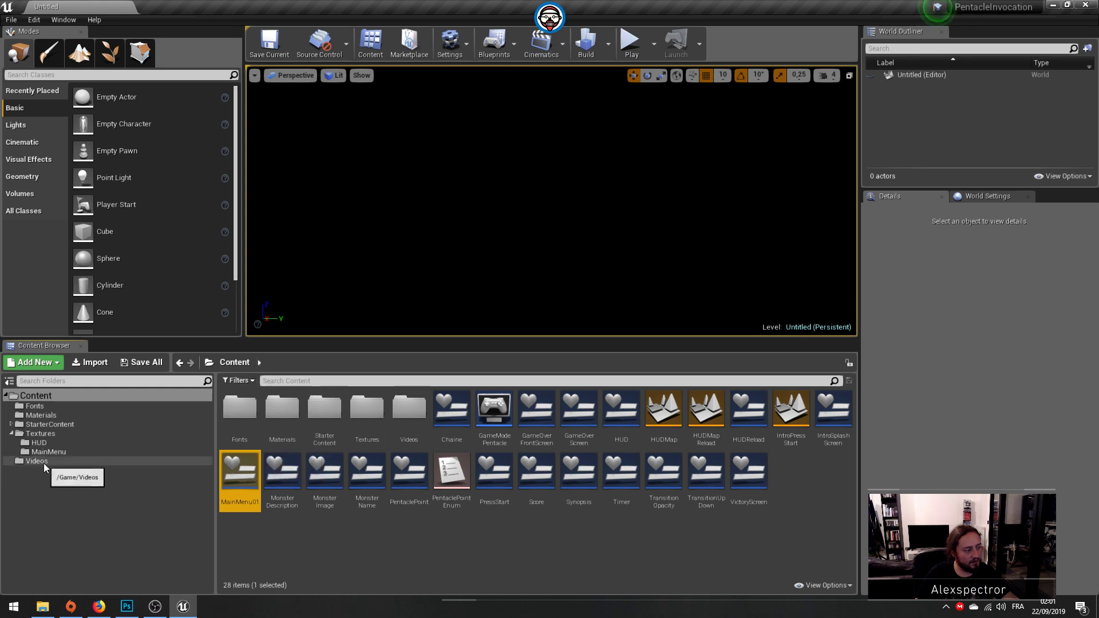
Step: Search the whole Content folder for assets named mainmenu
double_click(57, 433)
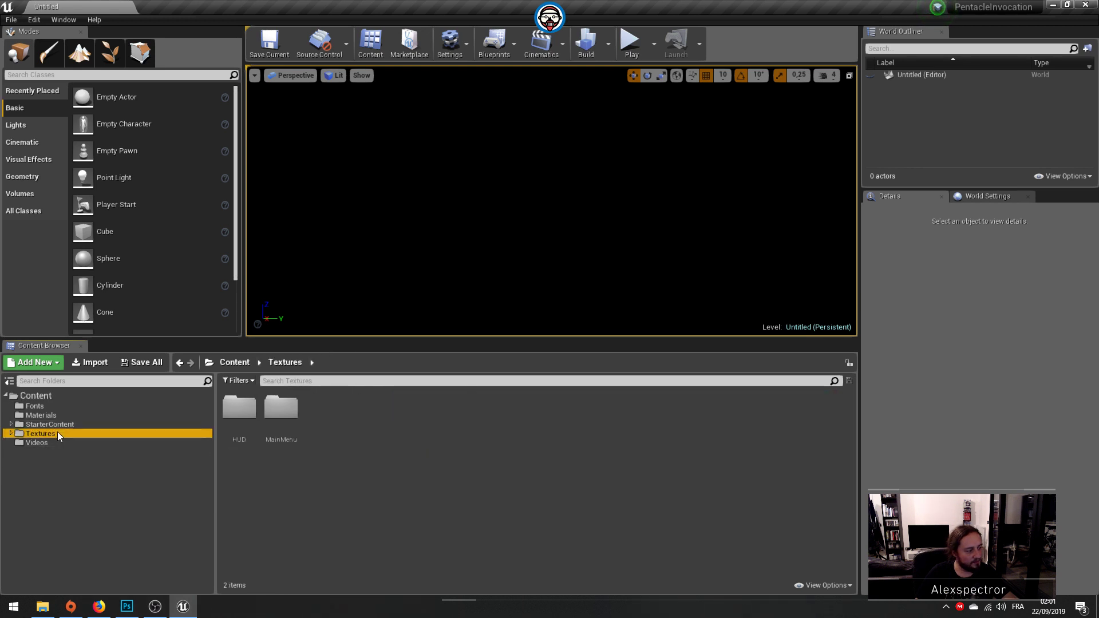
left_click(56, 398)
left_click(281, 380)
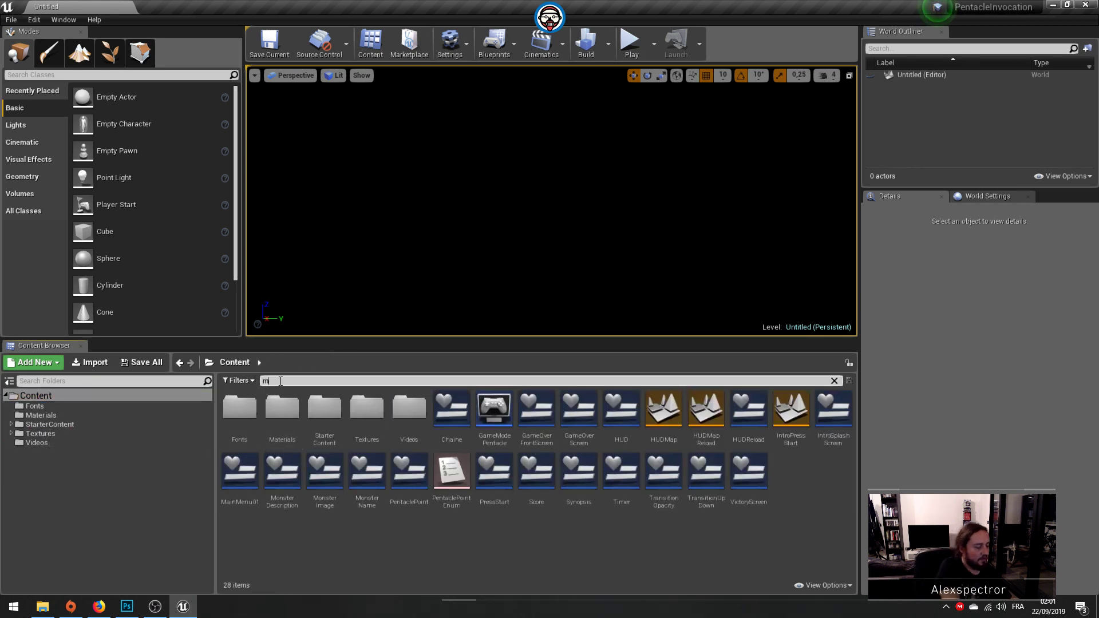
type("mainmu")
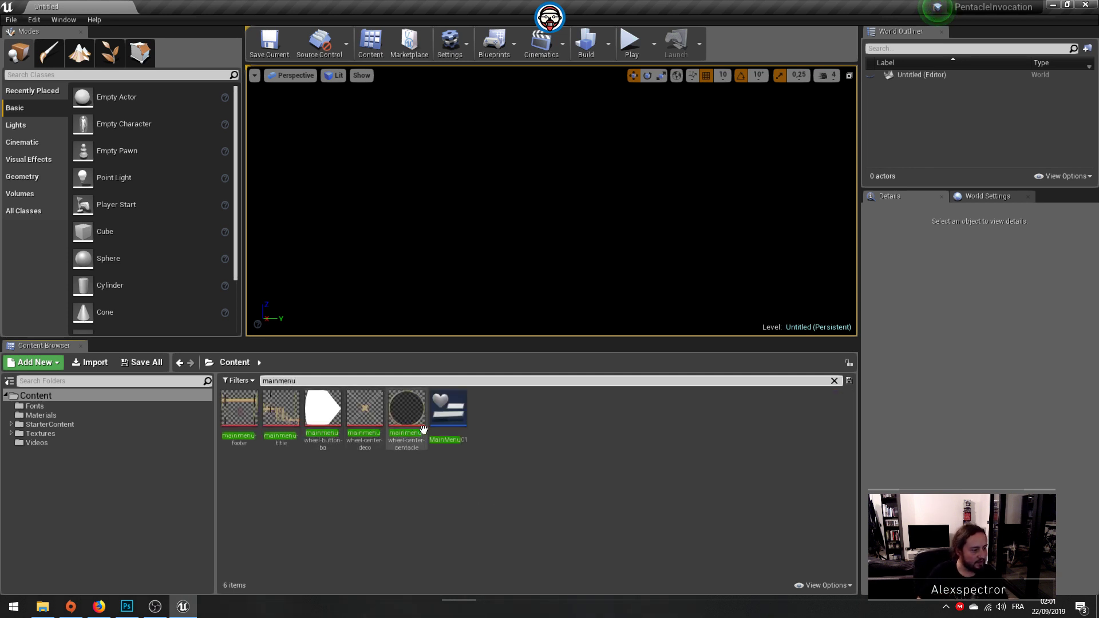
Step: Open the MainMenu01 widget blueprint and add an Image to its Canvas Panel, named Background
double_click(462, 409)
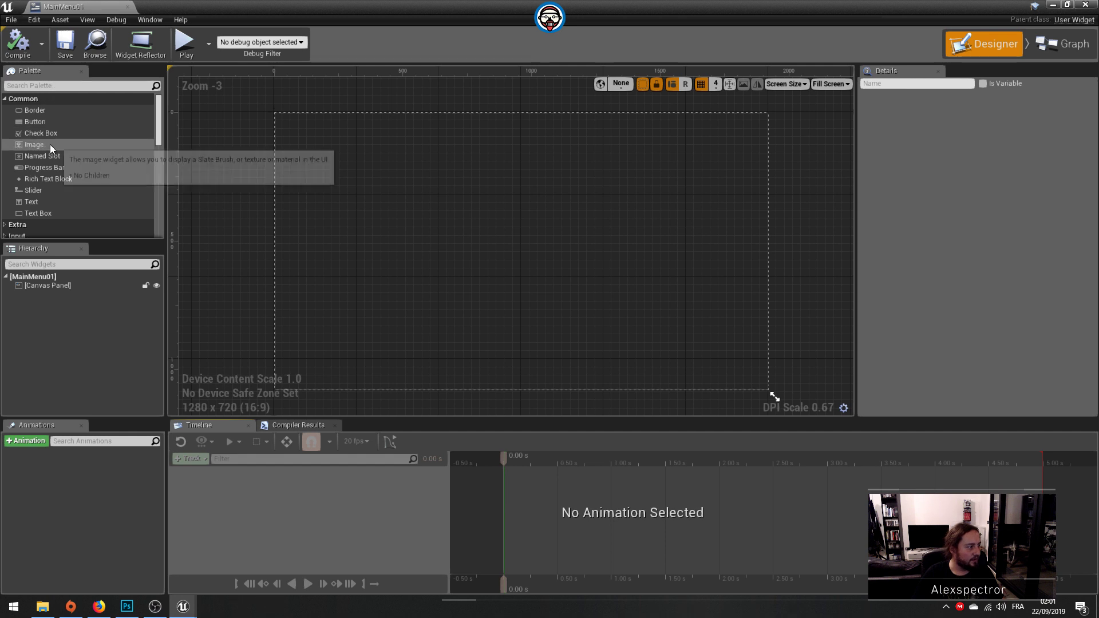
left_click_drag(61, 145, 65, 288)
double_click(57, 295)
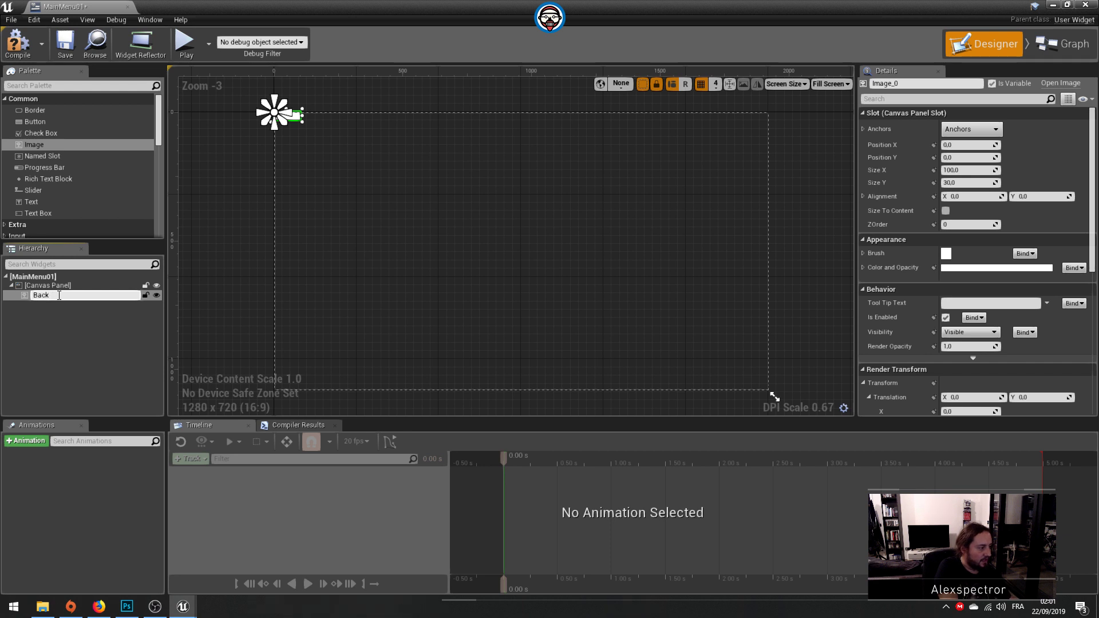
type("Background")
key("Return")
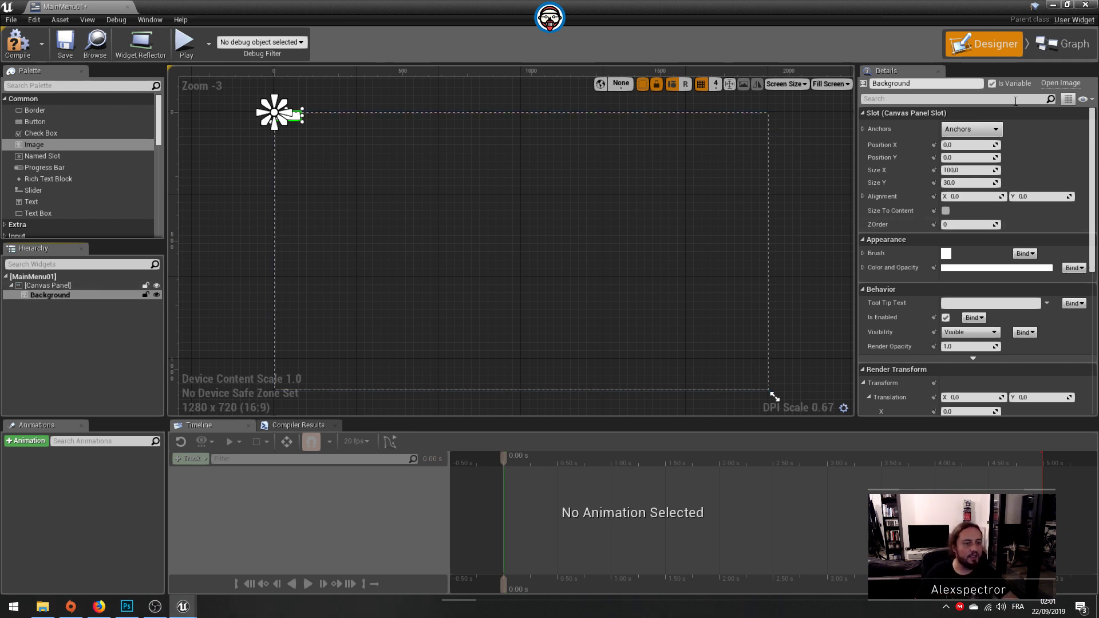
Step: Anchor the Background image to stretch across the whole canvas and set its right and bottom offsets to 0
left_click(971, 129)
left_click(1071, 278)
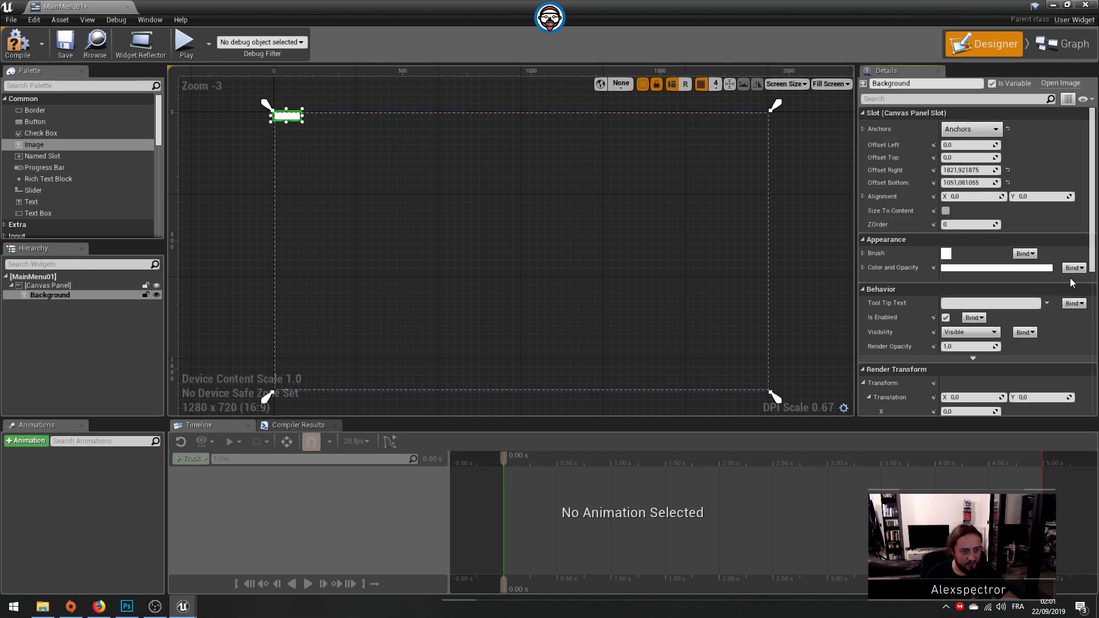
left_click(976, 170)
type("0")
key("Return")
left_click(976, 182)
type("0")
key("Return")
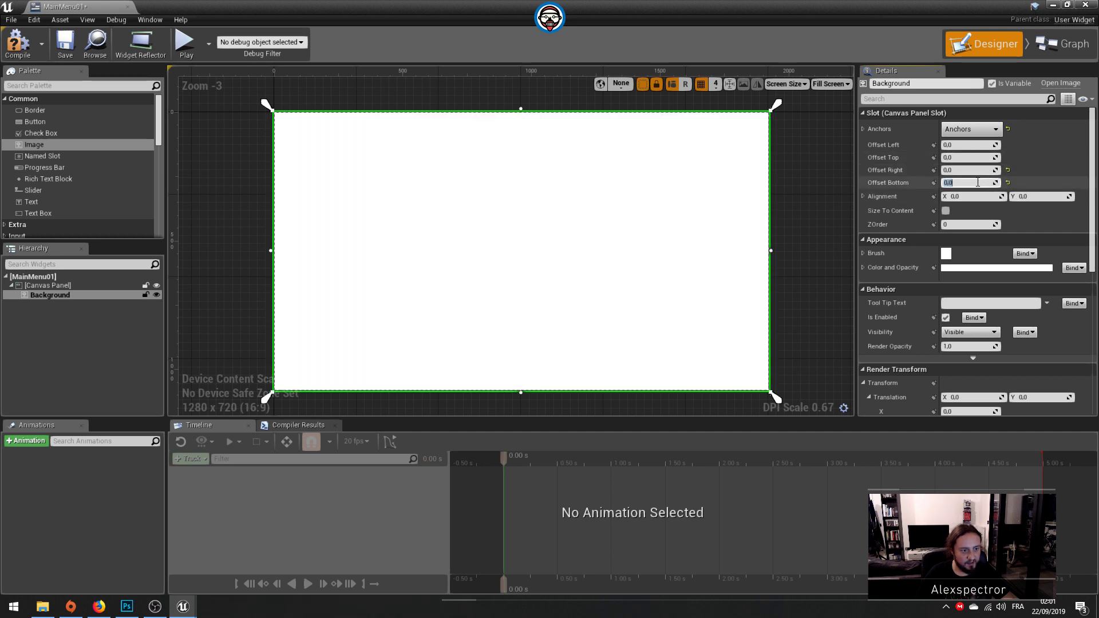
Step: Assign the BG texture to the Background image's brush and save the widget
left_click(864, 254)
left_click(1004, 274)
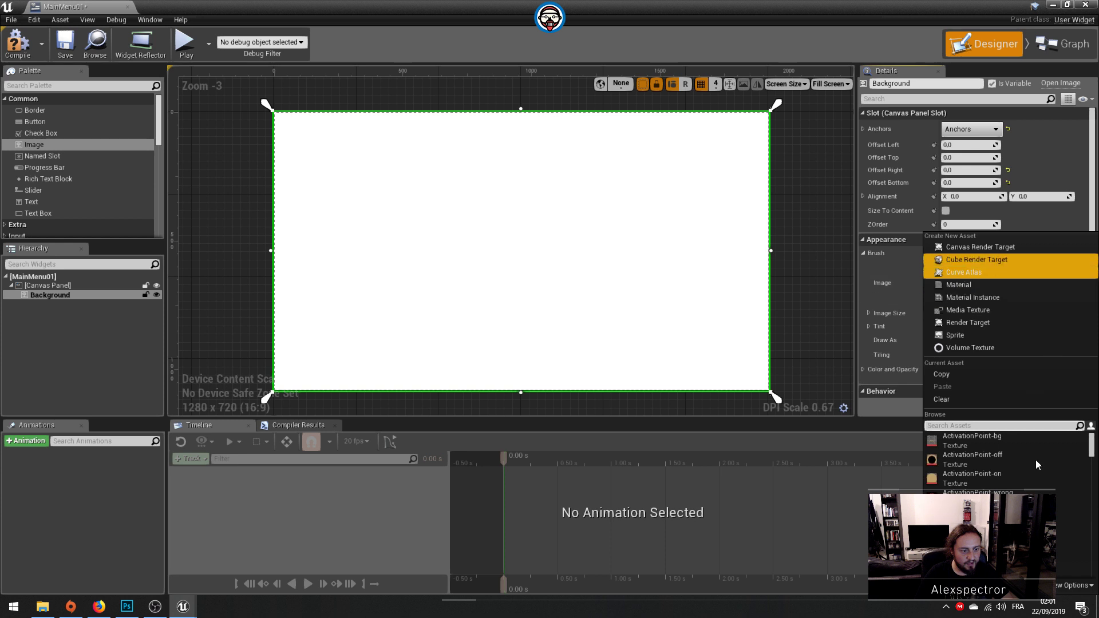
left_click(973, 498)
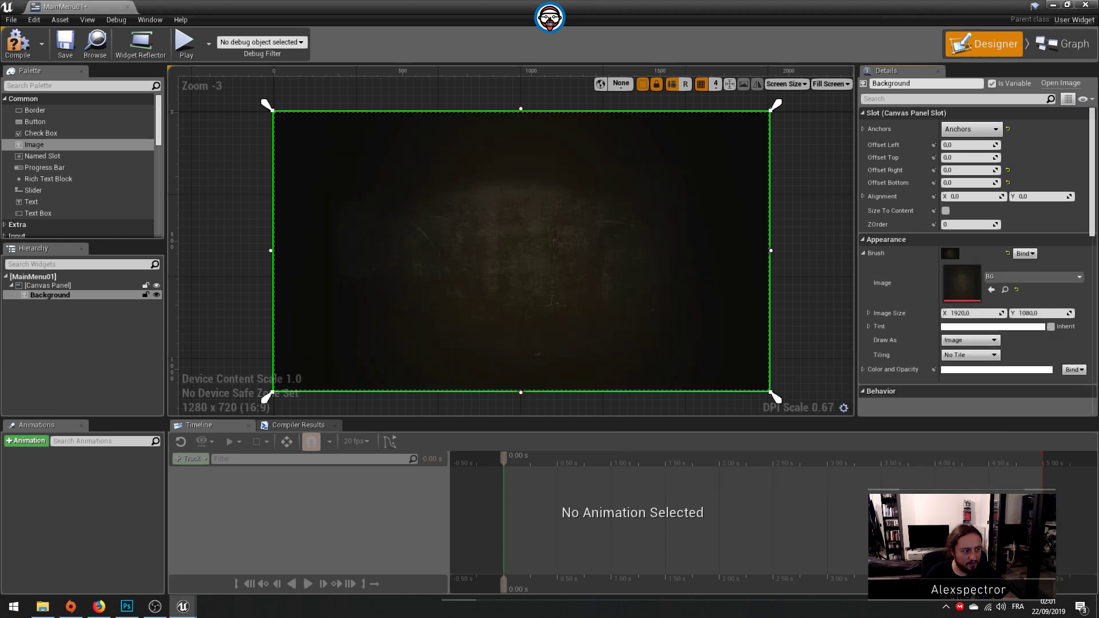
left_click(65, 43)
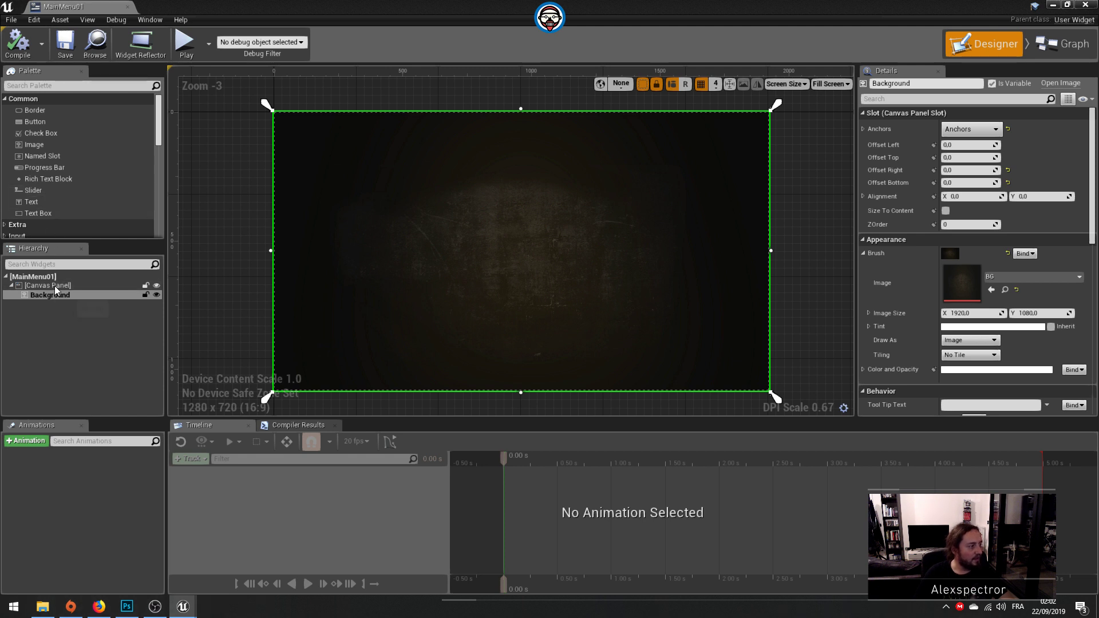
Step: Add a second Image to the Canvas Panel and name it Title
left_click_drag(50, 145, 71, 315)
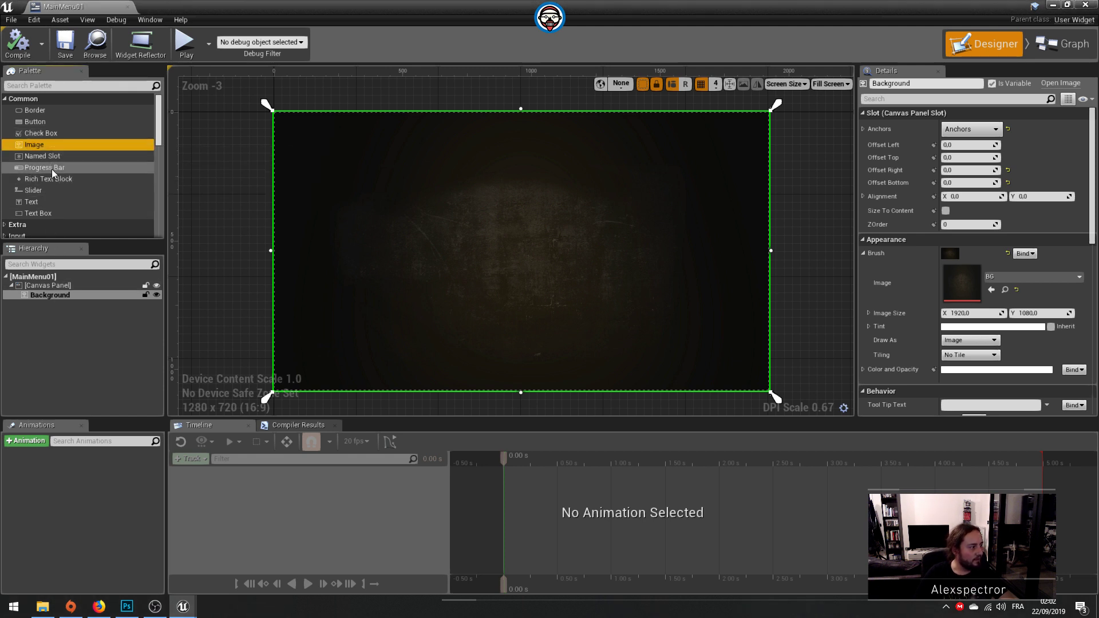
left_click_drag(42, 146, 40, 296)
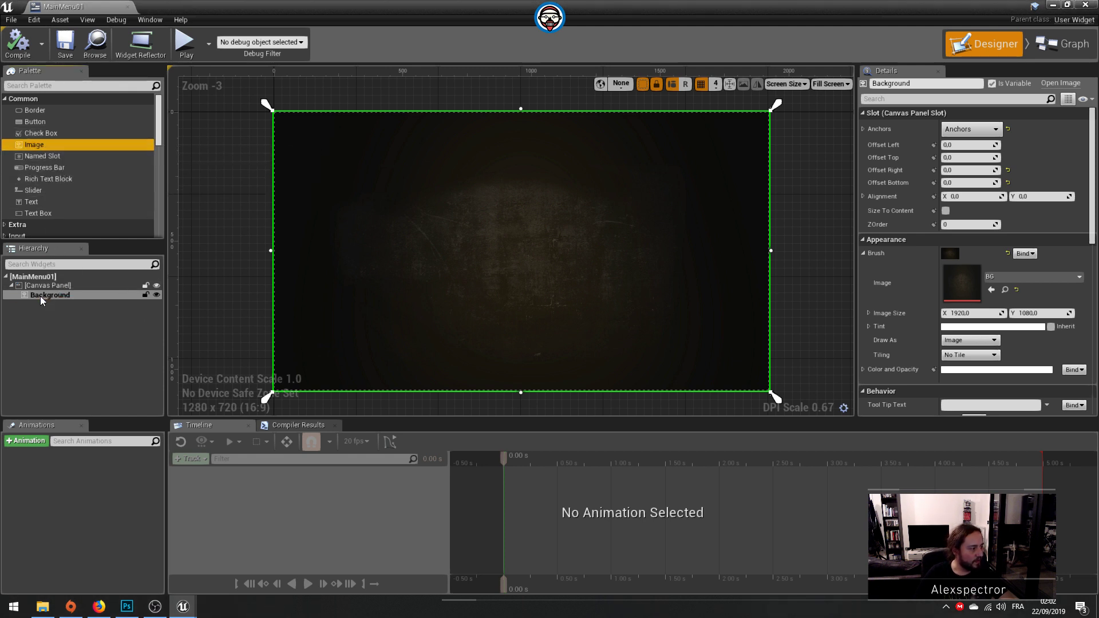
left_click_drag(41, 143, 46, 295)
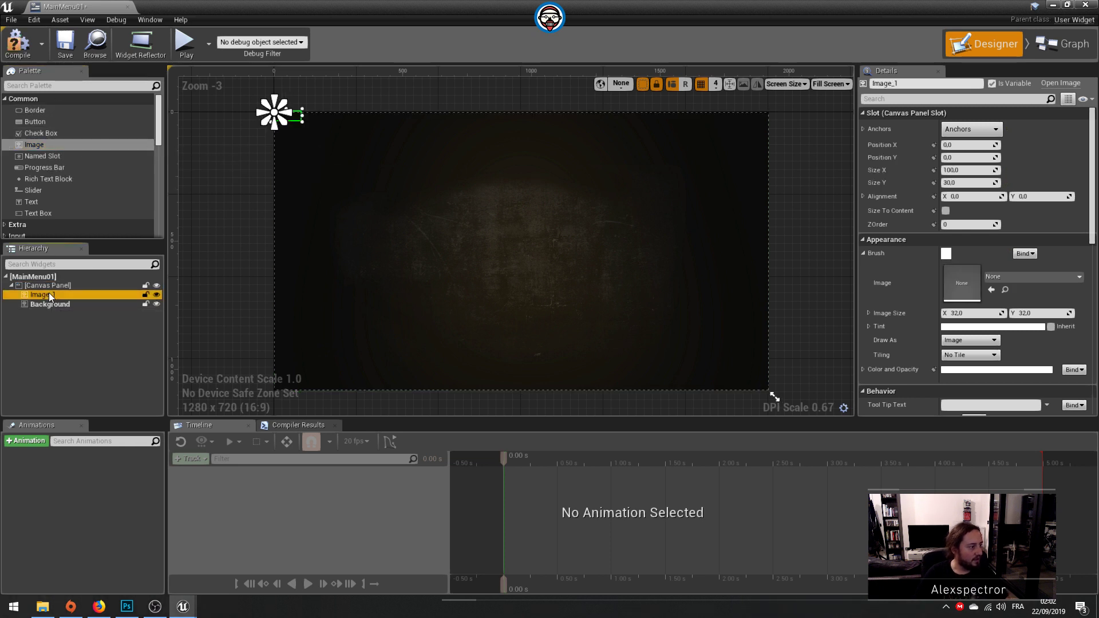
left_click(45, 294)
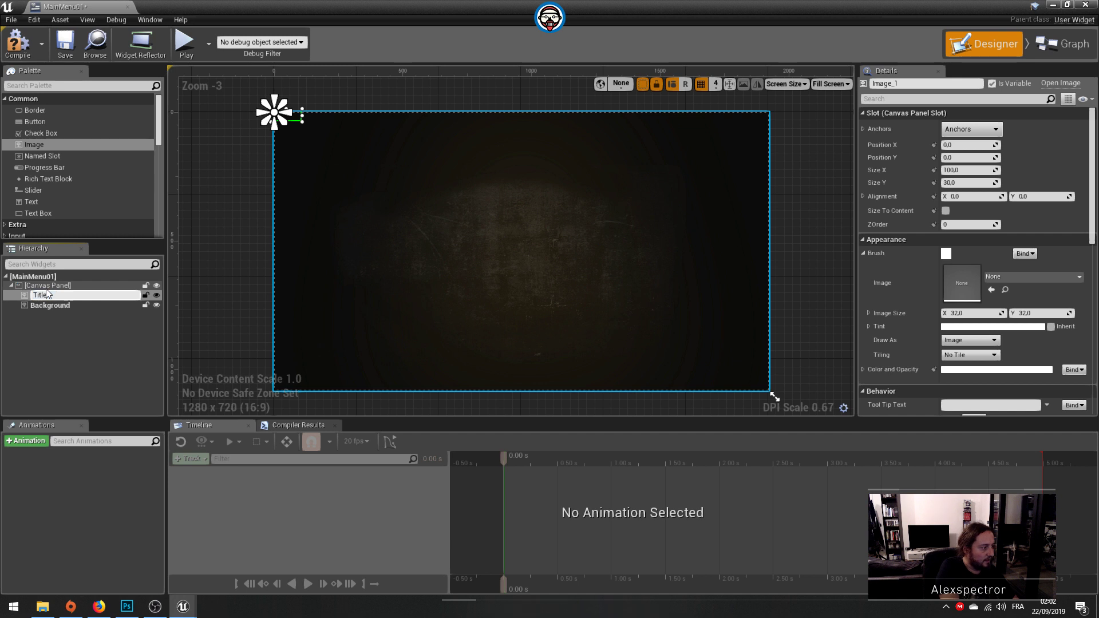
key("Return")
Step: Duplicate the Title image and rename the copy Footer
key("ctrl+d")
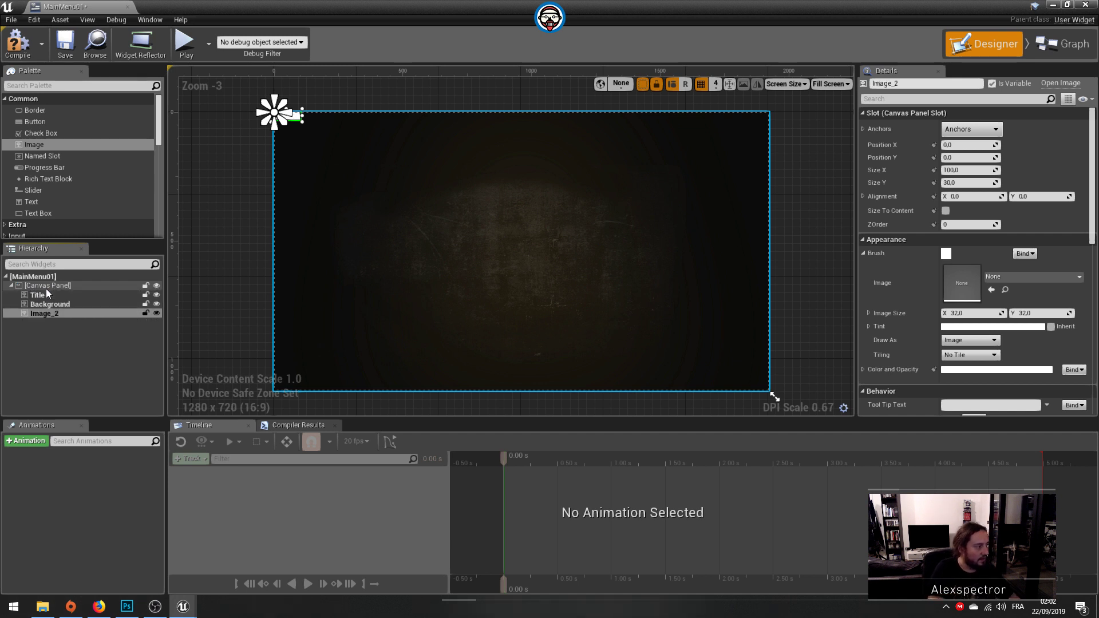
left_click(57, 314)
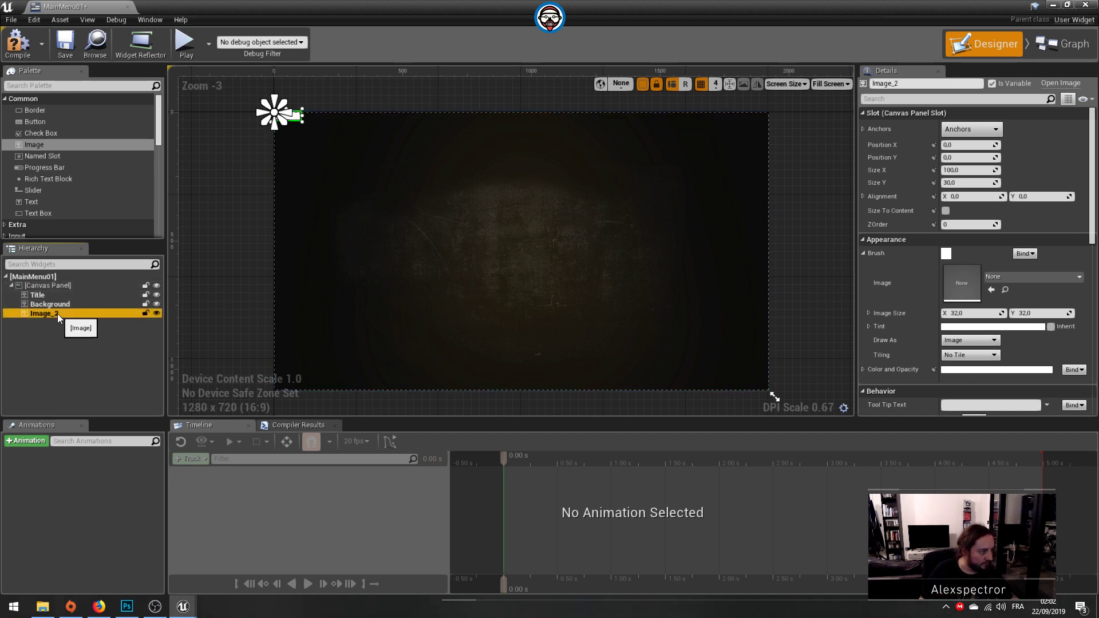
key("F2")
type("Footer")
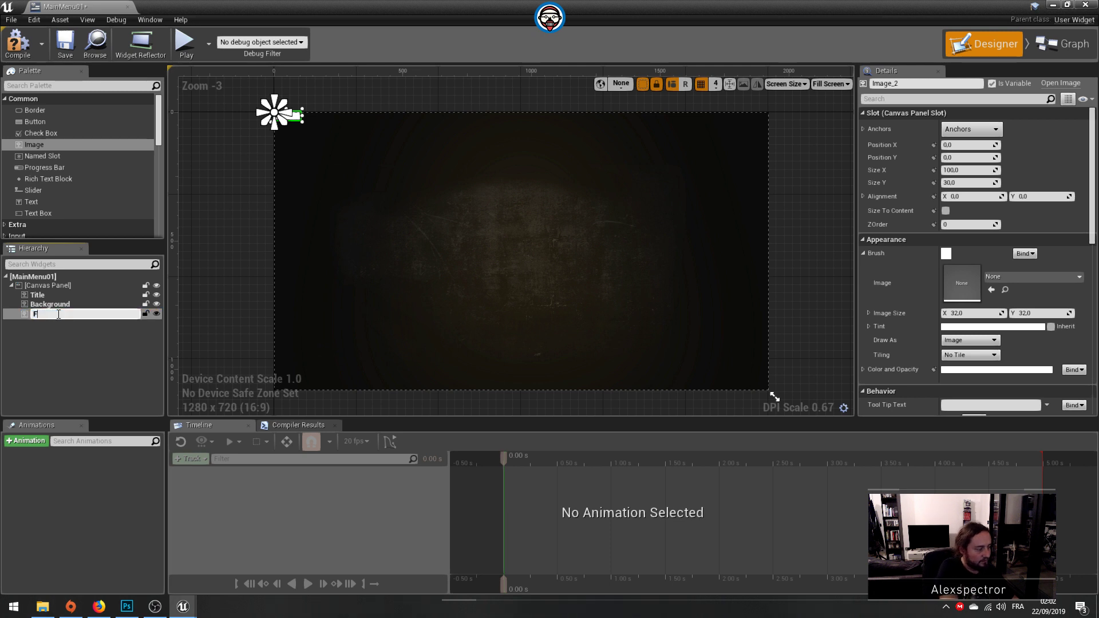
key("Return")
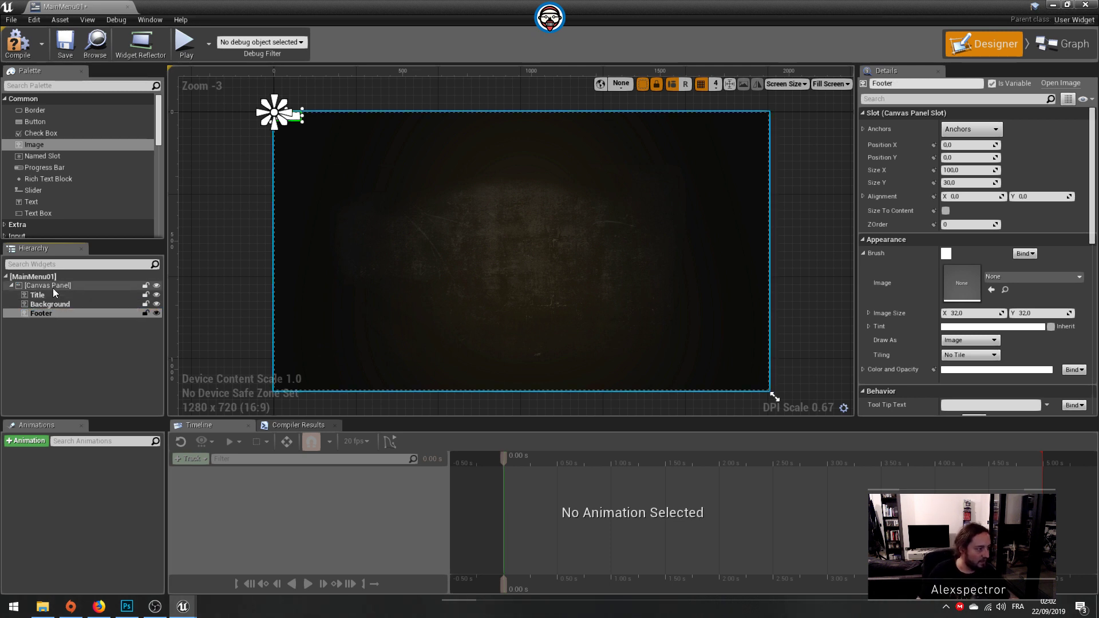
Step: Anchor the Title image to the top centre of the canvas and set its Position X to 0
left_click(51, 295)
left_click(971, 129)
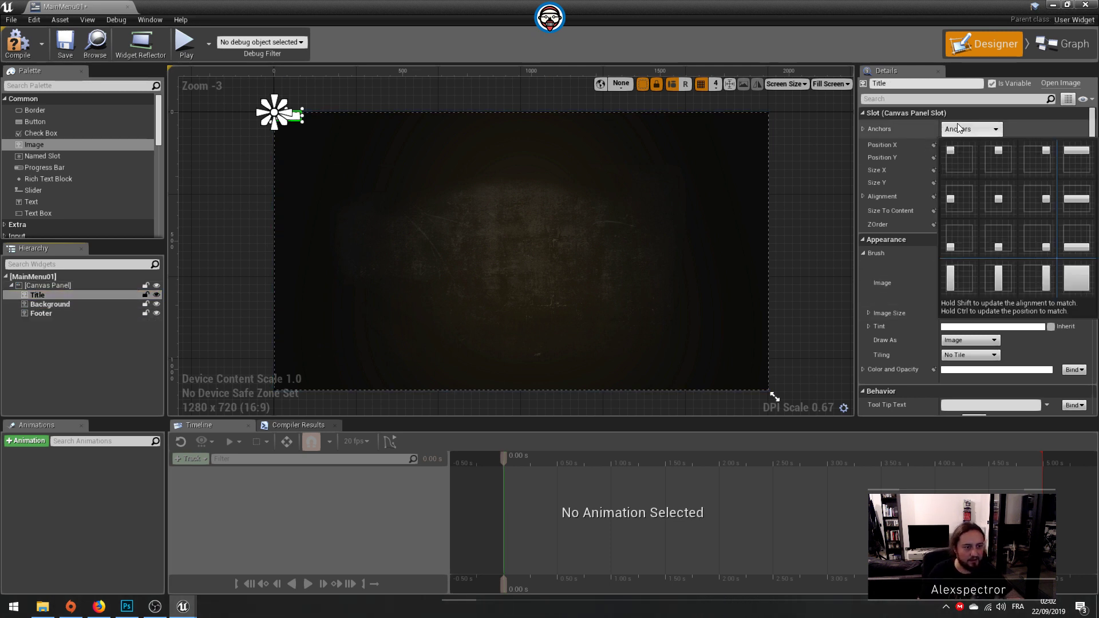
left_click(996, 152)
left_click(967, 147)
type("0")
key("Return")
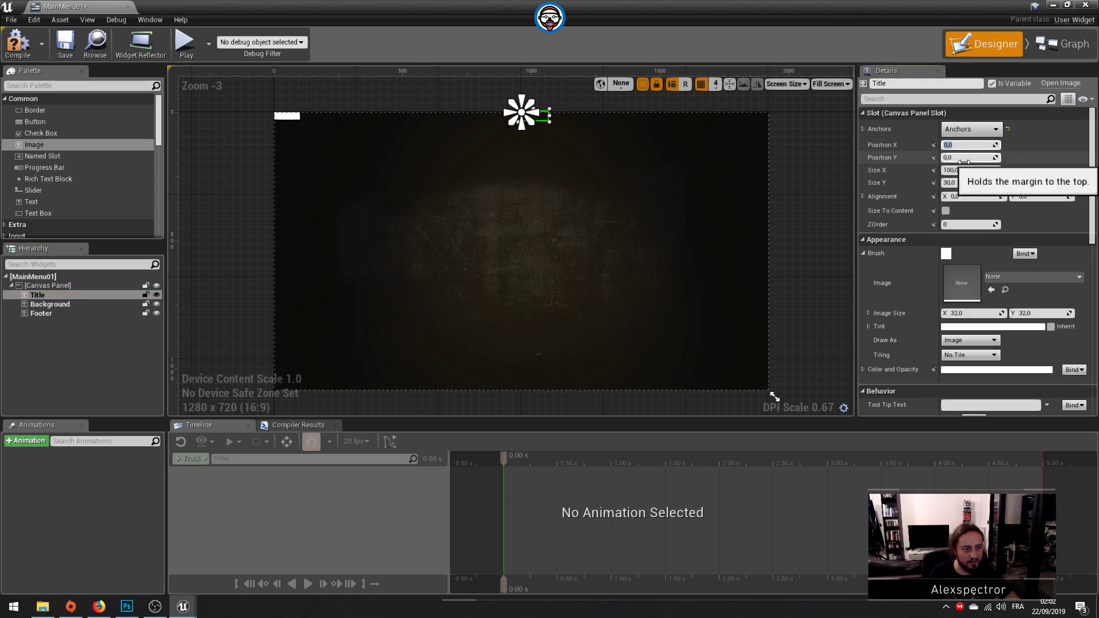
Step: Set the Title image's alignment to X 0.5 and Y 0.5 and enable Size To Content
left_click(981, 198)
type("0.")
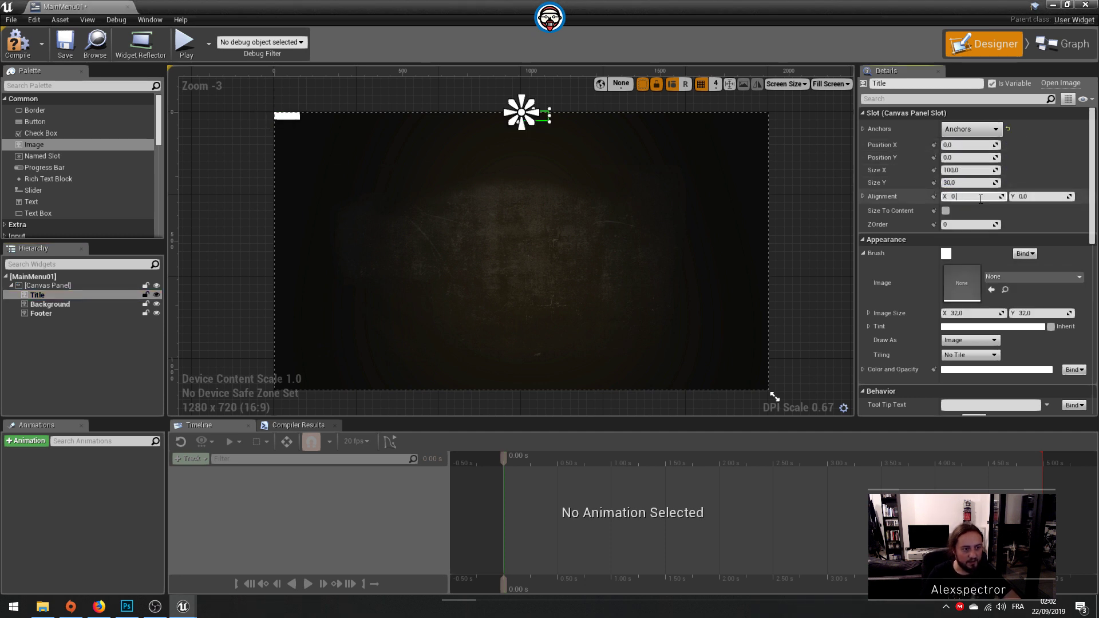
type("5")
key("Tab")
type("0.5")
key("Return")
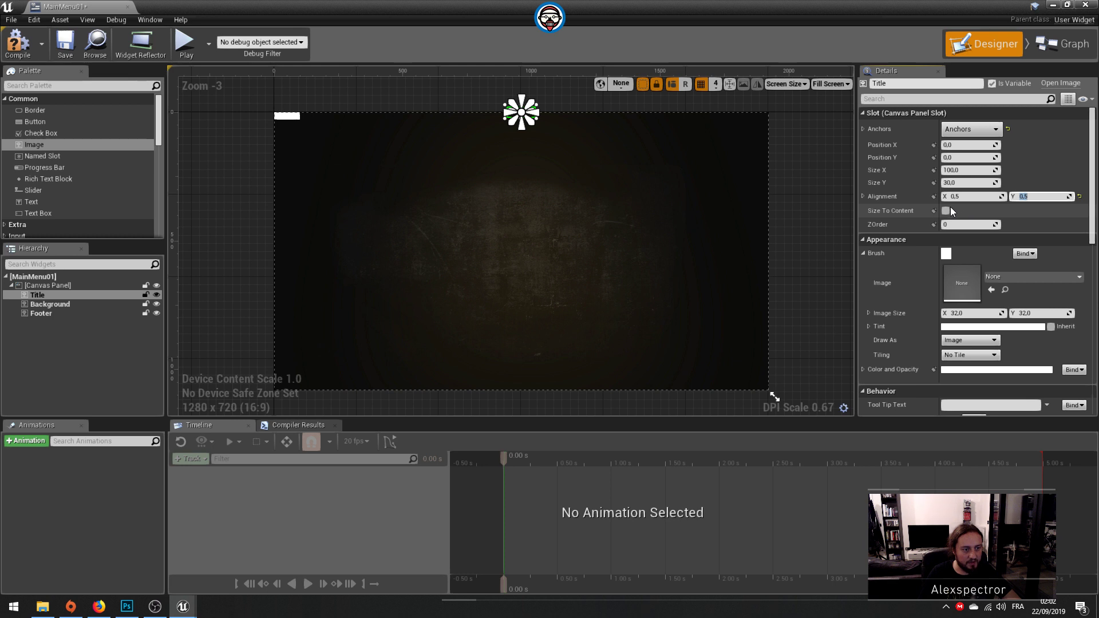
left_click(950, 209)
Step: Assign the mainmenu-title texture to the Title image and place it after Background in the widget hierarchy
left_click(1019, 275)
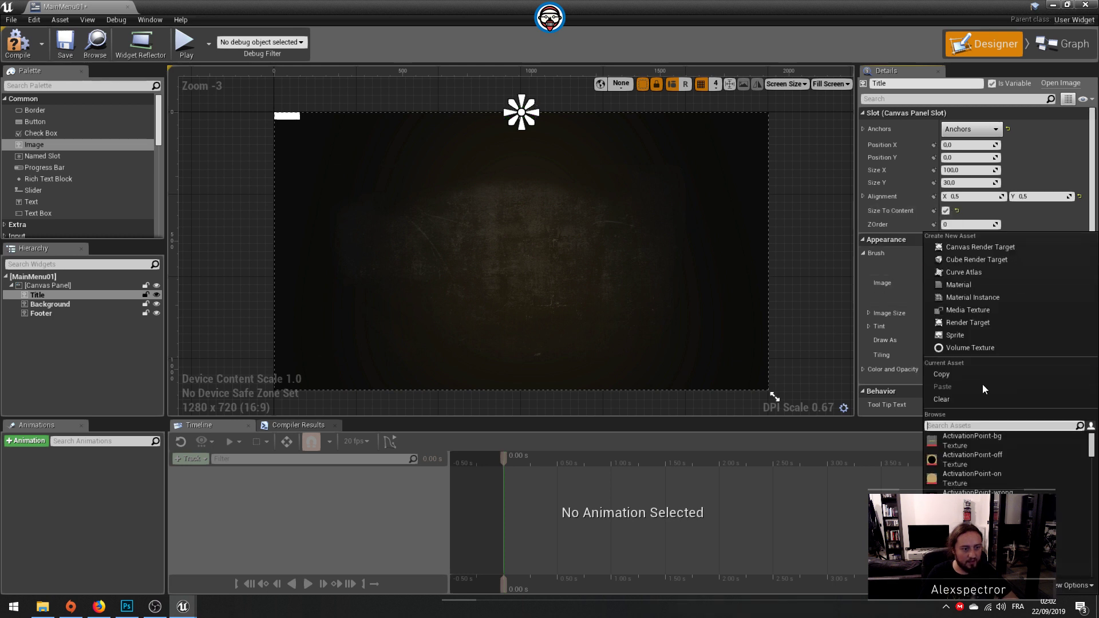
type("main")
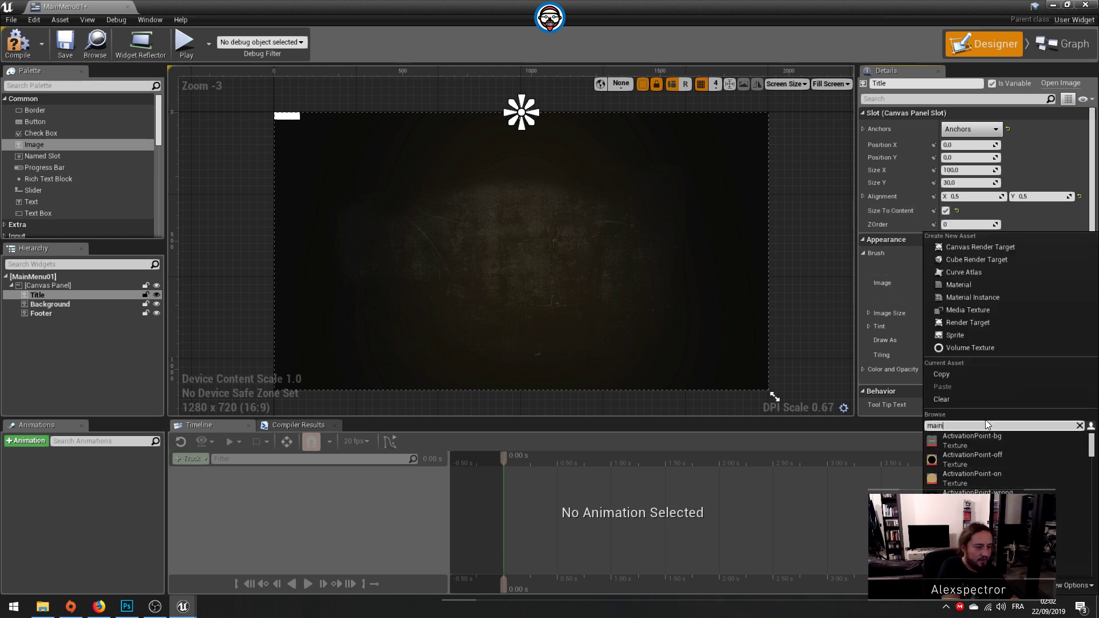
type("menu tit")
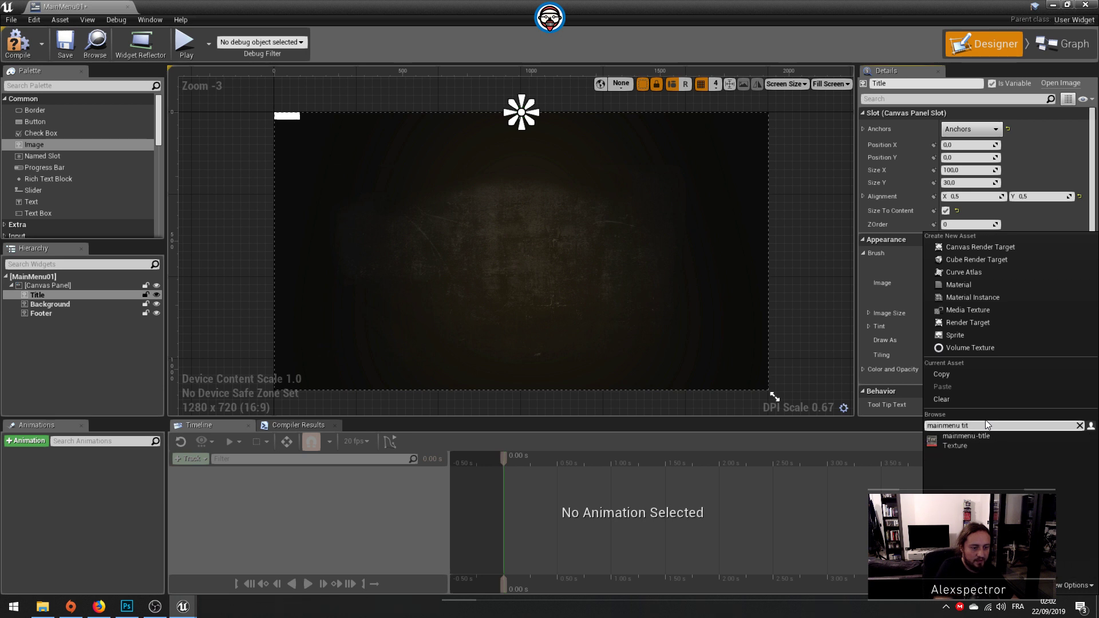
left_click(1011, 437)
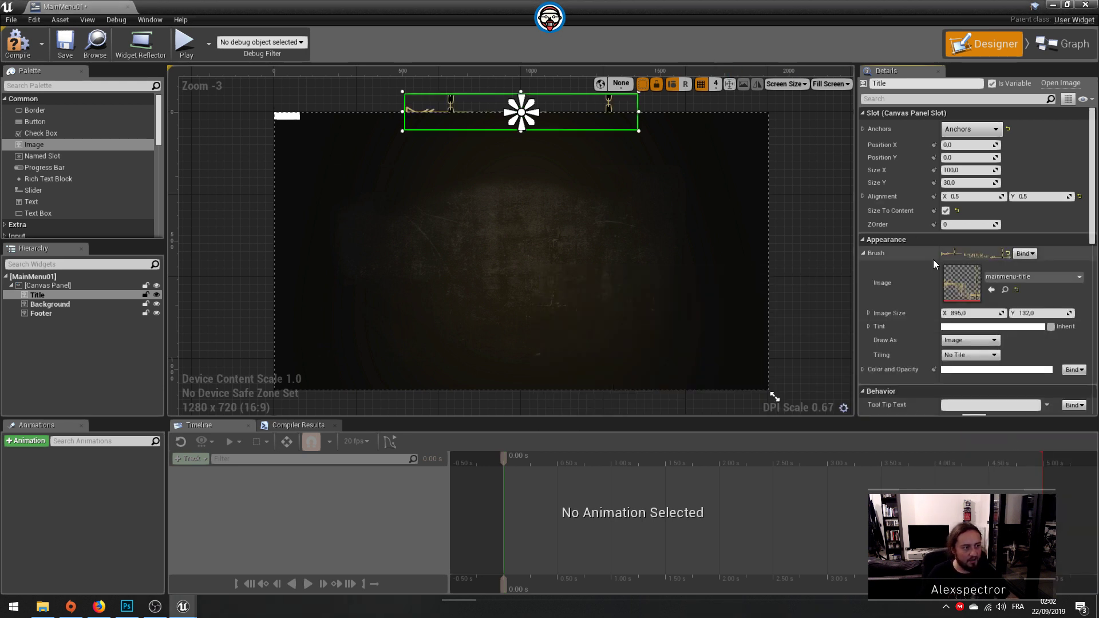
left_click_drag(50, 293, 47, 308)
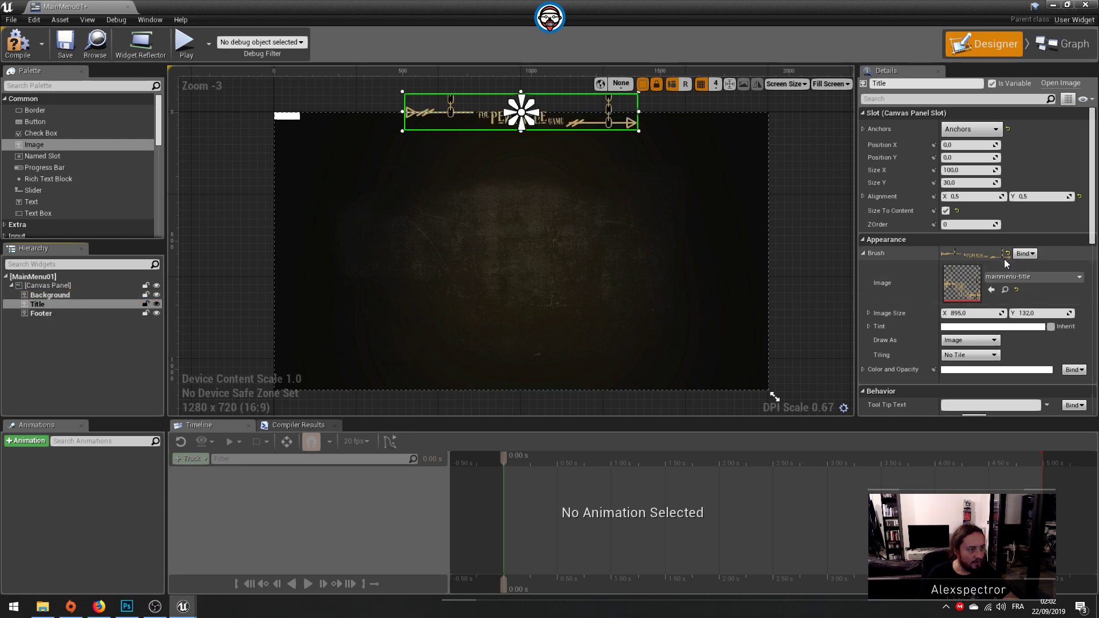
Step: Try a Y alignment of 1 on the Title image, set it to 0 instead, and save the widget
left_click(1039, 196)
type("1")
key("Return")
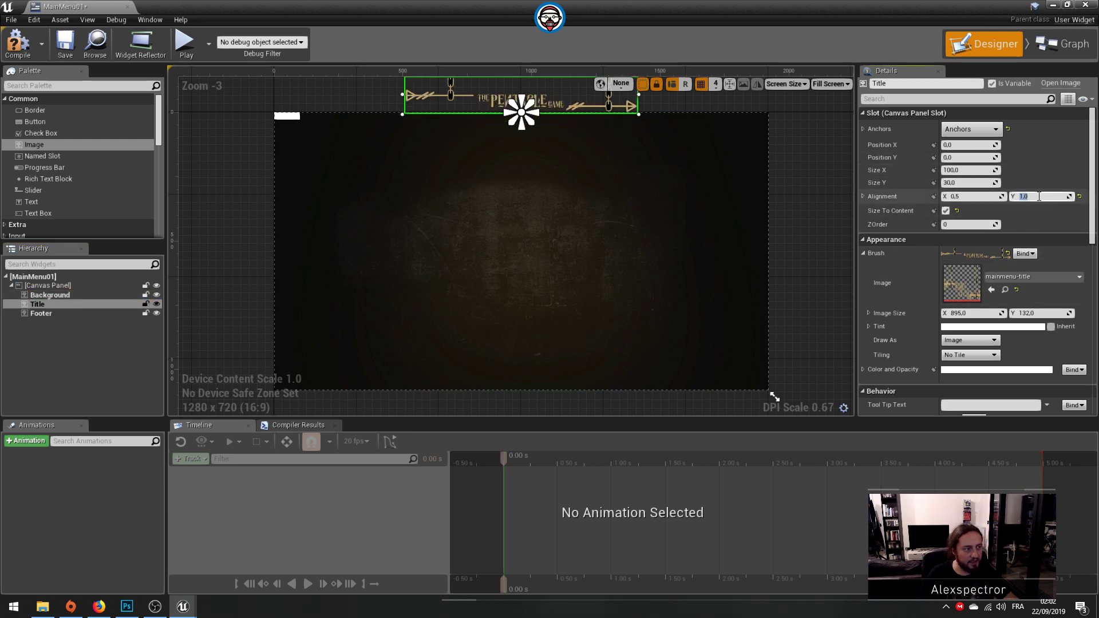
type("0")
key("Return")
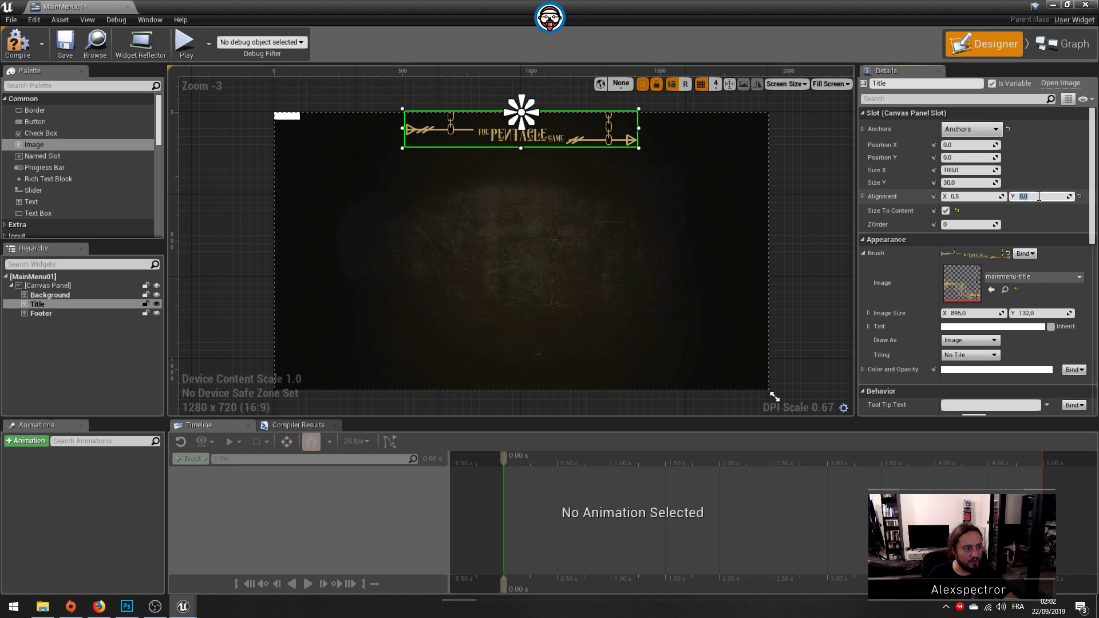
left_click(66, 46)
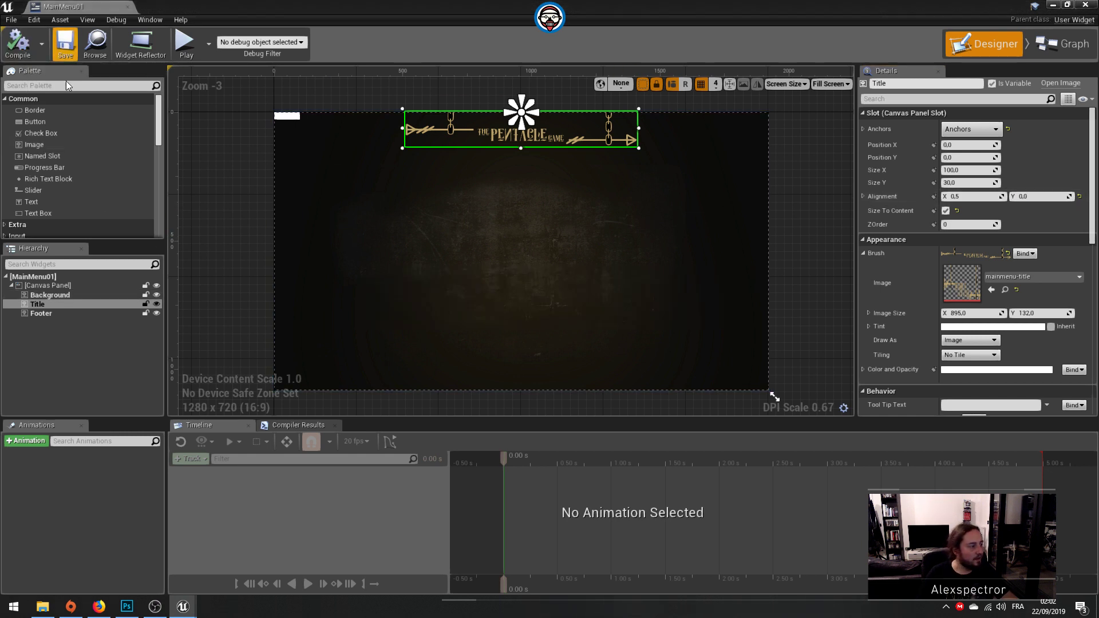
Step: Anchor the Footer image to the bottom centre of the canvas and set its Position X and Y to 0
left_click(64, 314)
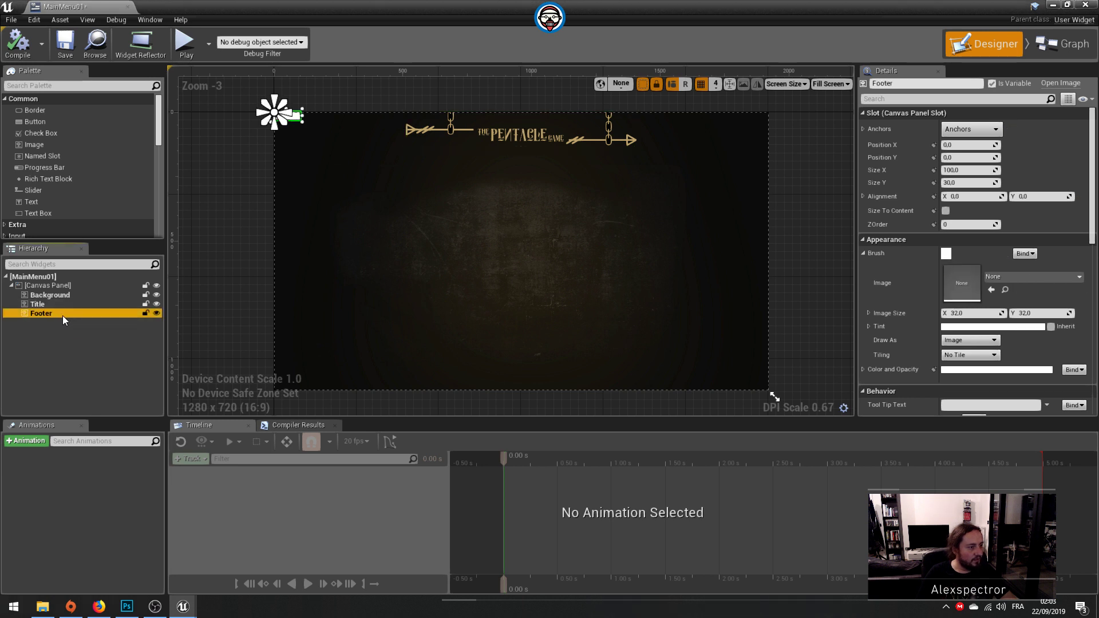
left_click(973, 130)
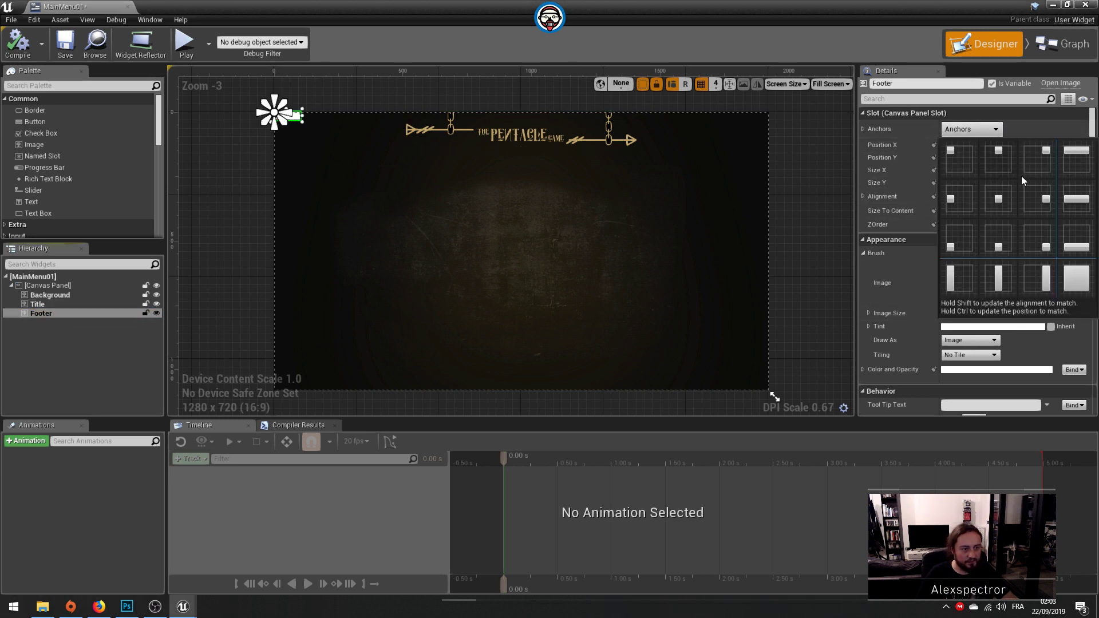
left_click(998, 250)
left_click(971, 146)
type("0")
key("Return")
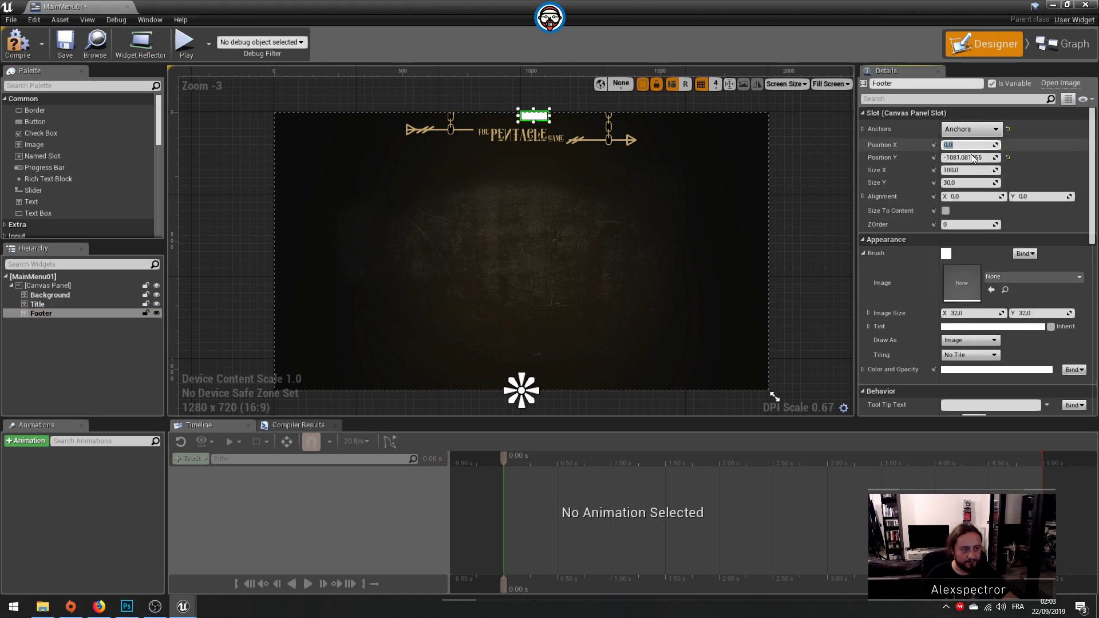
left_click(972, 157)
type("0")
key("Return")
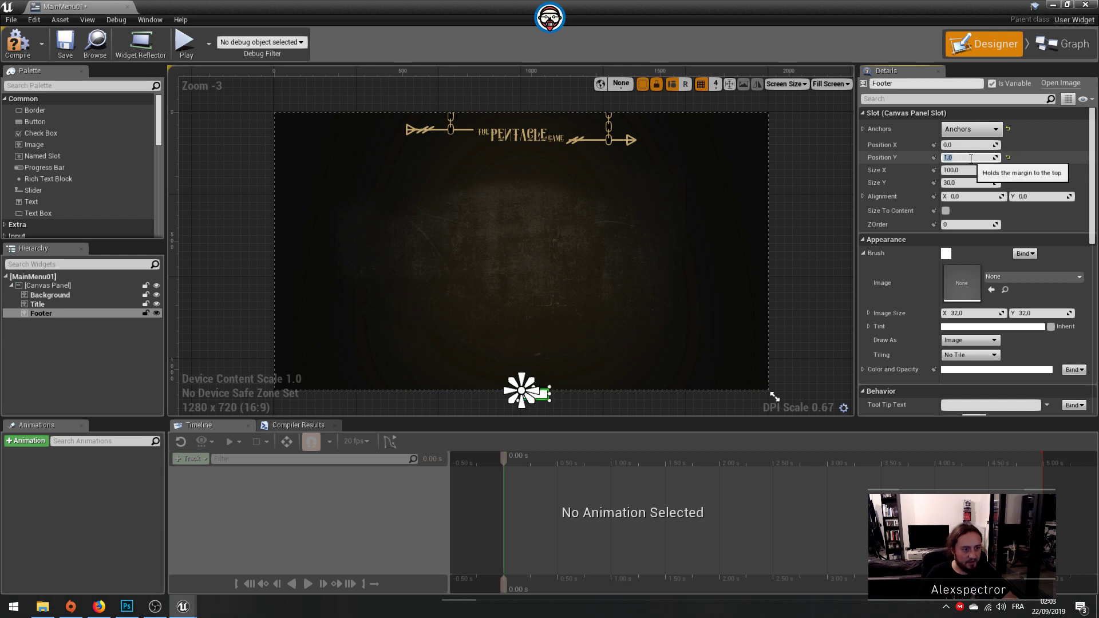
type("0")
Step: Set the Footer image's alignment to X 0.5 and Y 1 and enable Size To Content
left_click(1031, 196)
type("1")
key("Return")
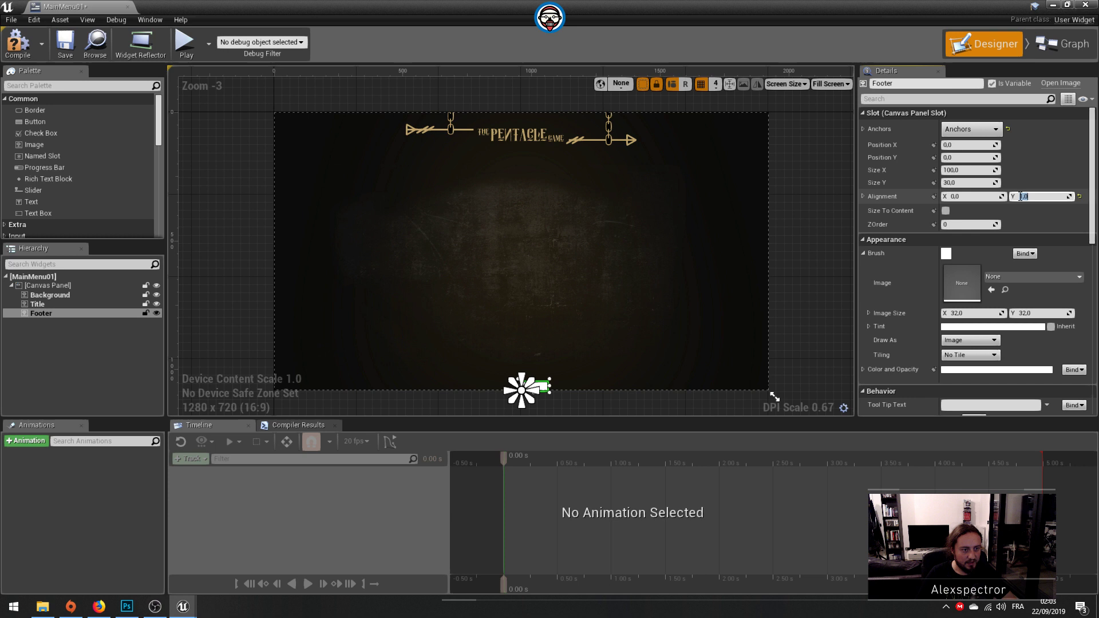
left_click(978, 196)
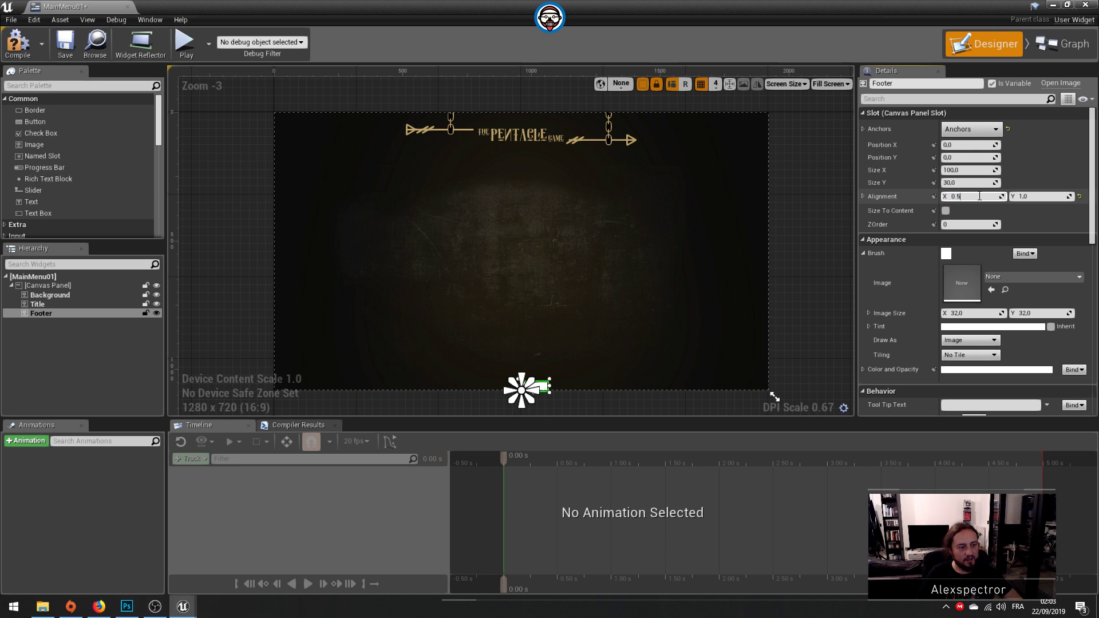
left_click(945, 211)
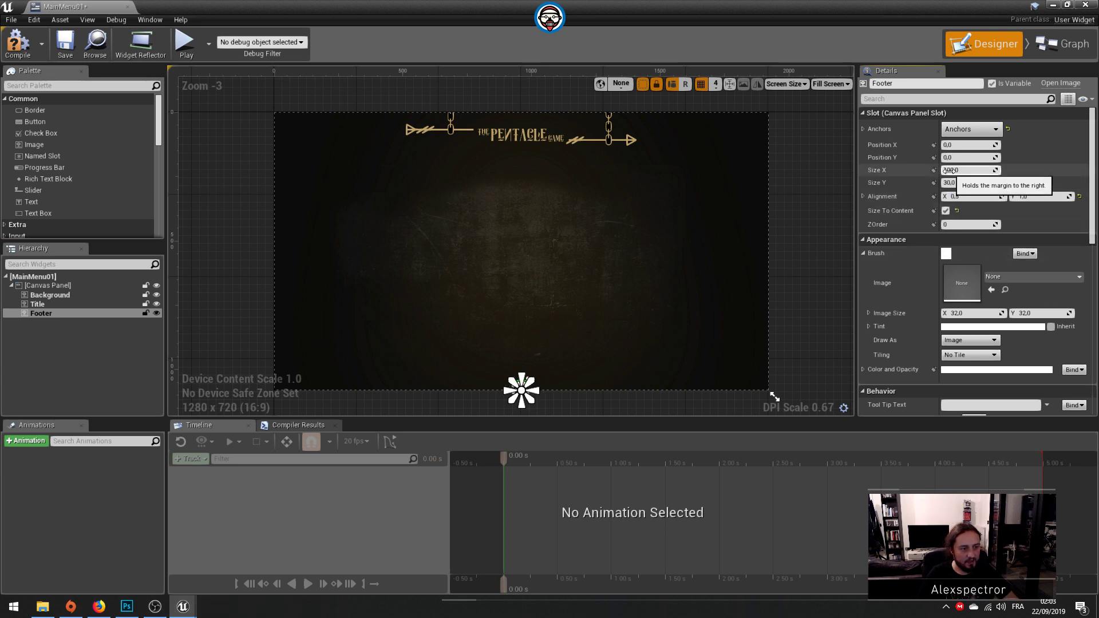
left_click(1019, 273)
type("fott")
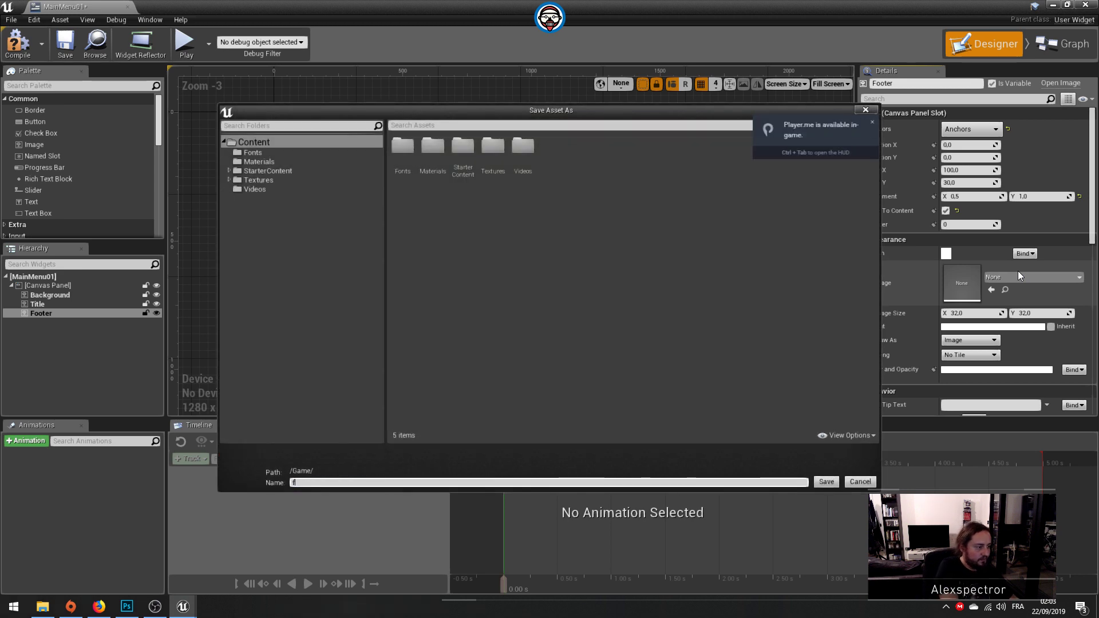
key("Escape")
left_click(1018, 273)
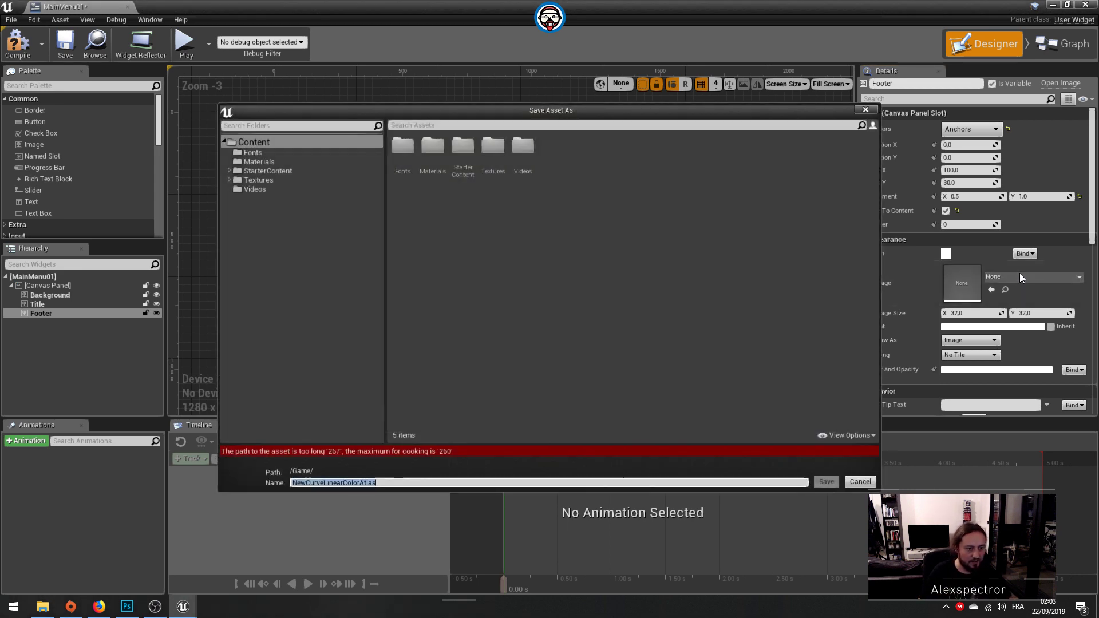
key("Escape")
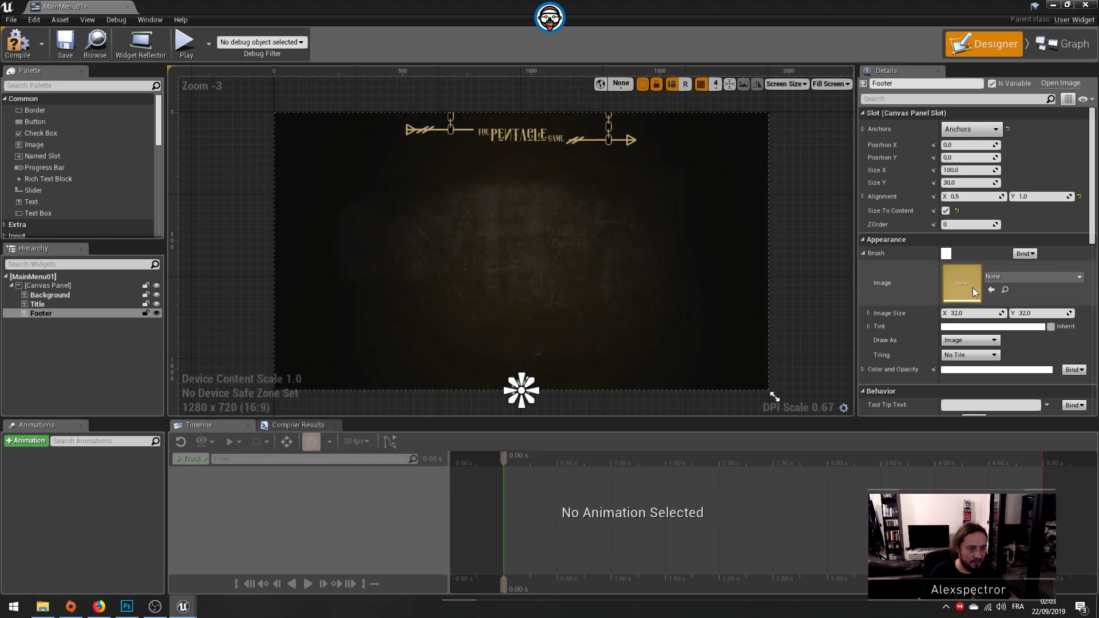
Step: Assign the mainmenu-footer texture to the Footer image and save the widget
left_click(993, 279)
type("footer")
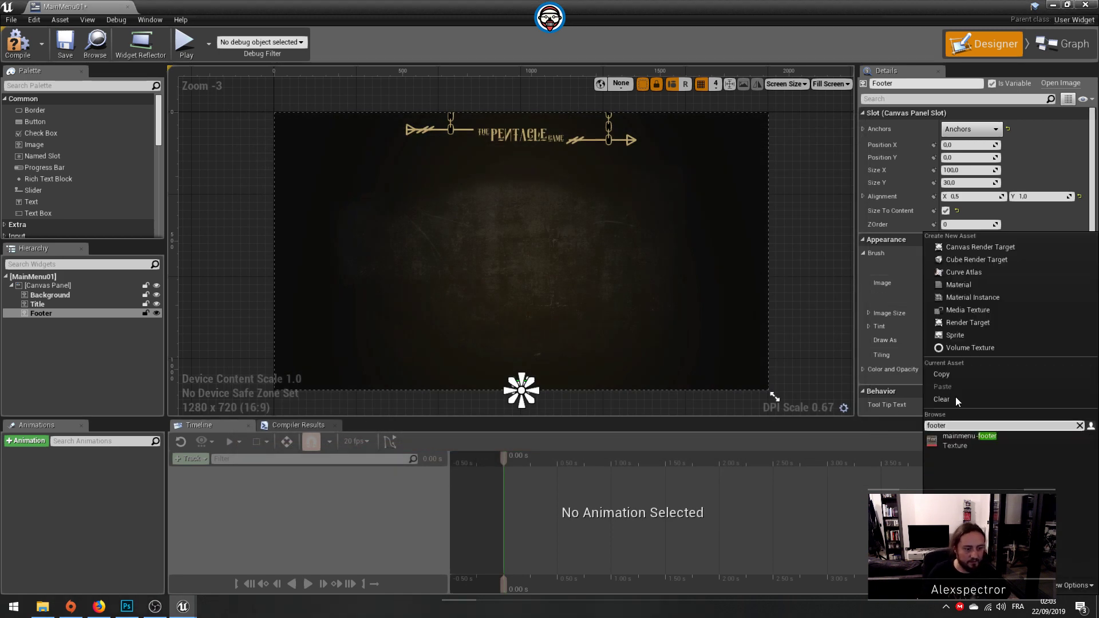
left_click(973, 445)
left_click(810, 215)
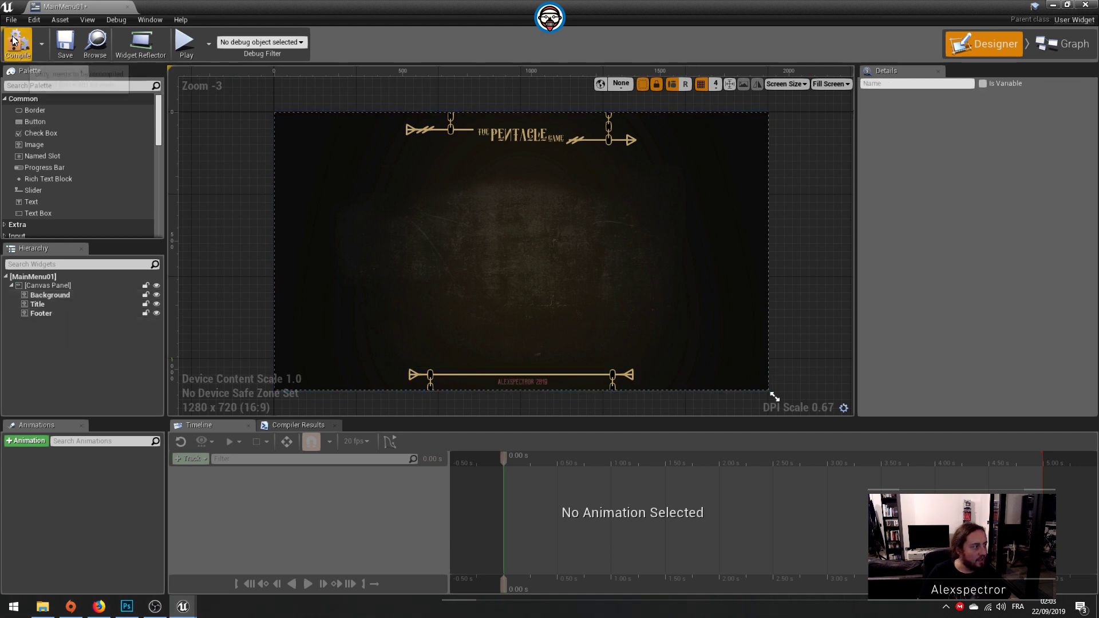
left_click(62, 46)
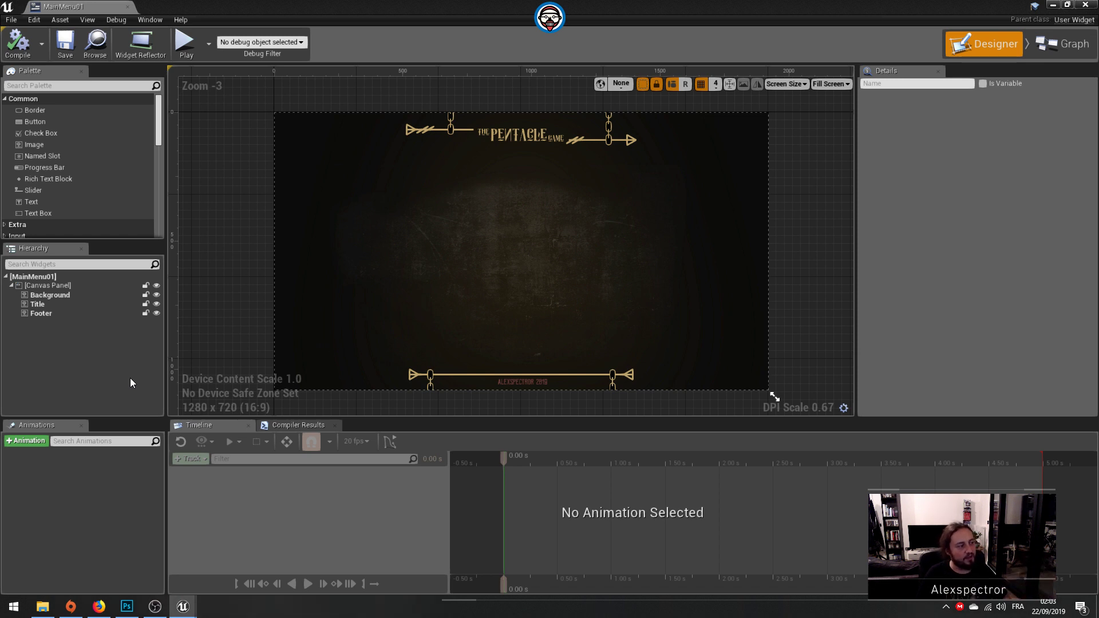
Step: Add an Overlay panel to the Canvas Panel, placed after Footer in the widget hierarchy
scroll(81, 210, "down", 2)
scroll(84, 212, "down", 4)
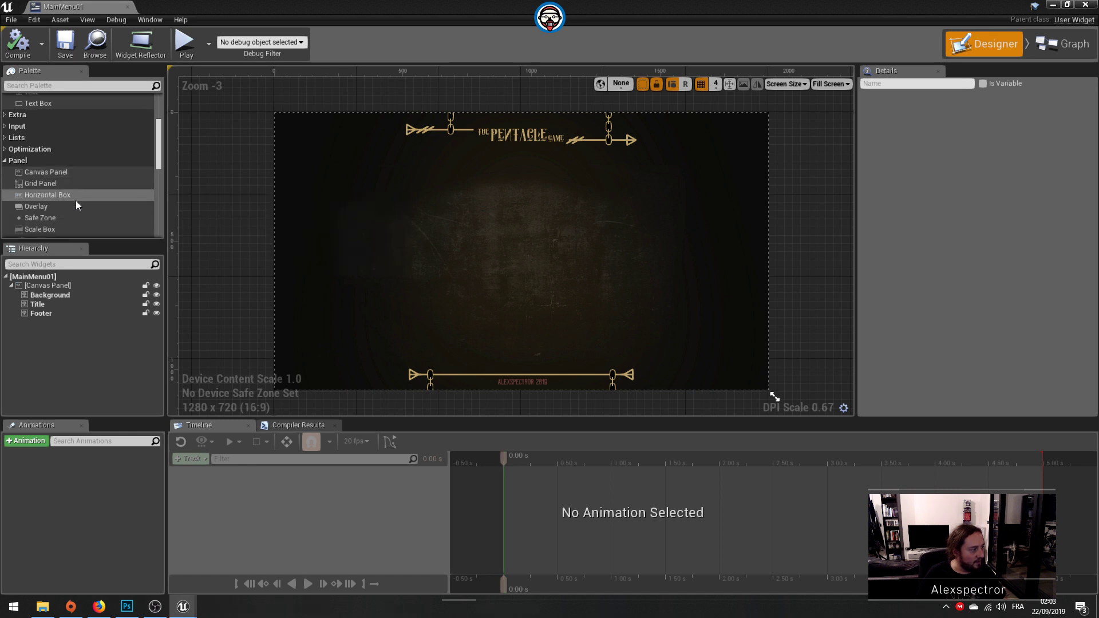
left_click_drag(72, 205, 74, 318)
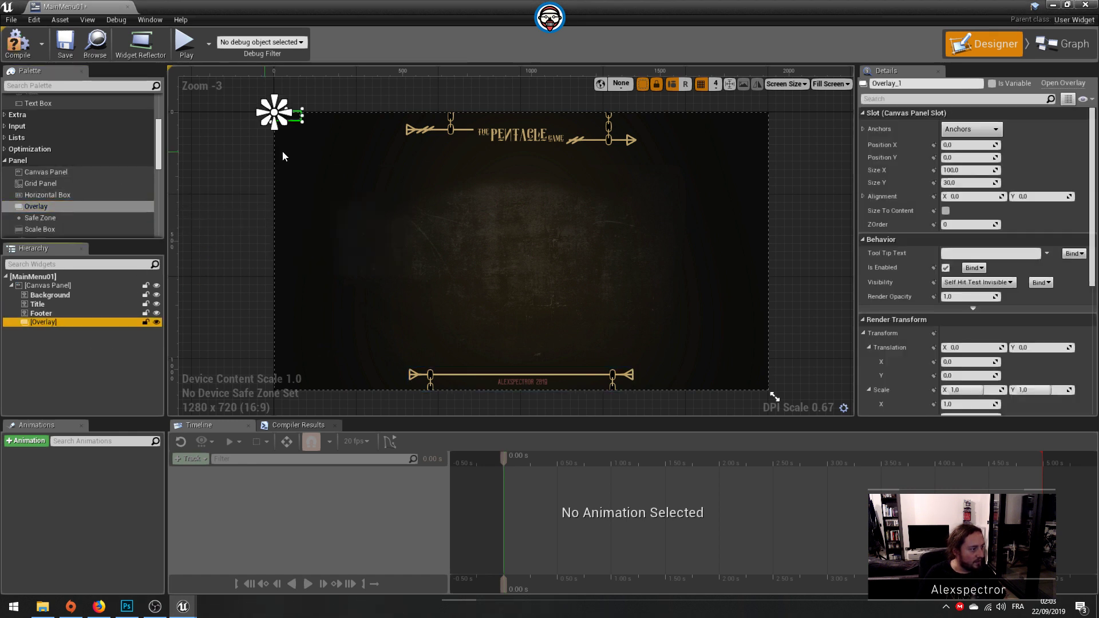
Step: Anchor the Overlay to the centre of the canvas and set its Position X and Y to 0
left_click(958, 132)
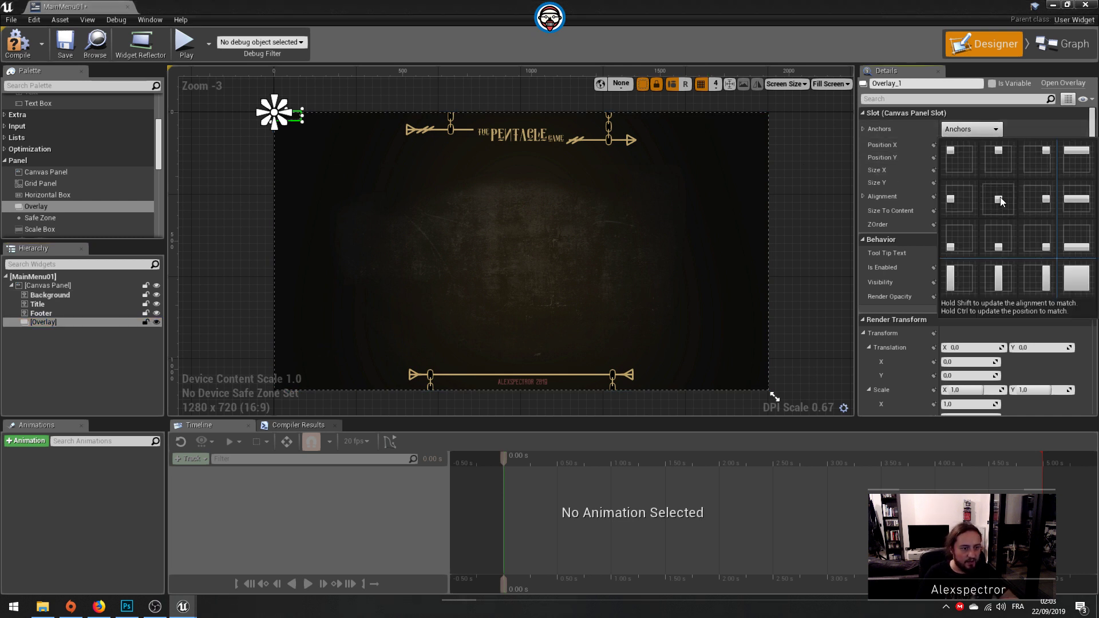
left_click(999, 198)
left_click(959, 145)
type("0")
key("Tab")
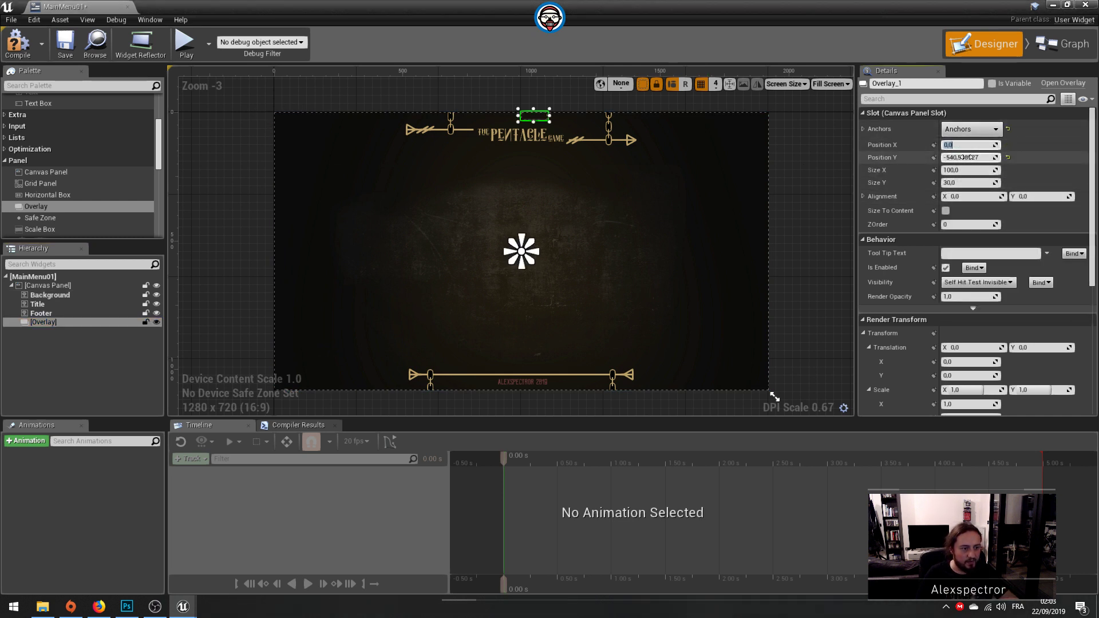
type("0")
key("Return")
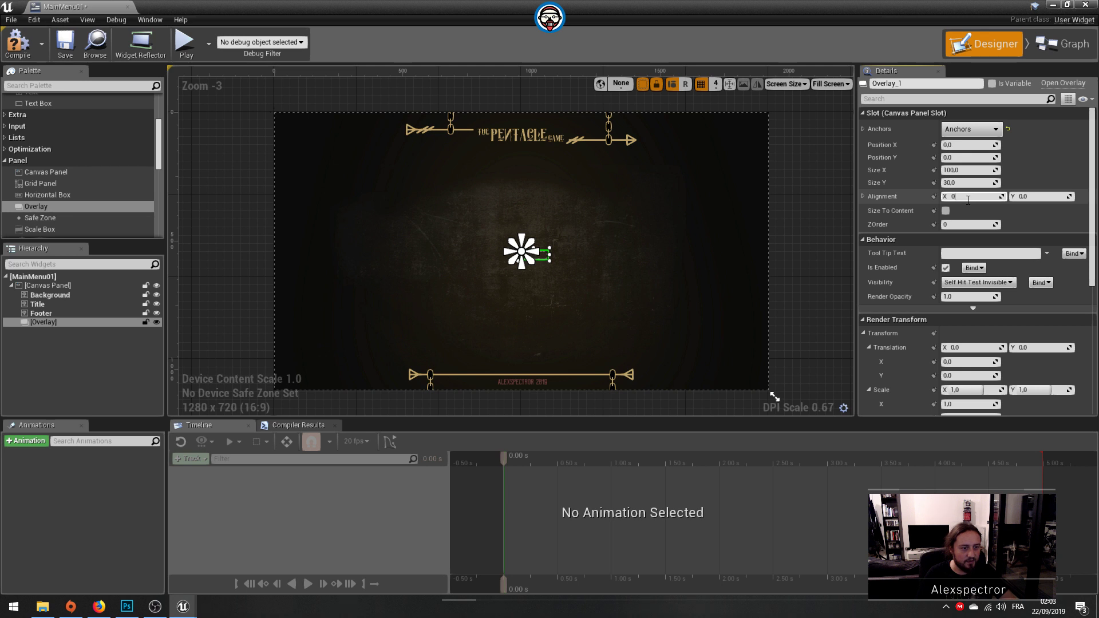
Step: Set the Overlay's alignment to X 0.5 and Y 0.5 and enable Size To Content
left_click(1027, 197)
type("0,5")
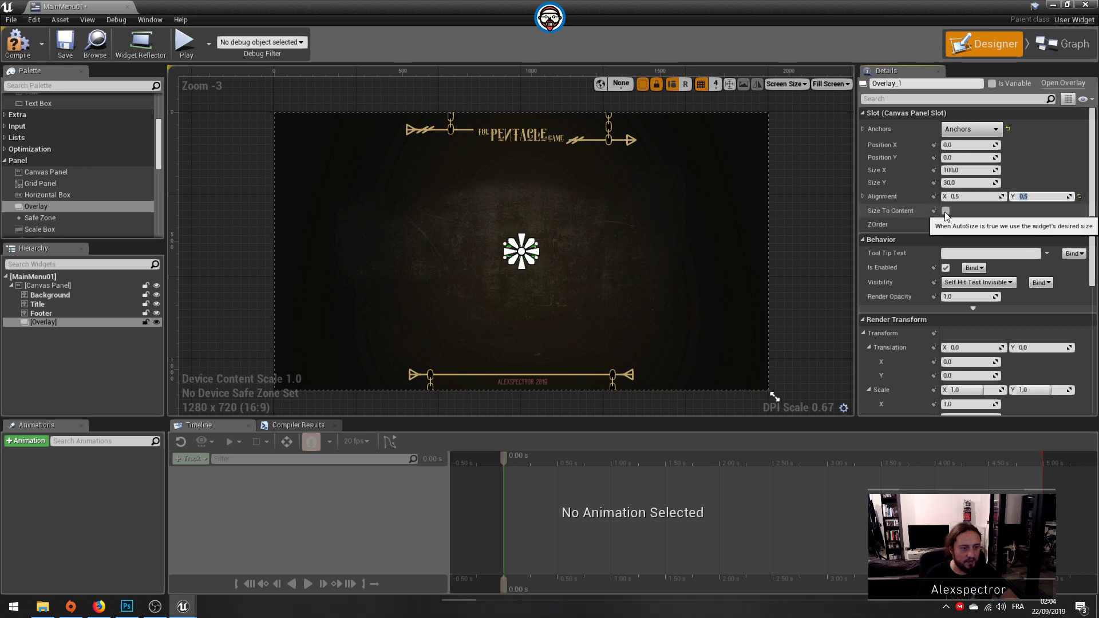
left_click(946, 210)
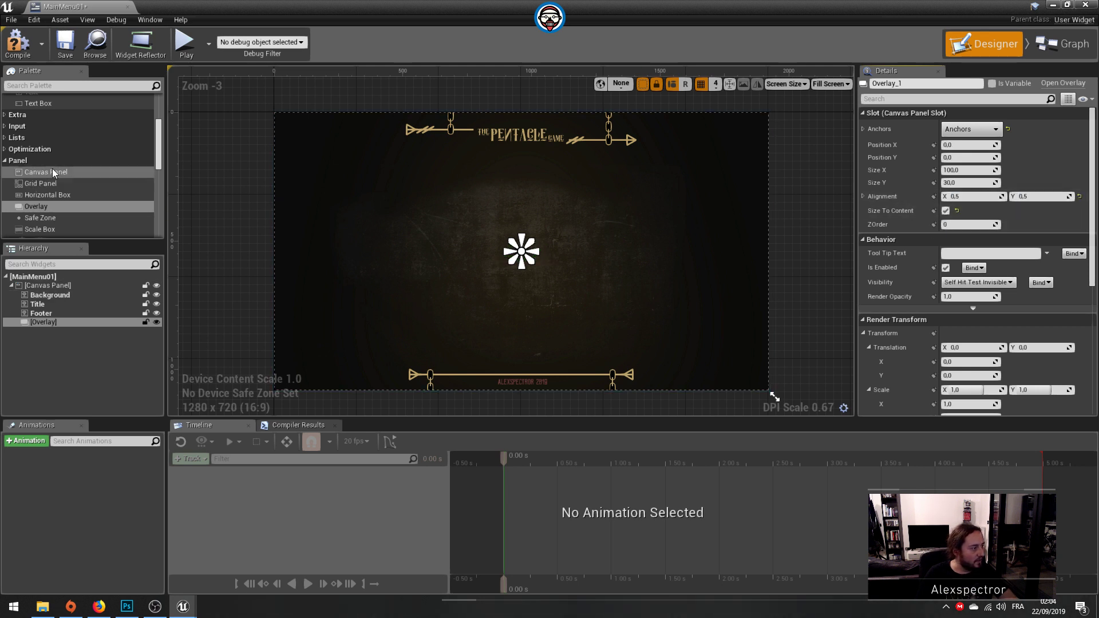
Step: Add an Image widget inside the Overlay and name it Wheelbg
left_click(37, 87)
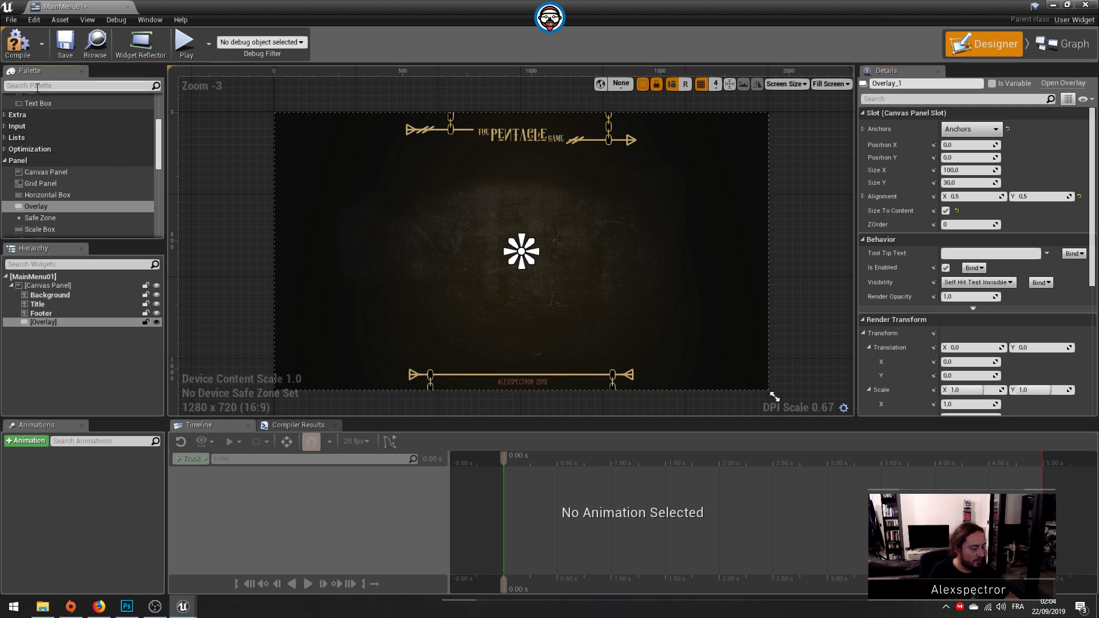
type("image")
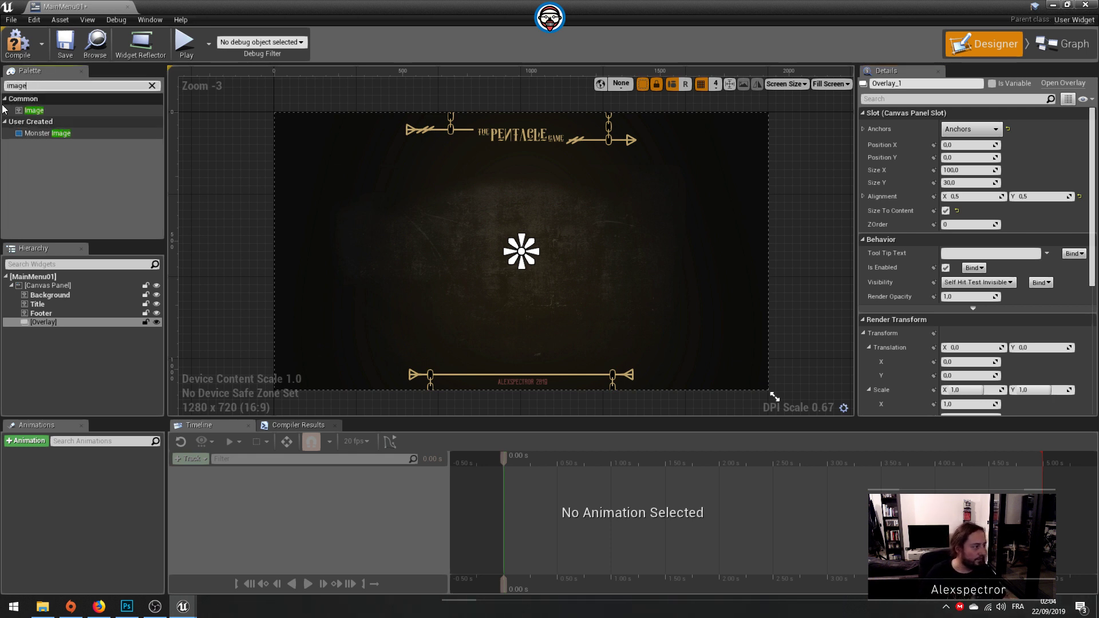
left_click_drag(33, 110, 57, 331)
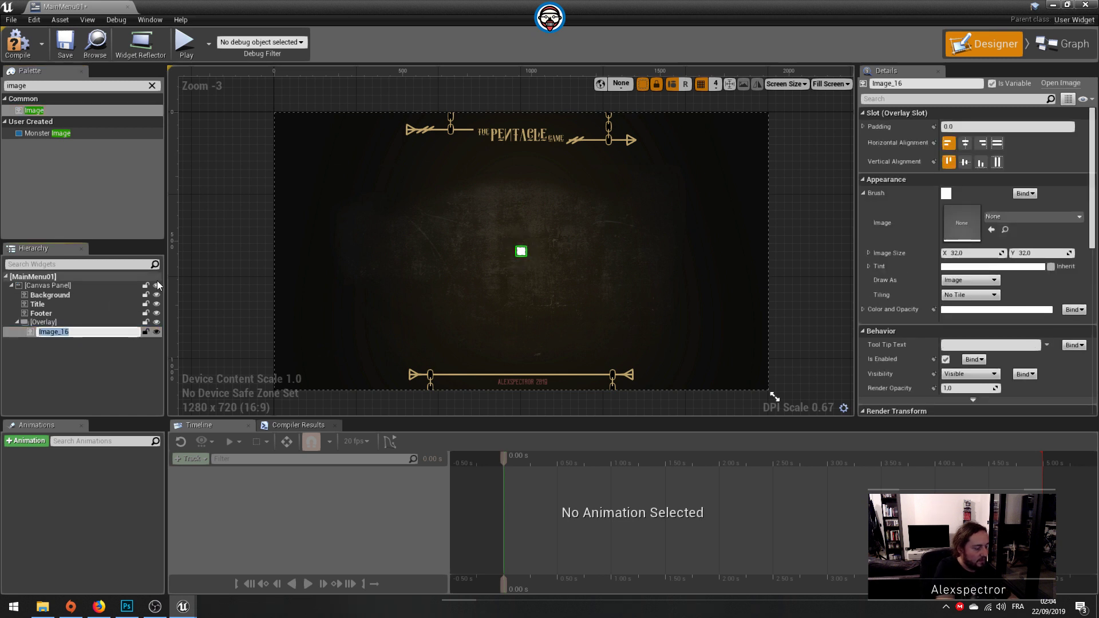
type("Wheel")
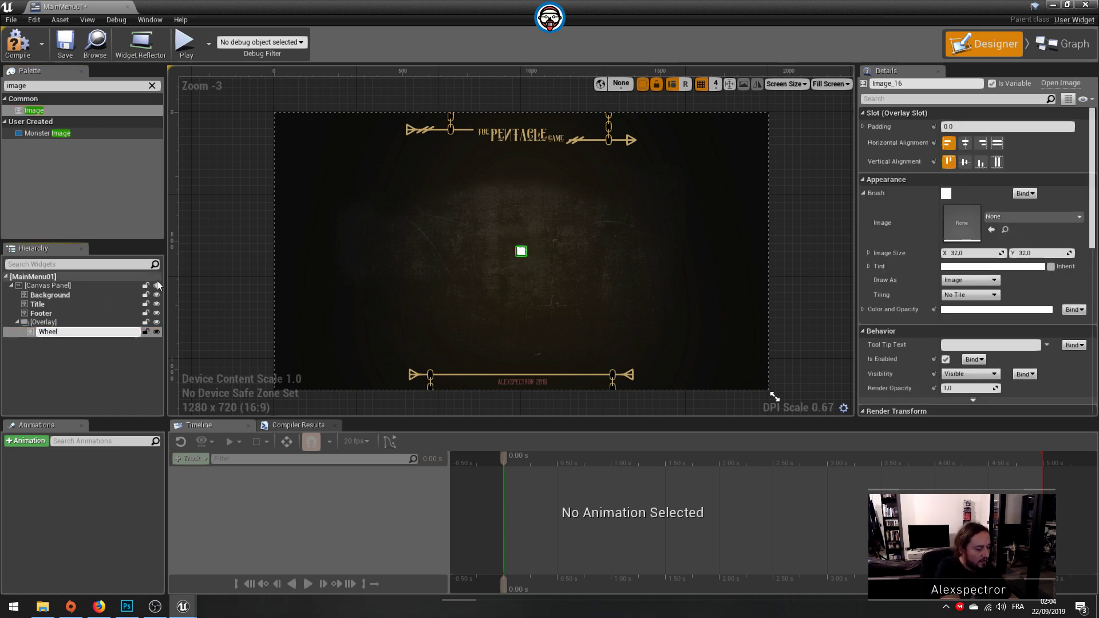
type("bg")
key("Return")
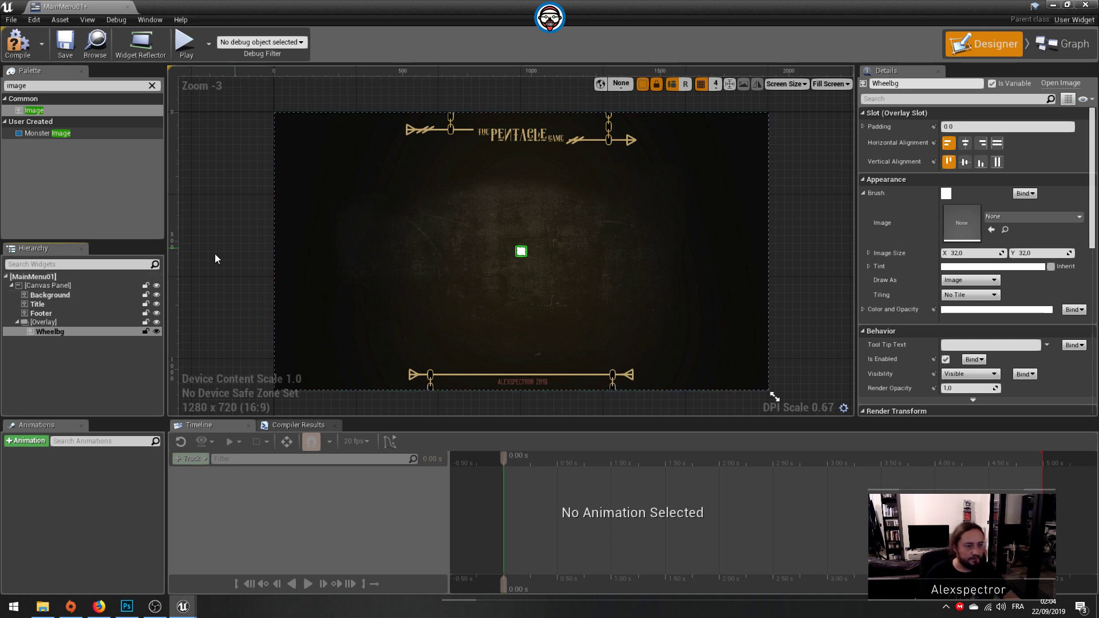
Step: Try the mainmenu-wheel-button-bg texture on the Wheelbg image and replace it with the mainmenu-wheel-center-pentacle texture
left_click(1014, 217)
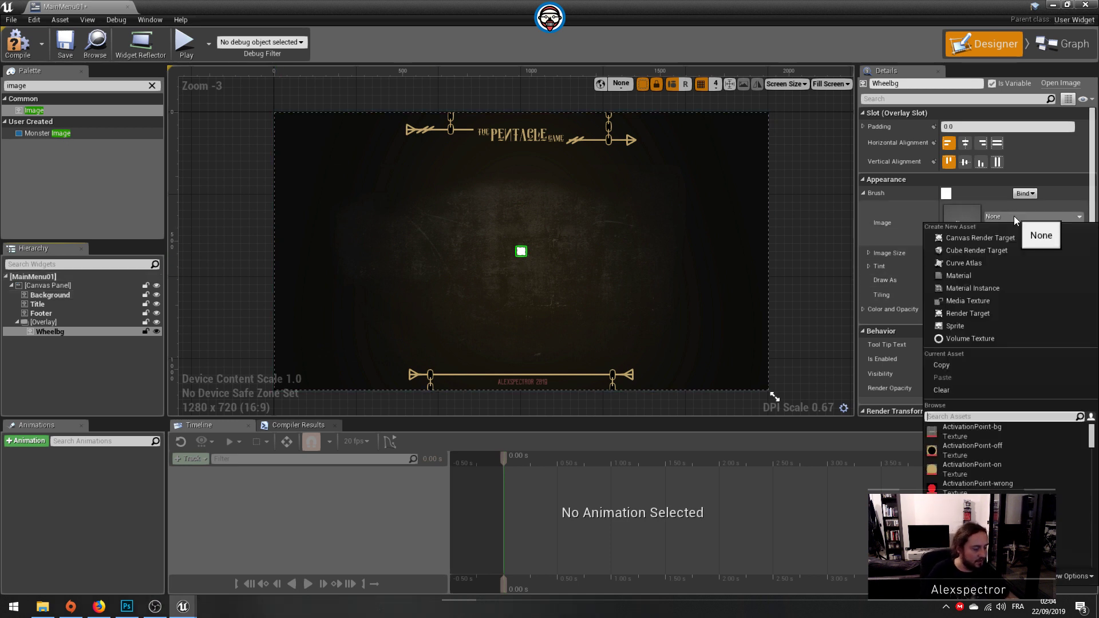
type("wheel")
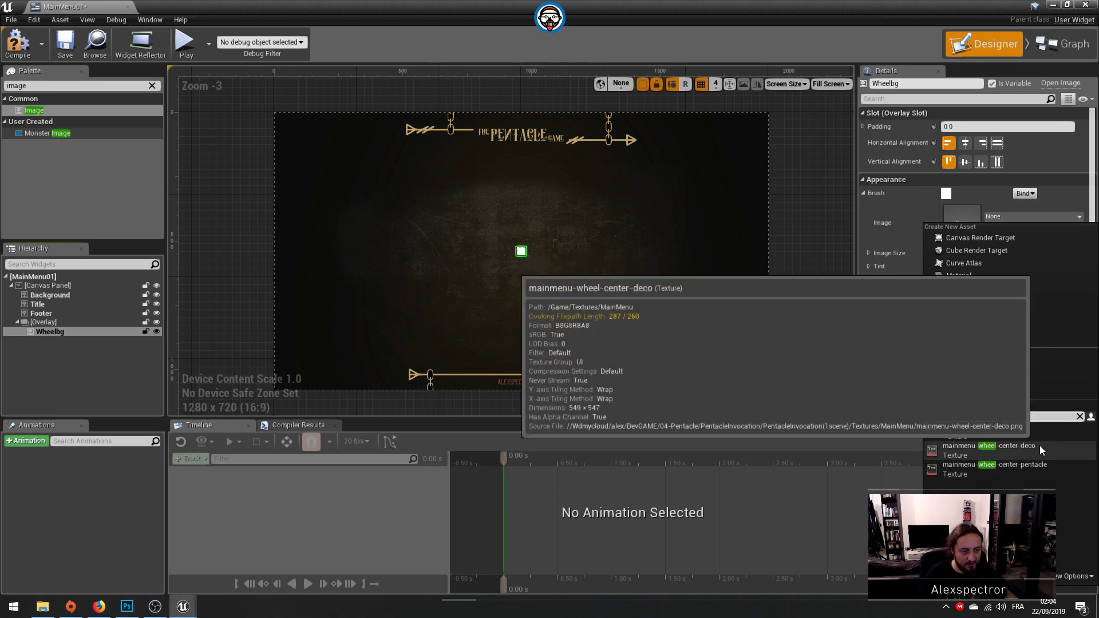
left_click(1038, 428)
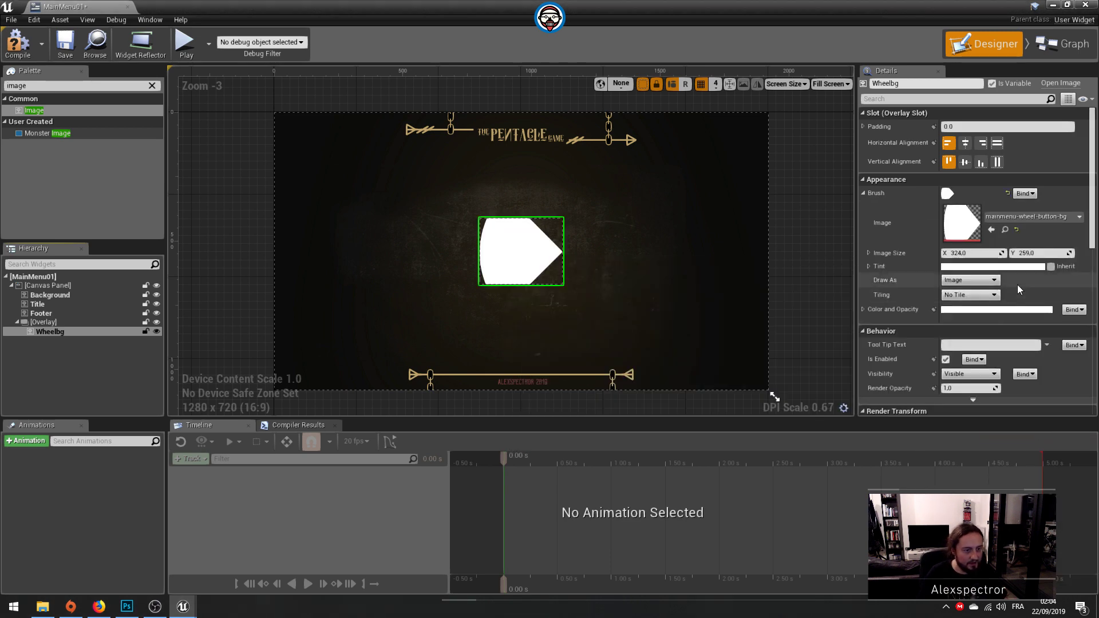
left_click(1028, 216)
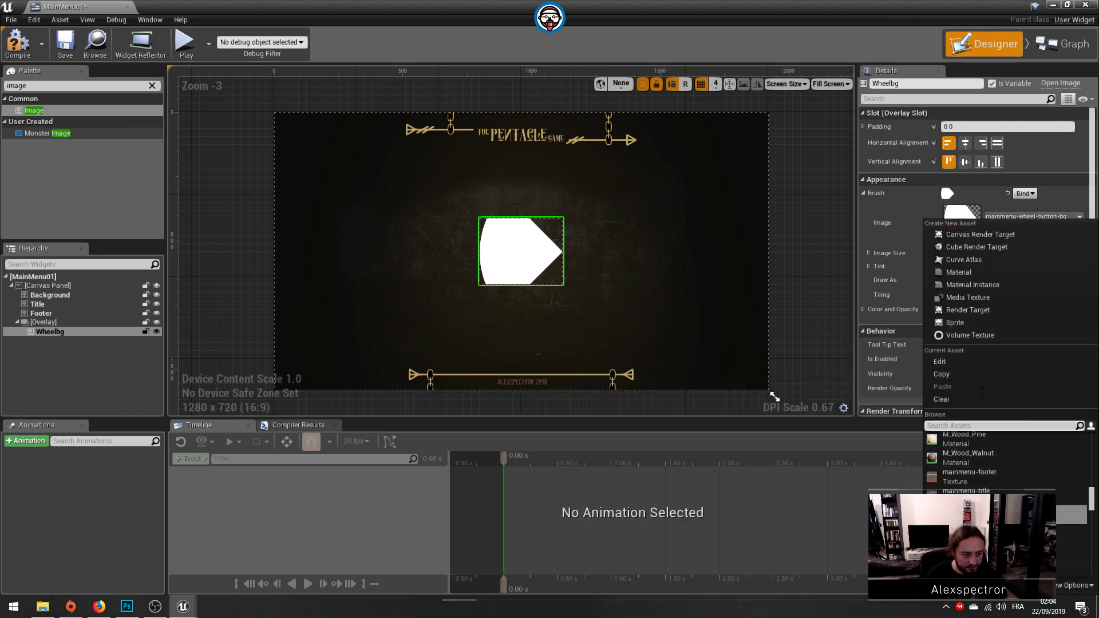
left_click(981, 553)
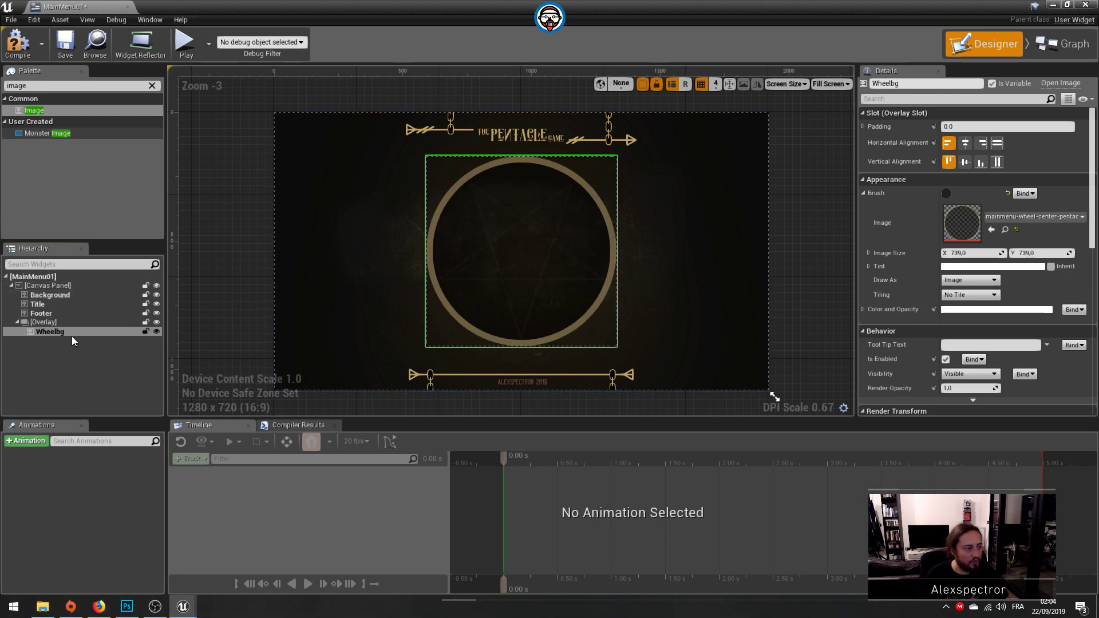
Step: Duplicate the Wheelbg image inside the Overlay and rename the copy WheelDeco
left_click(46, 338)
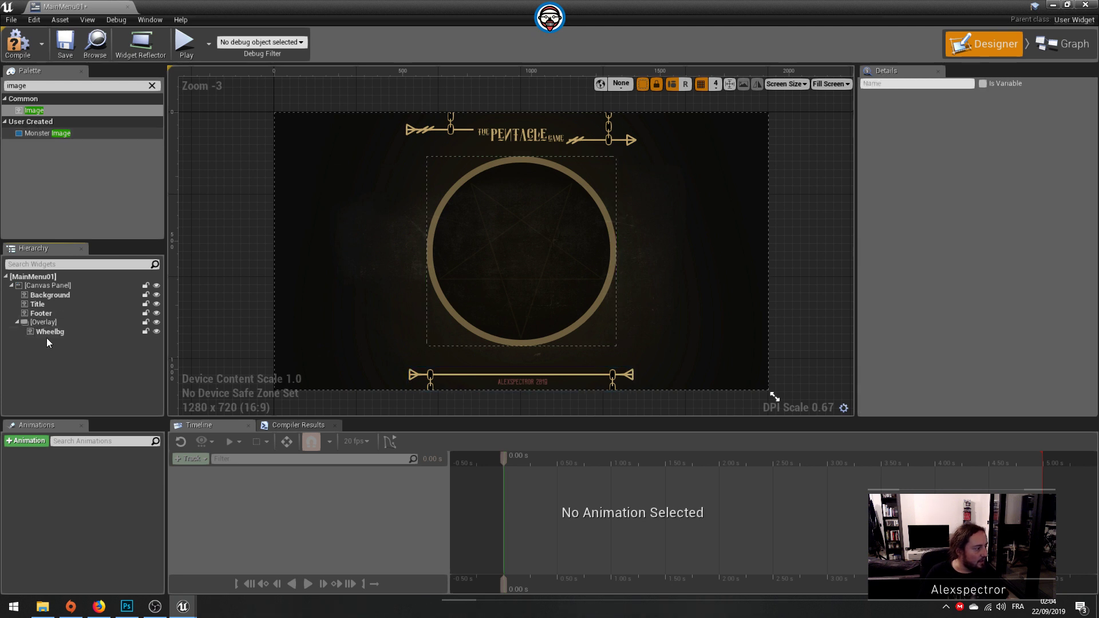
left_click(48, 333)
key("ctrl+w")
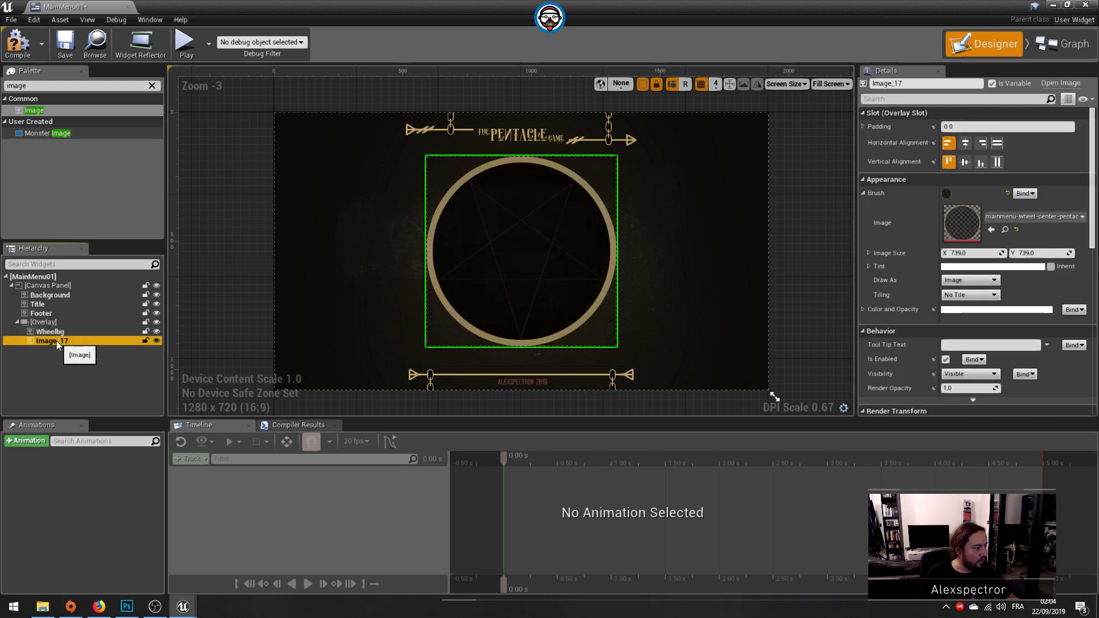
double_click(56, 344)
type("WheelDeco")
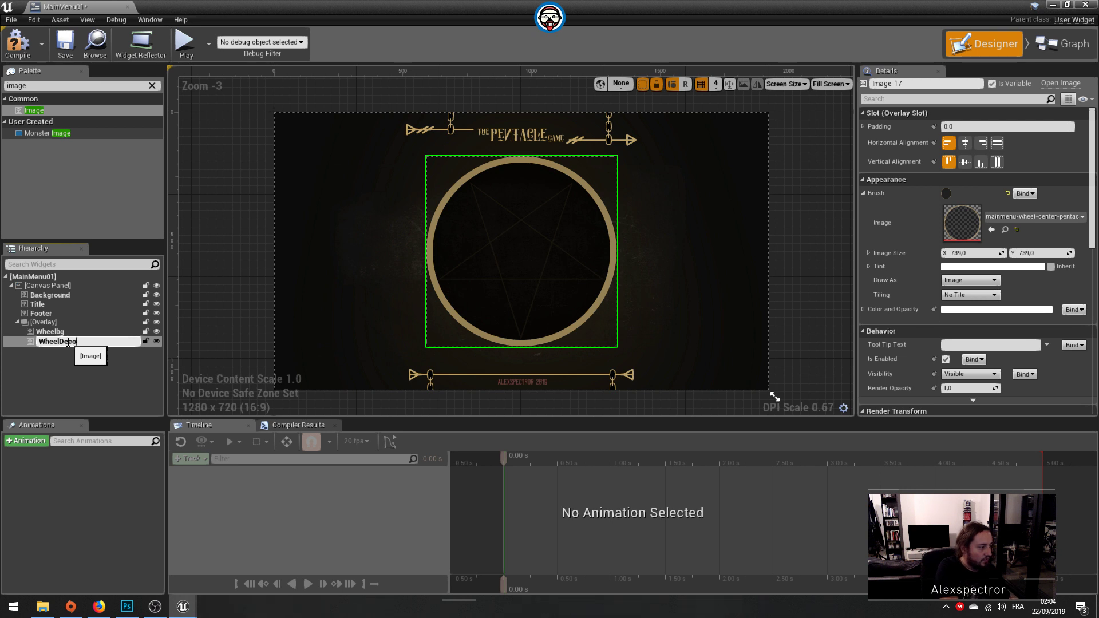
key("Return")
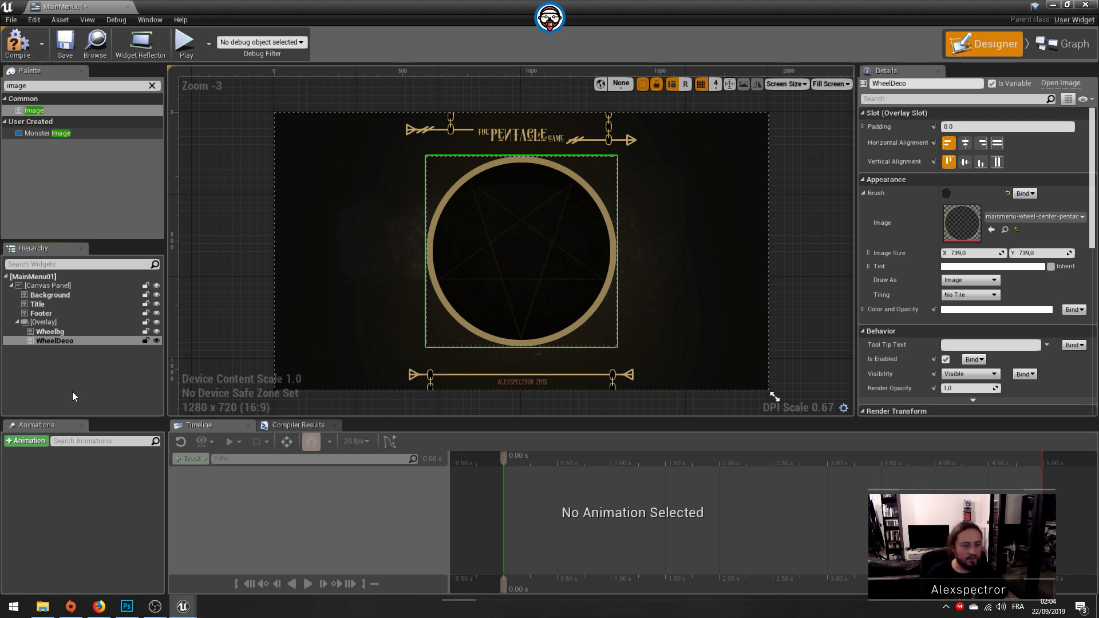
Step: Assign the mainmenu-wheel-center-deco texture to WheelDeco and centre it horizontally and vertically within the Overlay
left_click(1024, 216)
left_click(989, 490)
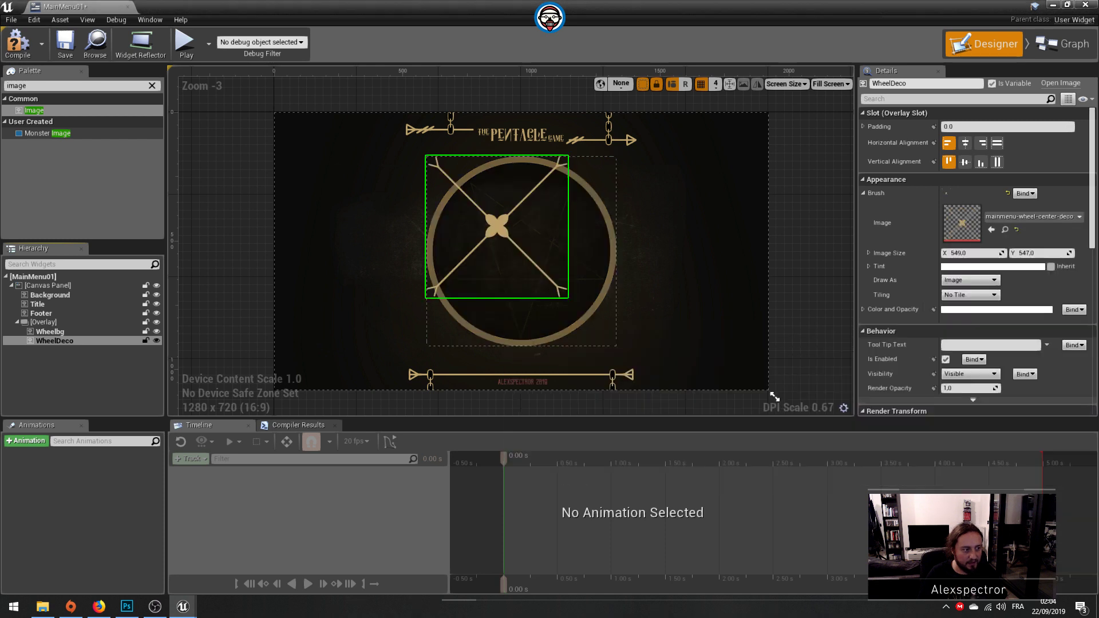
left_click(965, 143)
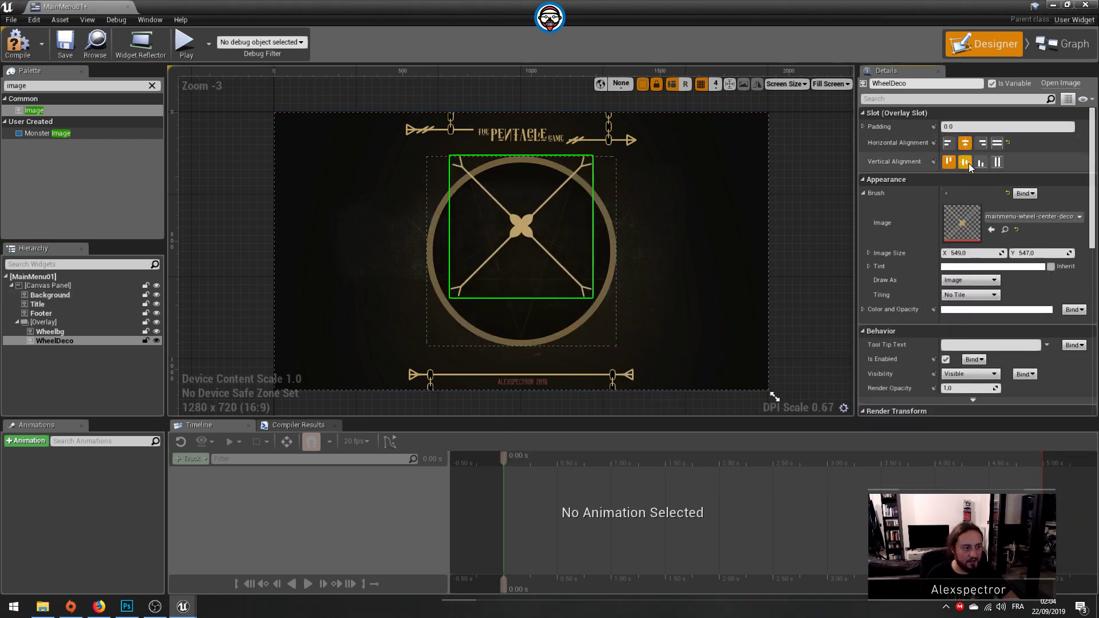
left_click(965, 162)
Step: Save the MainMenu01 widget with the finished wheel images
left_click(240, 242)
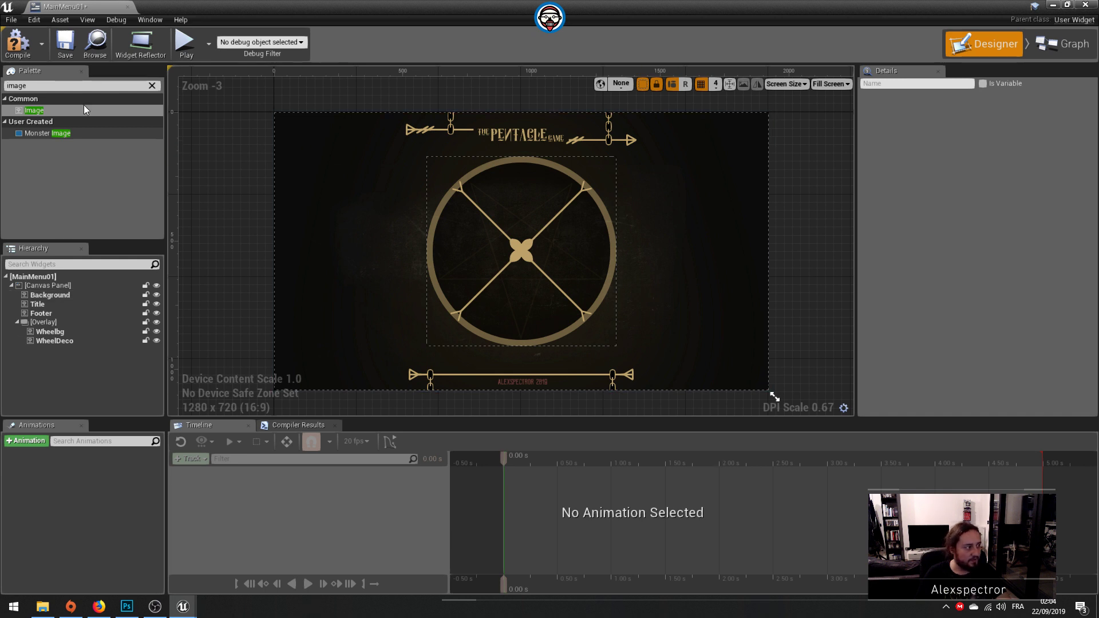
left_click(66, 44)
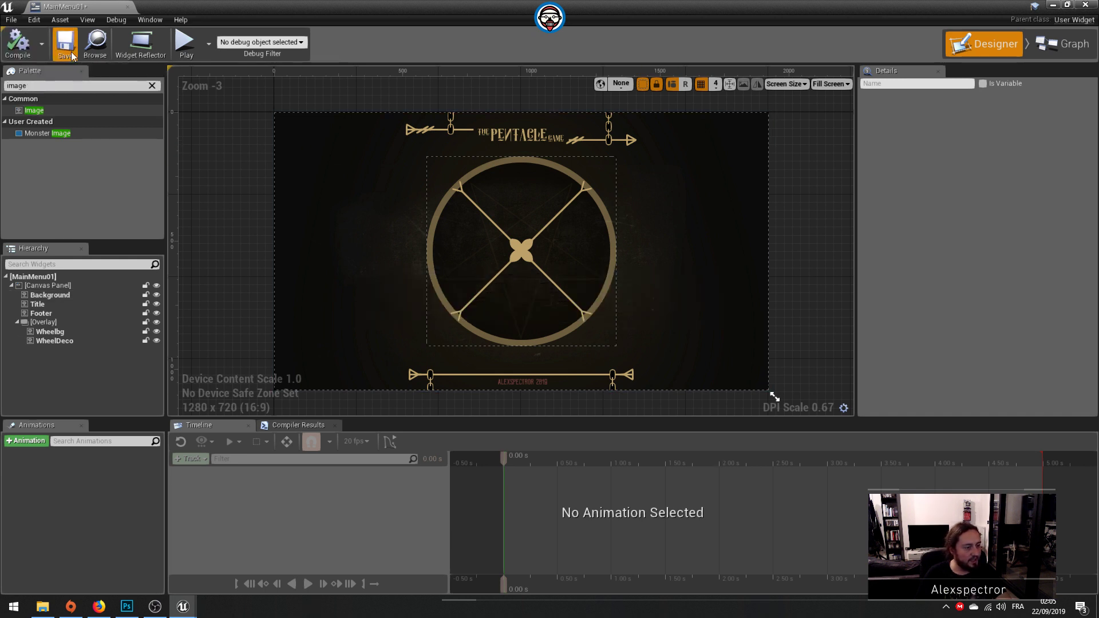
left_click(608, 271)
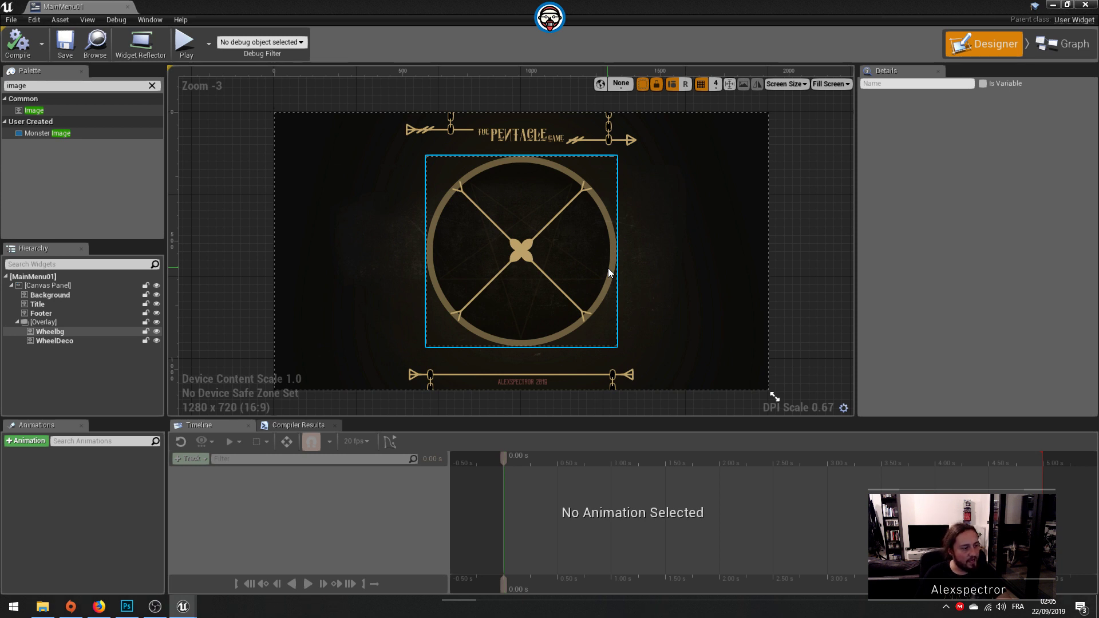
Step: Return to the level editor and clear the mainmenu search from the Content Browser
left_click(1052, 5)
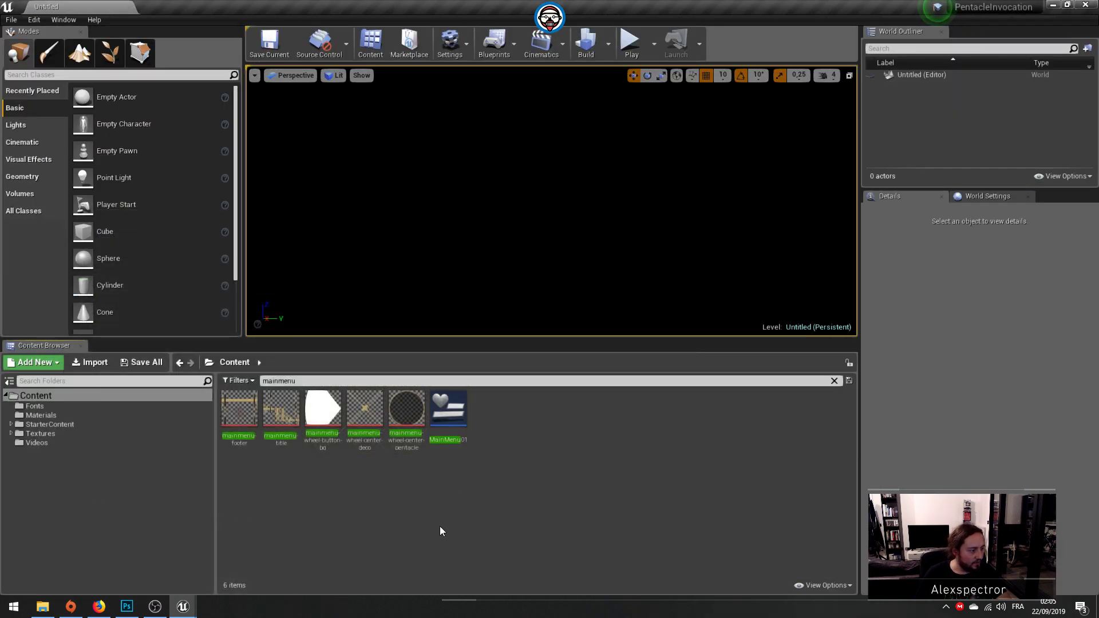
left_click(288, 381)
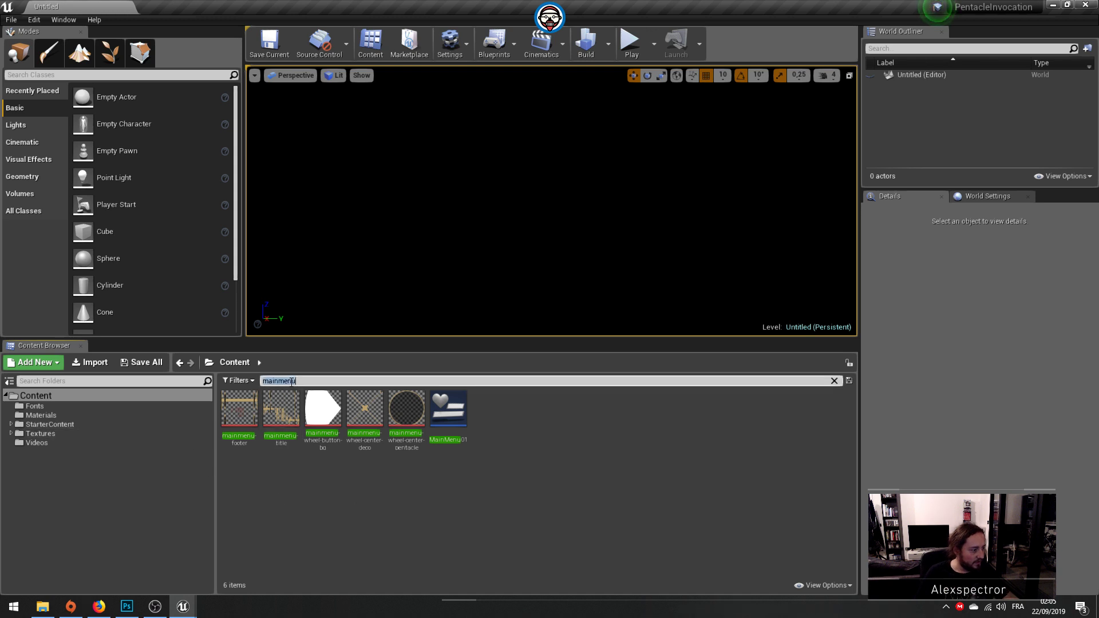
key("BackSpace")
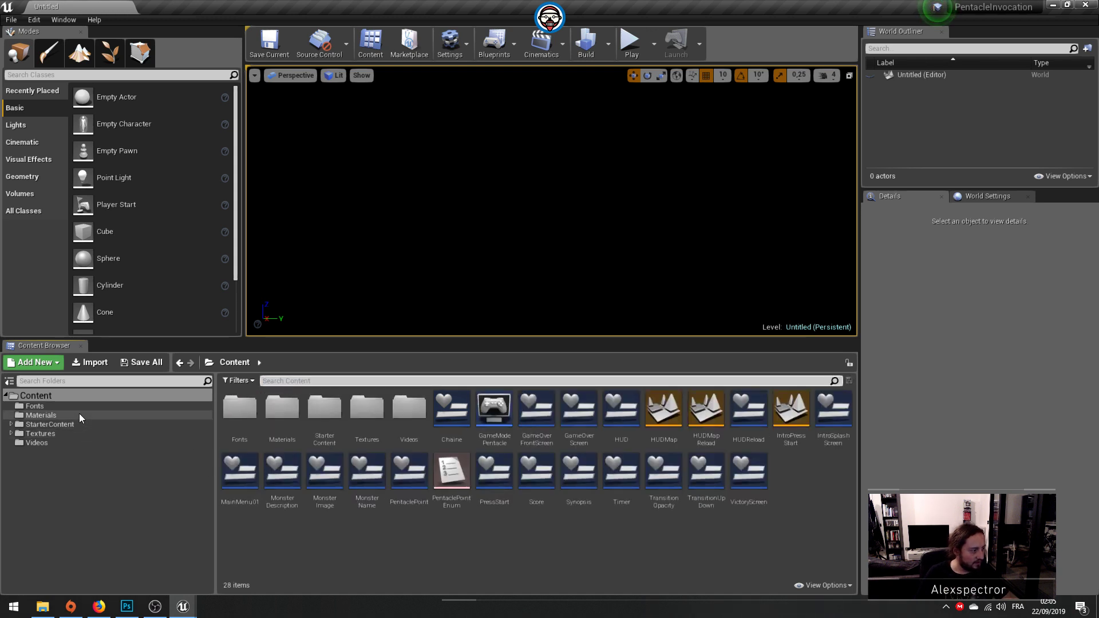
Step: Create a new folder in the Content root and name it WidgetBlueprint
left_click(97, 518)
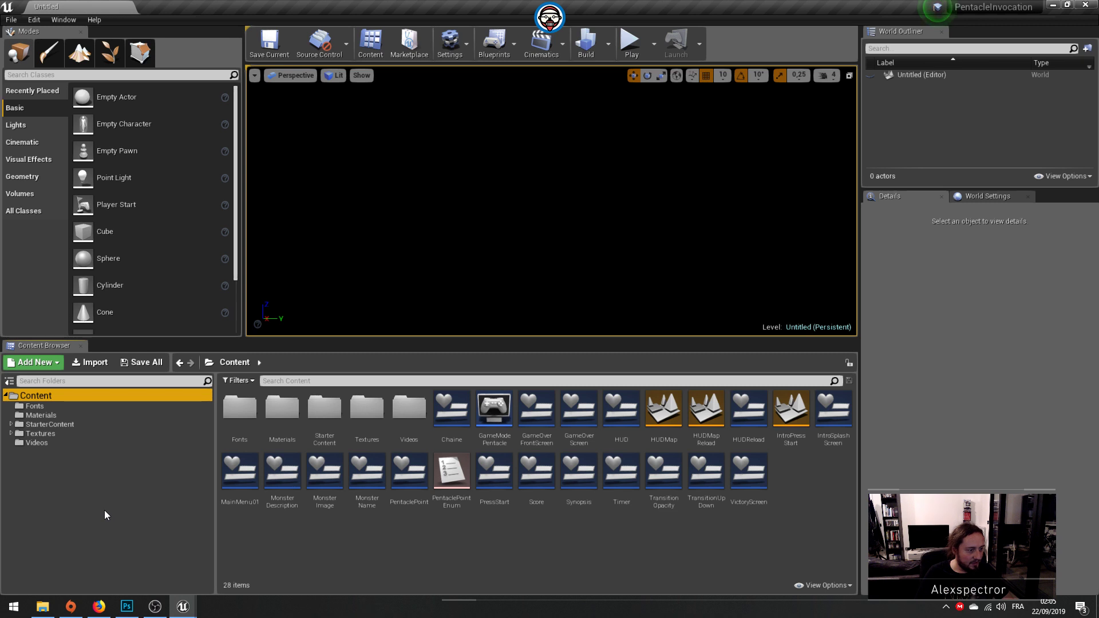
right_click(155, 539)
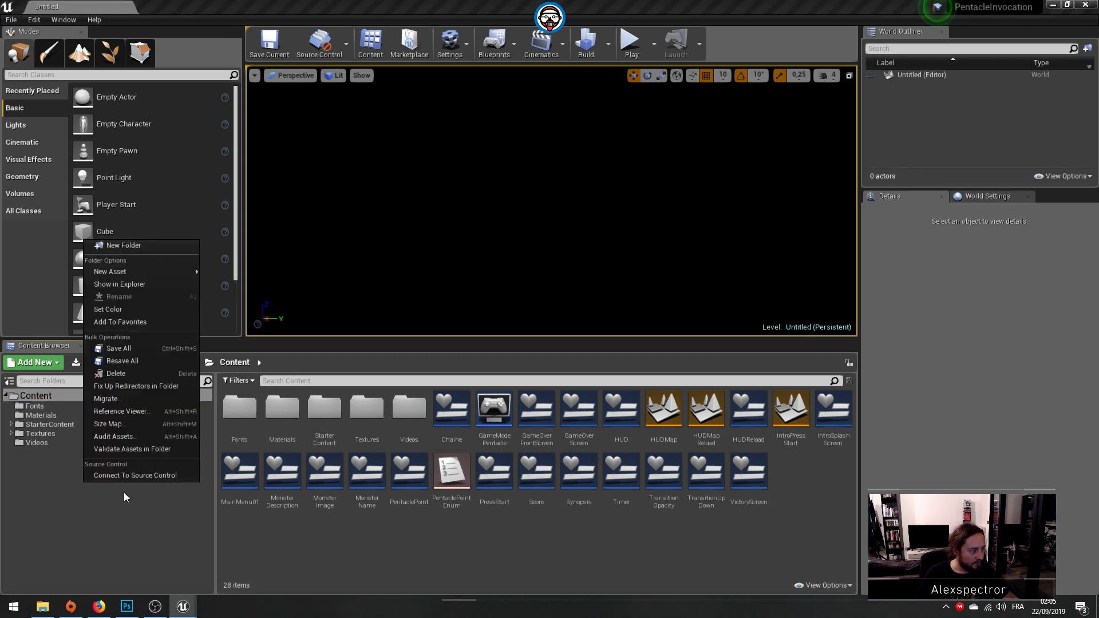
left_click(23, 362)
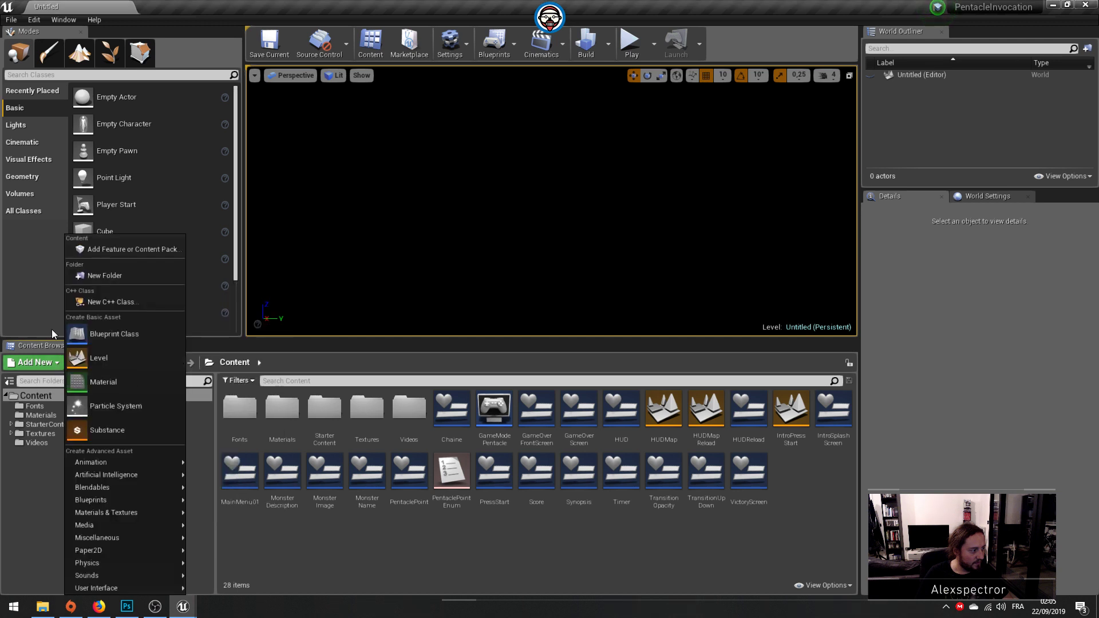
left_click(105, 276)
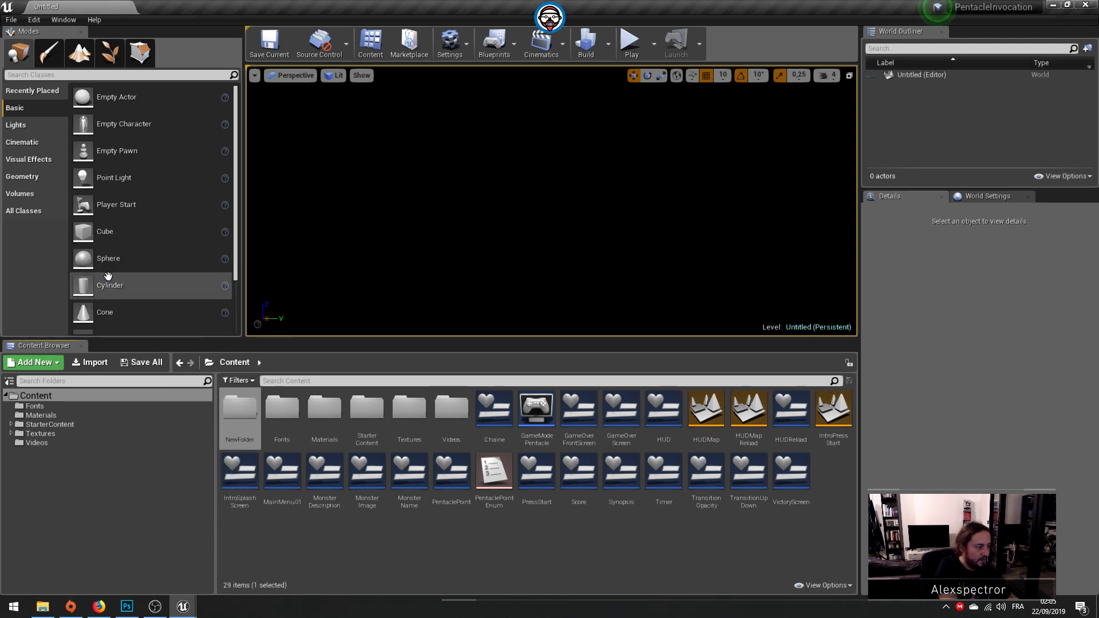
left_click(249, 441)
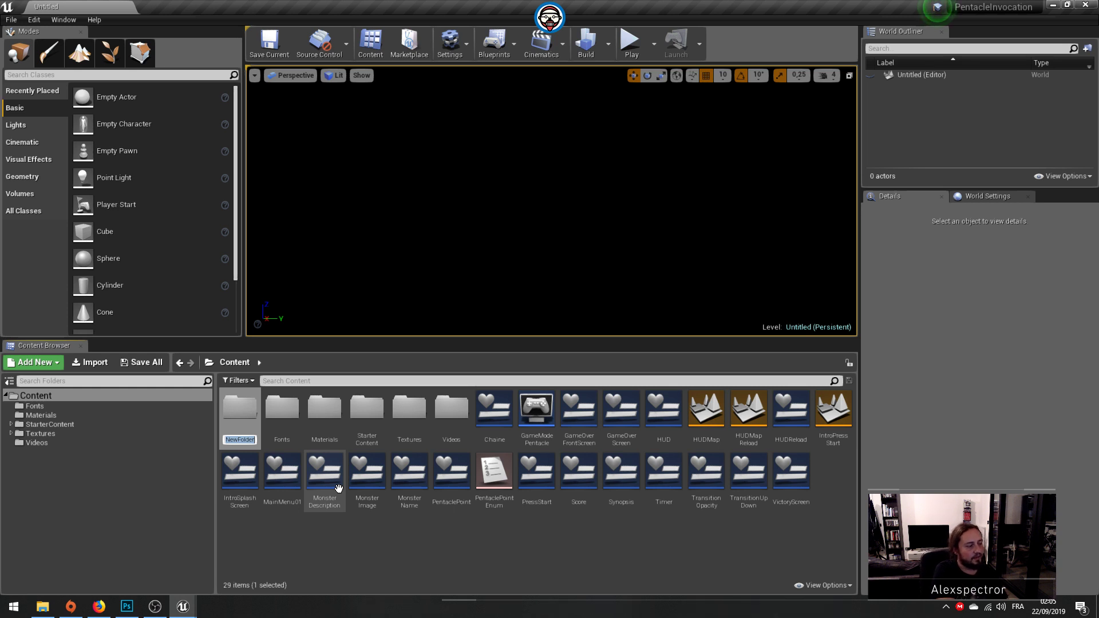
type("W")
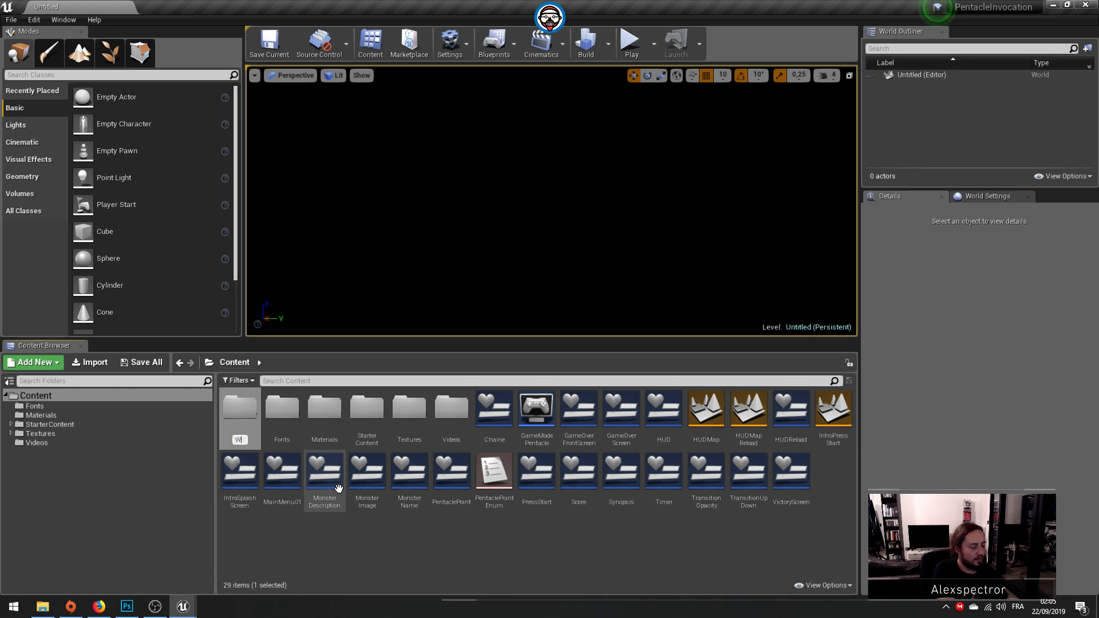
type("idget")
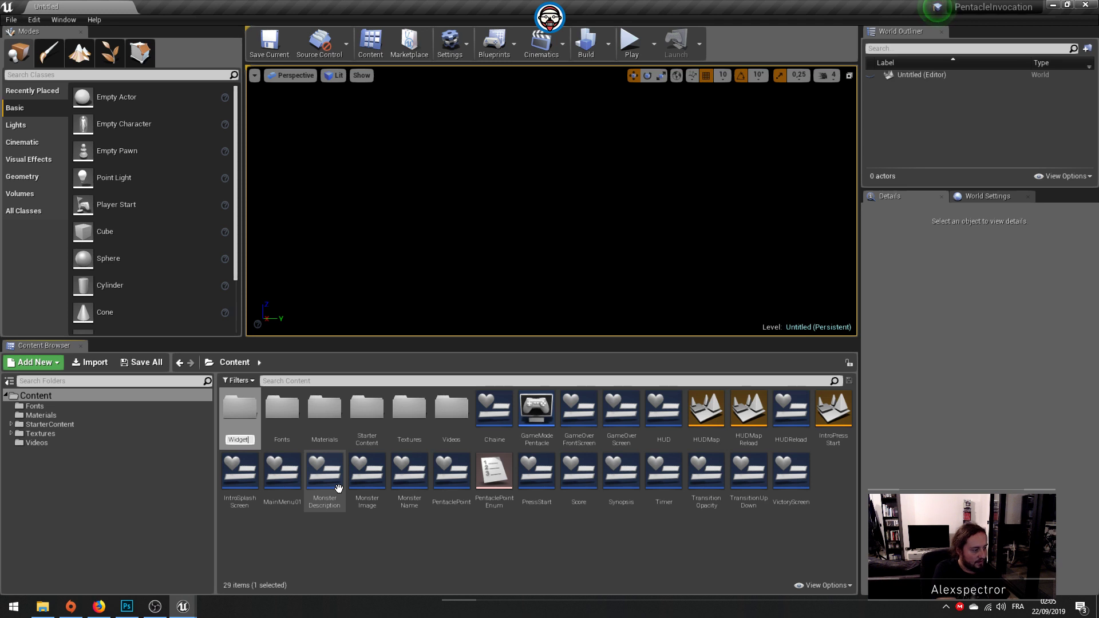
type("Blueprint")
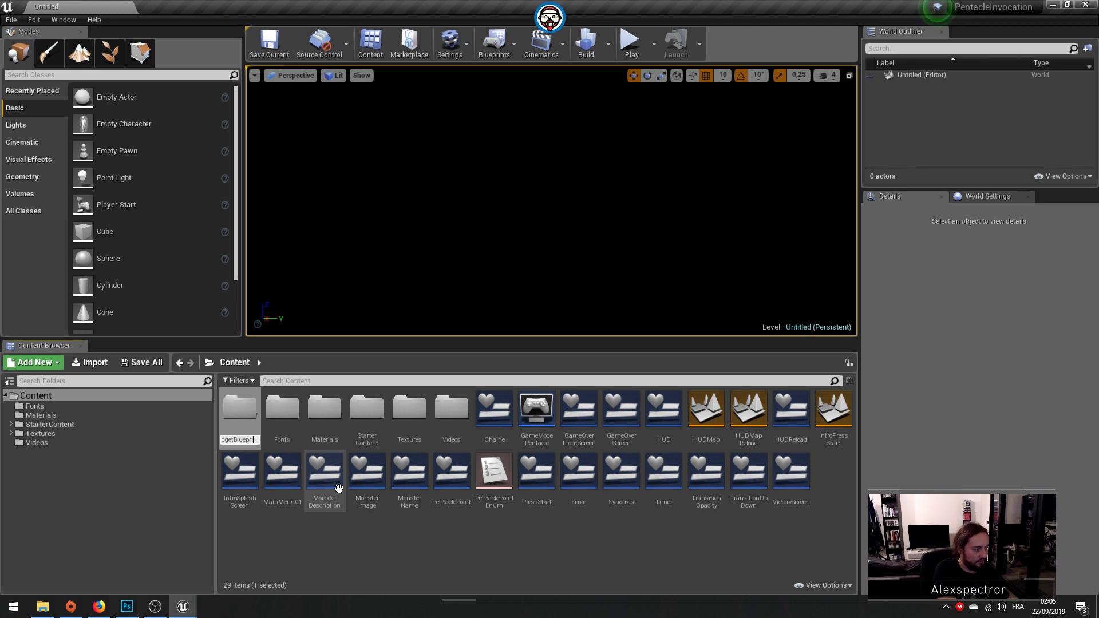
key("Return")
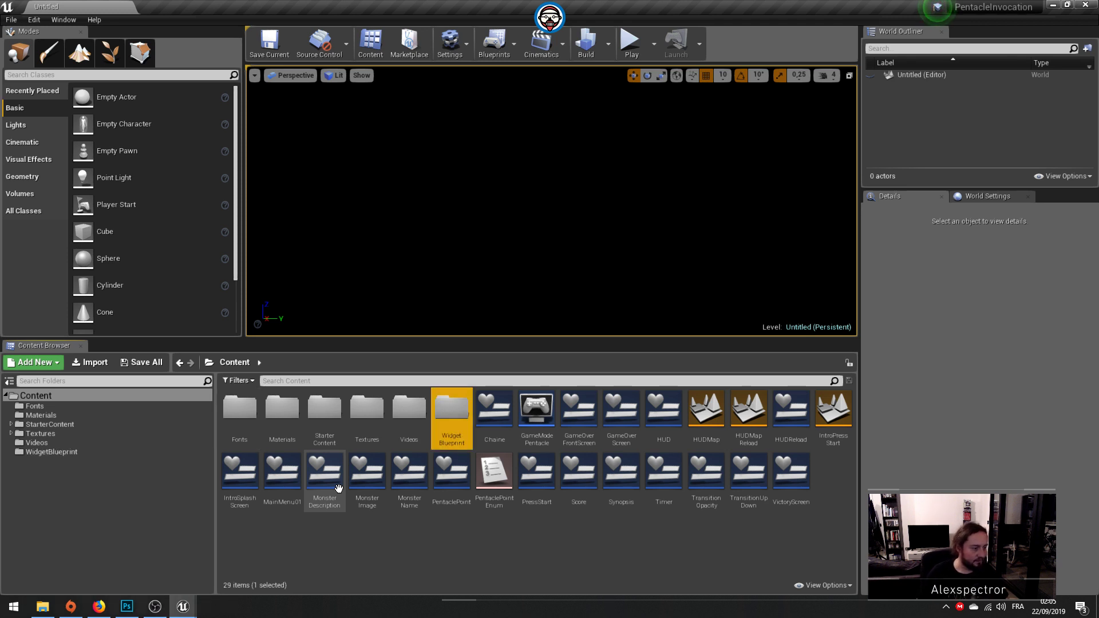
right_click(693, 511)
mouse_move(702, 520)
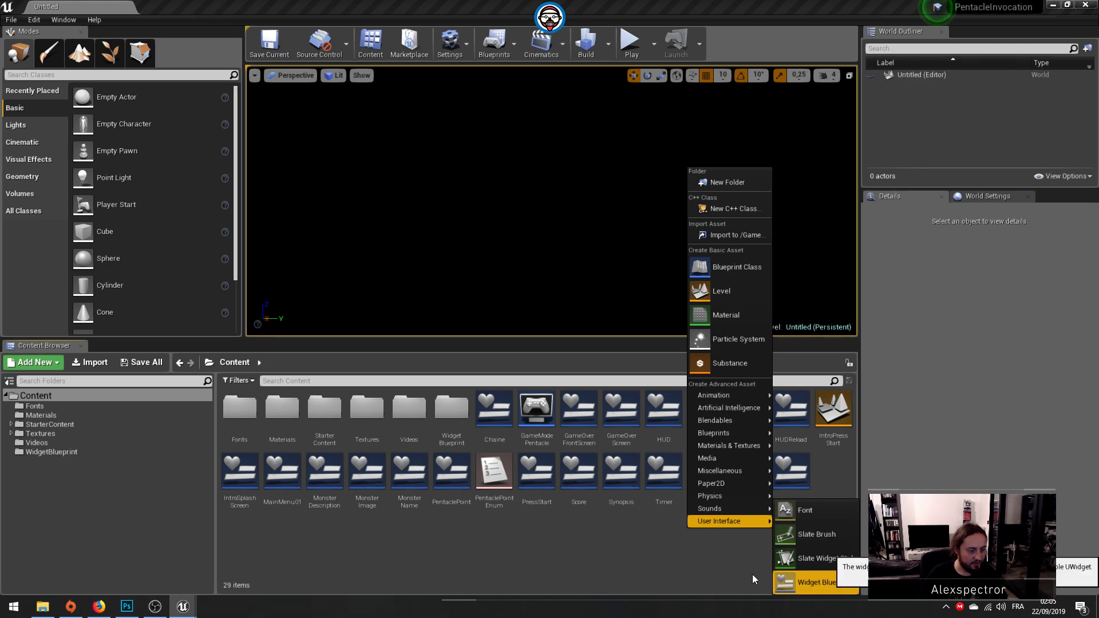
left_click(681, 552)
Step: Move every Widget Blueprint asset from the Content root, from Chaine to VictoryScreen, into the WidgetBlueprint folder, leaving the levels, GameModePentacle and PentaclePointEnum out
left_click(507, 420)
left_click(578, 407, "ctrl")
left_click(621, 408, "ctrl")
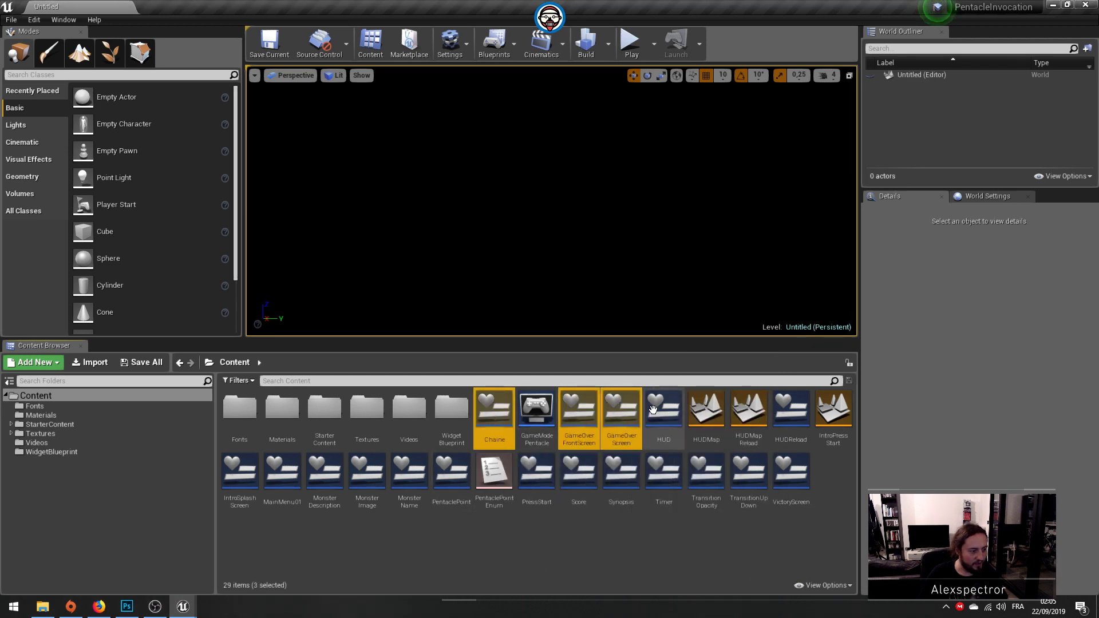
left_click(663, 408, "ctrl")
left_click(790, 408, "ctrl")
left_click(780, 480, "ctrl")
left_click(749, 472, "ctrl")
left_click(707, 473, "ctrl")
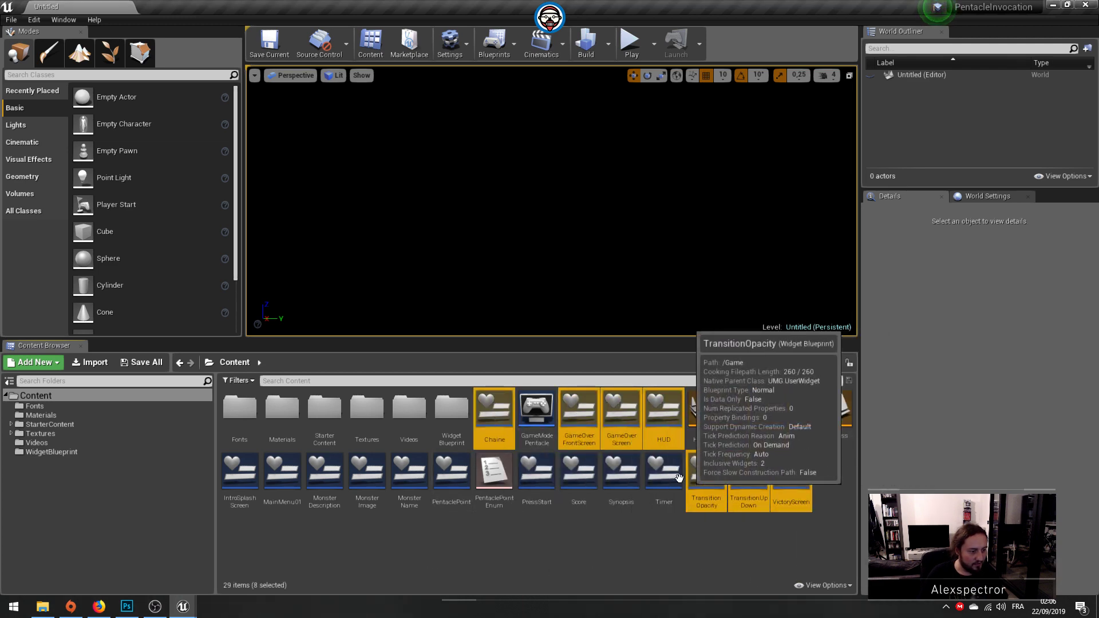
left_click(664, 472, "ctrl")
left_click(621, 472, "ctrl")
left_click(578, 473, "ctrl")
left_click(544, 473, "ctrl")
left_click(452, 473, "ctrl")
left_click(409, 472, "ctrl")
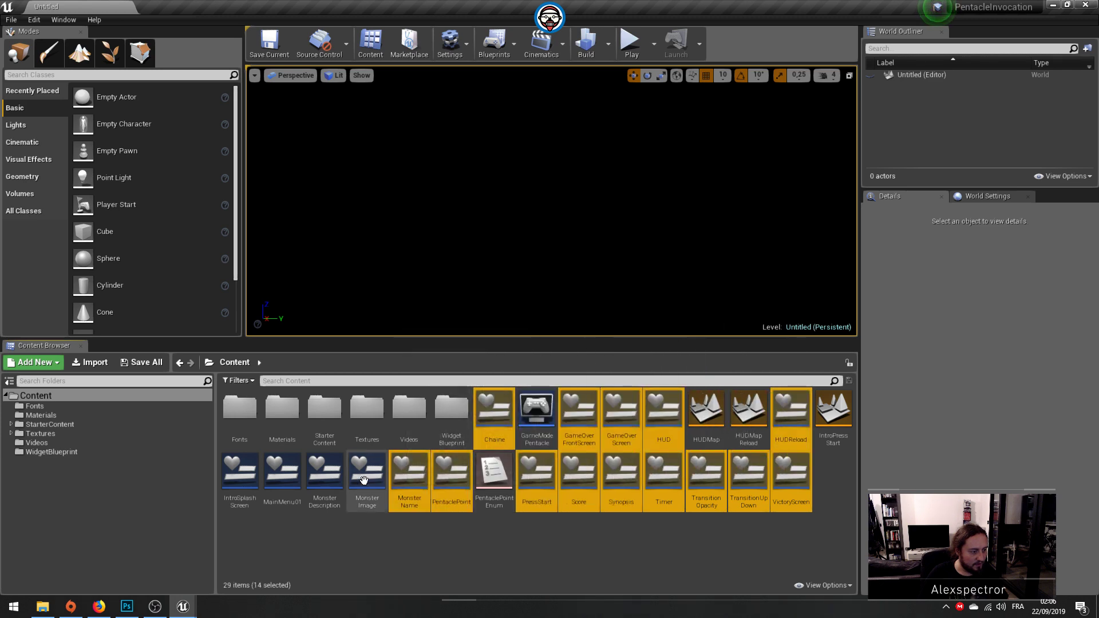
left_click(325, 473, "ctrl")
left_click(380, 476, "ctrl")
left_click(283, 472, "ctrl")
left_click(240, 473, "ctrl")
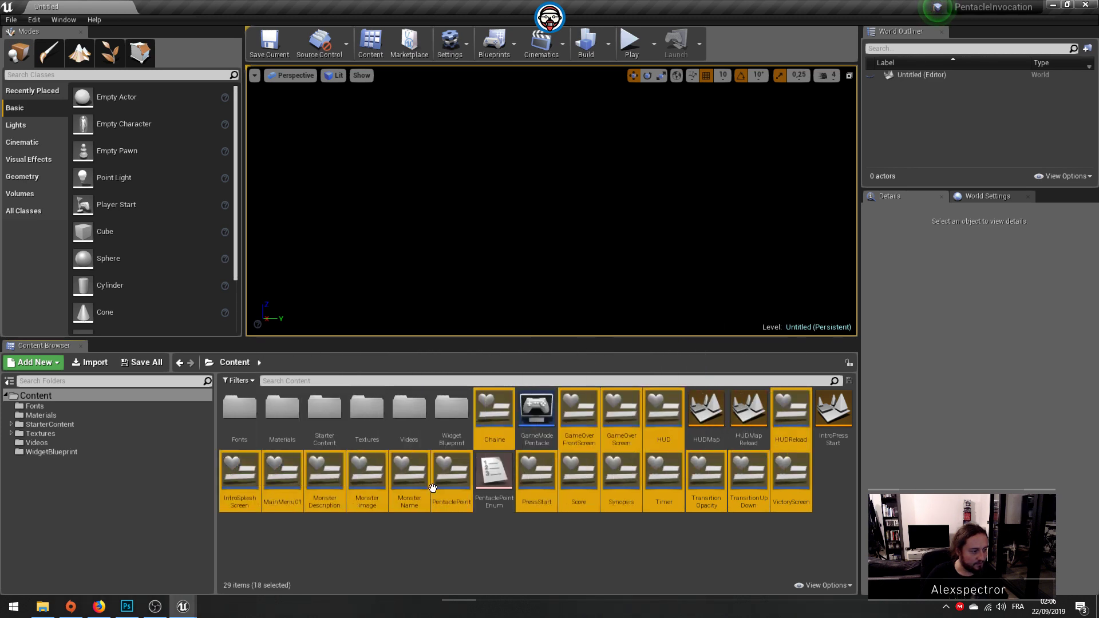
left_click_drag(444, 425, 445, 425)
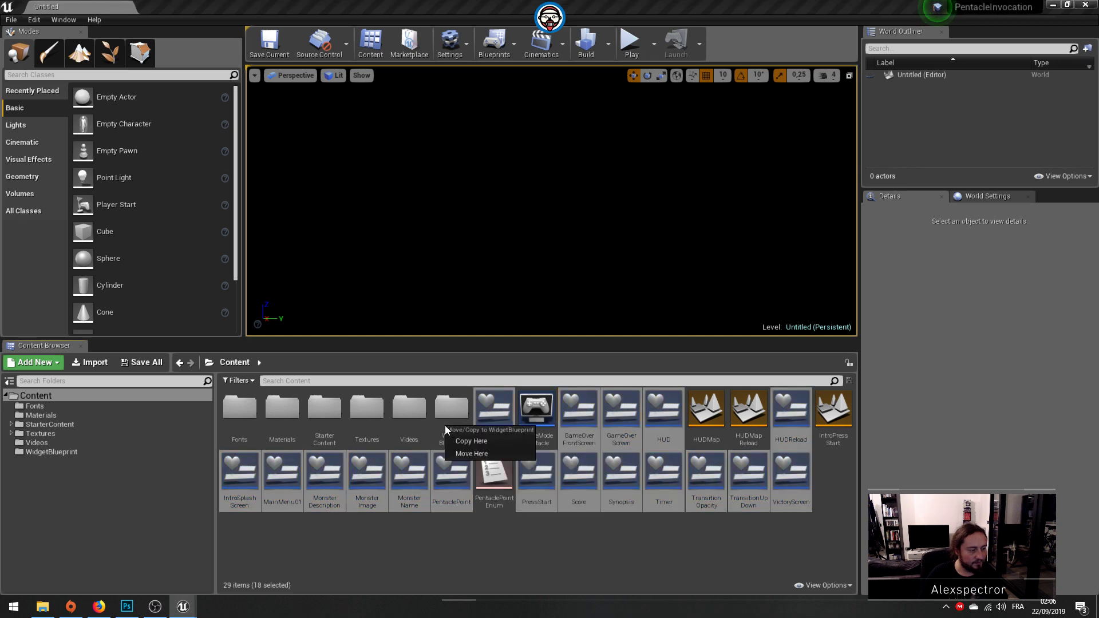
left_click(472, 454)
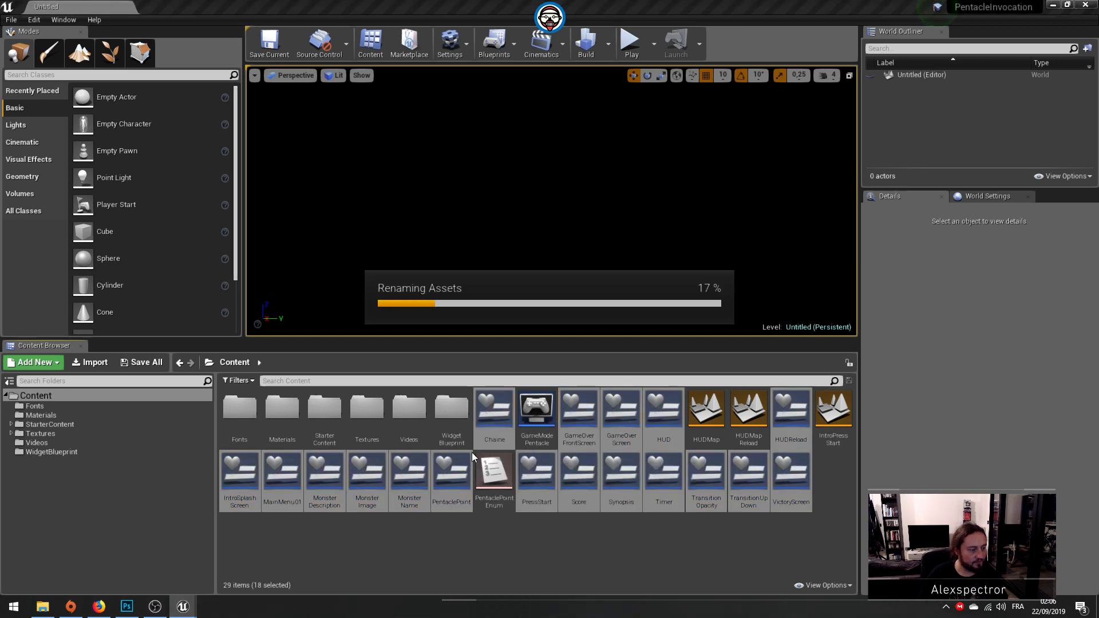
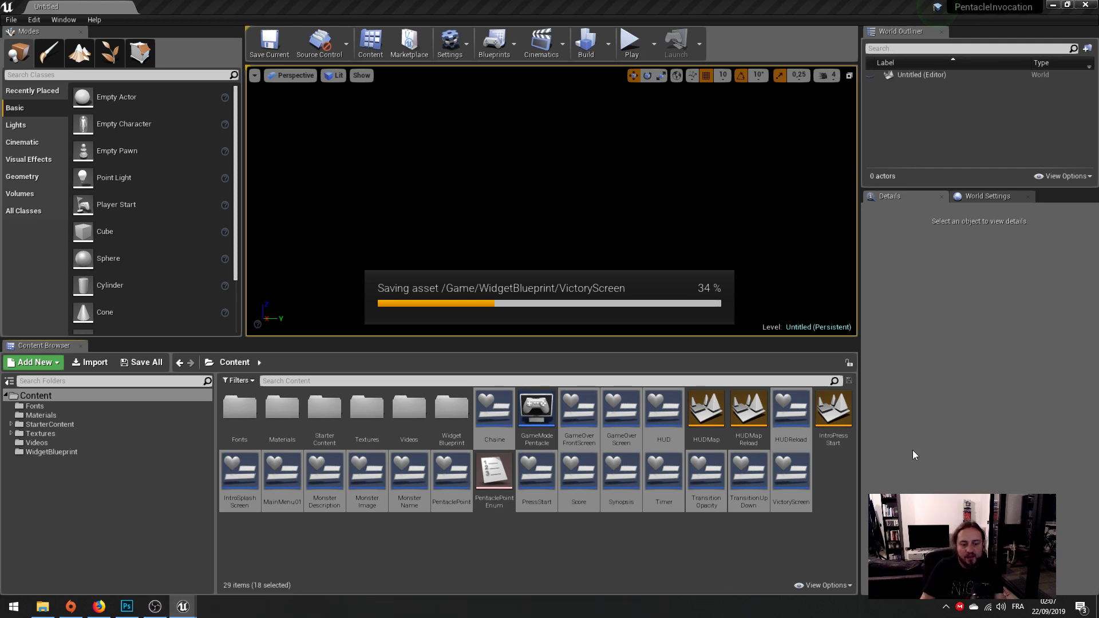
Step: Switch to Photoshop and close the Untitled-5 and Untitled-4 documents without saving, keeping HUD.psd open
key("alt+Tab")
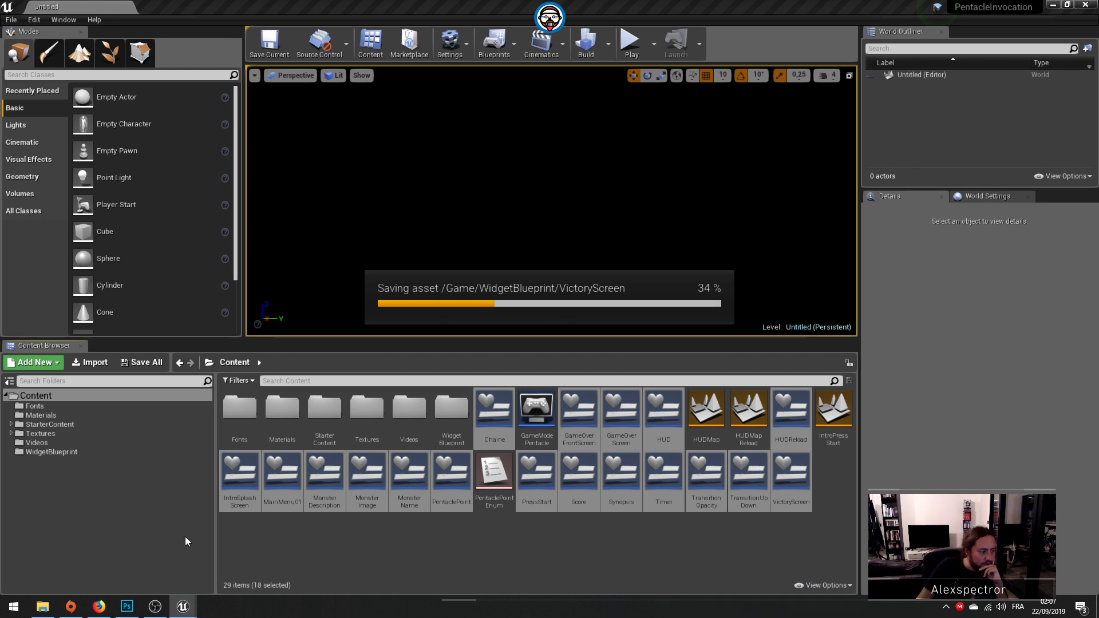
left_click(135, 613)
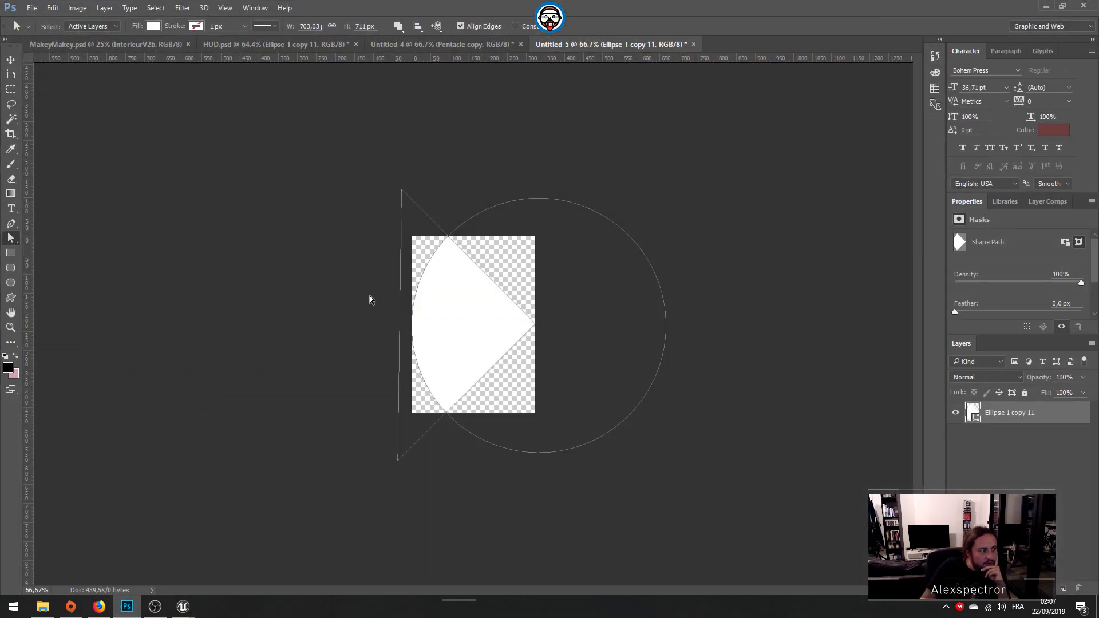
left_click(693, 45)
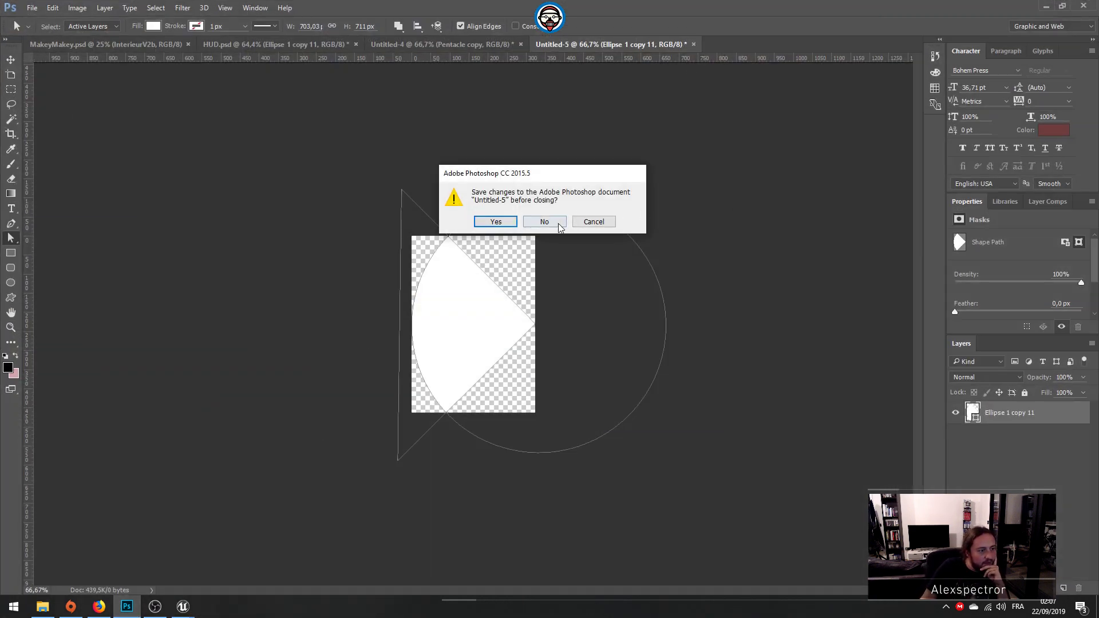
left_click(544, 221)
key("ctrl+Tab")
key("ctrl+w")
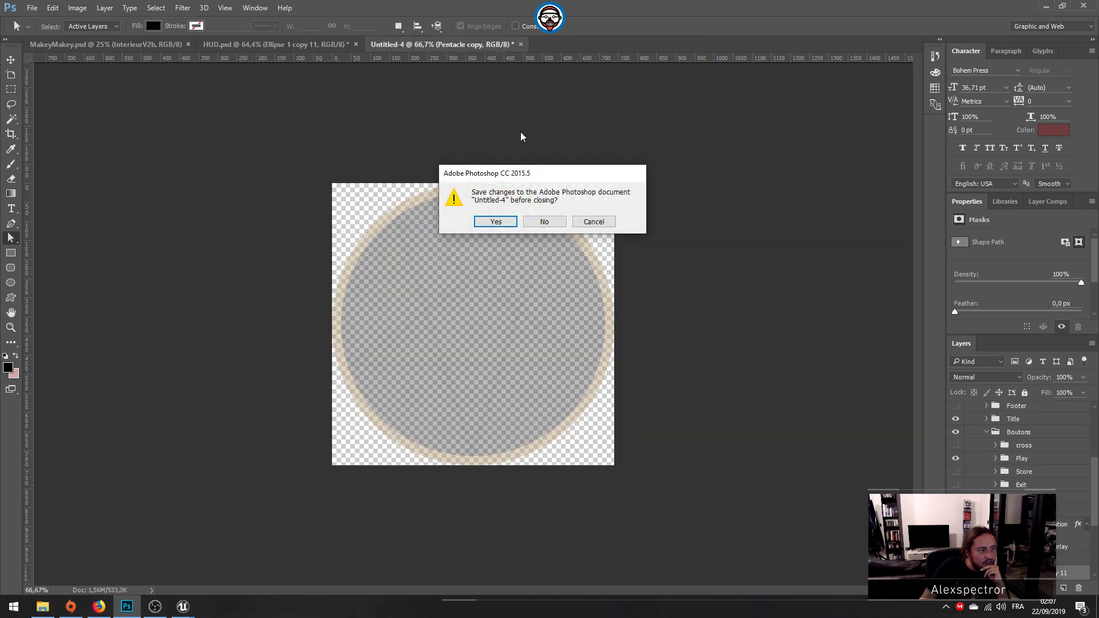
left_click(544, 221)
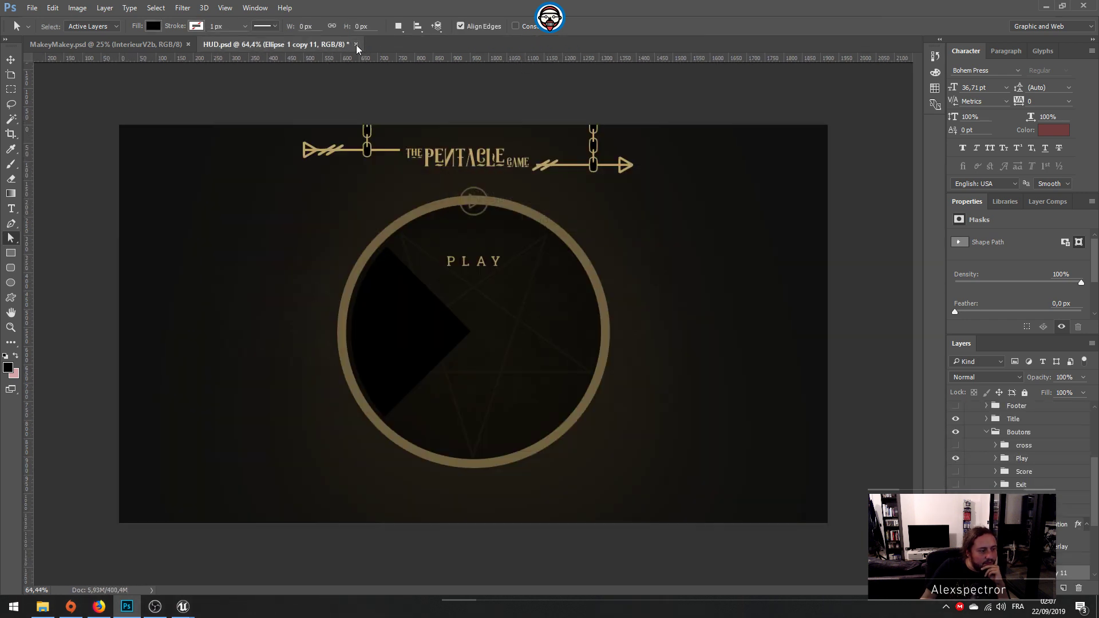
left_click(356, 44)
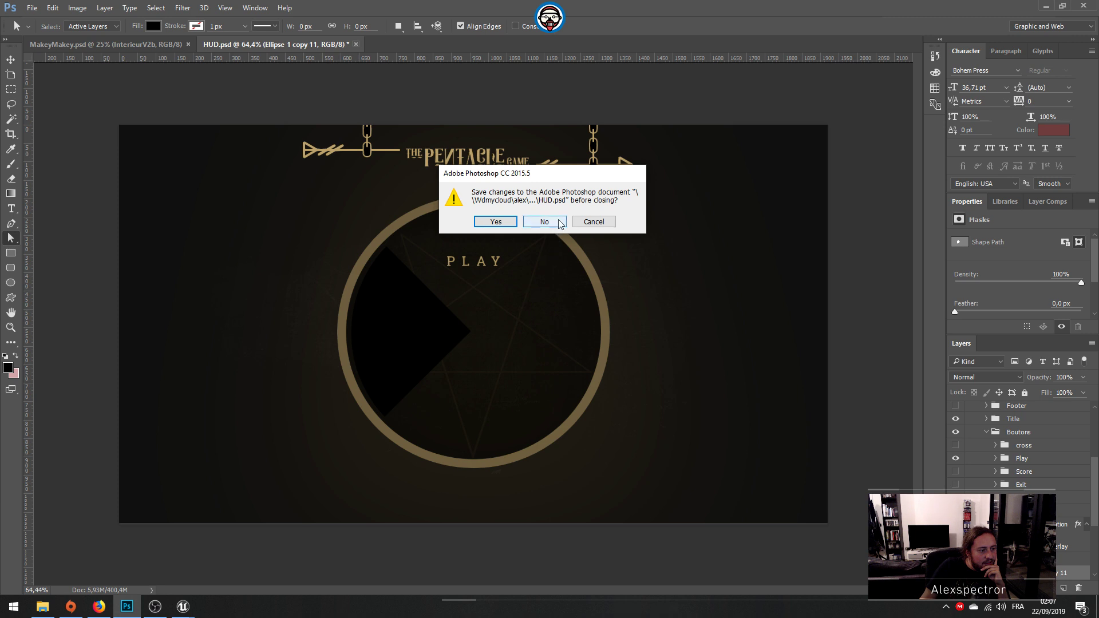
left_click(594, 221)
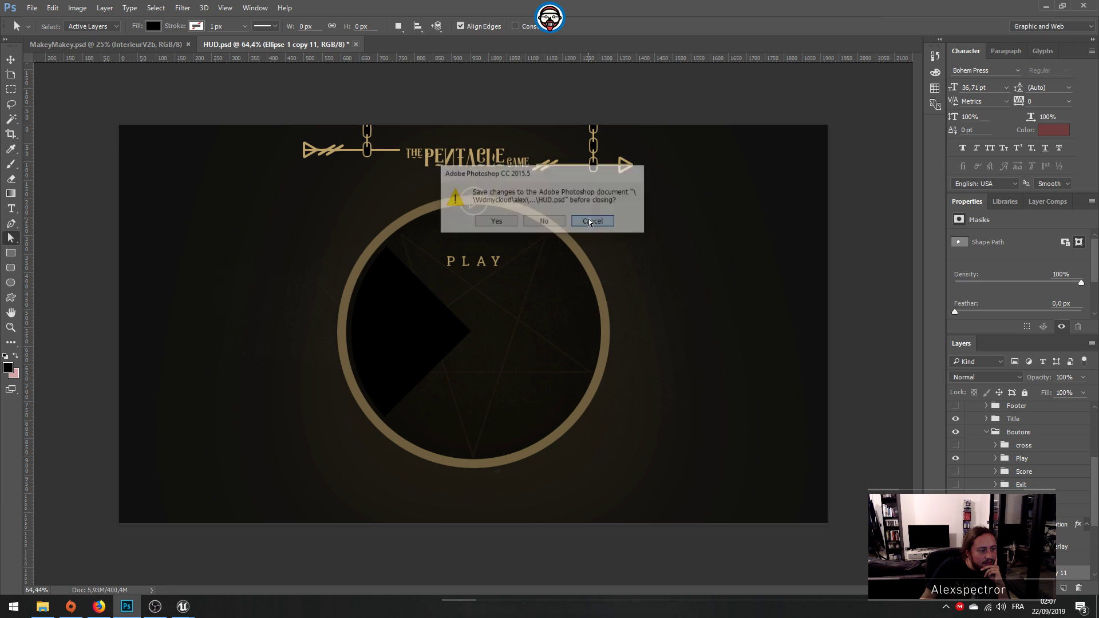
Step: Examine the Play and Score button groups in HUD.psd by toggling their visibility
left_click(997, 459)
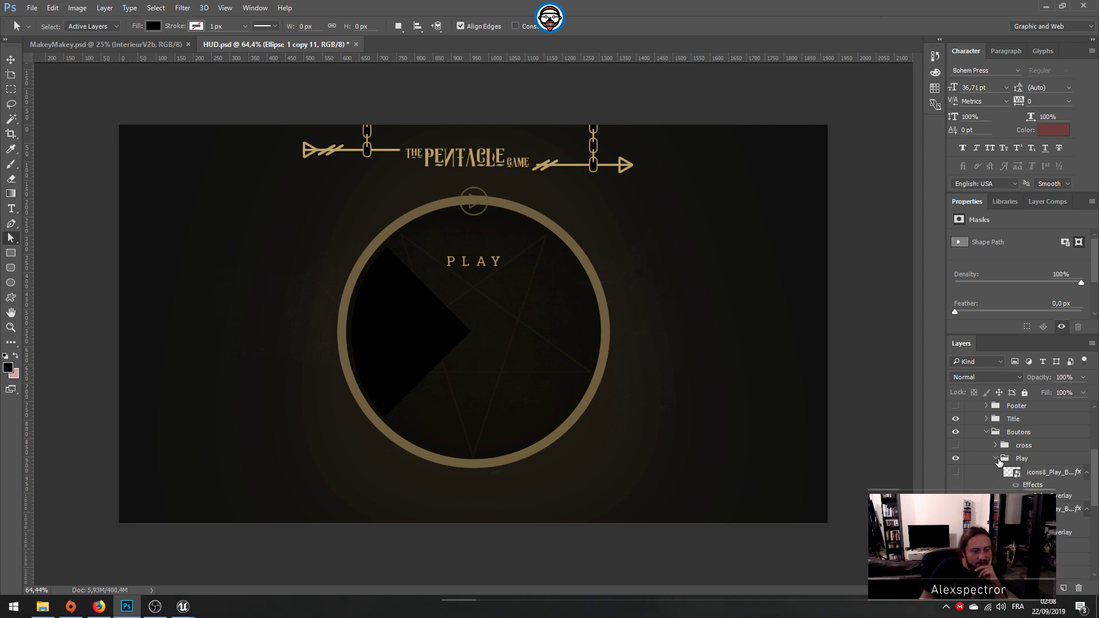
left_click(954, 472)
left_click(996, 458)
left_click(955, 459)
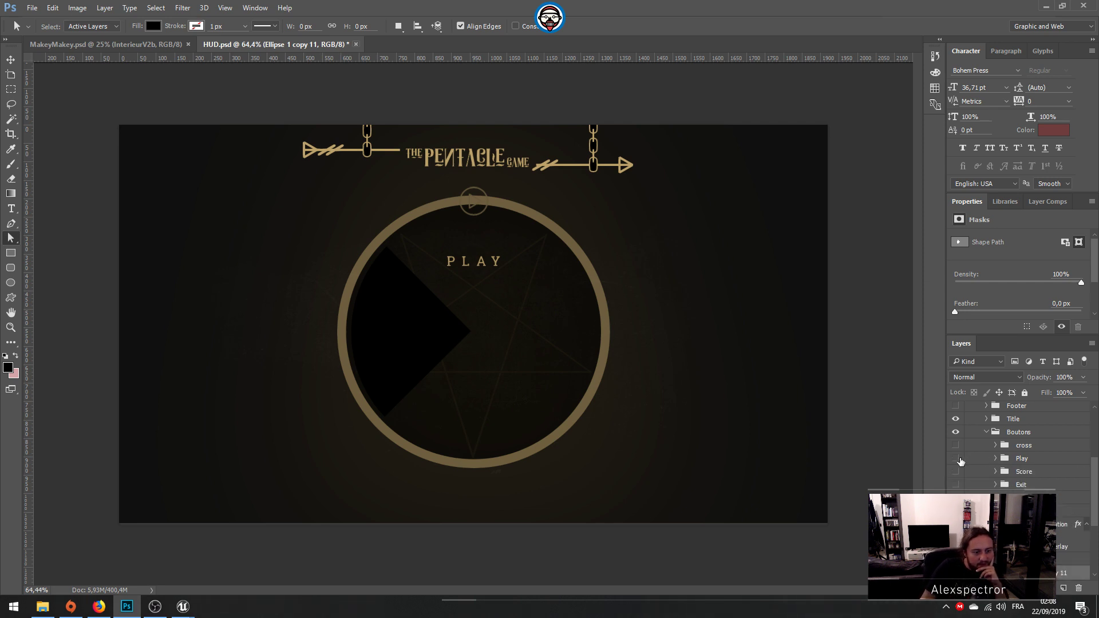
left_click(955, 472)
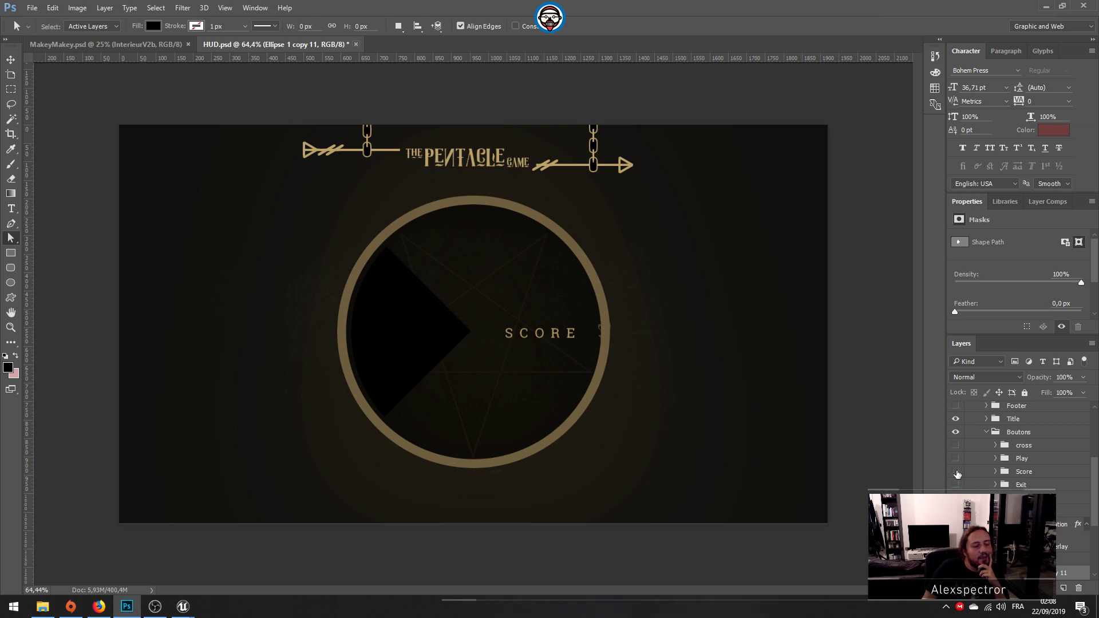
left_click(956, 472)
left_click(955, 459)
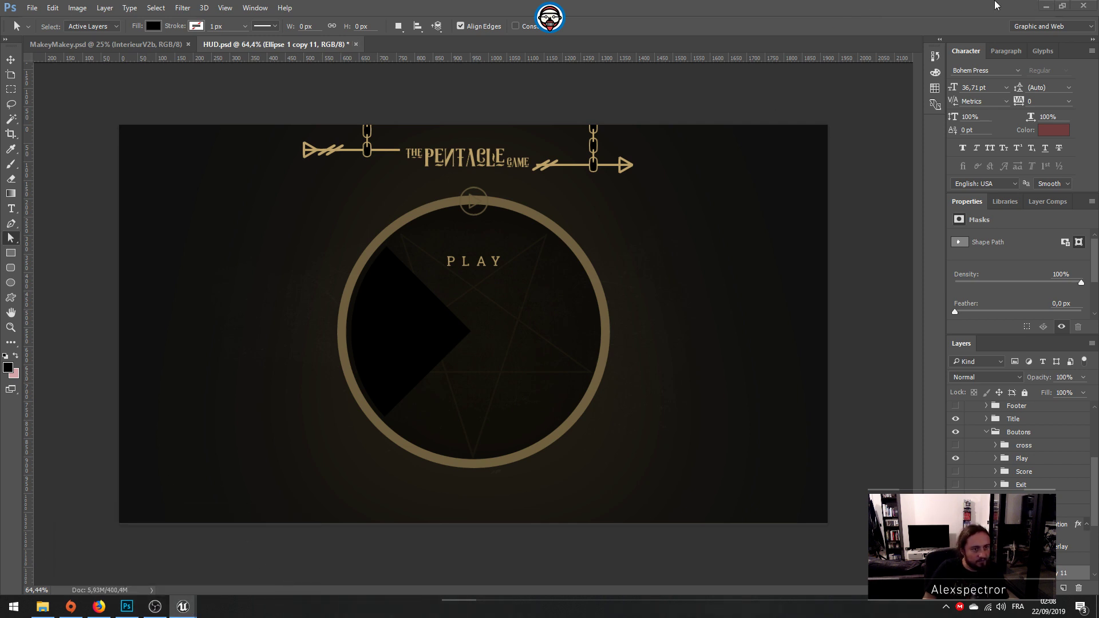
left_click(183, 607)
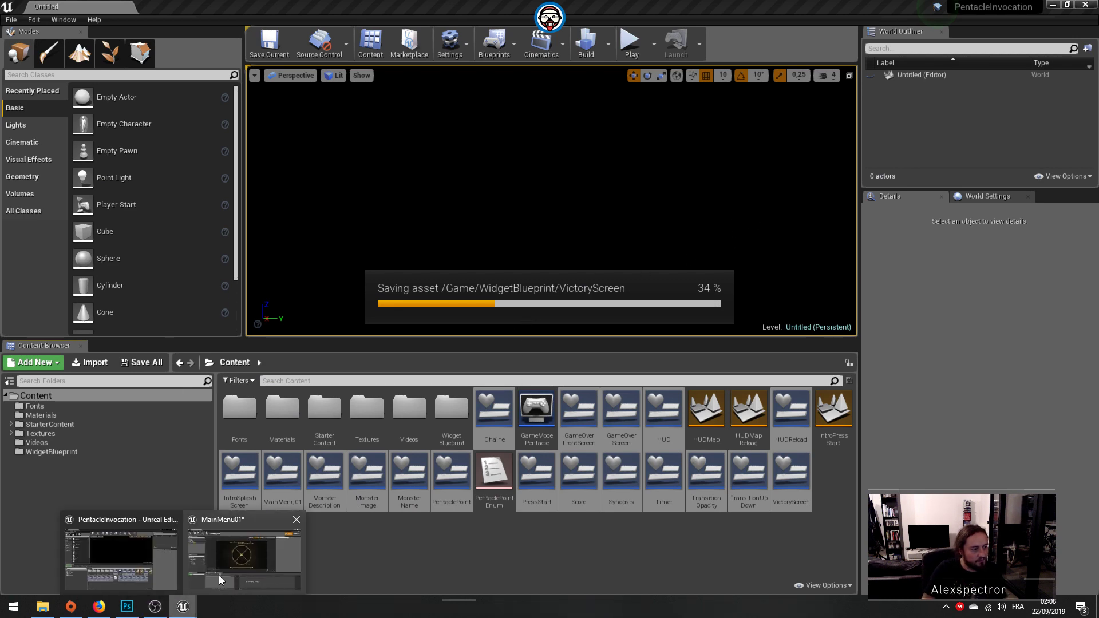
left_click(127, 606)
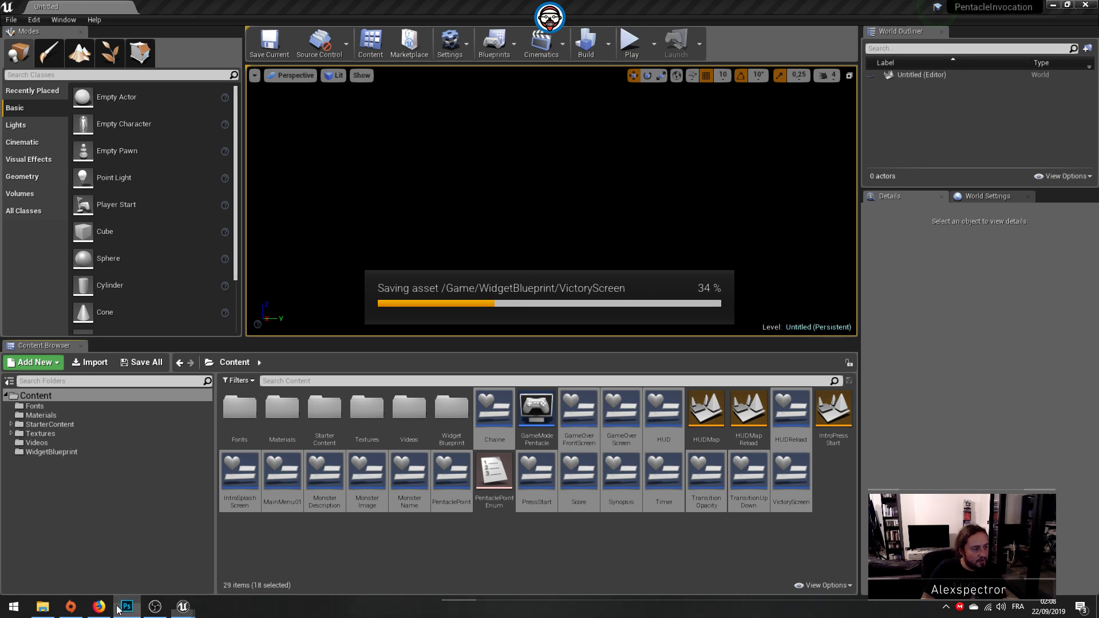
Step: Select the circled play icon layer above the PLAY text with the Move tool
scroll(460, 200, "up", 4, "alt")
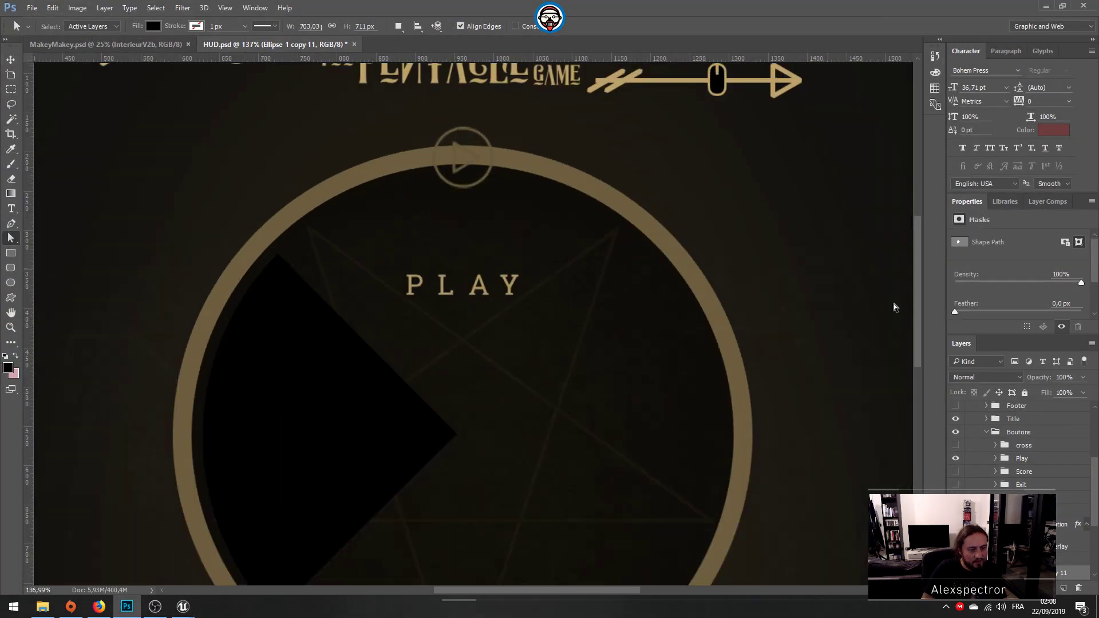
left_click(1018, 458)
key("v")
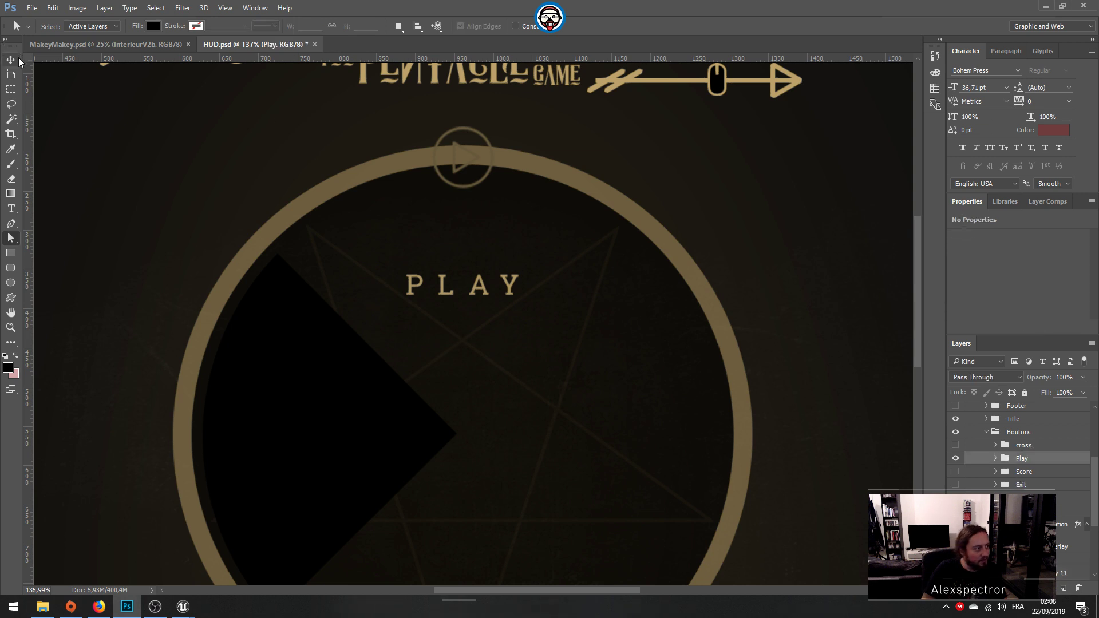
left_click(465, 135)
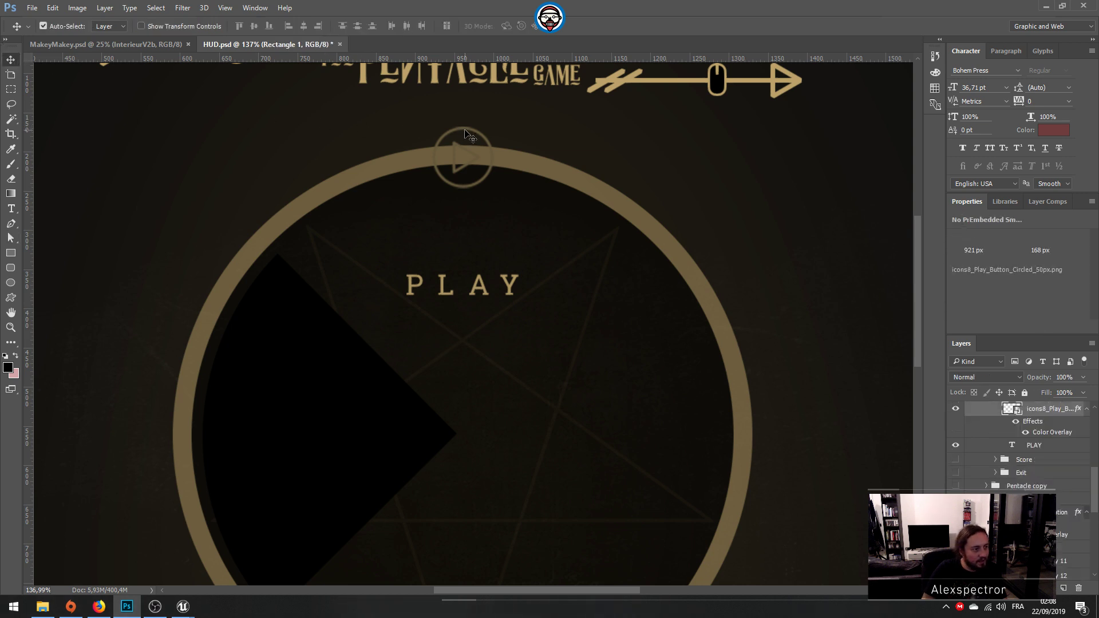
scroll(466, 134, "down", 2, "alt")
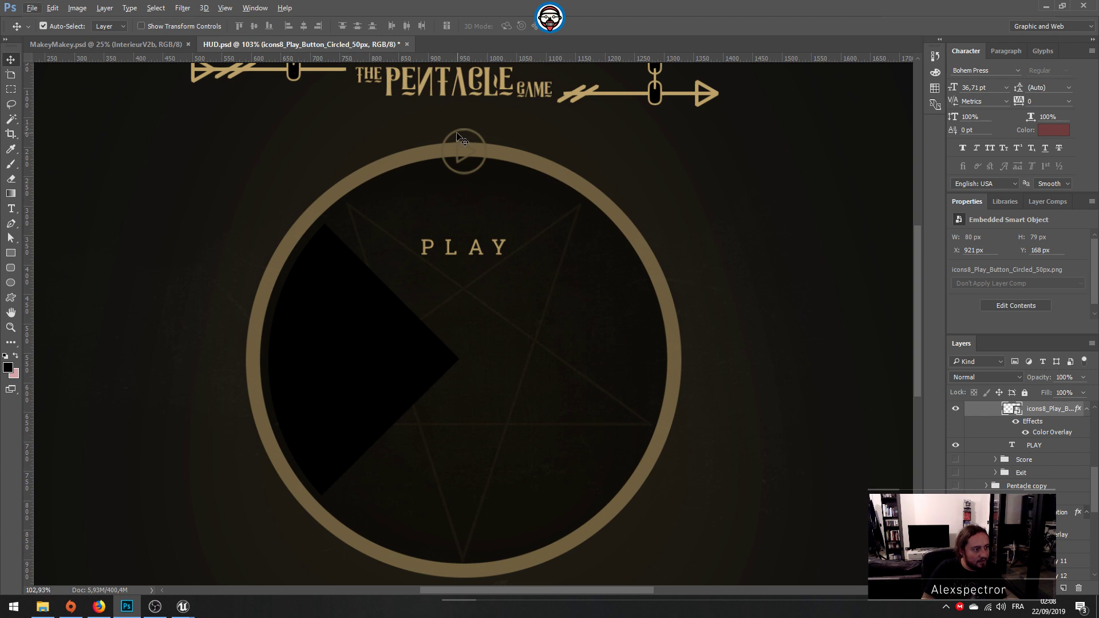
Step: Try duplicating the play icon layer within HUD.psd and delete the resulting copy
right_click(1018, 411)
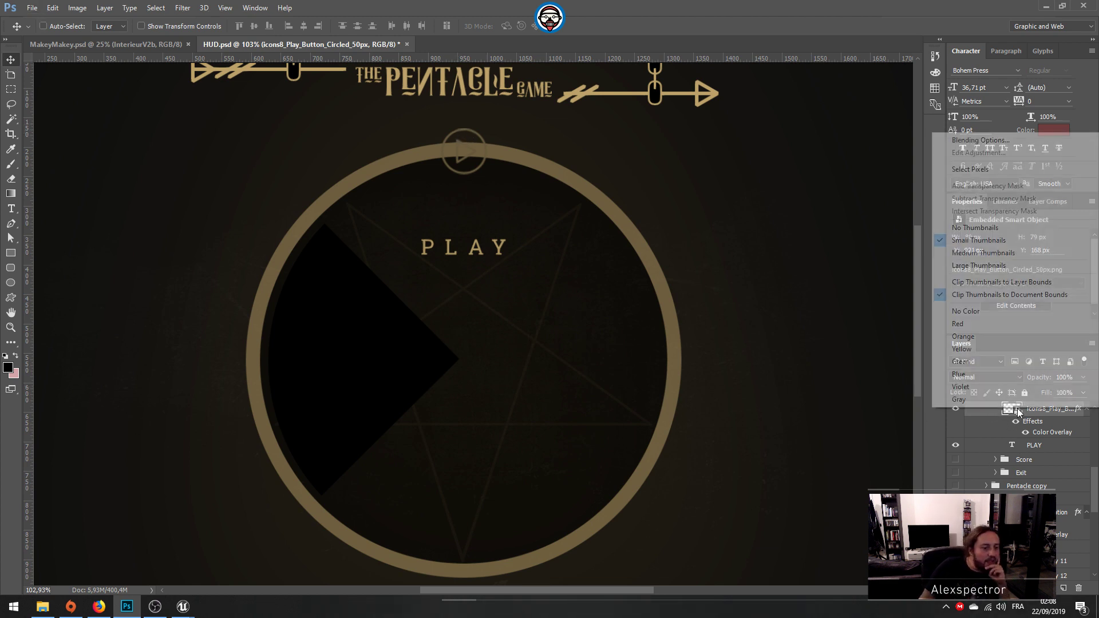
left_click(1033, 415)
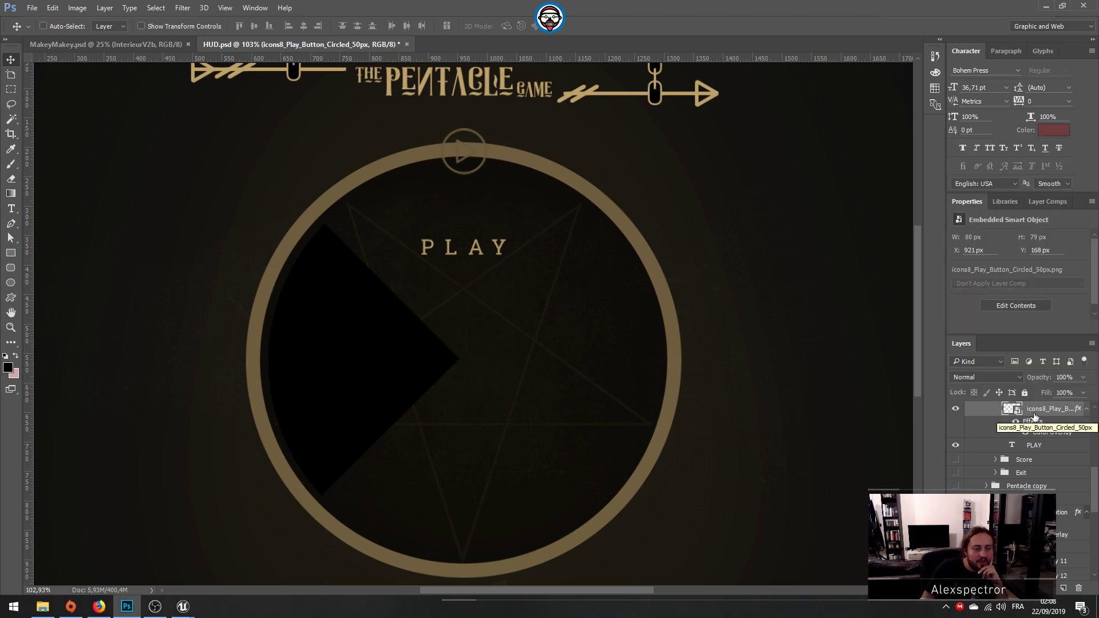
right_click(1035, 416)
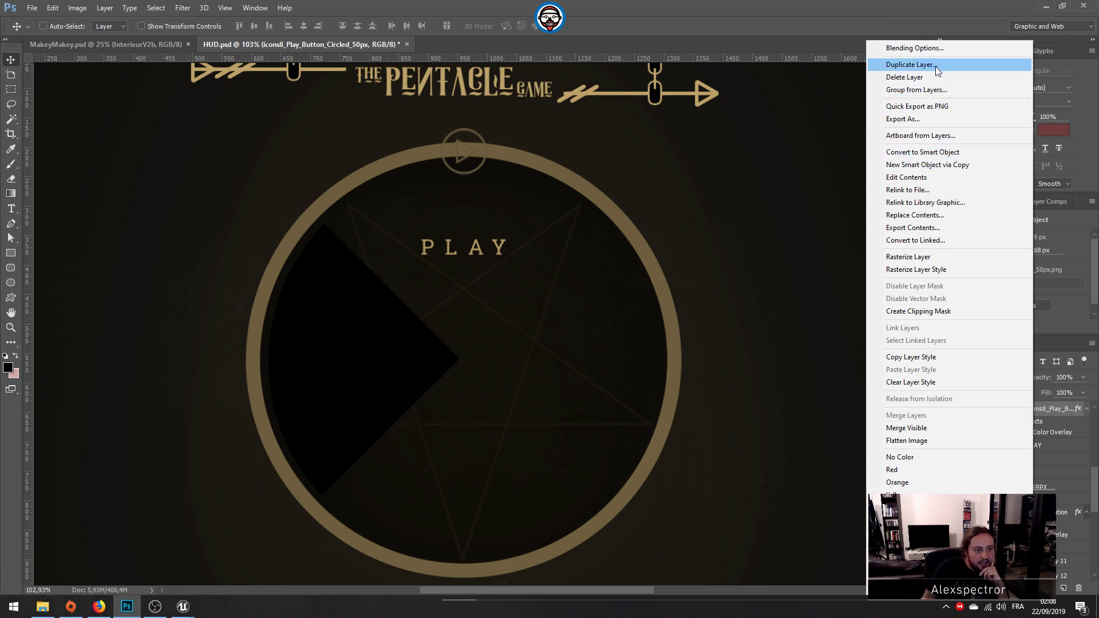
left_click(911, 64)
left_click(651, 186)
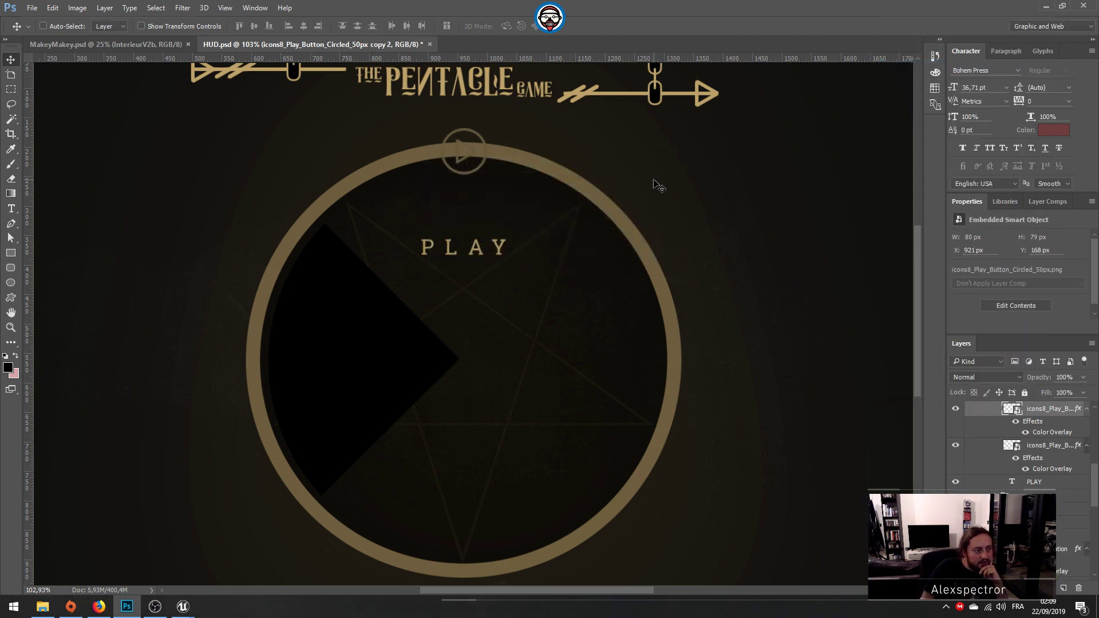
key("Delete")
Step: Duplicate the icons8_Play_Button_Circled_50px layer into a new document
right_click(1030, 410)
left_click(1072, 414)
right_click(1048, 408)
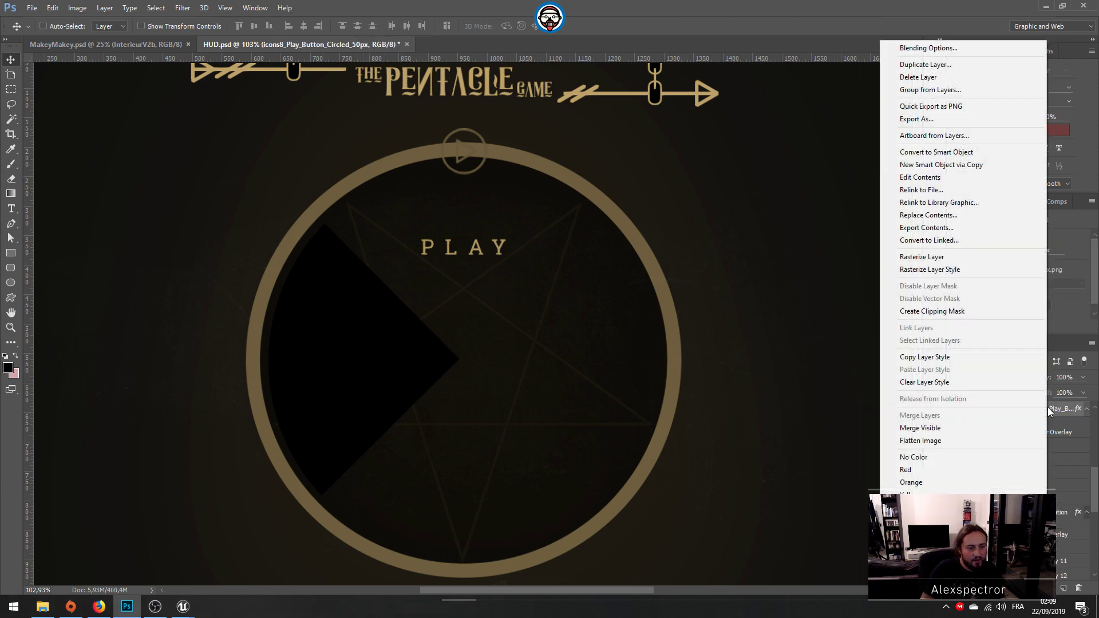
left_click(925, 64)
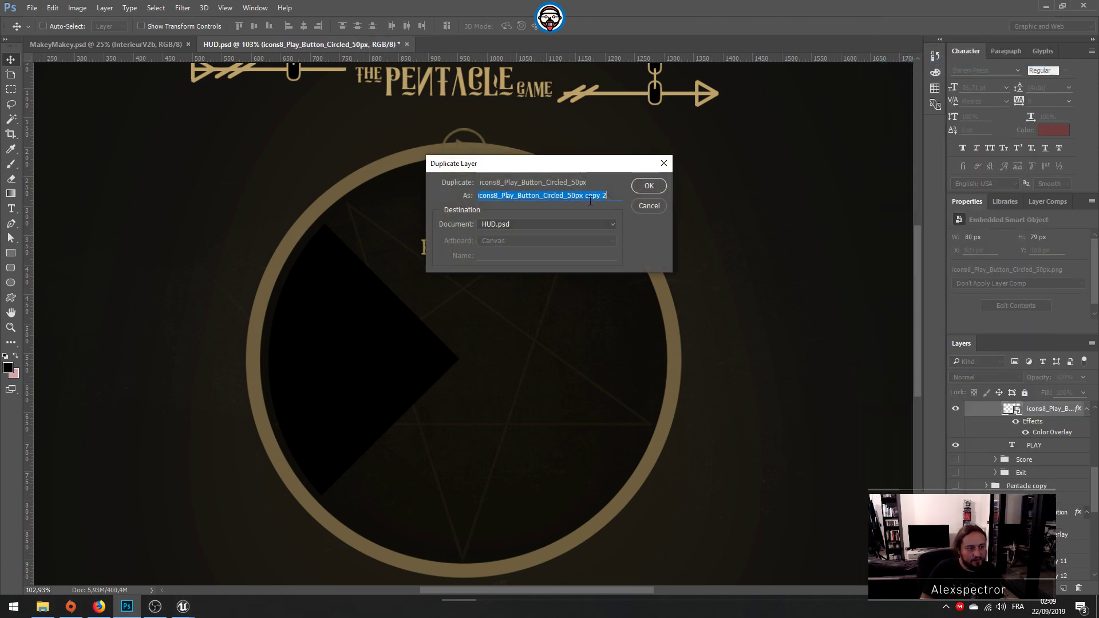
left_click(548, 224)
left_click(548, 249)
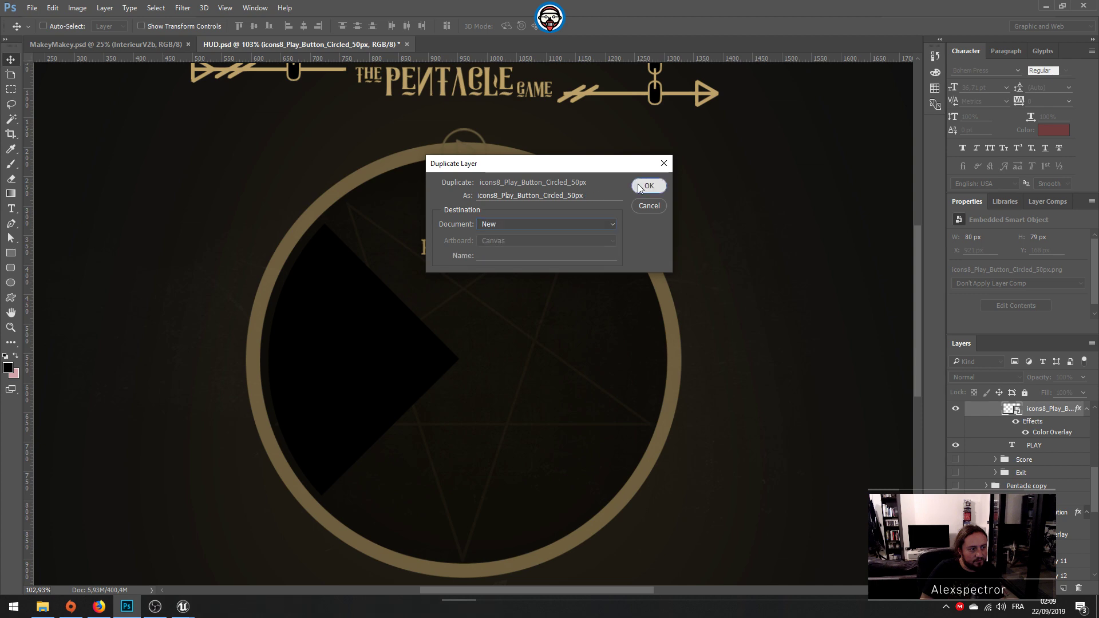
left_click(648, 187)
Step: Trim the new document's empty area down to the play icon
left_click(78, 7)
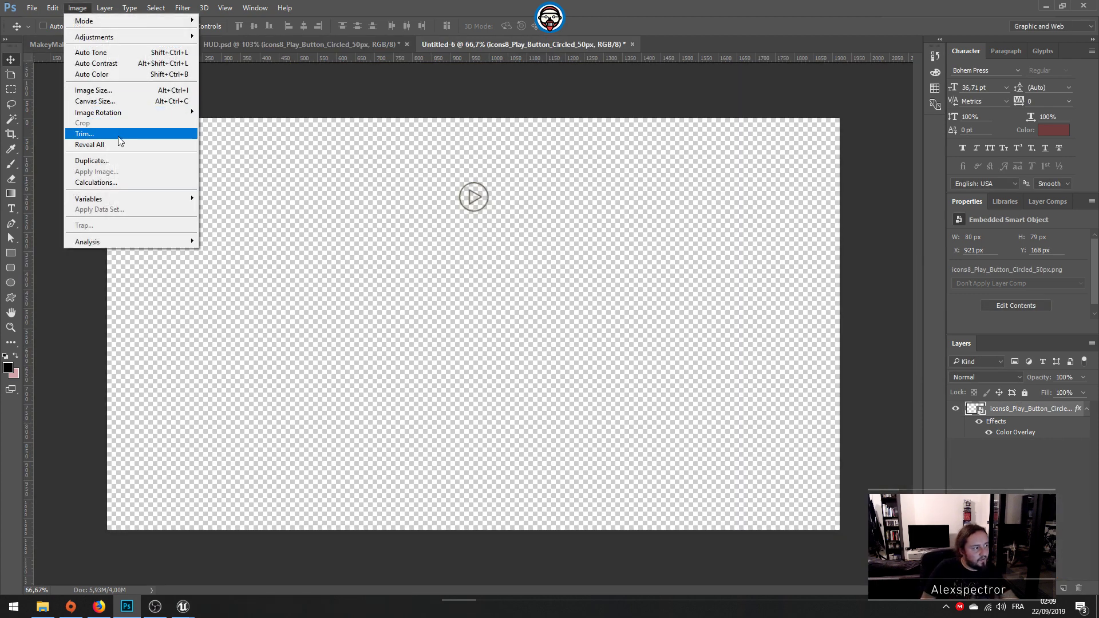
left_click(119, 136)
key("Return")
Step: Try resampling the play icon image to 80 by 80 pixels and undo the resize
left_click(80, 8)
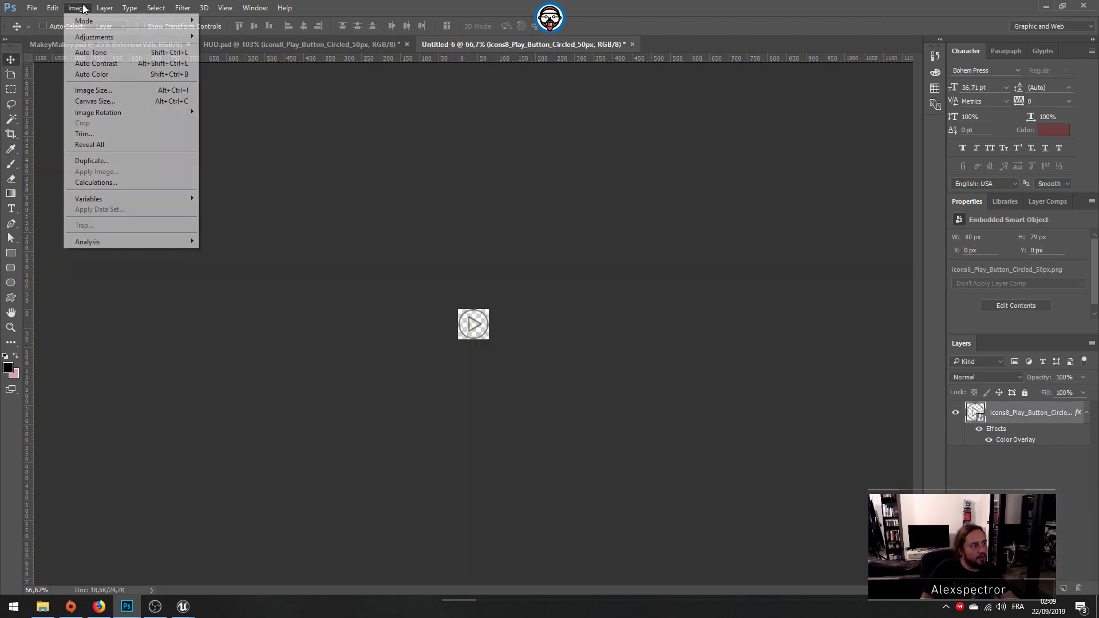
left_click(94, 89)
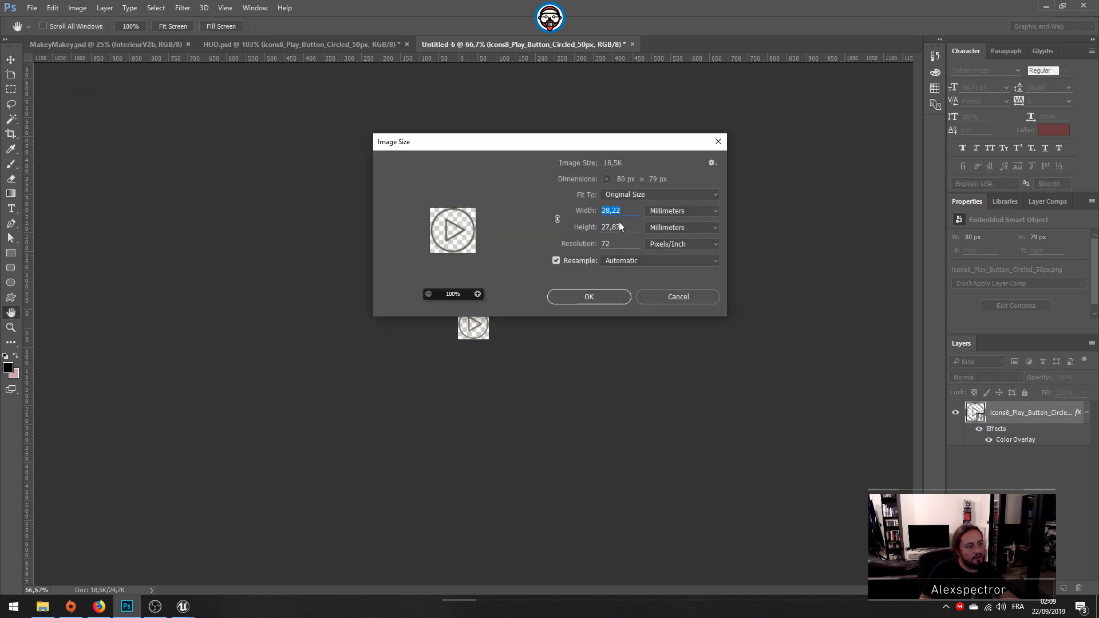
left_click(685, 211)
left_click(664, 222)
left_click(684, 211)
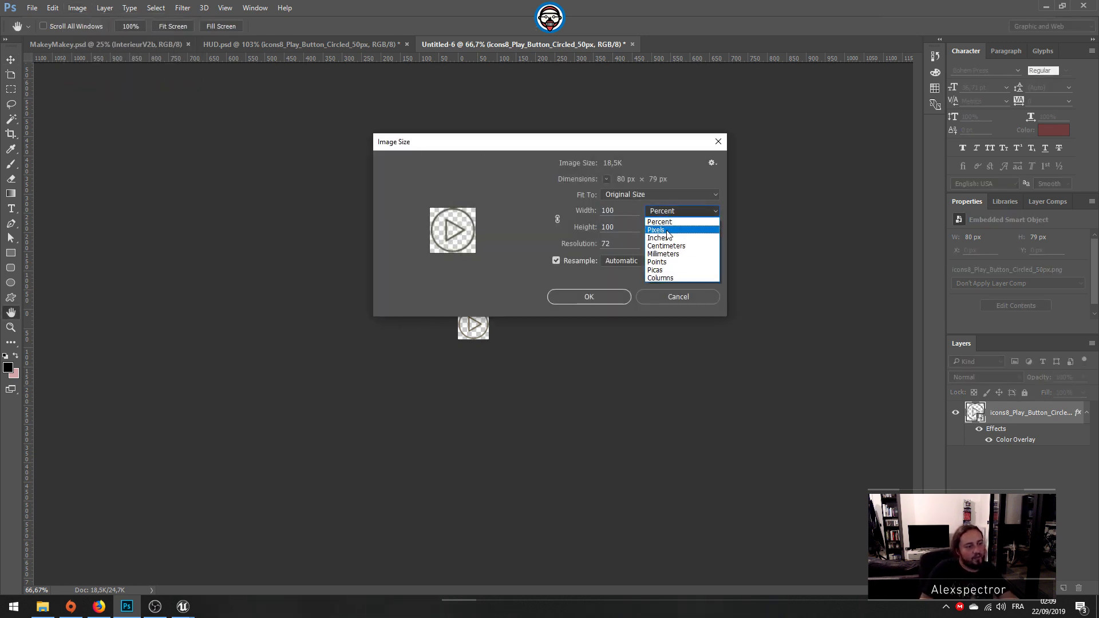
left_click(665, 230)
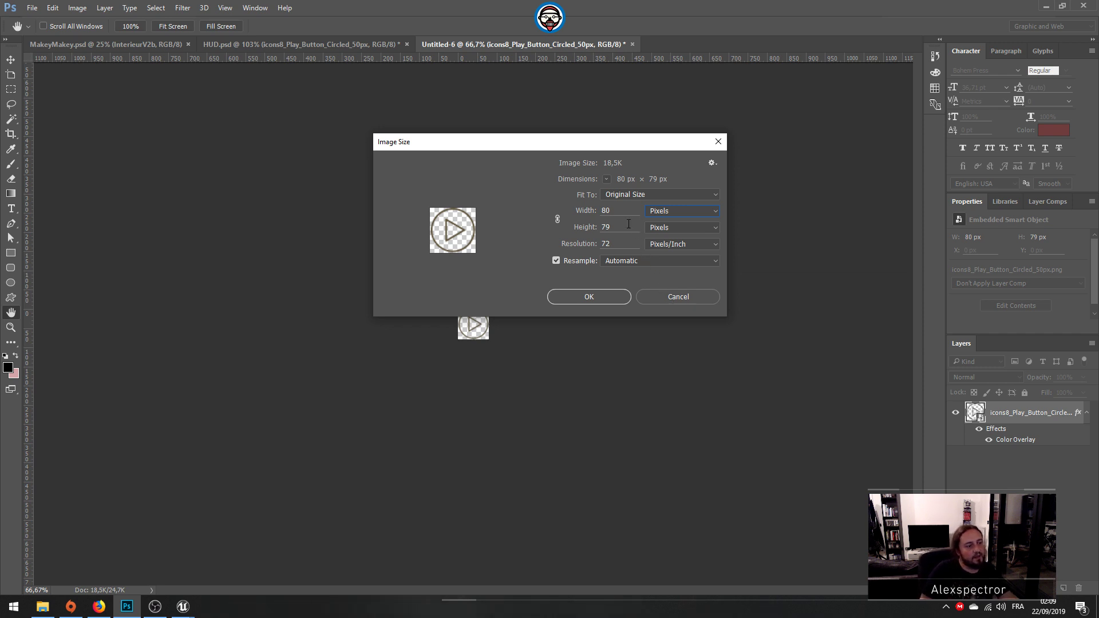
type("80")
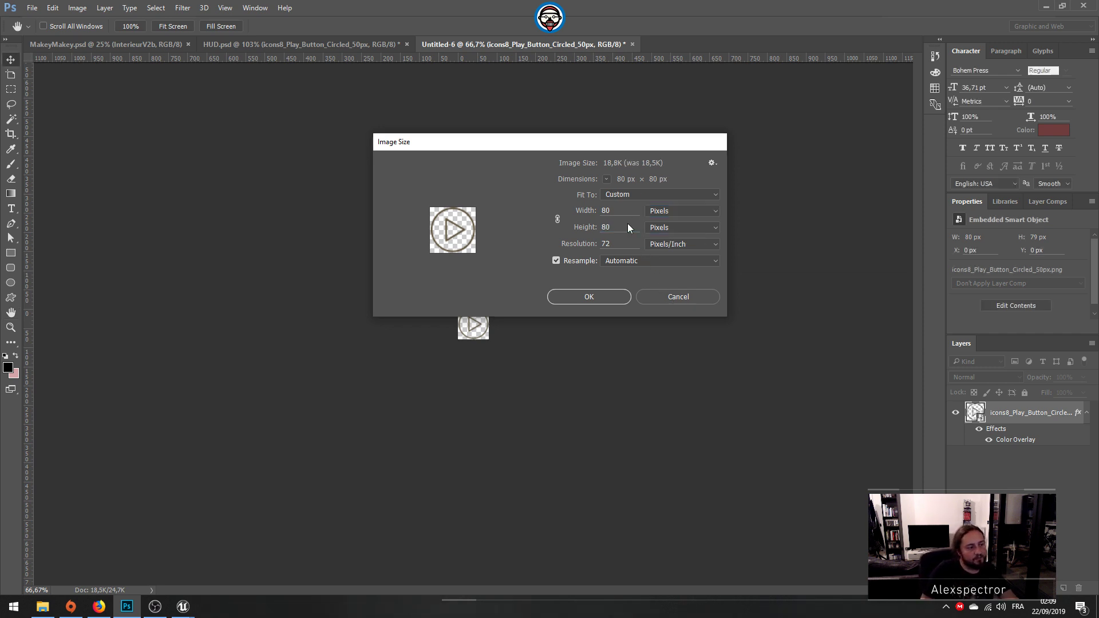
key("Return")
scroll(470, 341, "up", 9, "alt")
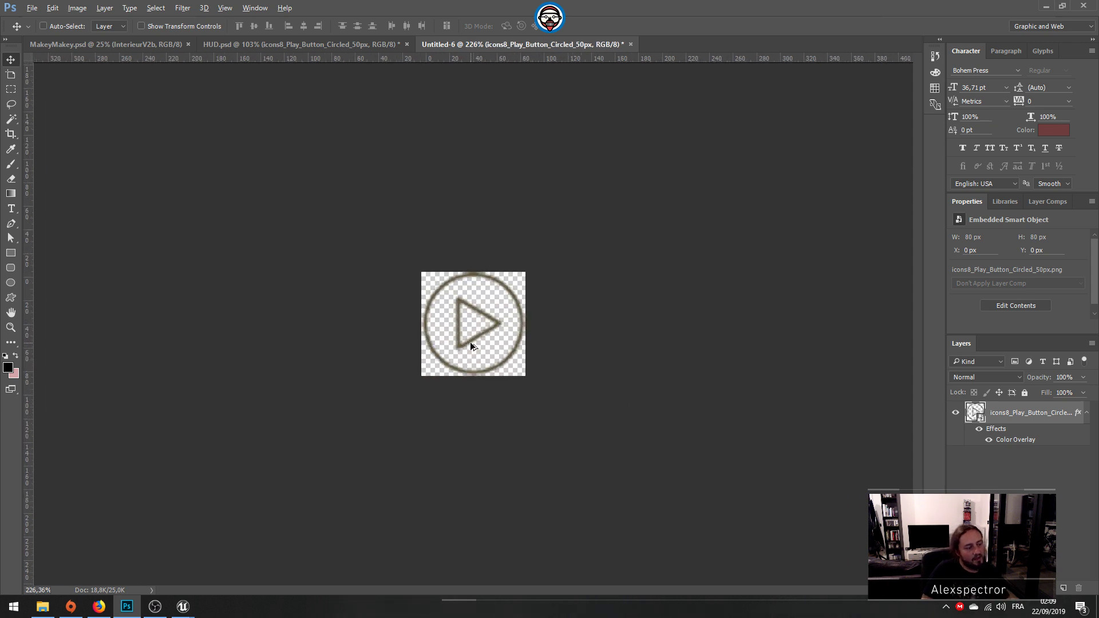
key("ctrl+z")
Step: Set the play icon document's canvas height to 80 pixels, keeping the centre anchor
left_click(78, 7)
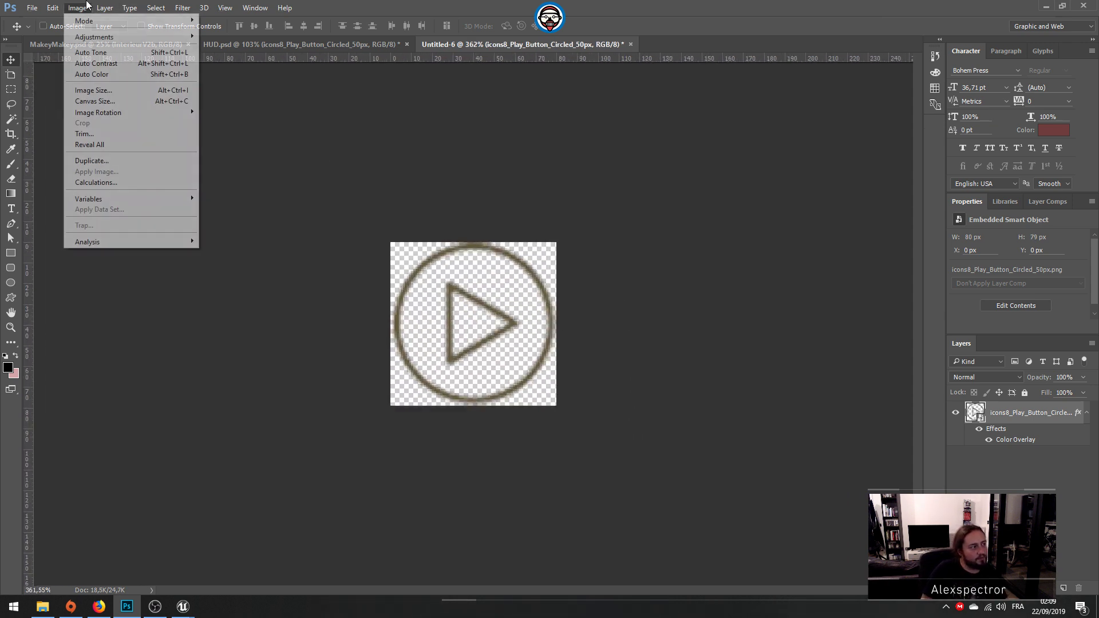
left_click(144, 103)
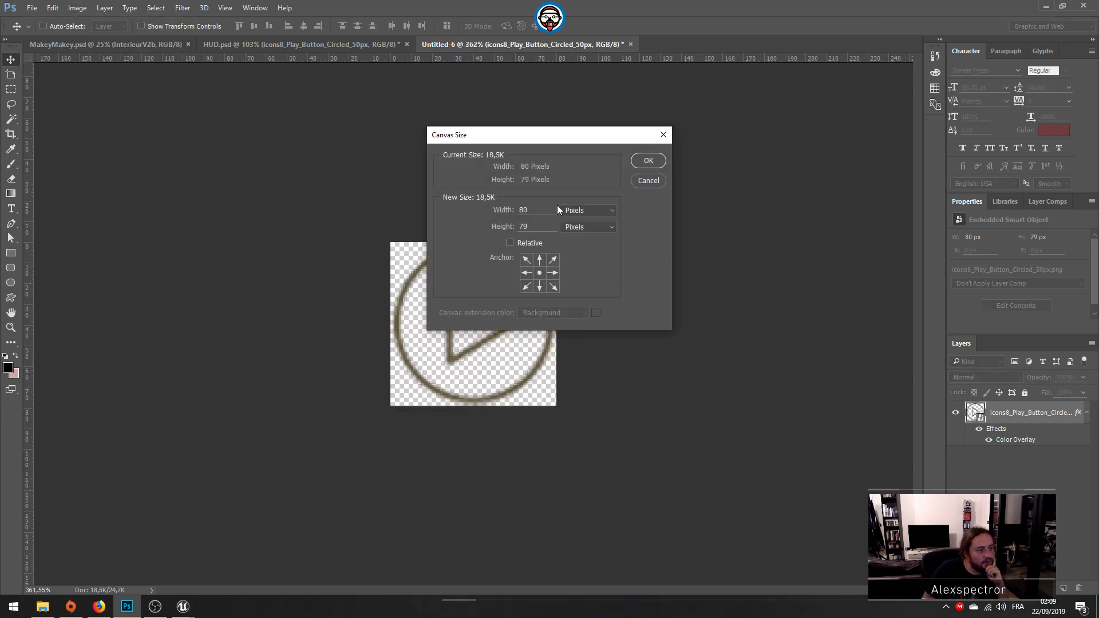
type("80")
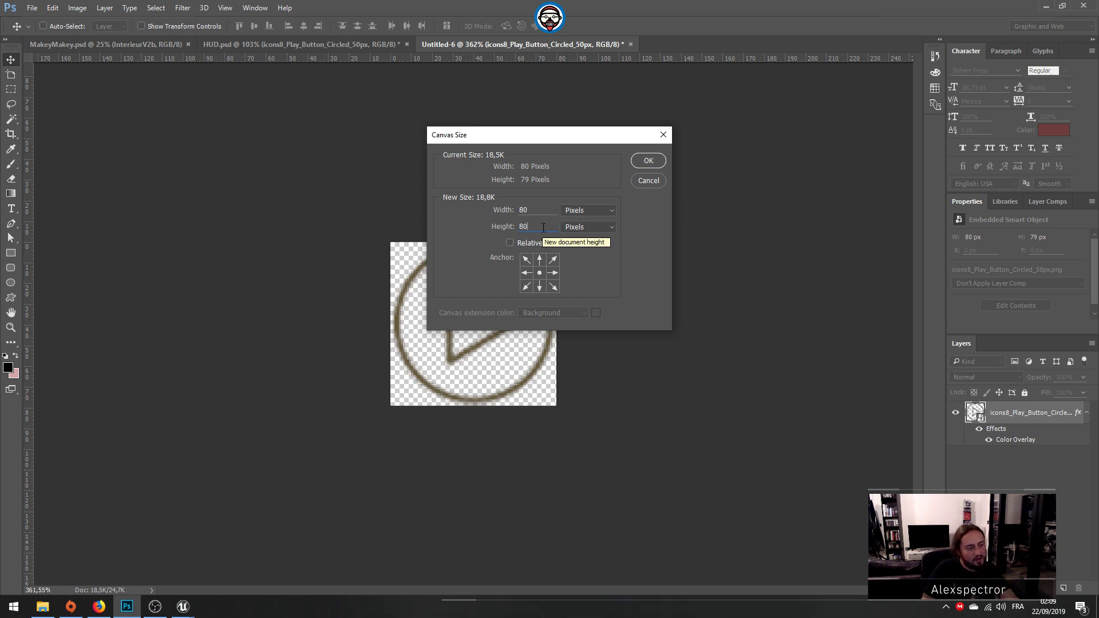
key("Return")
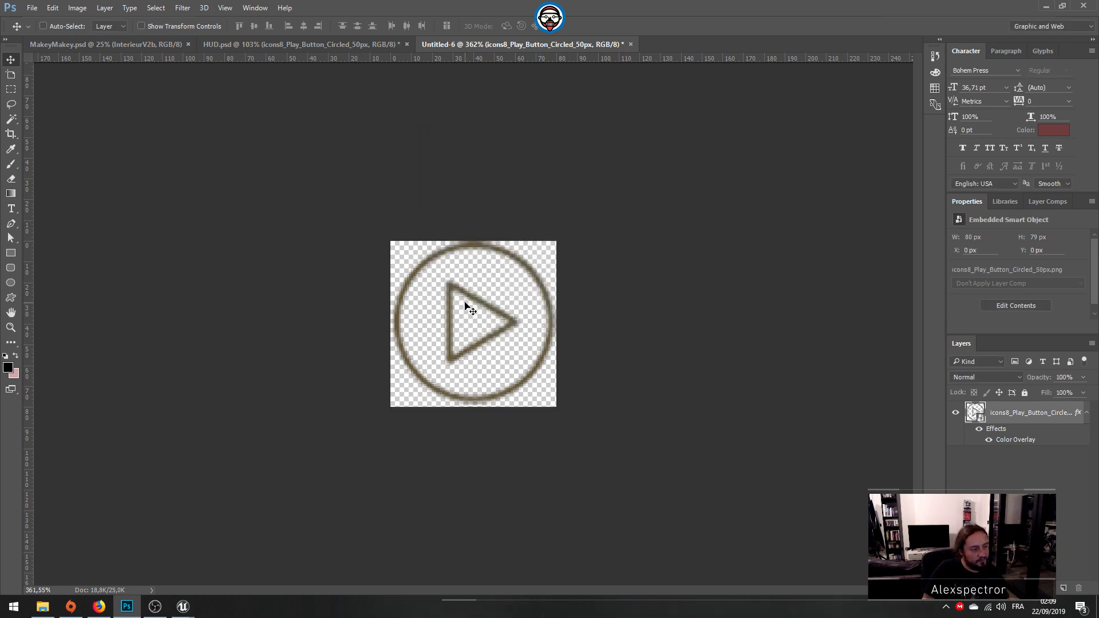
Step: Nudge the play icon down to Y 1 px and open the smart object's contents for editing
key("Down")
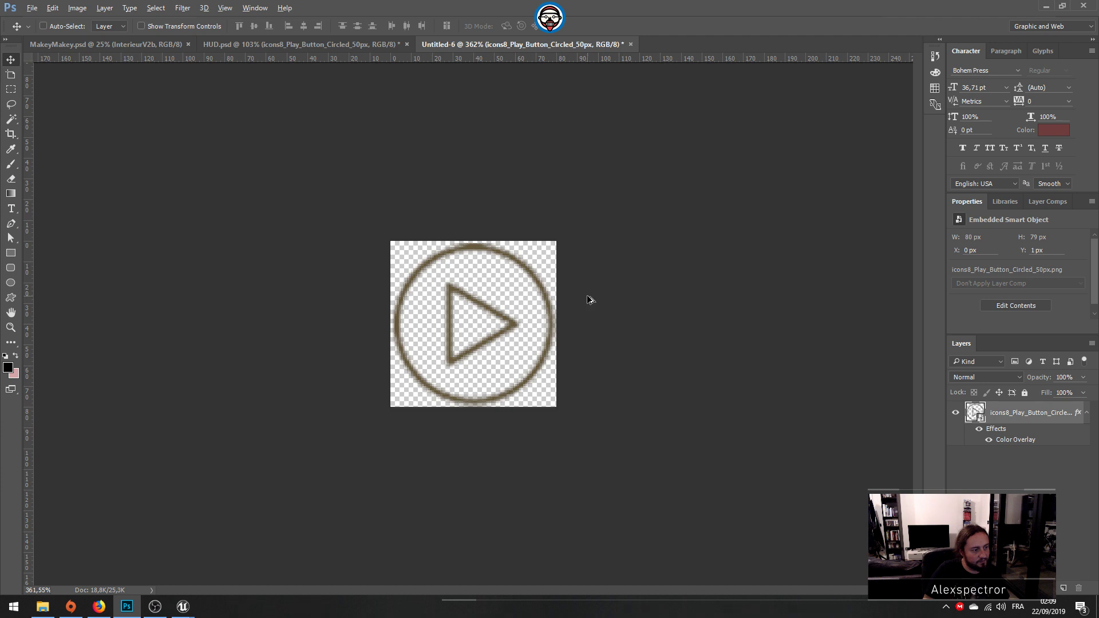
scroll(587, 293, "down", 3, "alt")
scroll(591, 296, "down", 3, "alt")
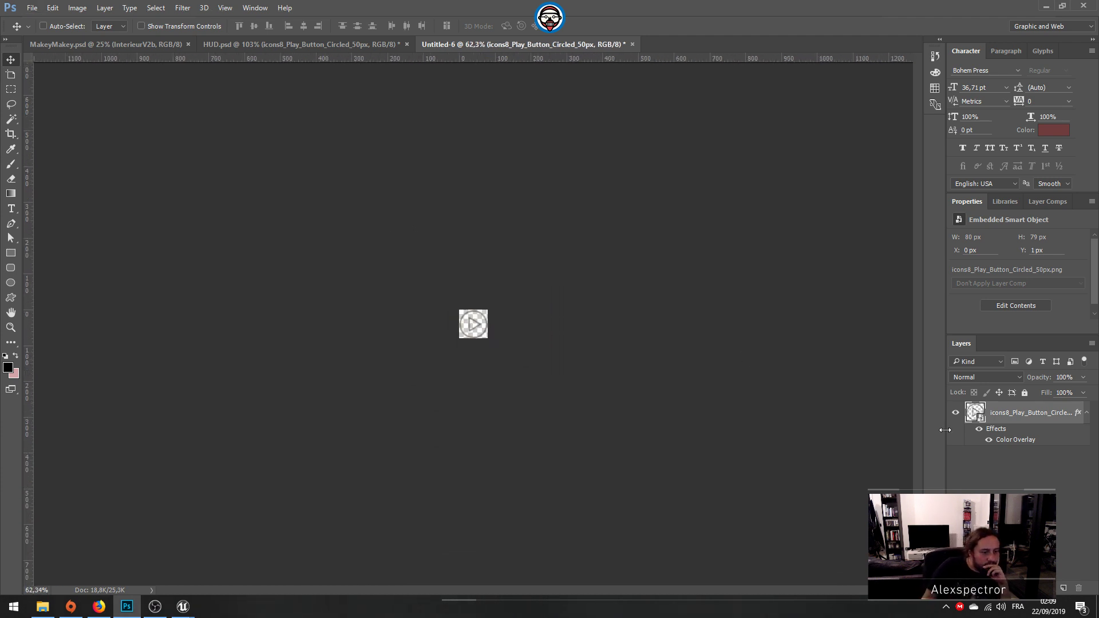
double_click(973, 412)
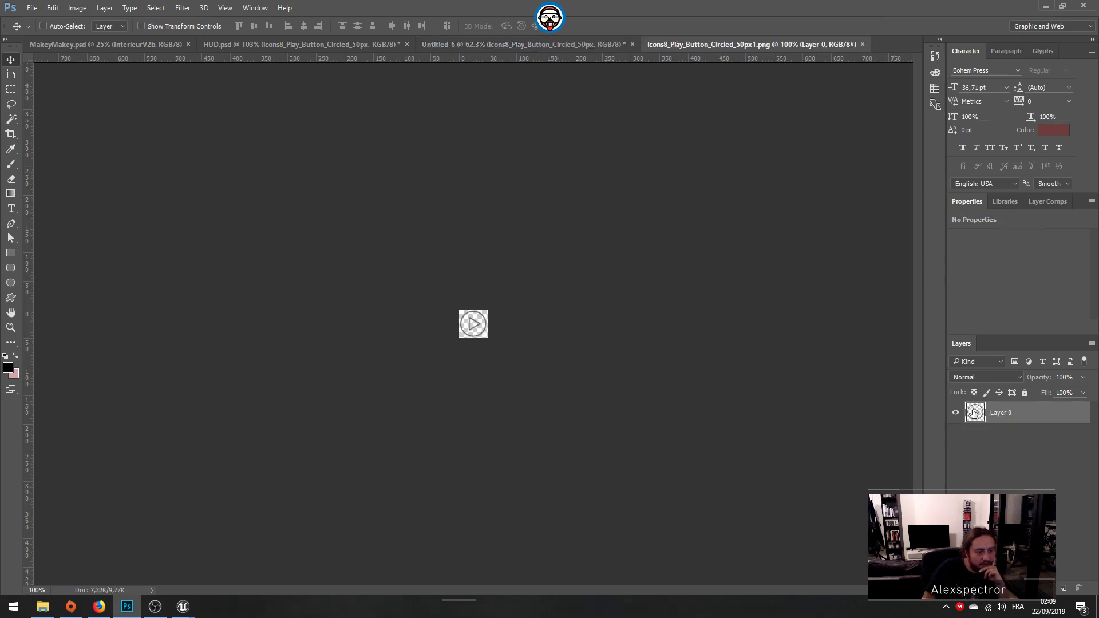
Step: Add a white (ffffff) Color Overlay to Layer 0 of the play icon
key("h")
double_click(973, 411)
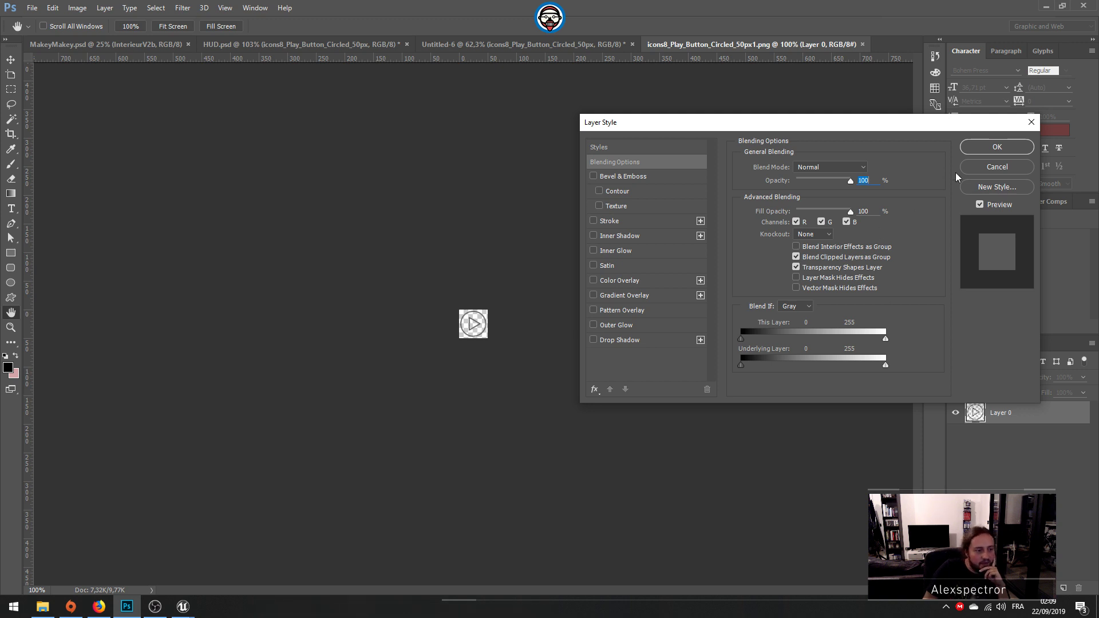
left_click(613, 280)
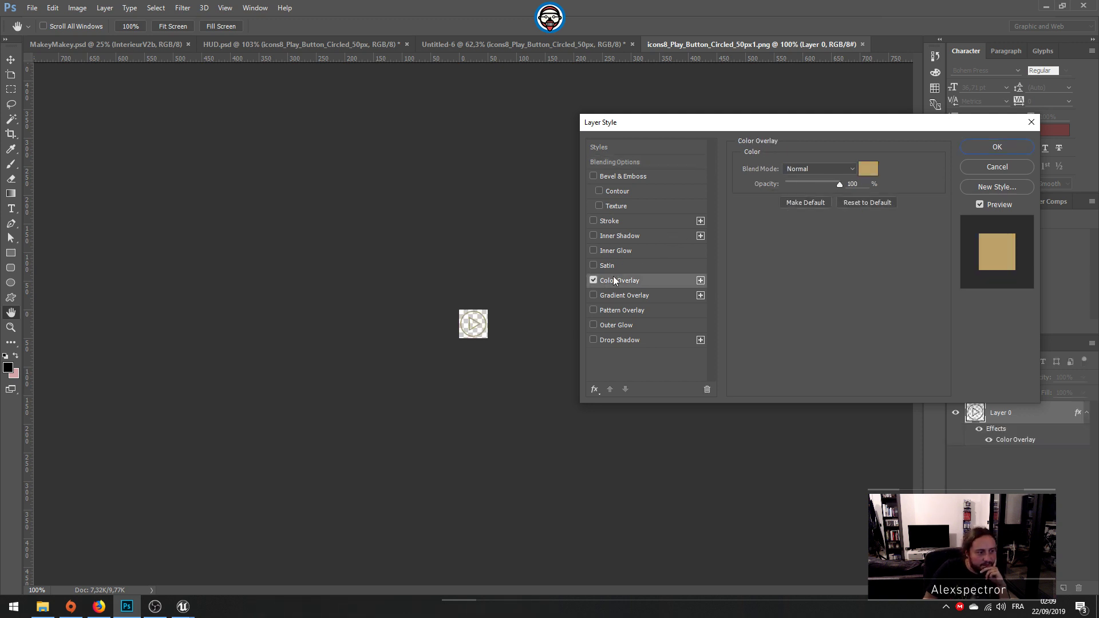
left_click(870, 171)
type("ffffff")
left_click(975, 202)
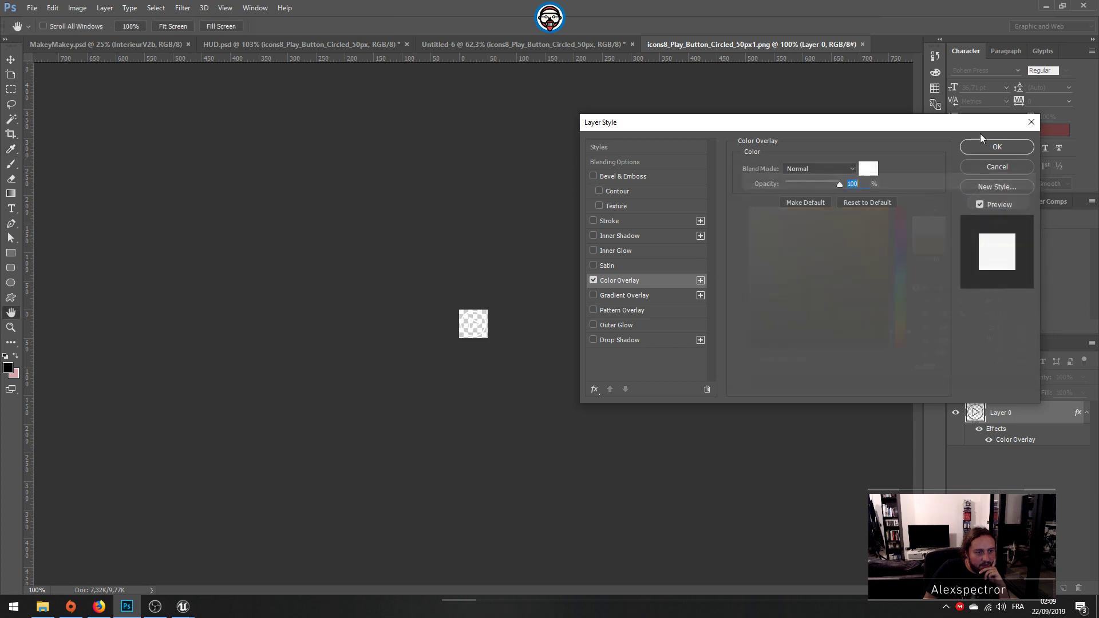
left_click(980, 146)
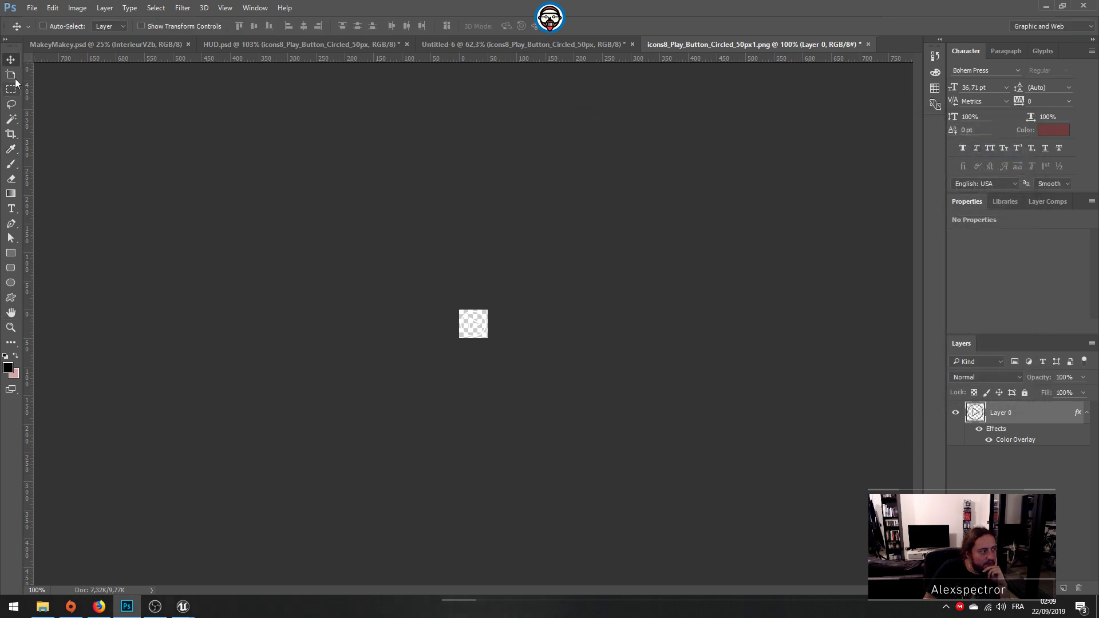
Step: Quick-export the white play icon as mainmenu-icon-play into the MainMenu textures folder
left_click(28, 8)
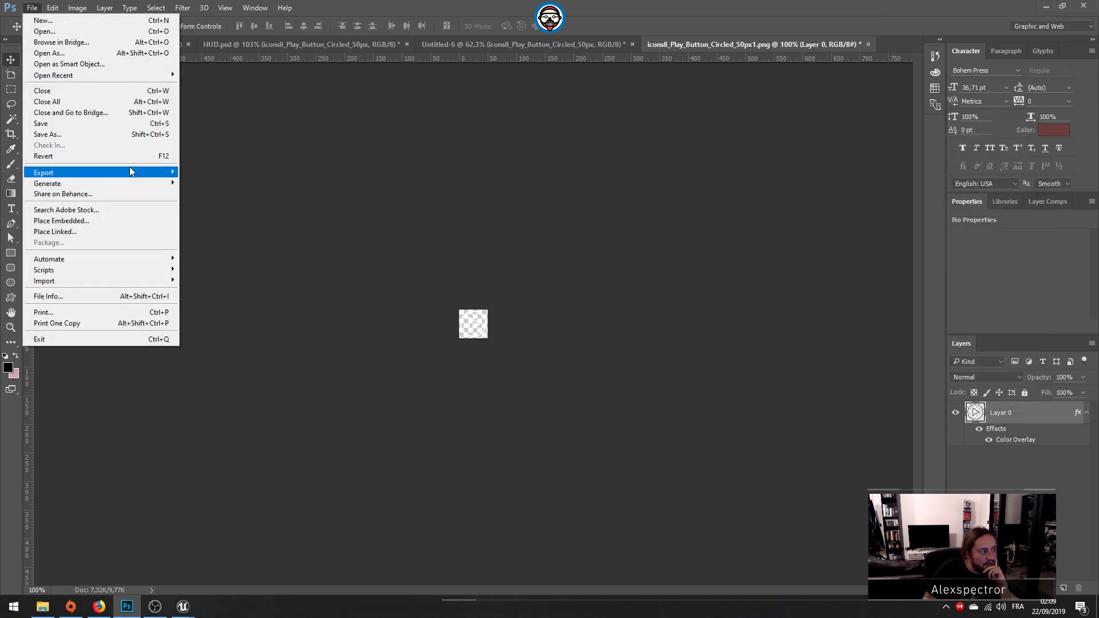
mouse_move(130, 170)
left_click(223, 173)
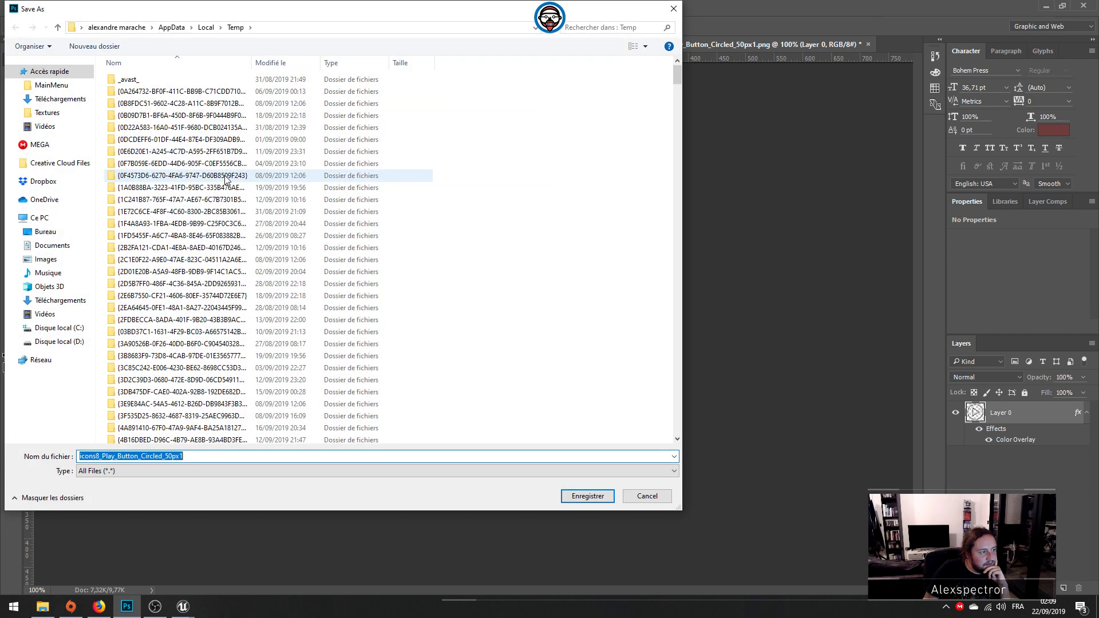
left_click(57, 99)
left_click(51, 85)
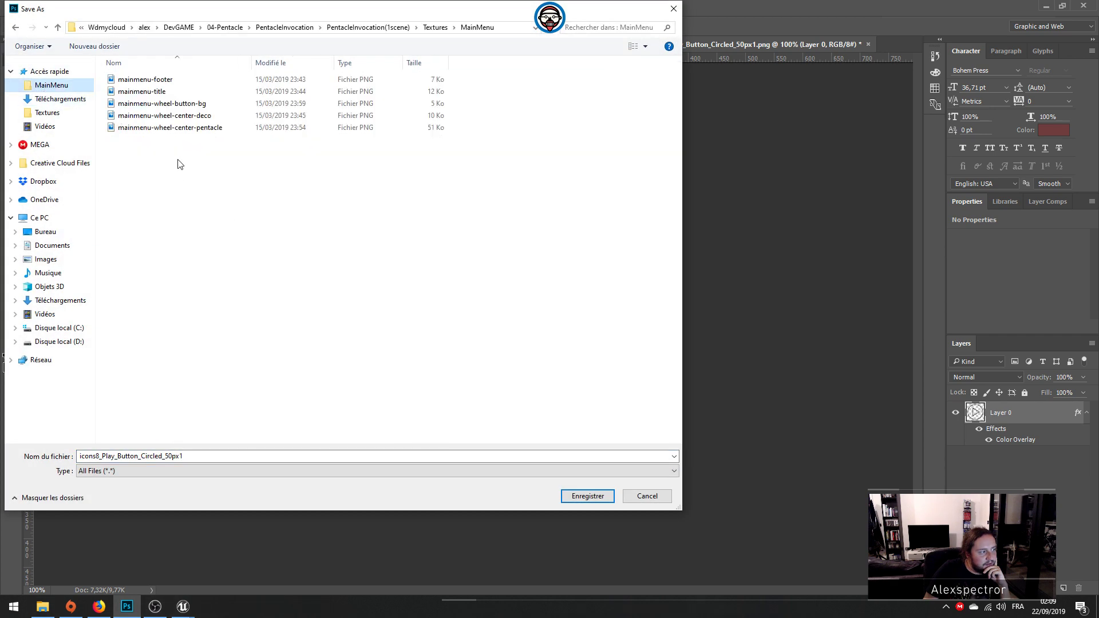
left_click(157, 79)
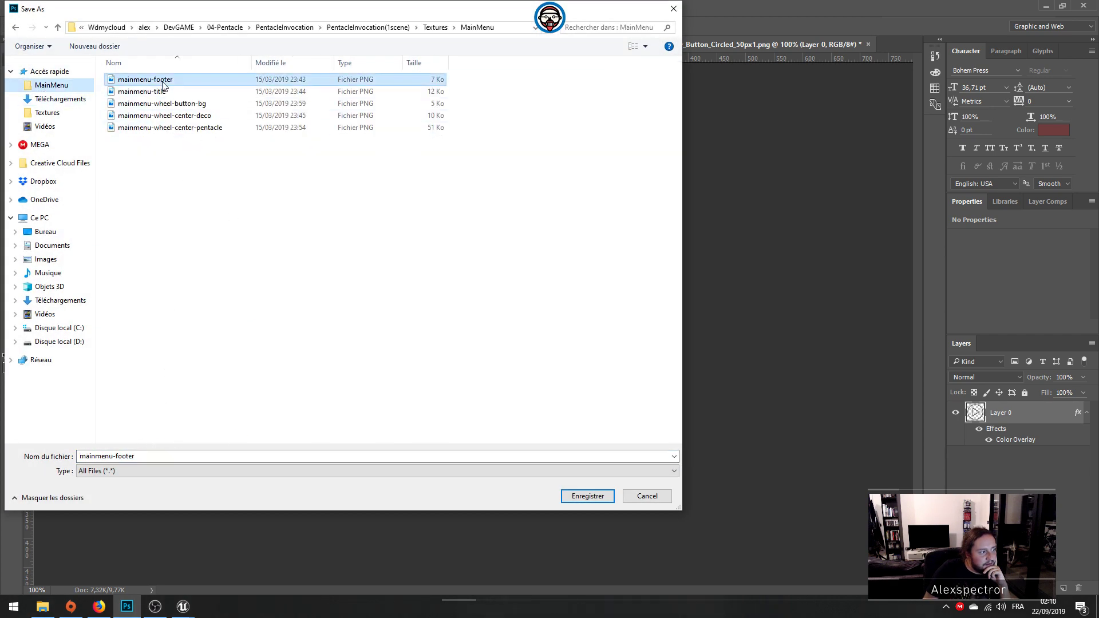
left_click(97, 455)
left_click(131, 458)
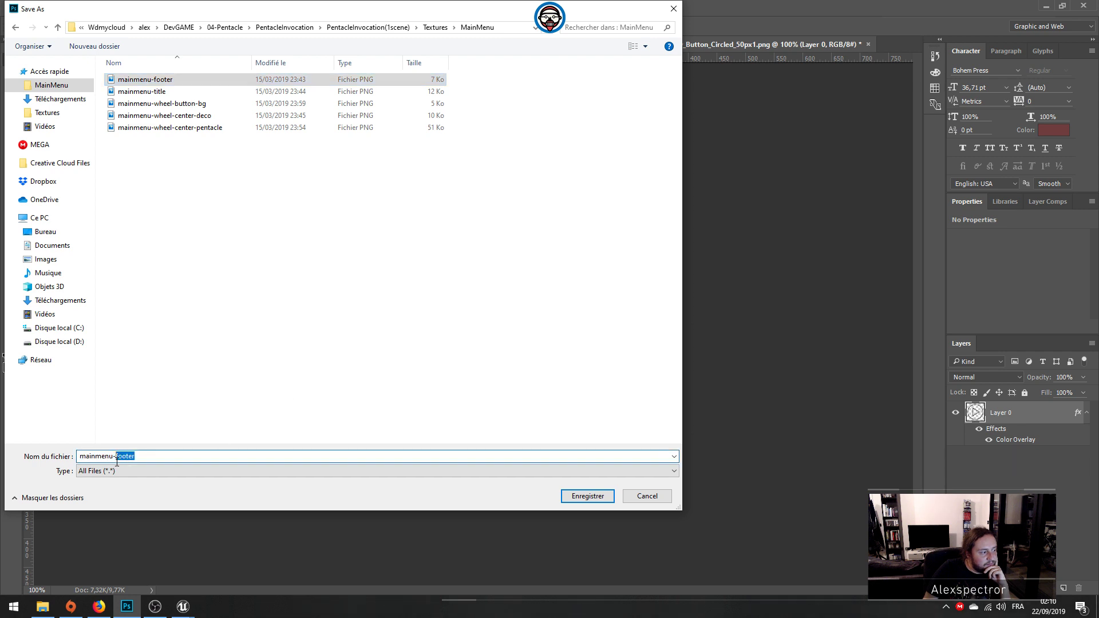
type("icon-play")
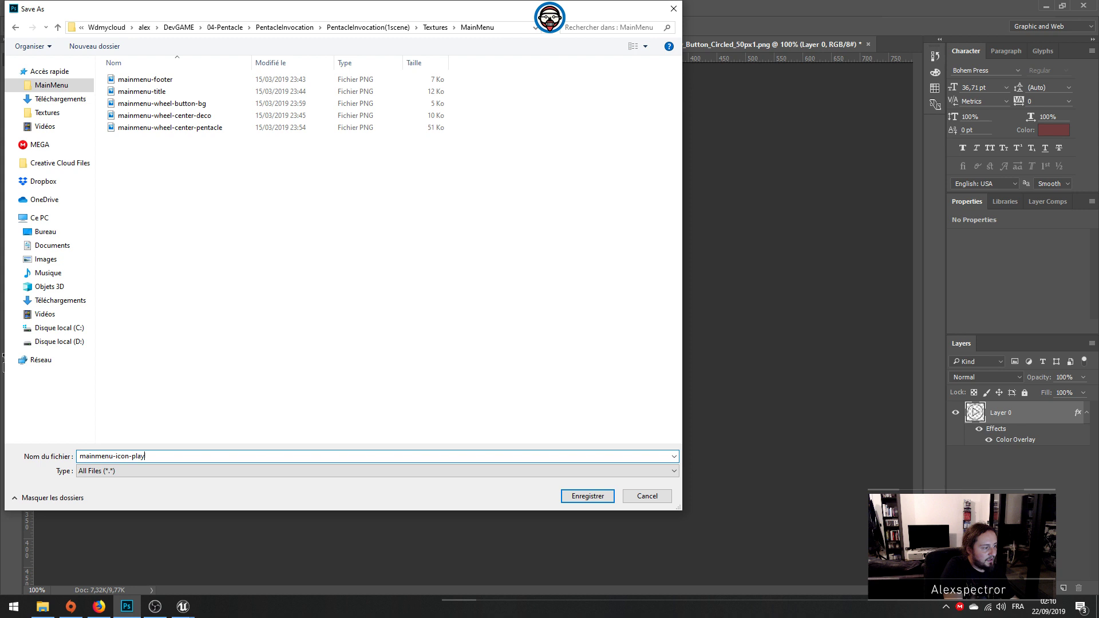
key("Return")
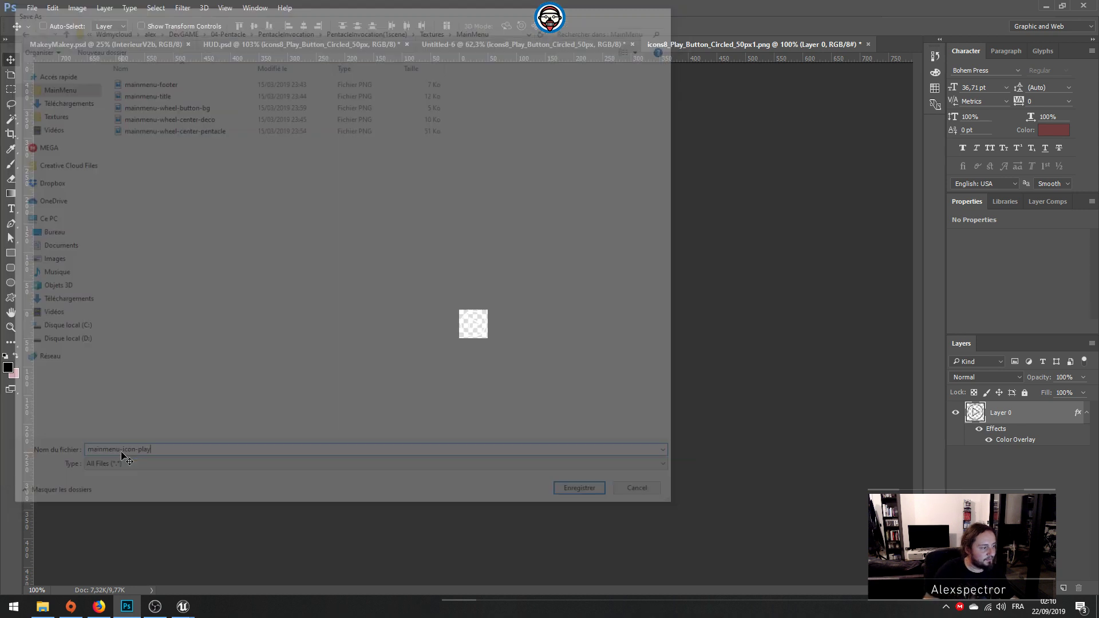
Step: Save the play icon document as MainMenu-icon in Photoshop format in the project's PSD/Elements folder, with Maximize Compatibility enabled
scroll(532, 361, "up", 5, "alt")
scroll(530, 358, "up", 7, "alt")
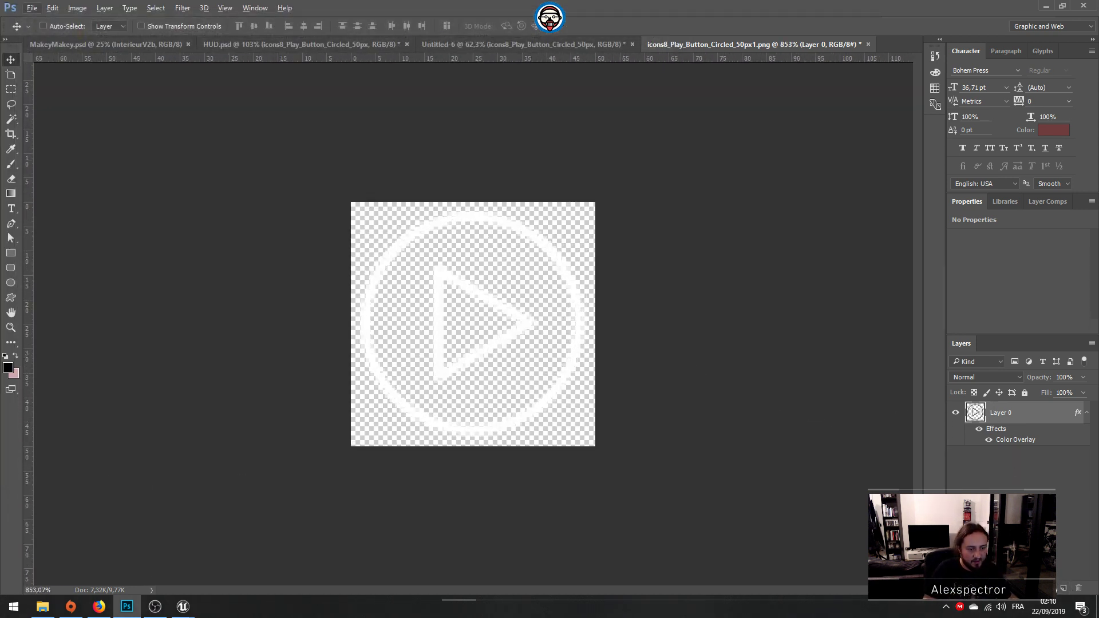
left_click(30, 8)
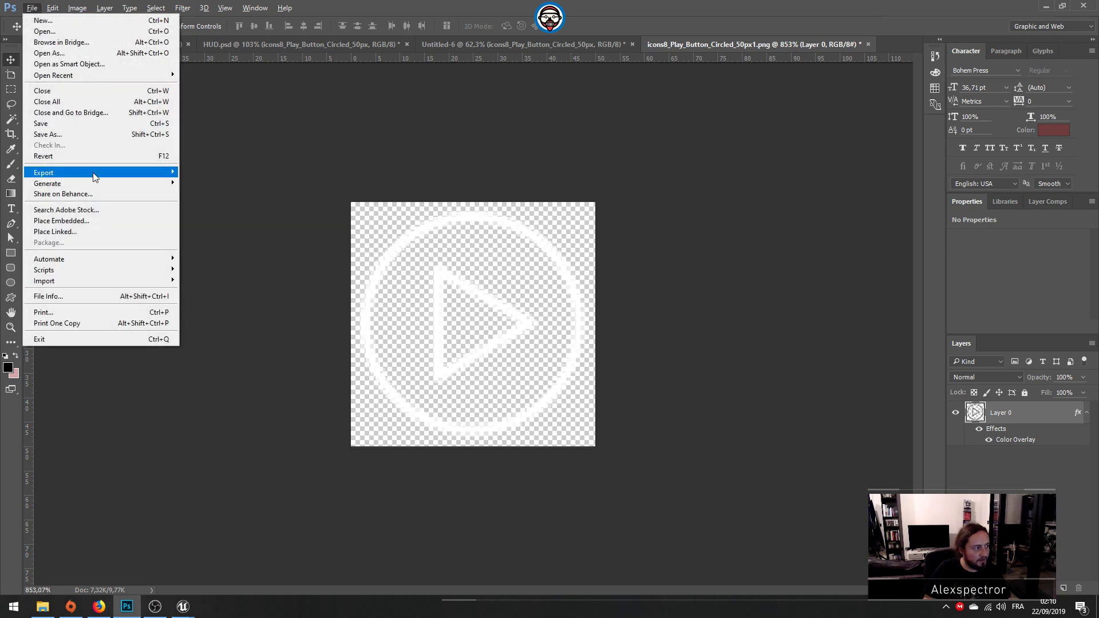
left_click(92, 135)
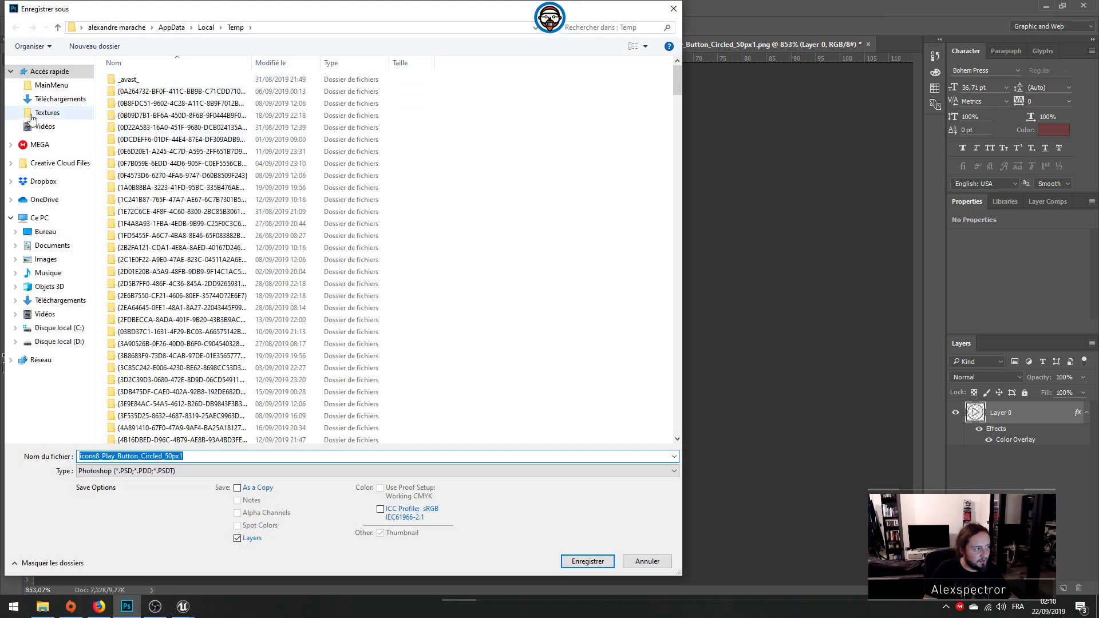
left_click(33, 117)
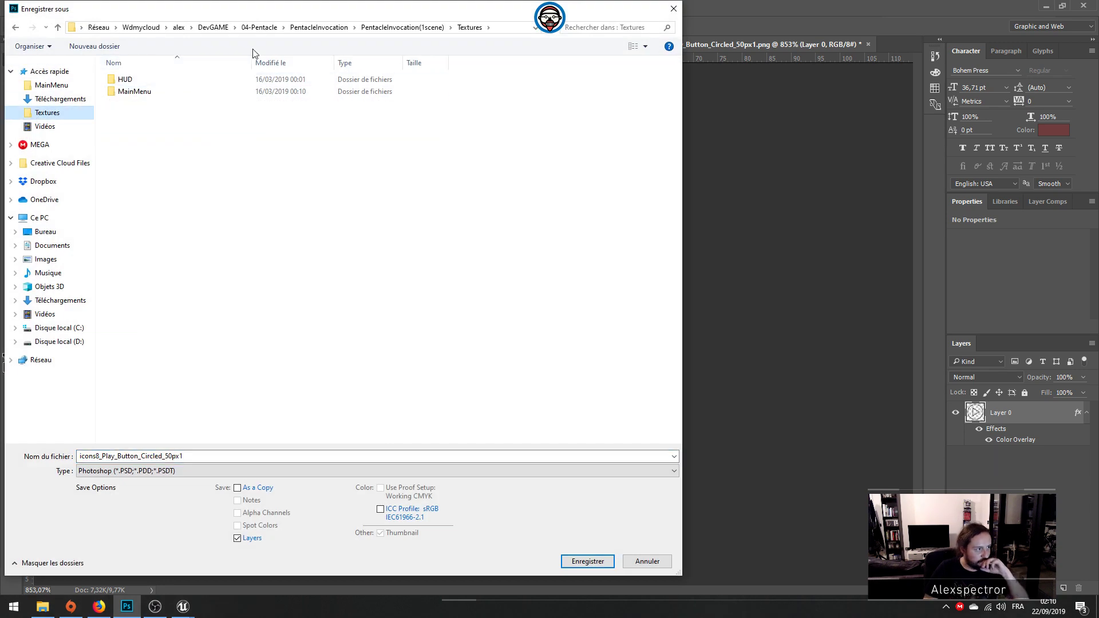
left_click(314, 28)
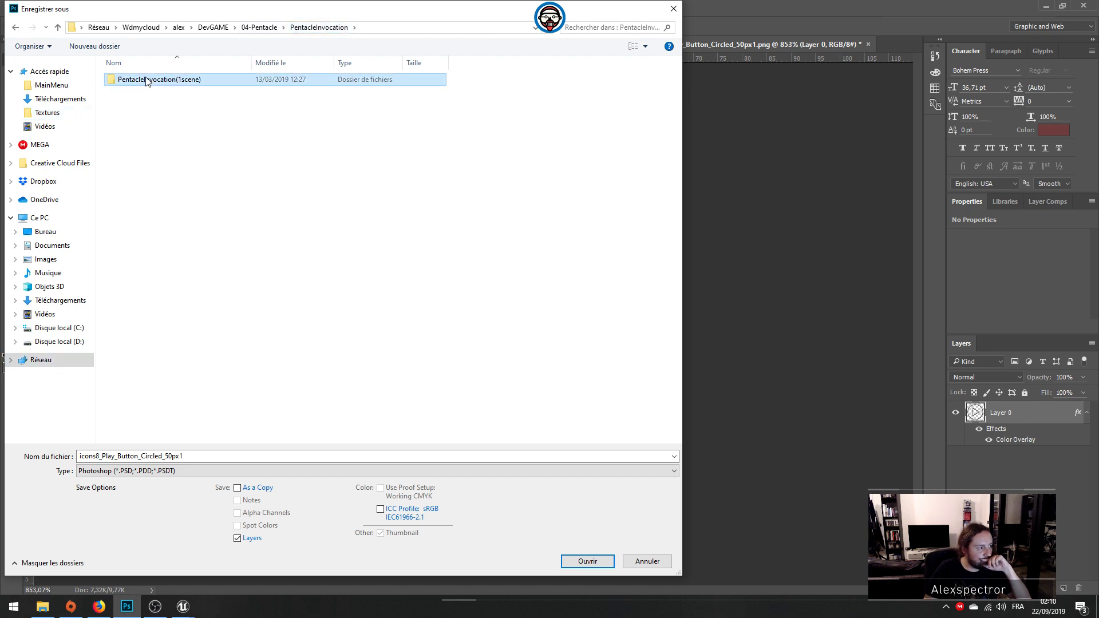
double_click(144, 79)
double_click(147, 128)
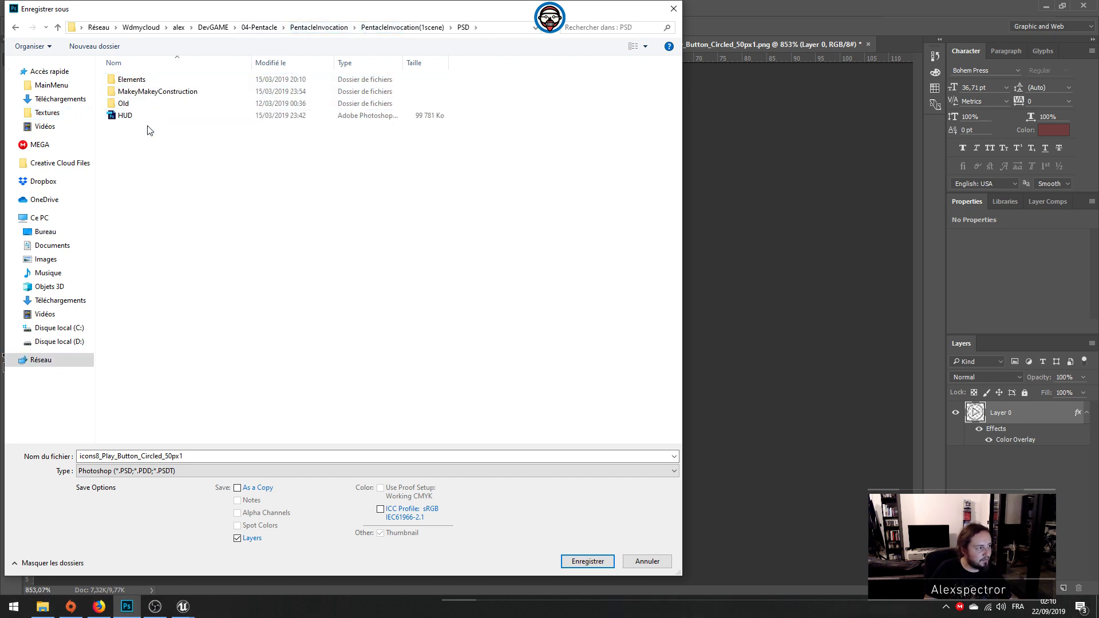
double_click(138, 80)
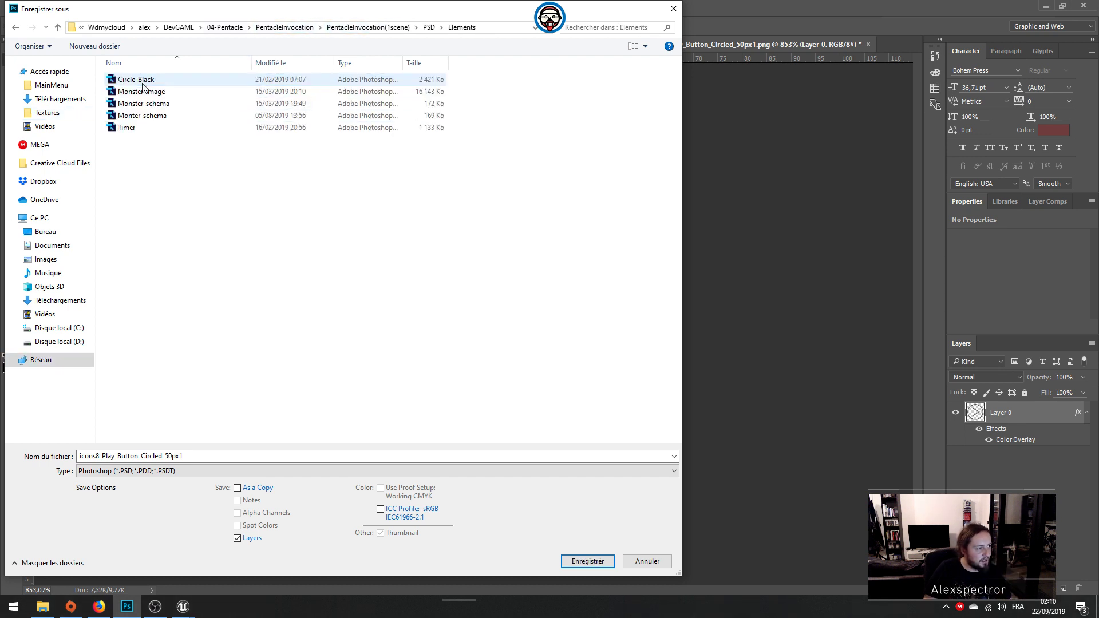
double_click(229, 456)
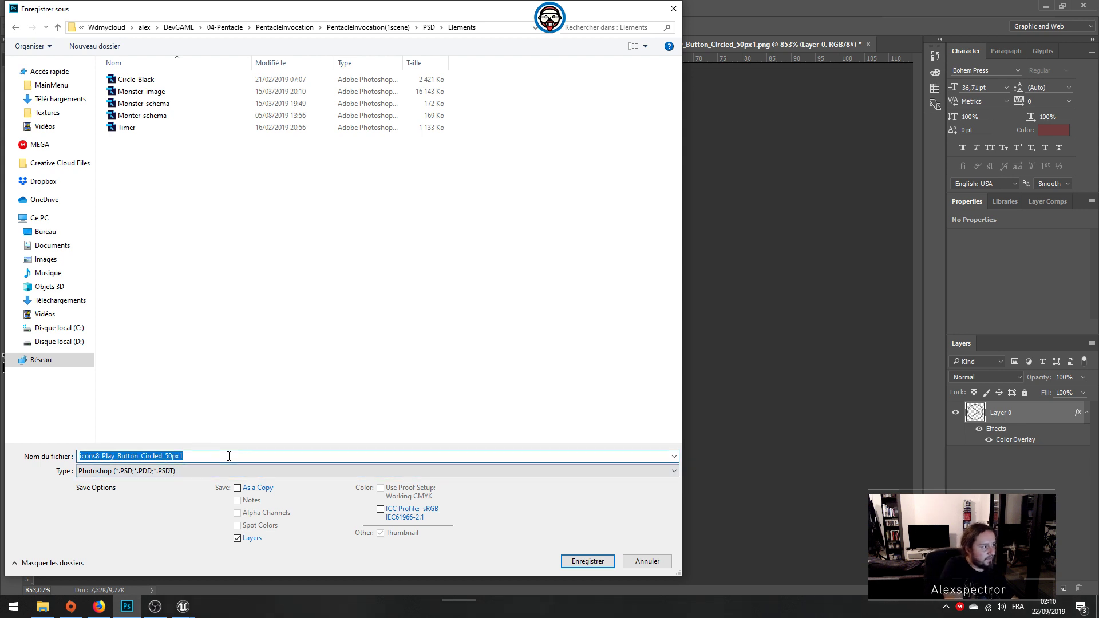
type("MainMenu-icon")
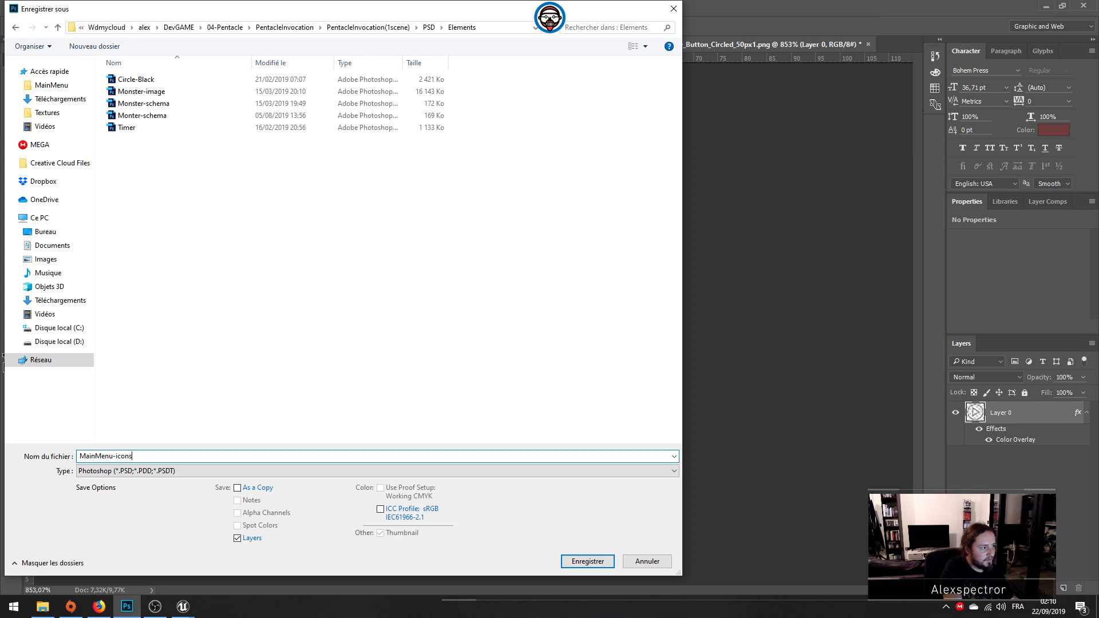
key("Return")
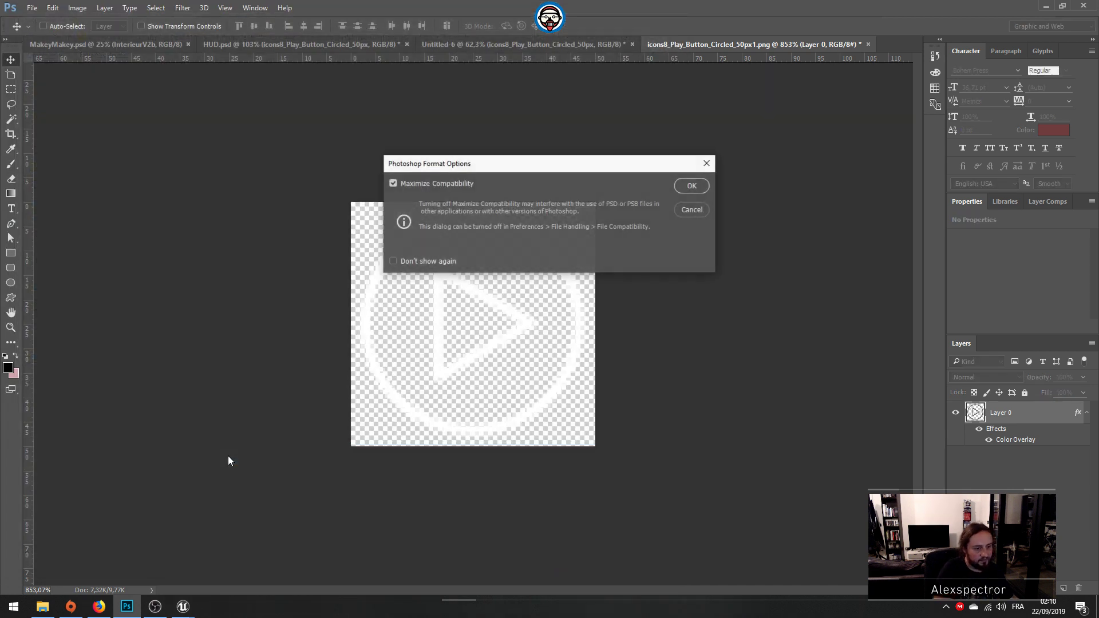
key("Return")
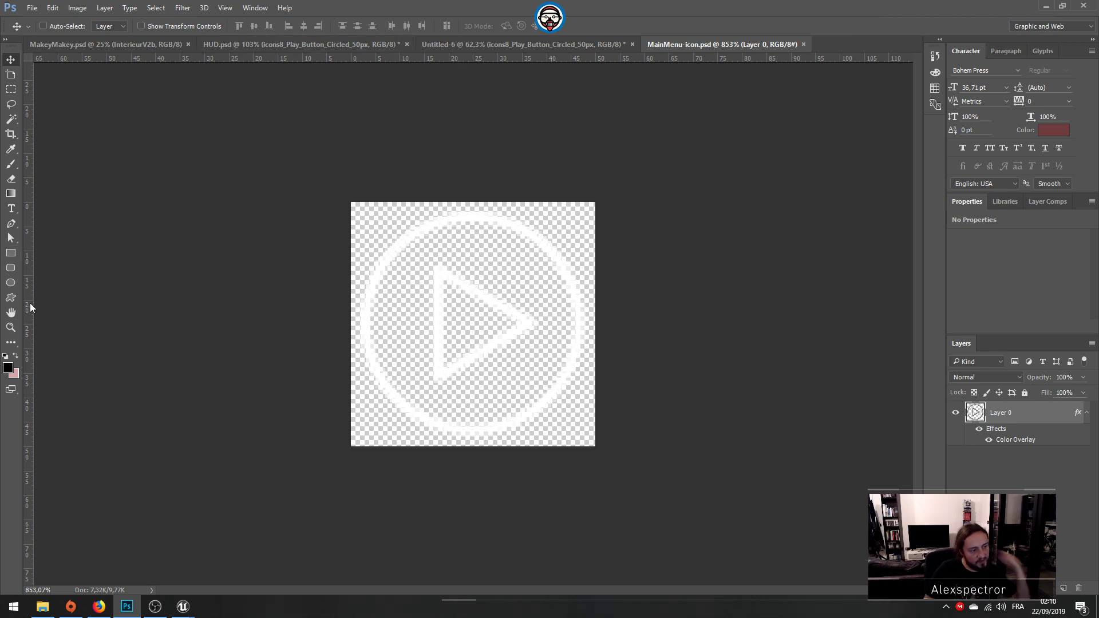
Step: Place two horizontal and two vertical guides along the outer edges of the icon's inner triangle
left_click_drag(344, 60, 402, 265)
left_click_drag(393, 59, 431, 382)
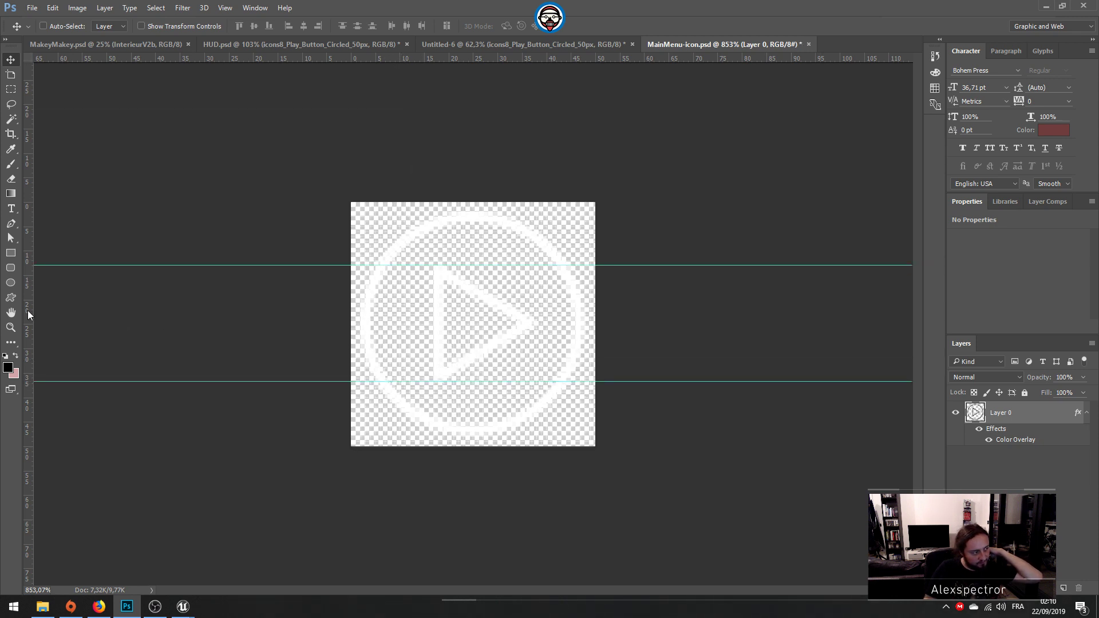
left_click_drag(30, 318, 433, 325)
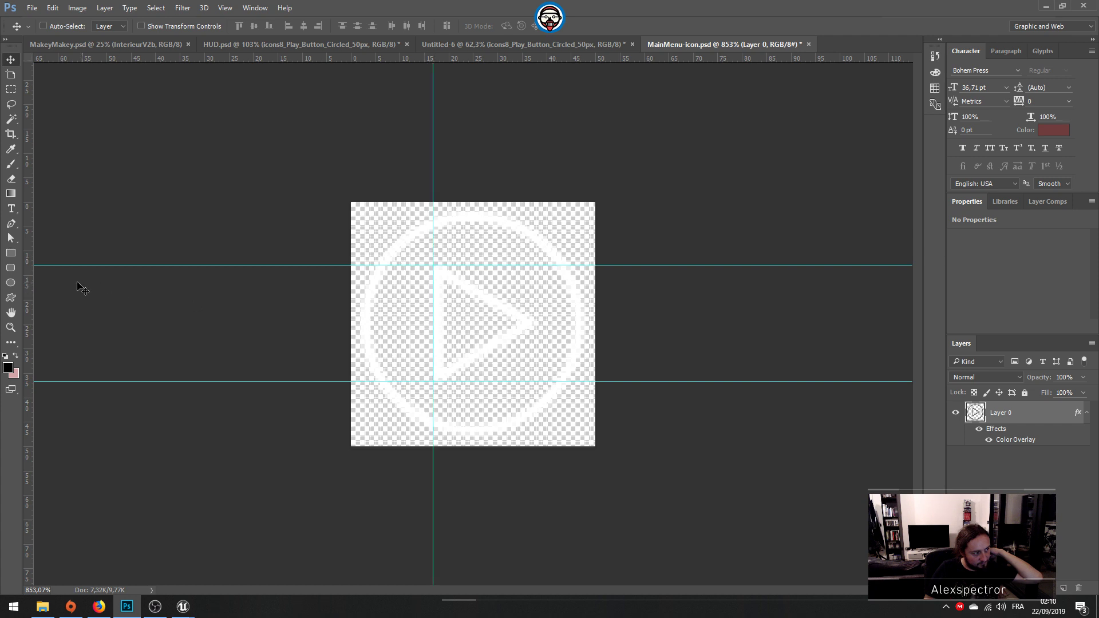
left_click_drag(34, 286, 531, 304)
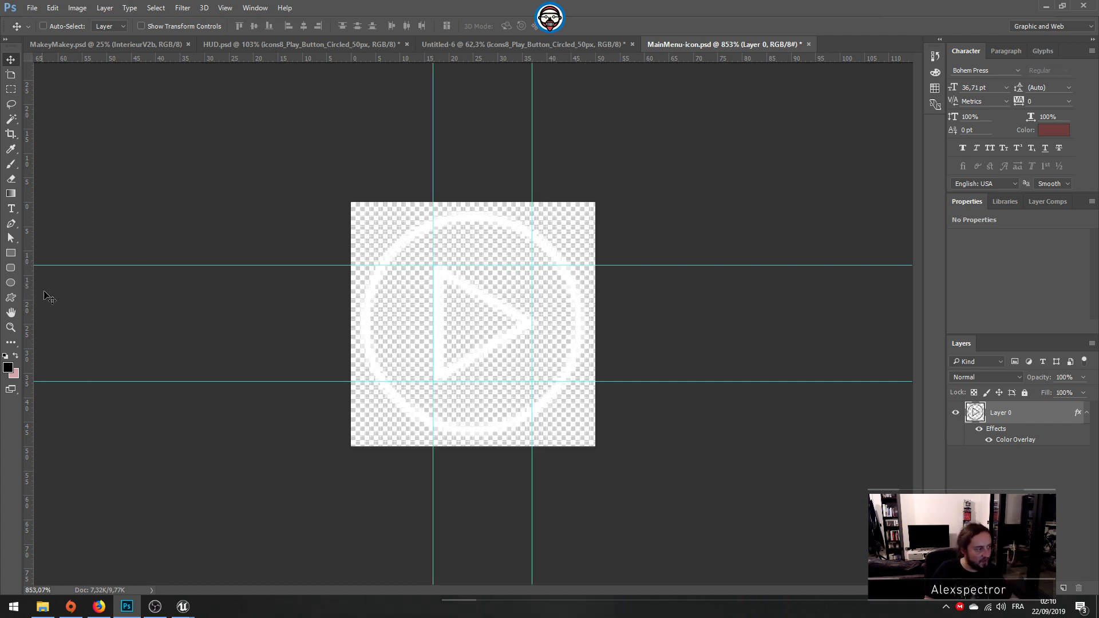
Step: Add a new layer, fill it with black and place it beneath the icon's Layer 0
left_click(6, 256)
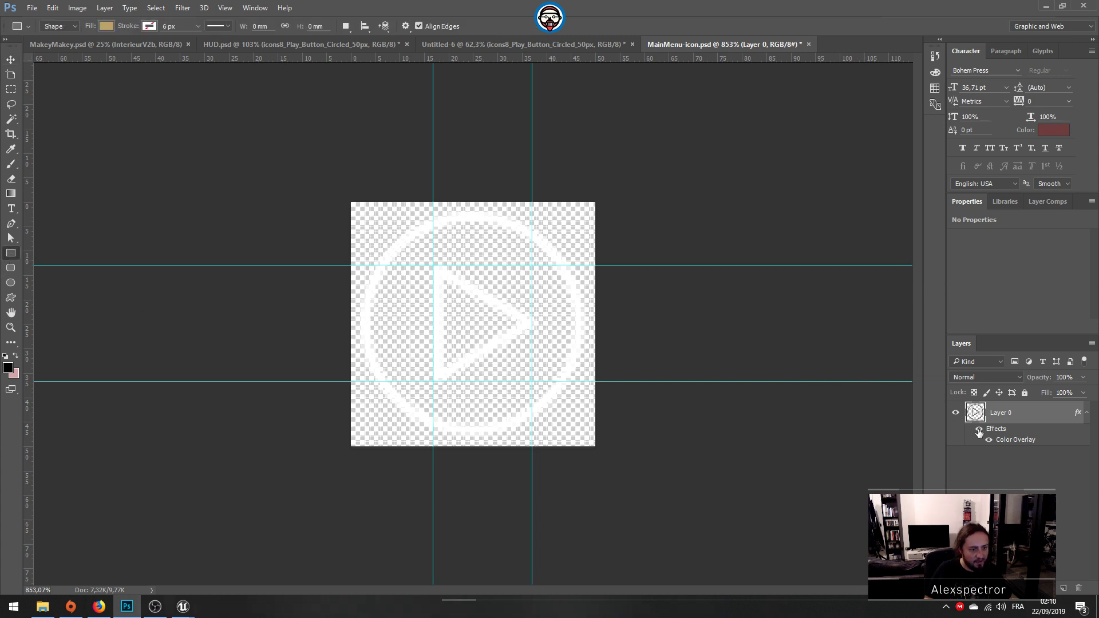
left_click(1062, 589)
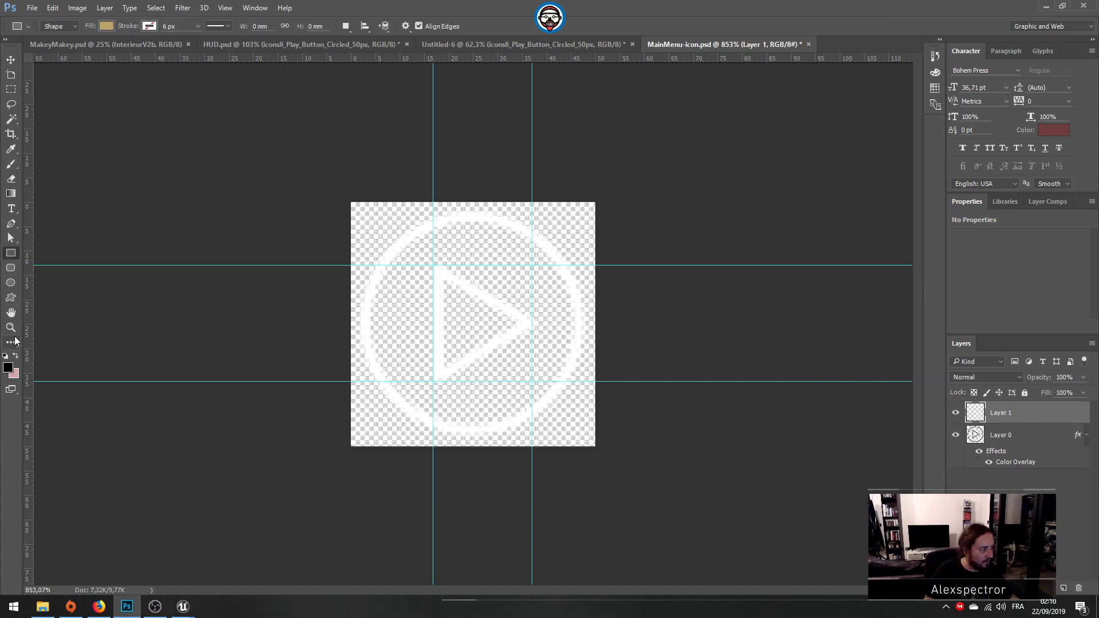
key("g")
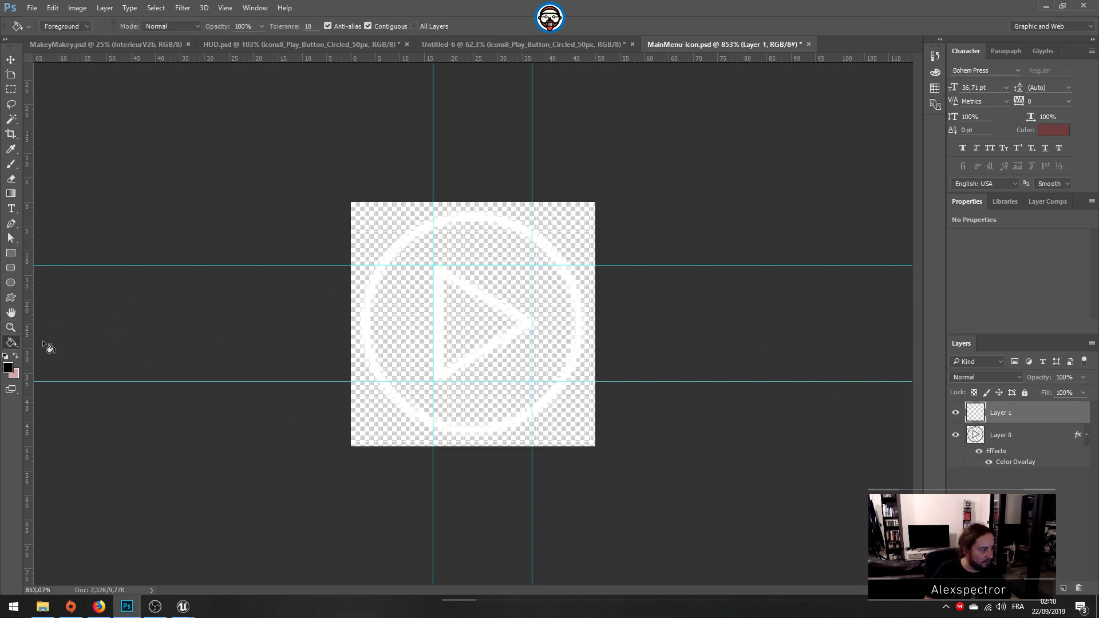
left_click(449, 367)
left_click_drag(1036, 422, 1039, 479)
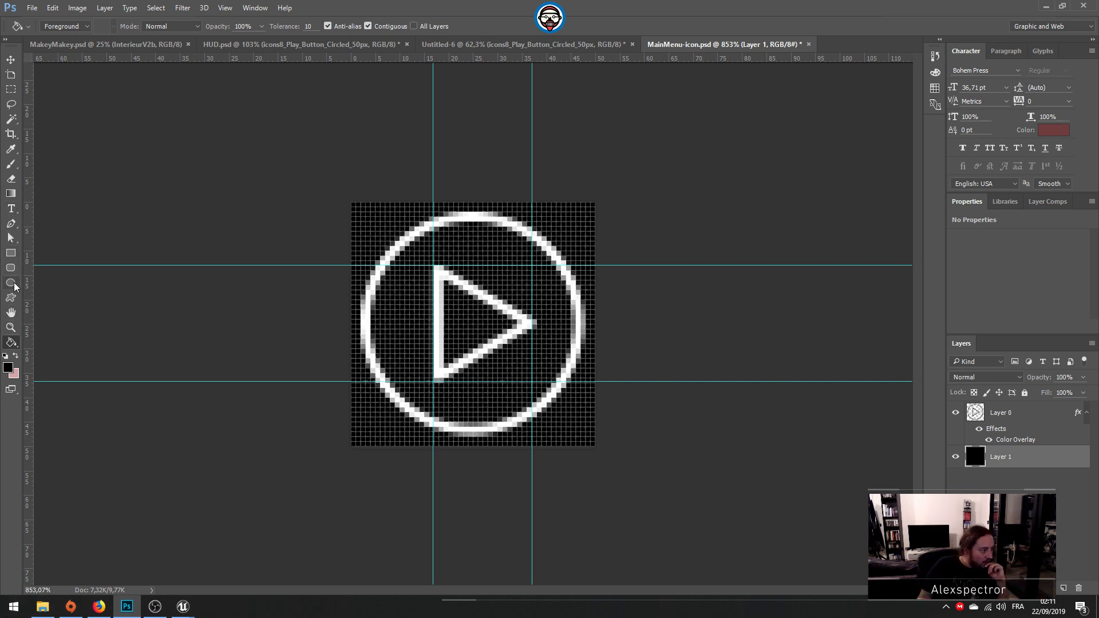
Step: Draw a tan three-sided polygon about 27 by 31 px over the play icon, pointing toward its right side
right_click(11, 342)
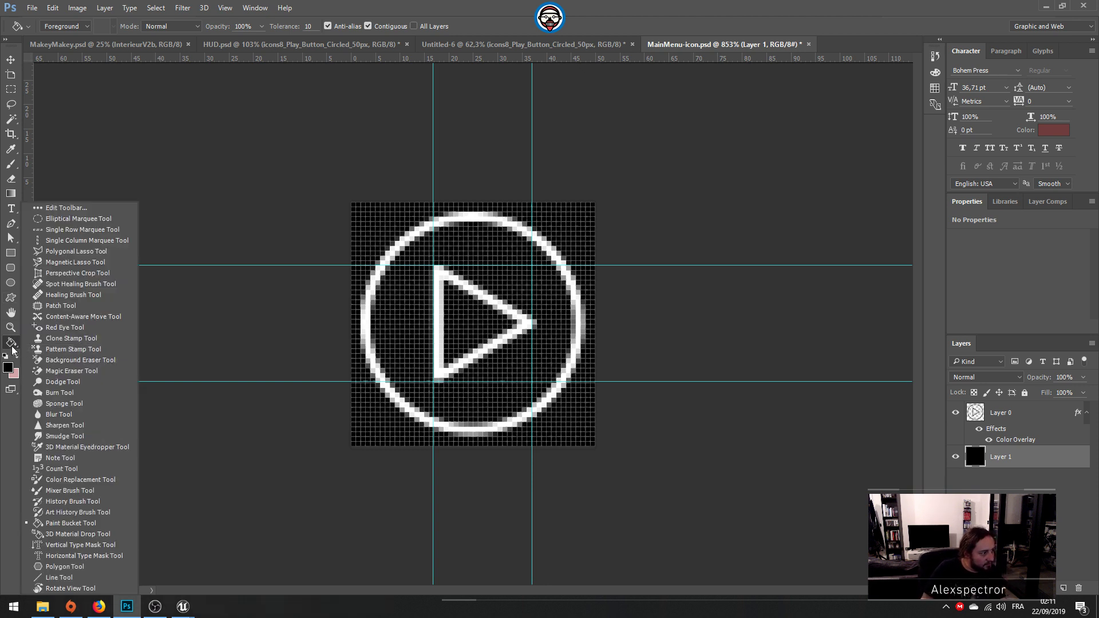
left_click(64, 566)
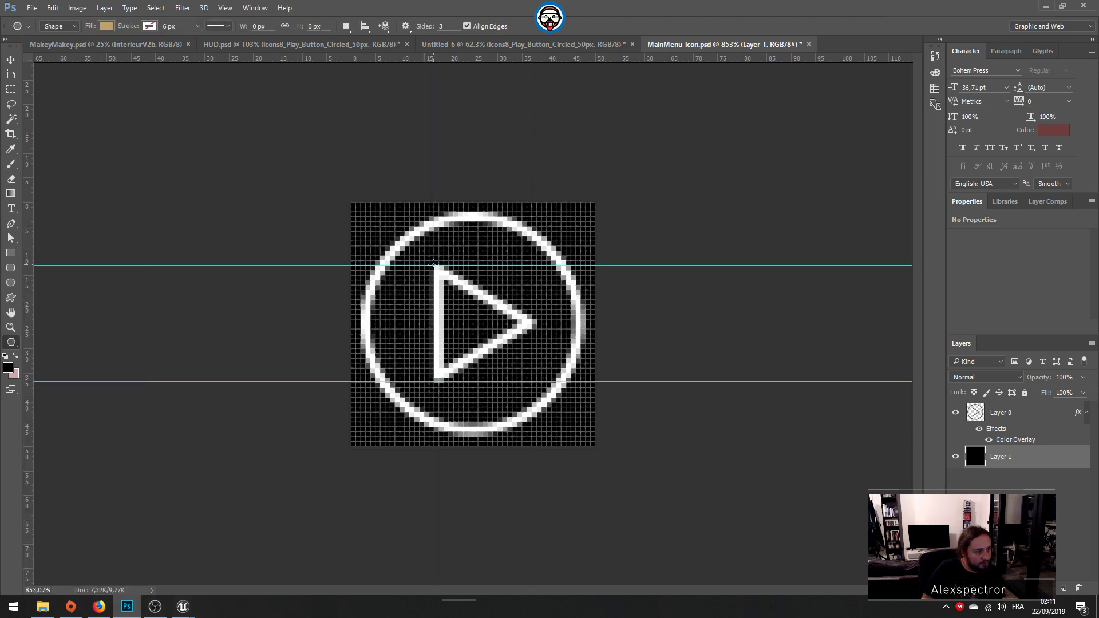
left_click_drag(433, 265, 522, 267)
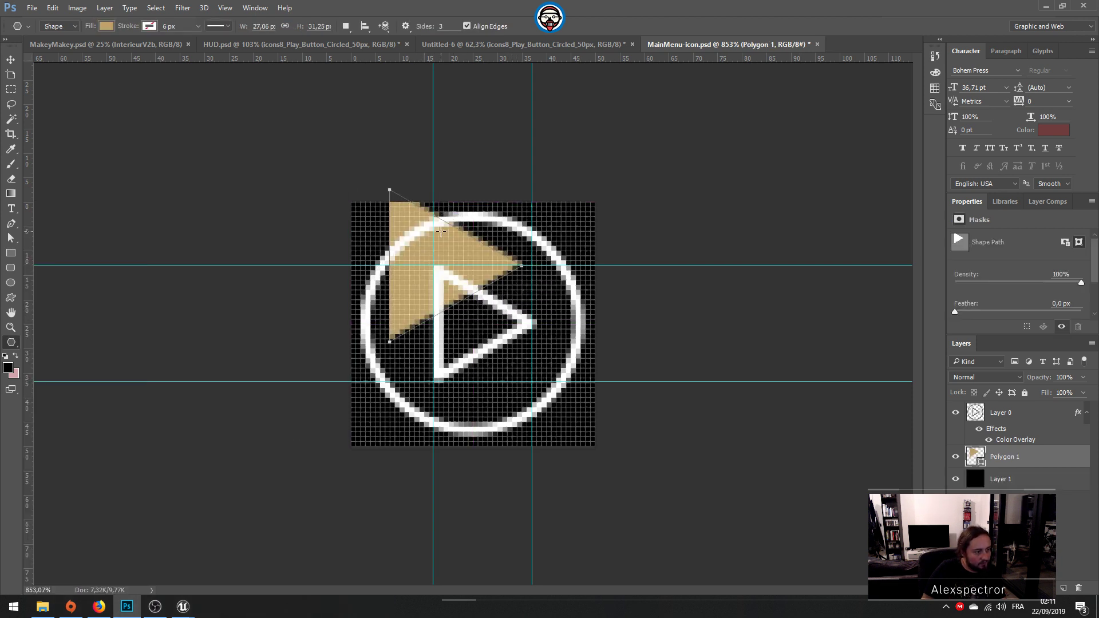
Step: Fit the tan triangle between the four guides at about 21 by 24 px, and delete the original icon's Layer 0
key("v")
left_click_drag(403, 264, 446, 345)
key("ctrl+t")
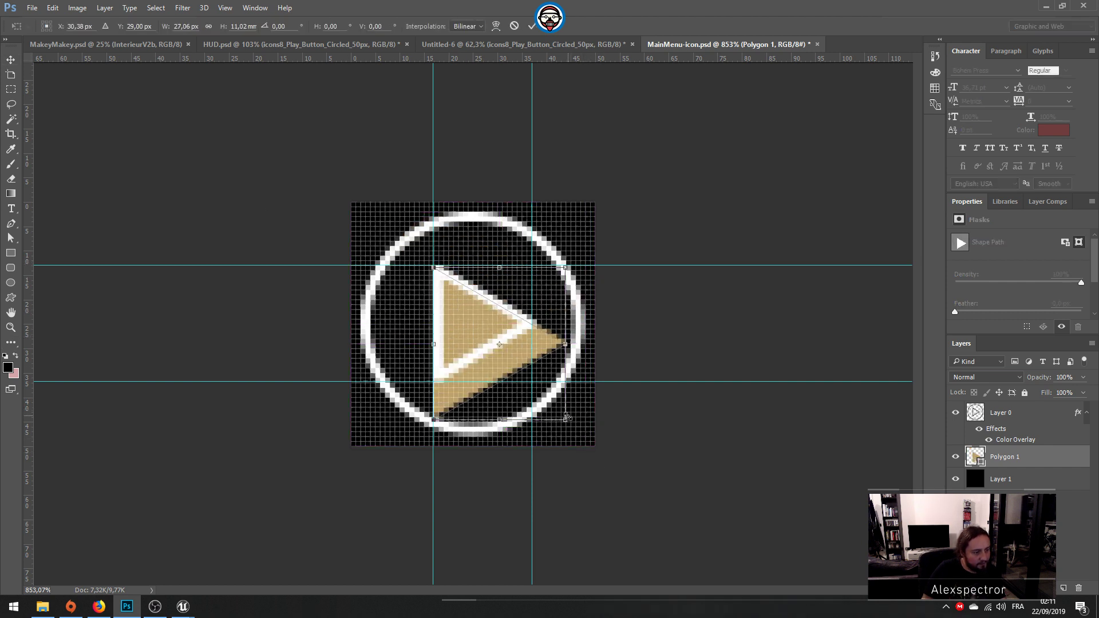
left_click_drag(566, 416, 537, 385)
key("Return")
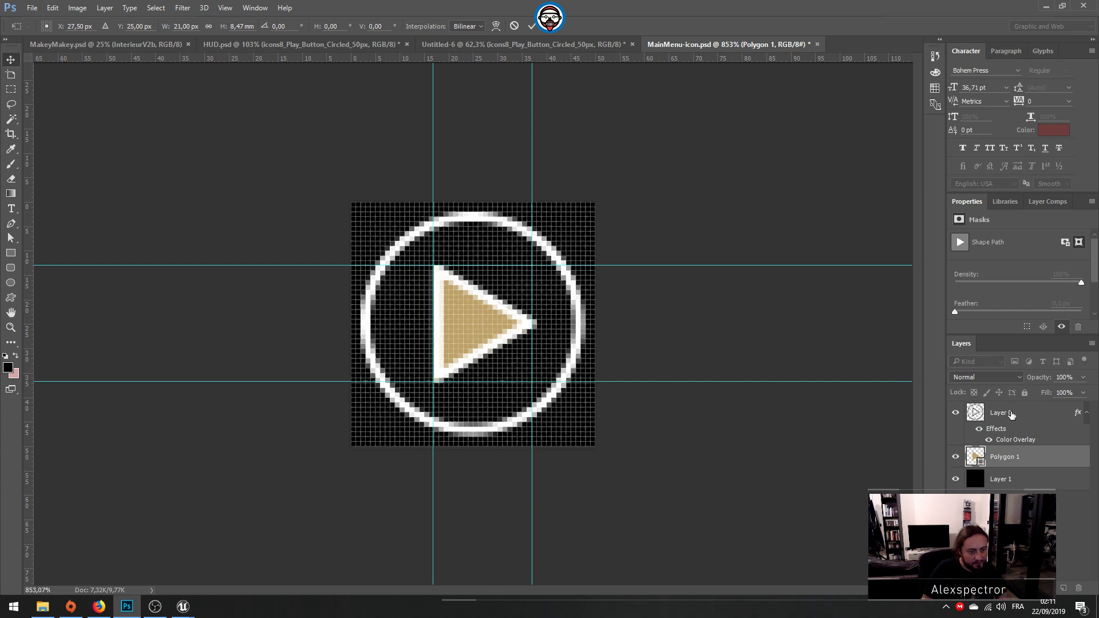
left_click(1012, 415)
key("Delete")
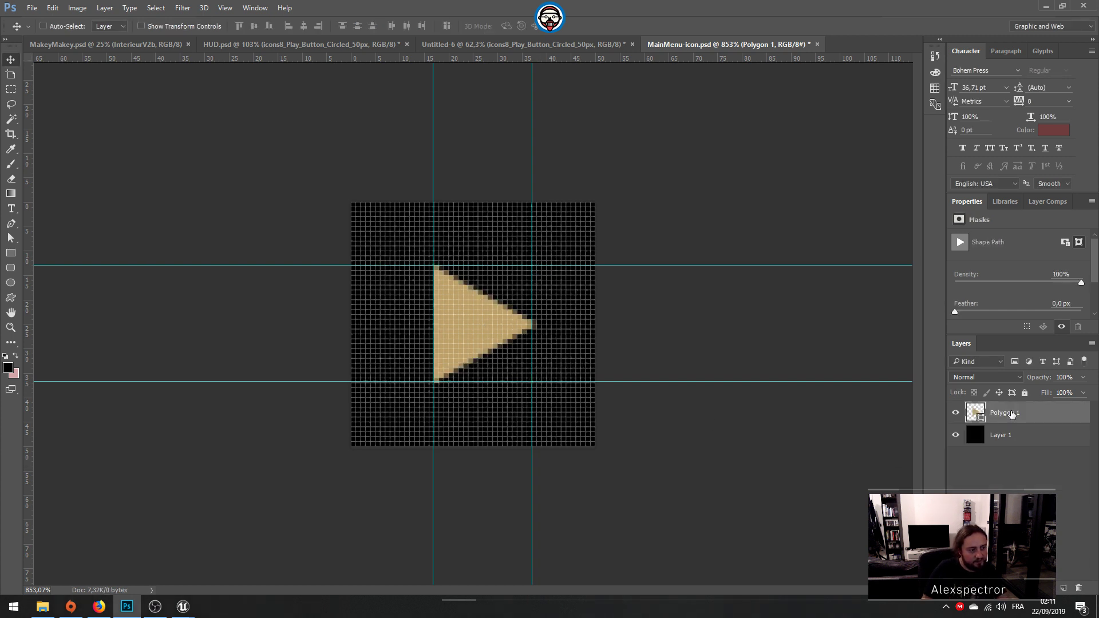
Step: Centre the triangle horizontally on the canvas and move the two vertical guides to its new side edges
key("ctrl+a")
left_click(304, 28)
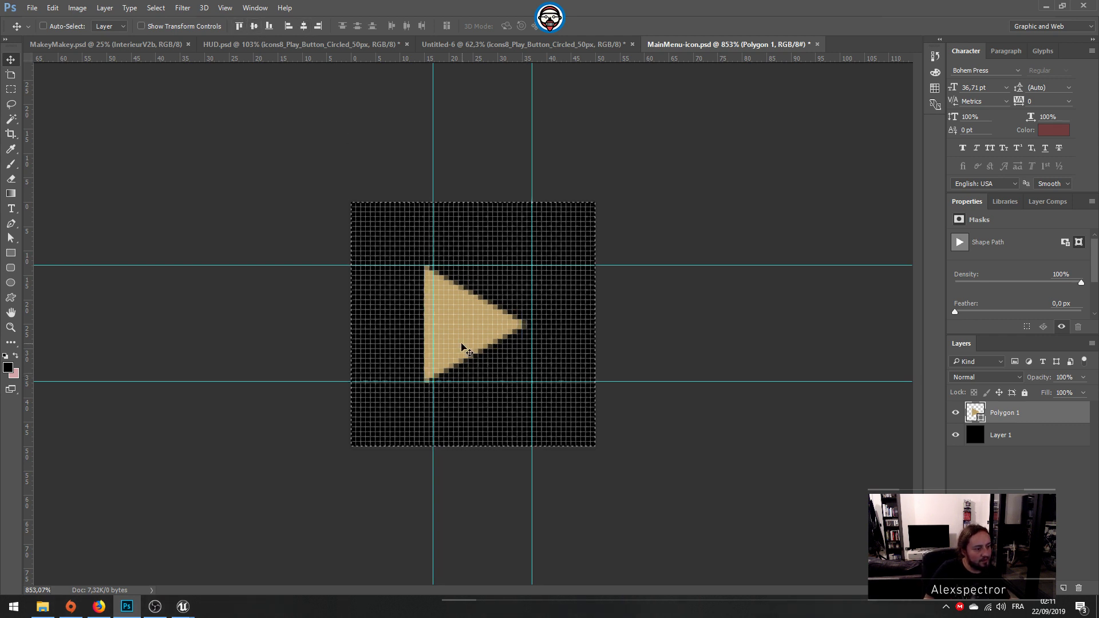
left_click_drag(433, 344, 425, 335)
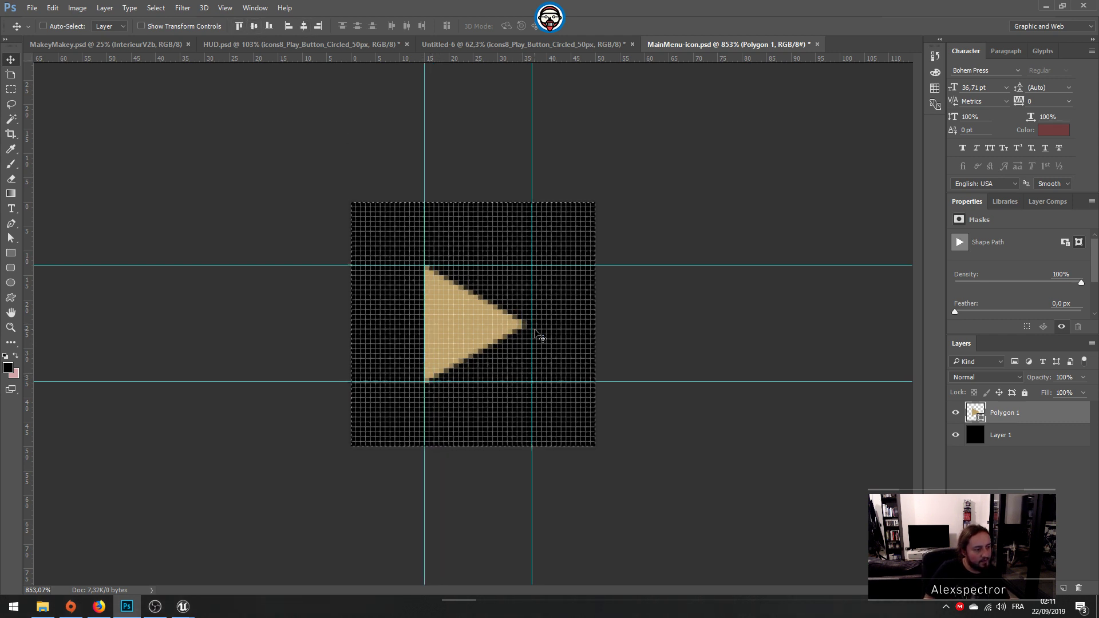
left_click_drag(532, 334, 526, 338)
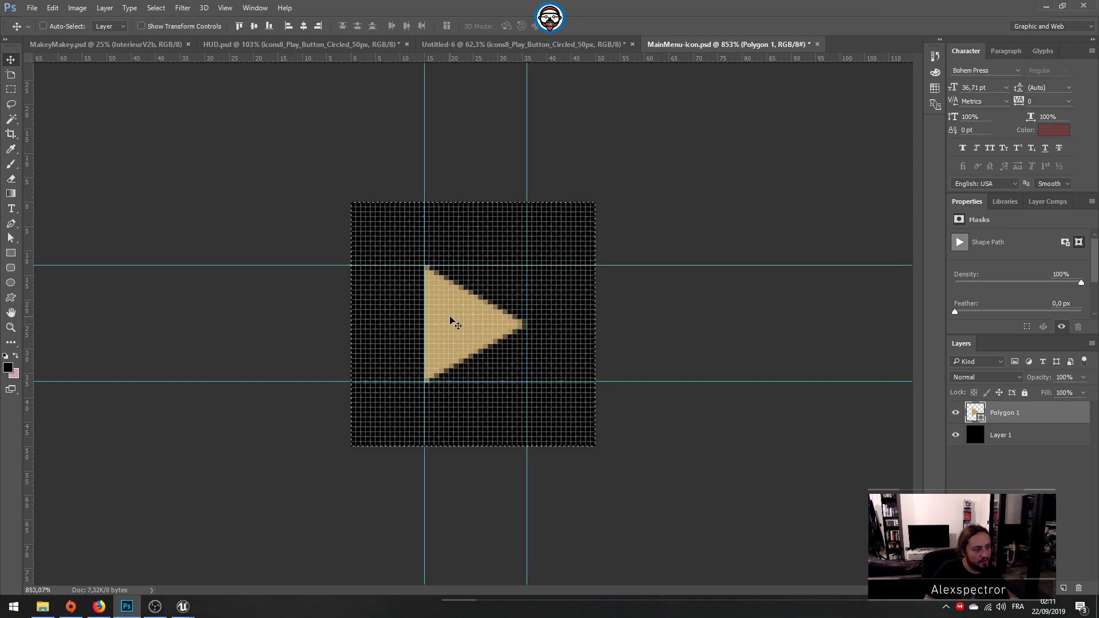
Step: Give the triangle a tan stroke from the recently used colors and set its fill to none
left_click(9, 341)
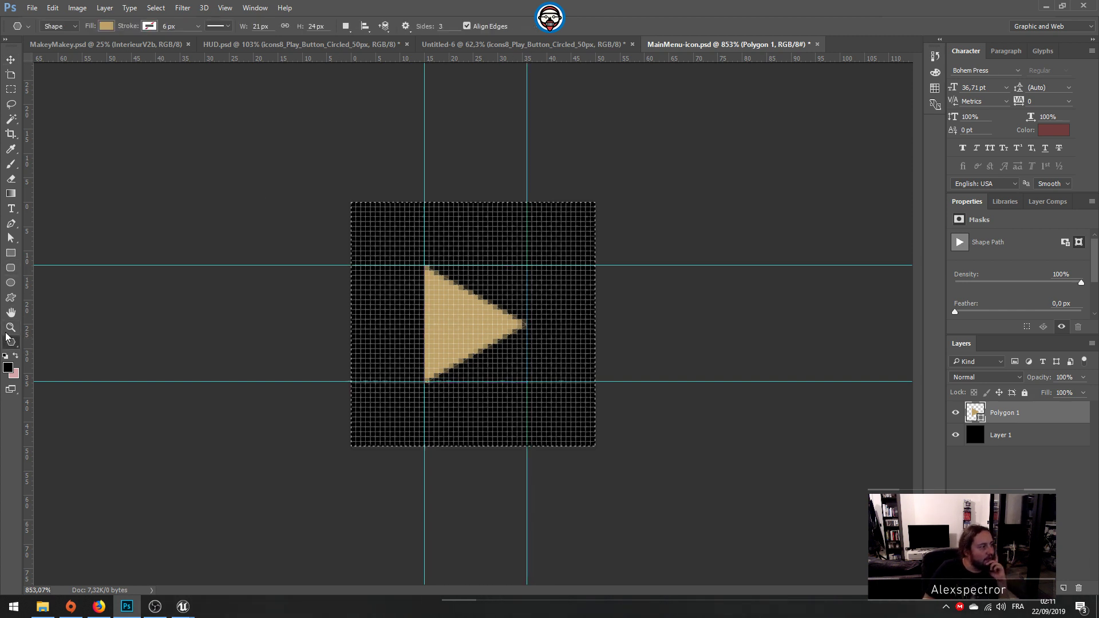
left_click(149, 26)
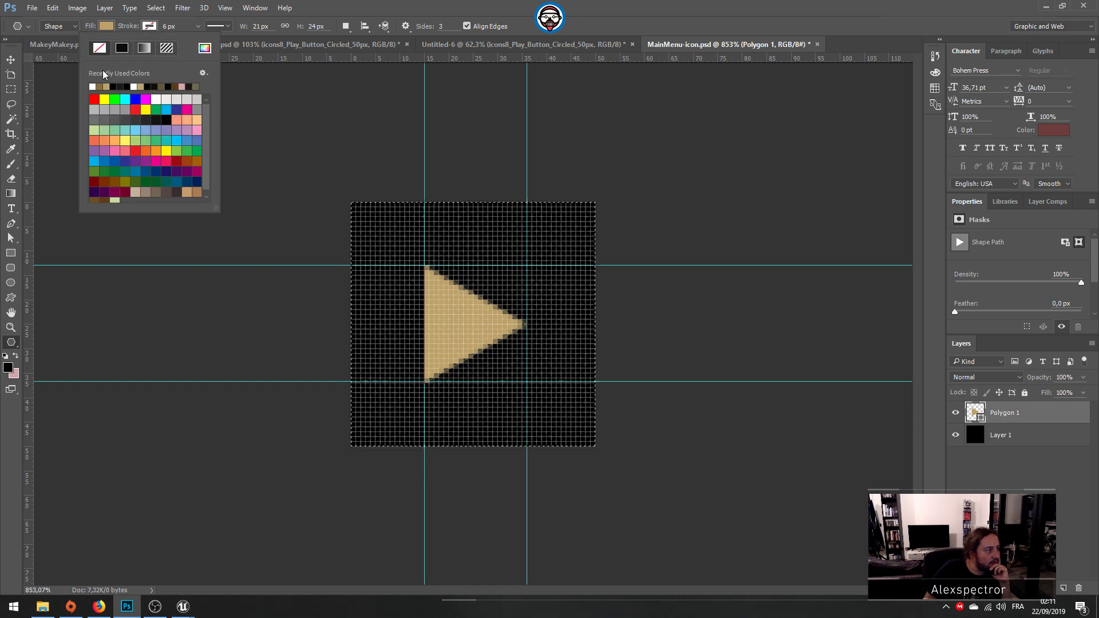
left_click(106, 84)
left_click(108, 25)
left_click(109, 23)
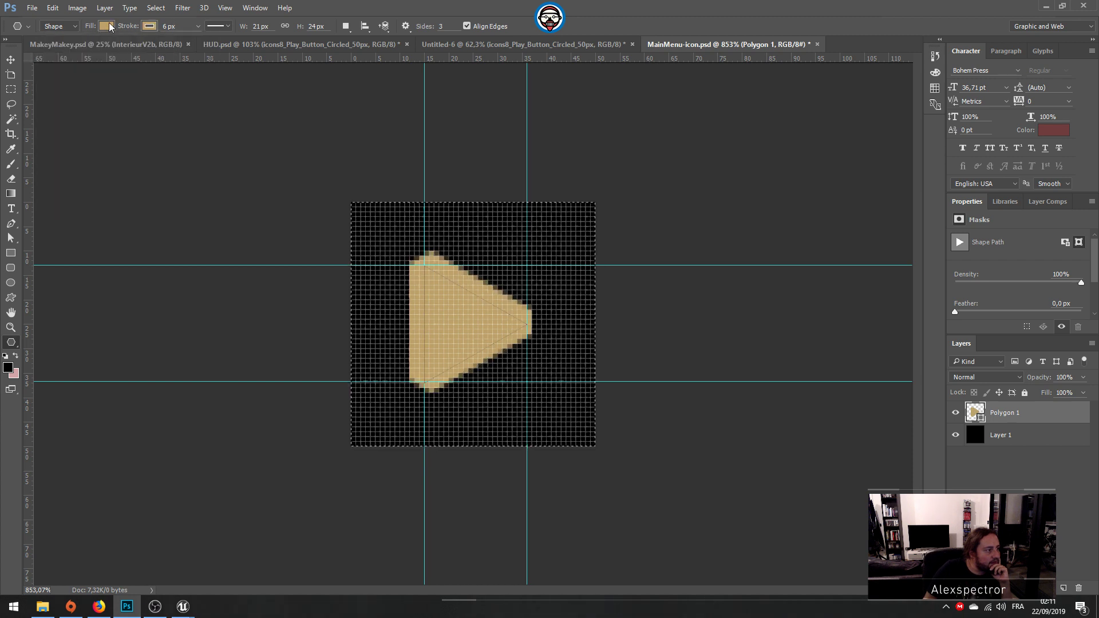
left_click(109, 26)
left_click(55, 48)
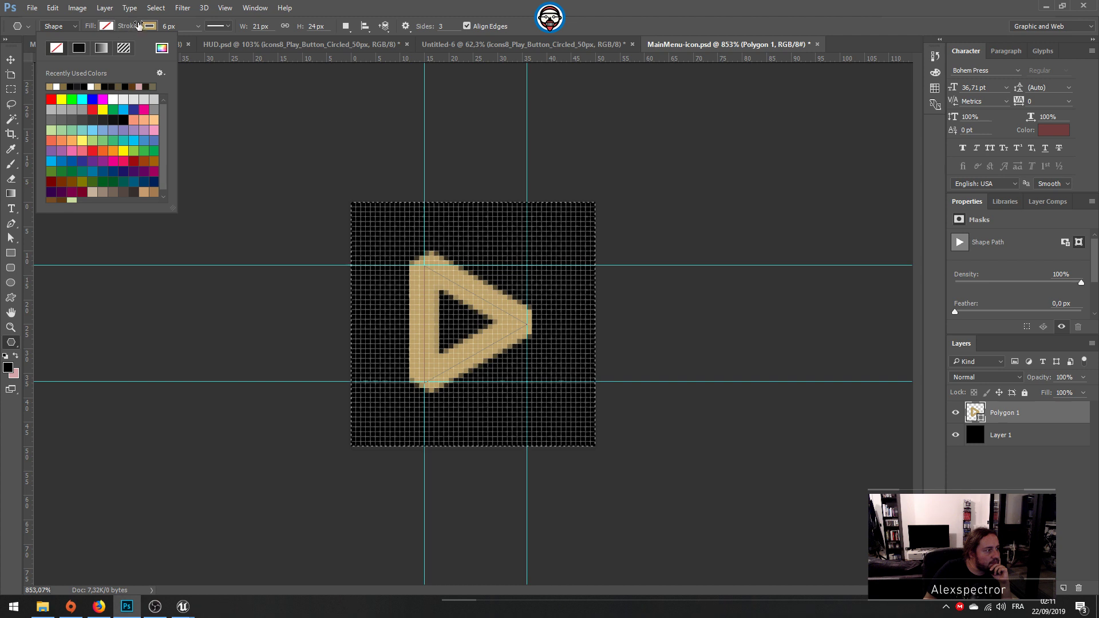
Step: Set the triangle's stroke width to 3 px
left_click(192, 26)
left_click(198, 26)
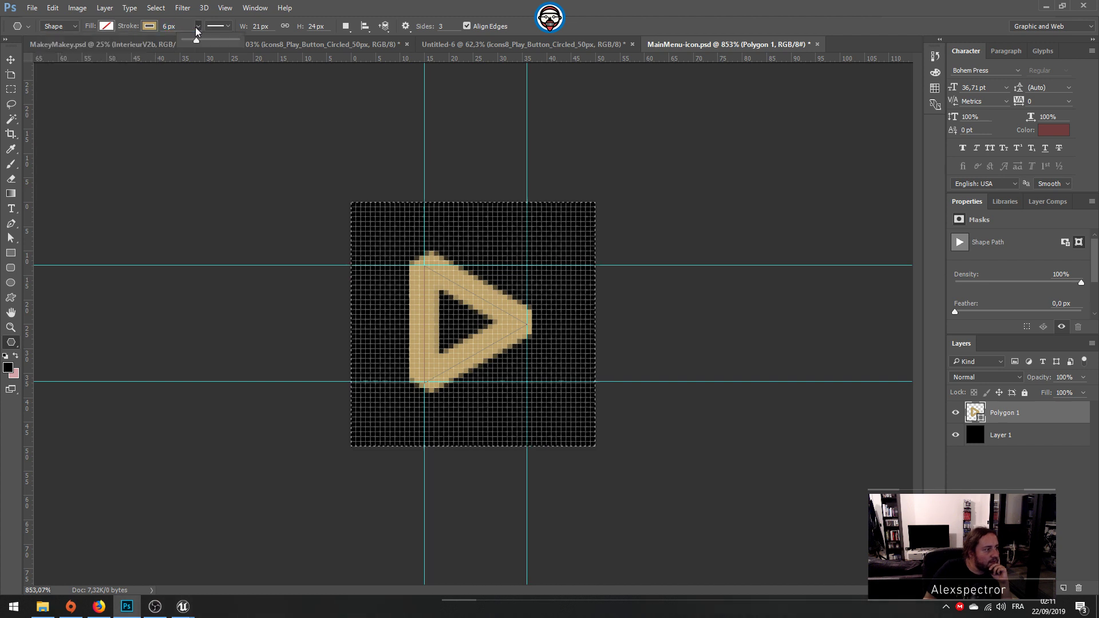
left_click_drag(179, 26, 118, 29)
type("3")
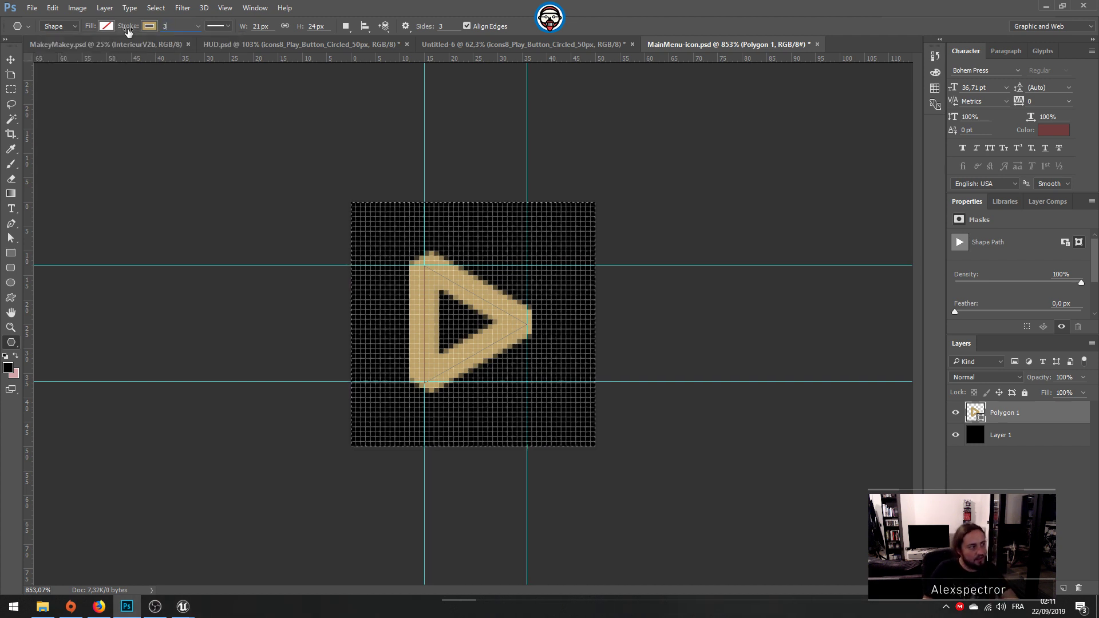
key("Return")
Step: Align the triangle's stroke to the inside of its path through the detailed stroke options
left_click(217, 26)
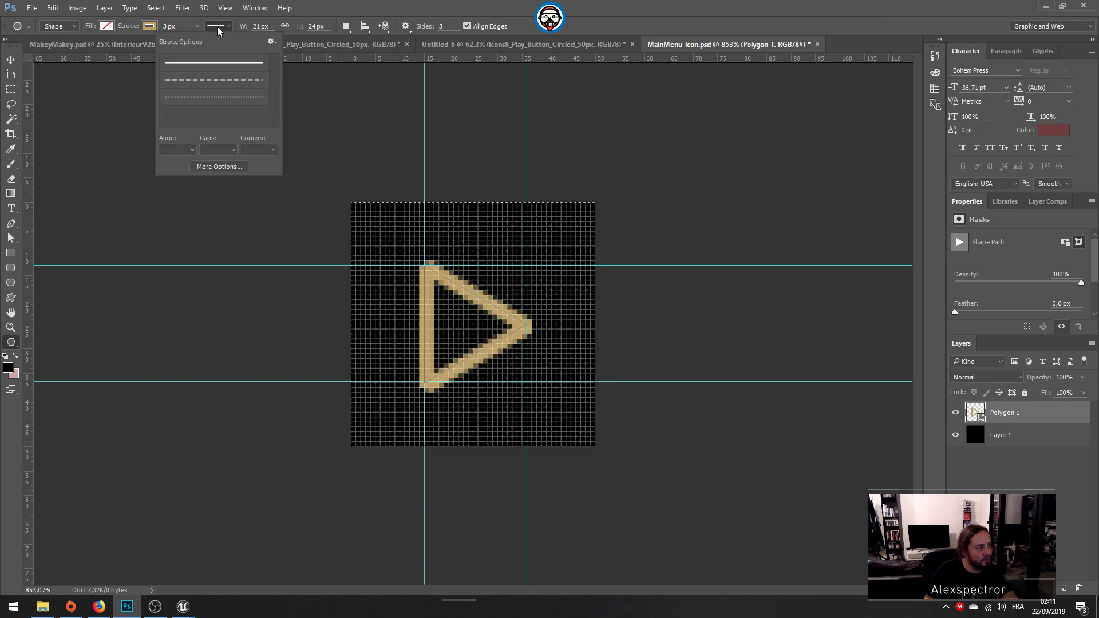
left_click(221, 28)
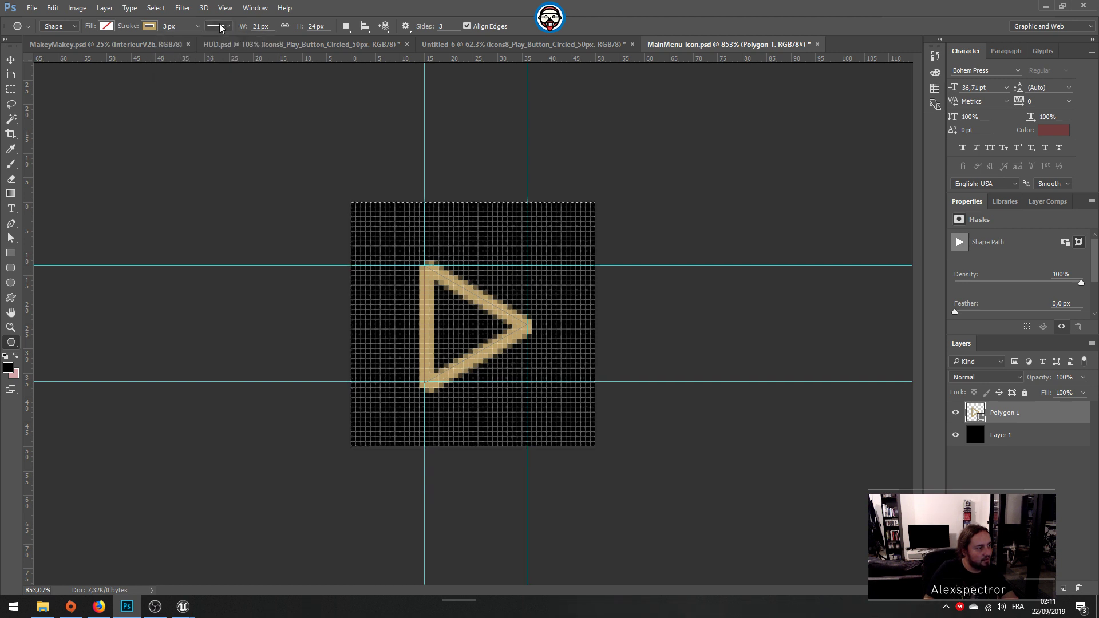
left_click(223, 26)
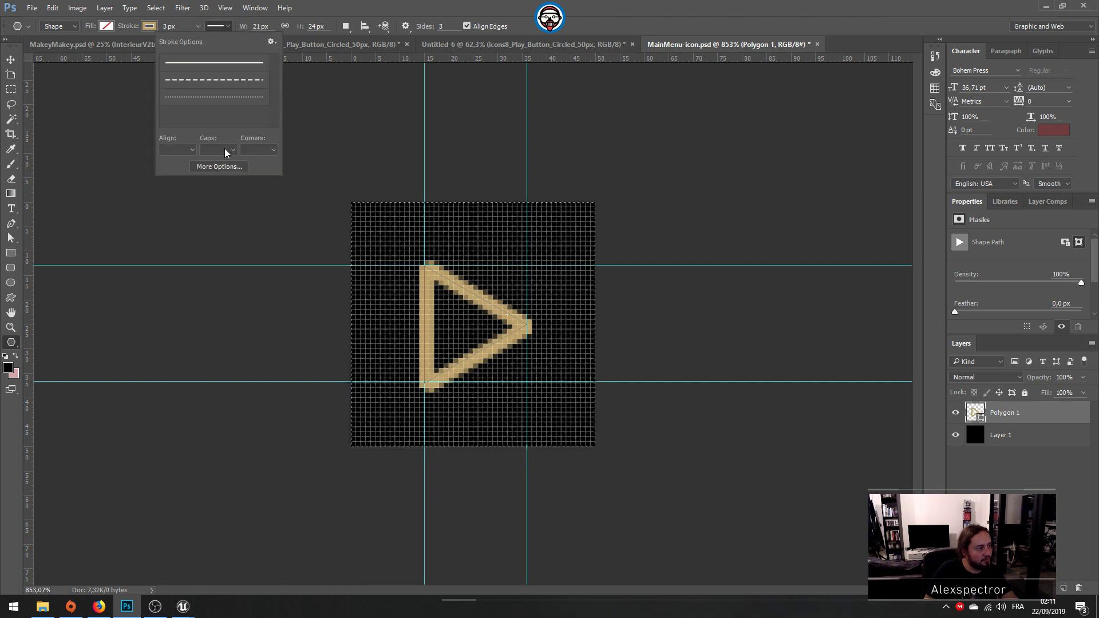
left_click(219, 167)
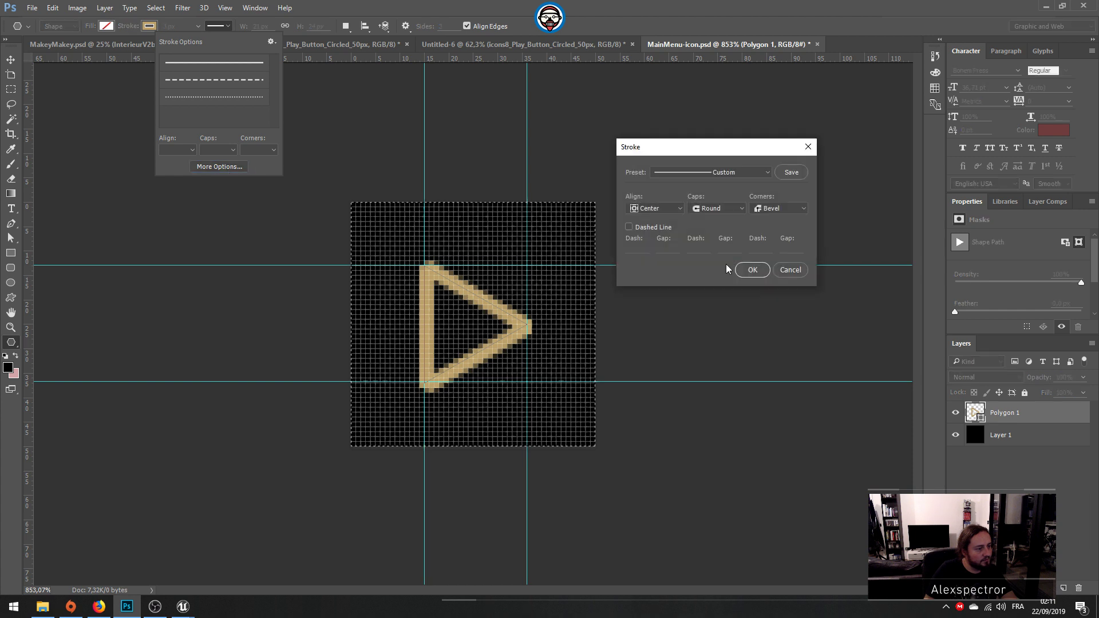
left_click(655, 211)
left_click(656, 218)
key("Return")
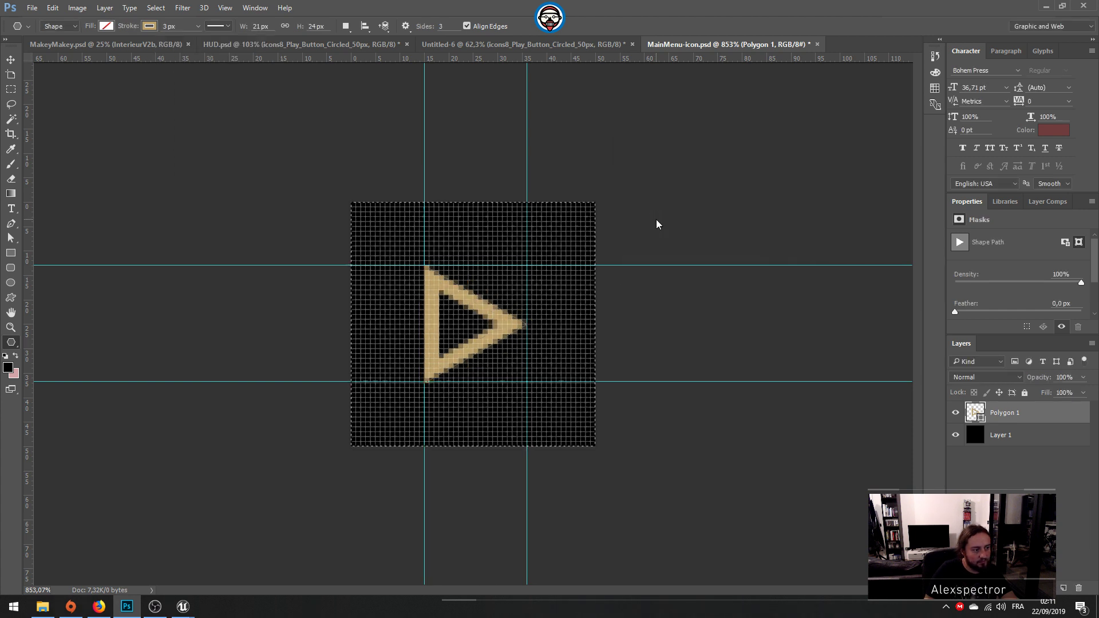
Step: Hide the guides and selection edges to inspect the outlined triangle, and check its fill color without changing it
scroll(441, 201, "down", 6, "alt")
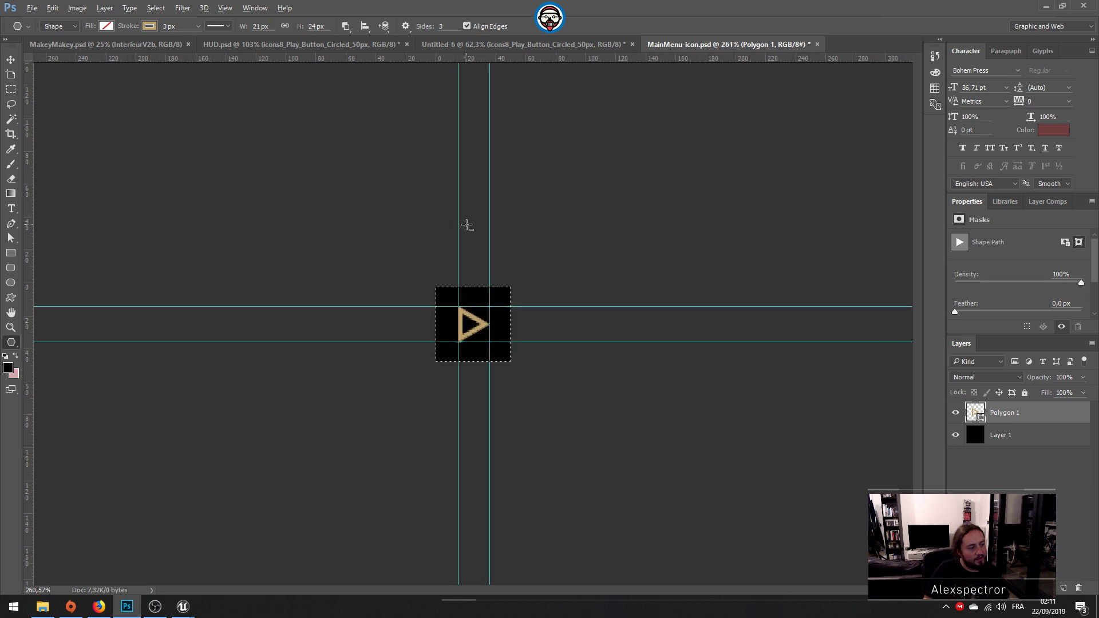
key("ctrl+h")
scroll(545, 303, "up", 3, "alt")
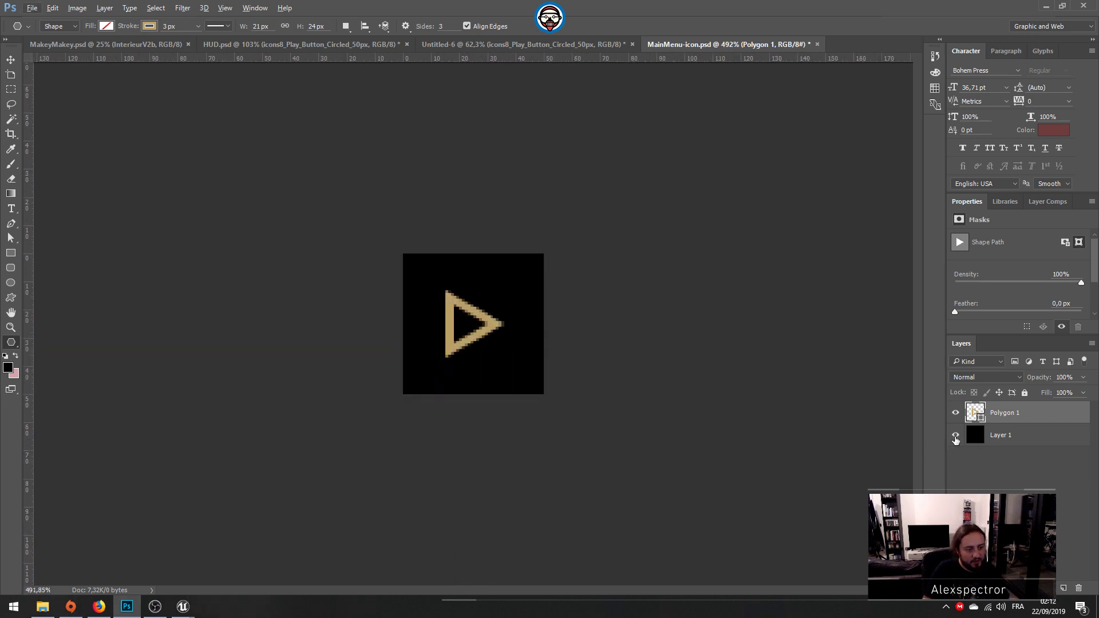
double_click(979, 410)
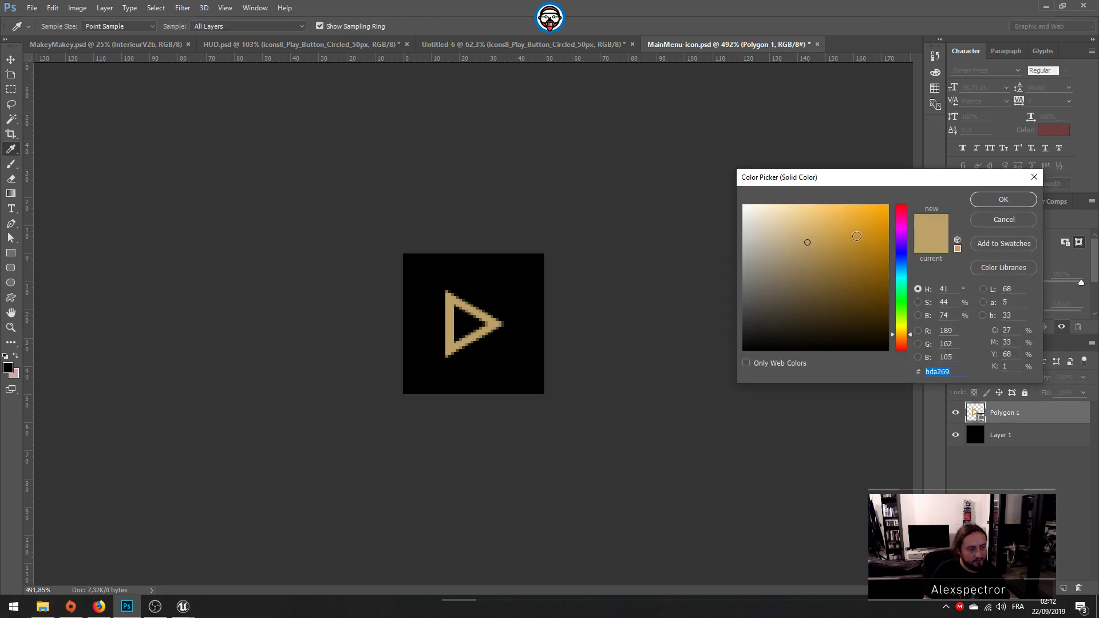
left_click(990, 221)
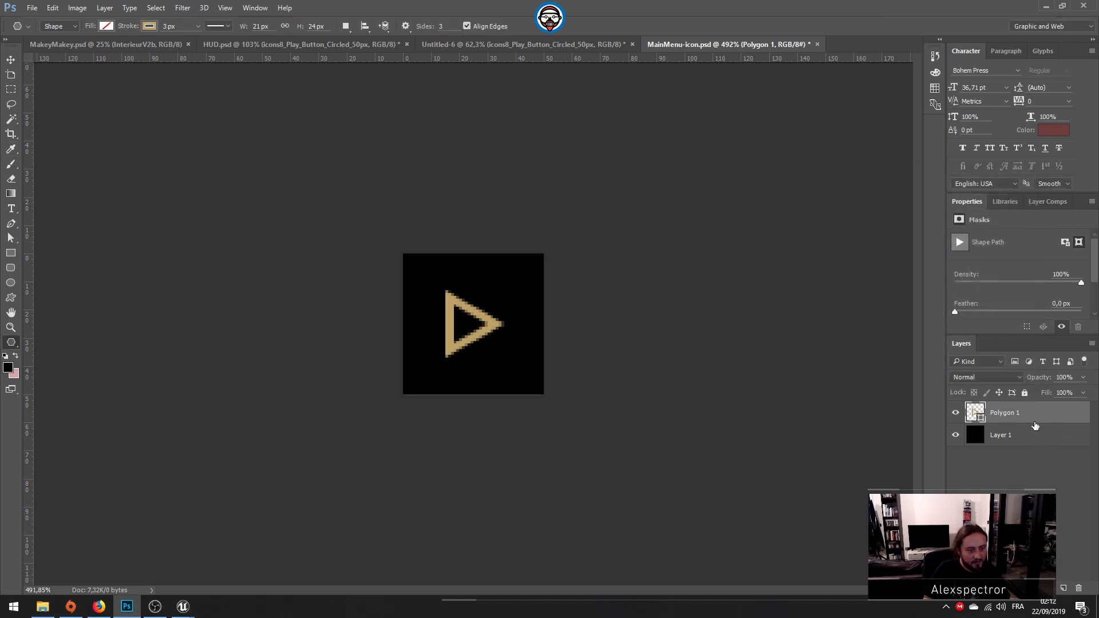
Step: Rename the Polygon 1 layer as icon-play
double_click(1019, 413)
type("icon")
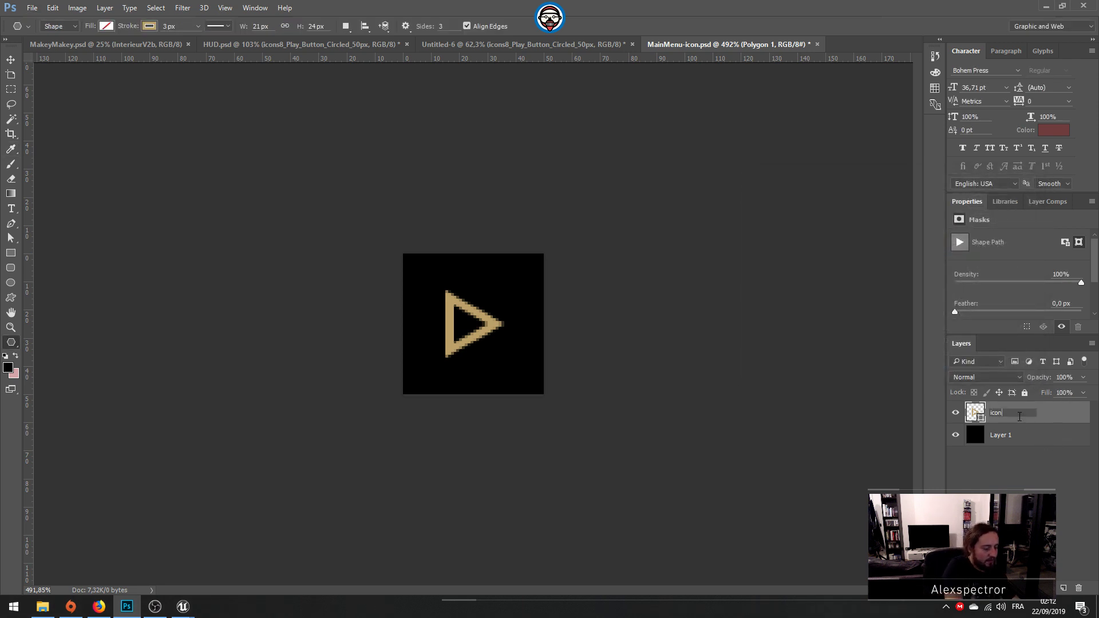
type("-play")
key("Return")
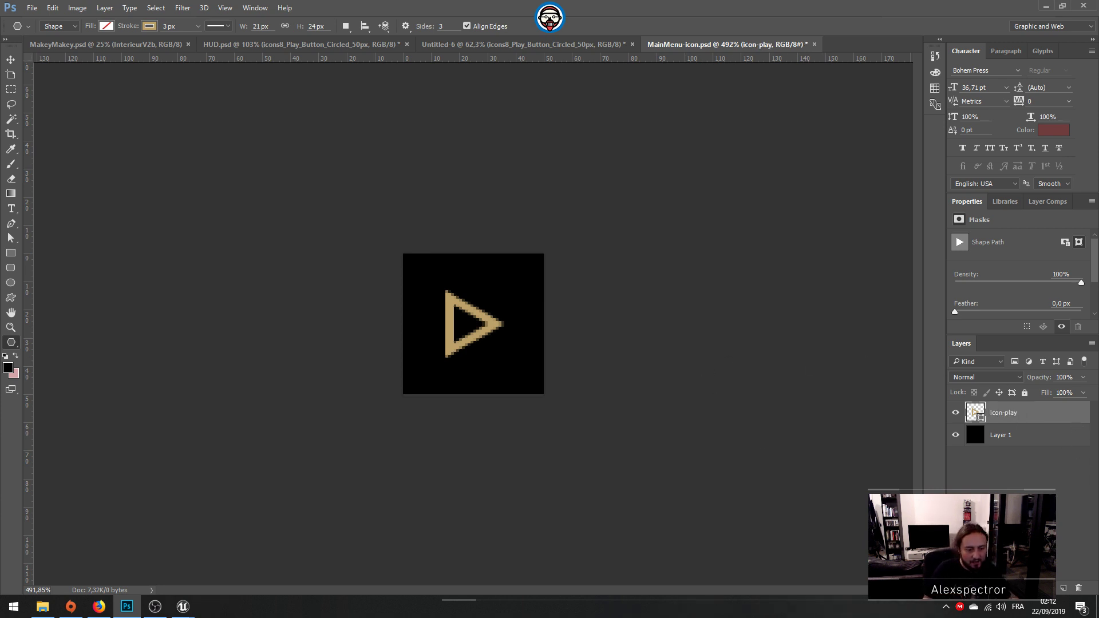
Step: Create a layer group named icons and move the icon-play layer into it
left_click(1049, 589)
double_click(997, 408)
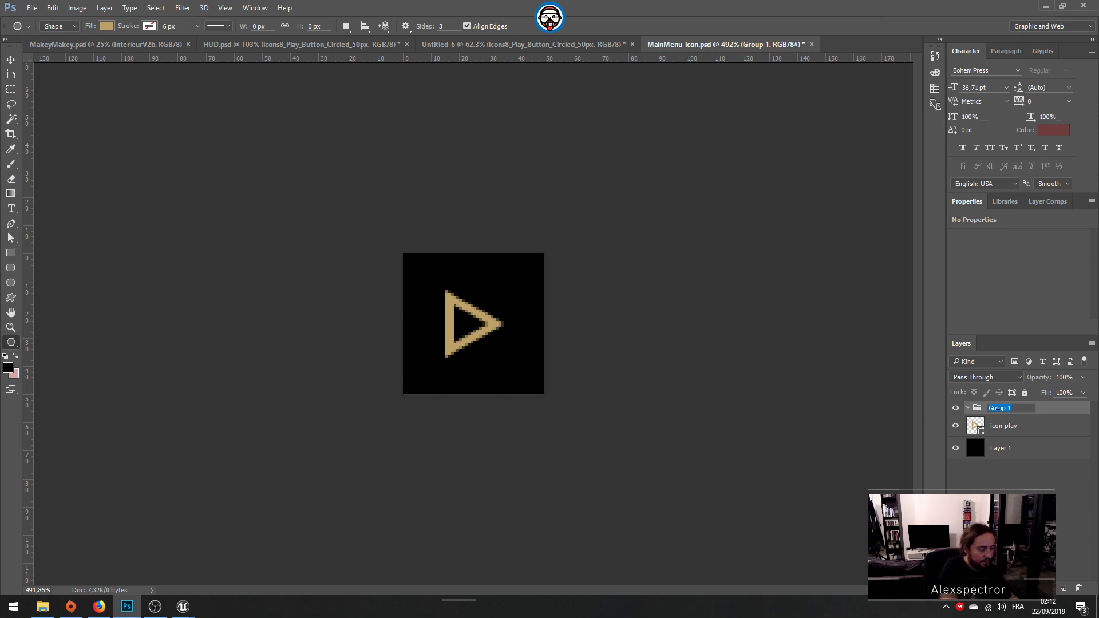
type("icons")
key("Return")
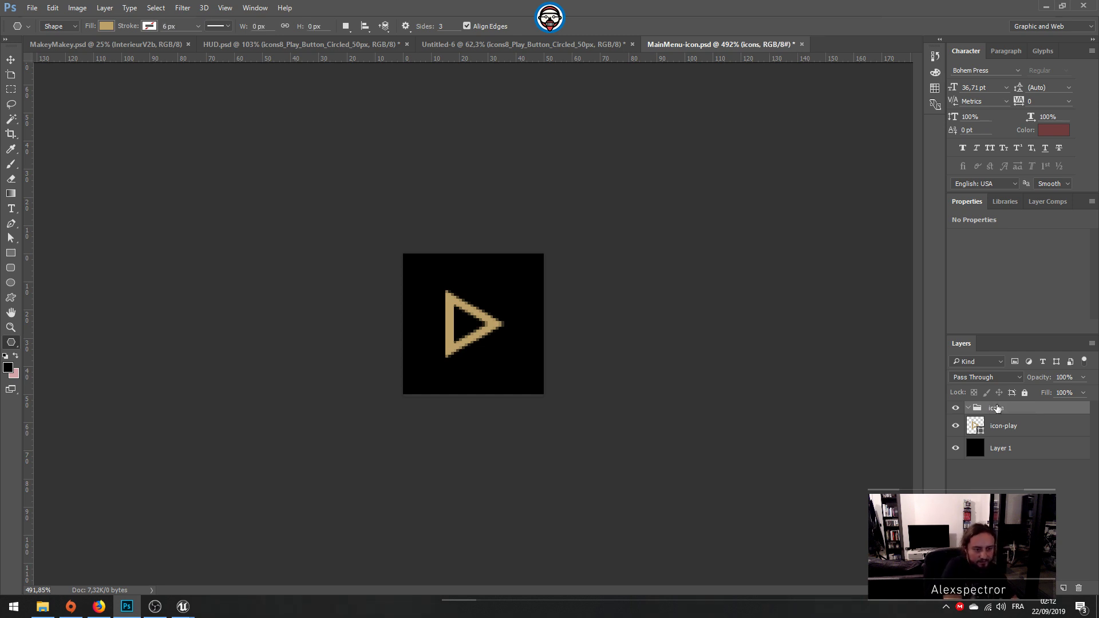
left_click_drag(1000, 425, 1009, 414)
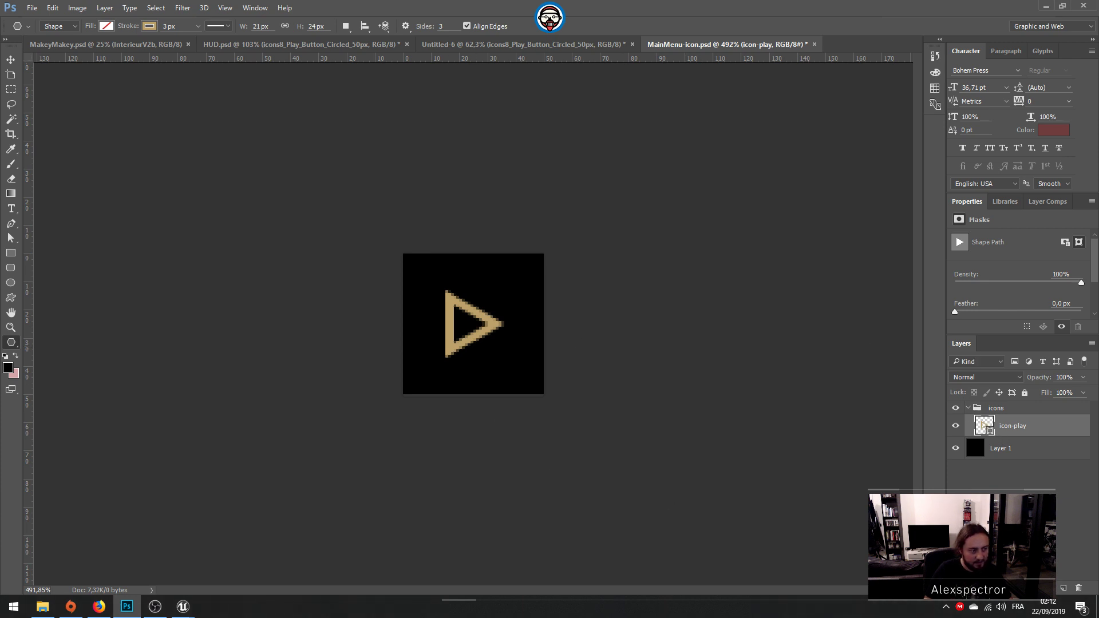
Step: Show the guides again, select the whole canvas and add a new layer above icon-play in the icons group
key("ctrl+semicolon")
key("ctrl+a")
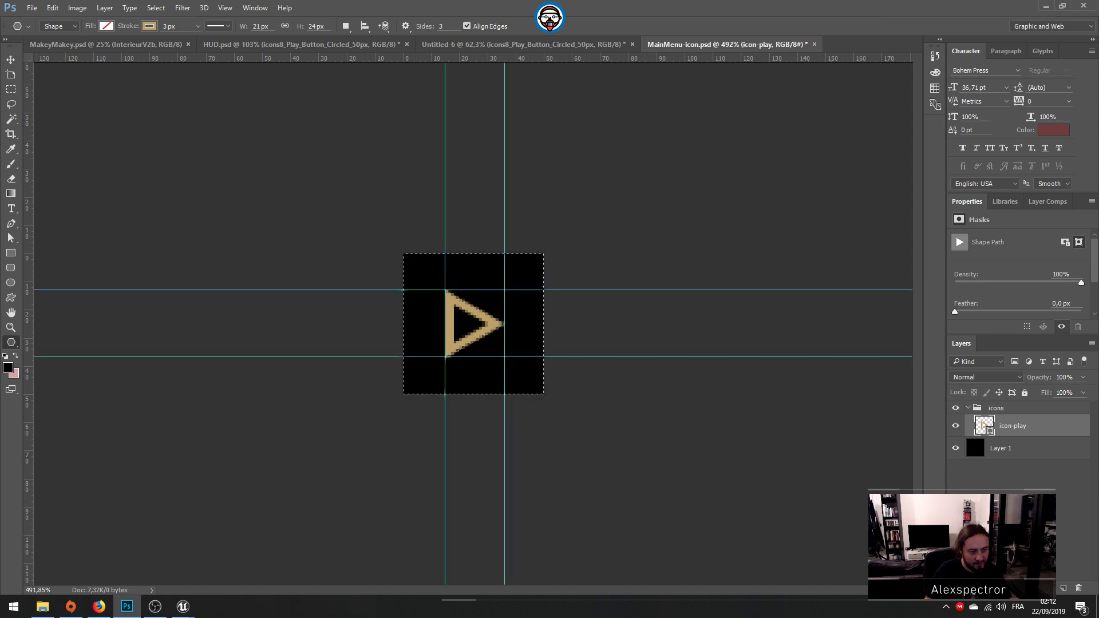
left_click(1064, 588)
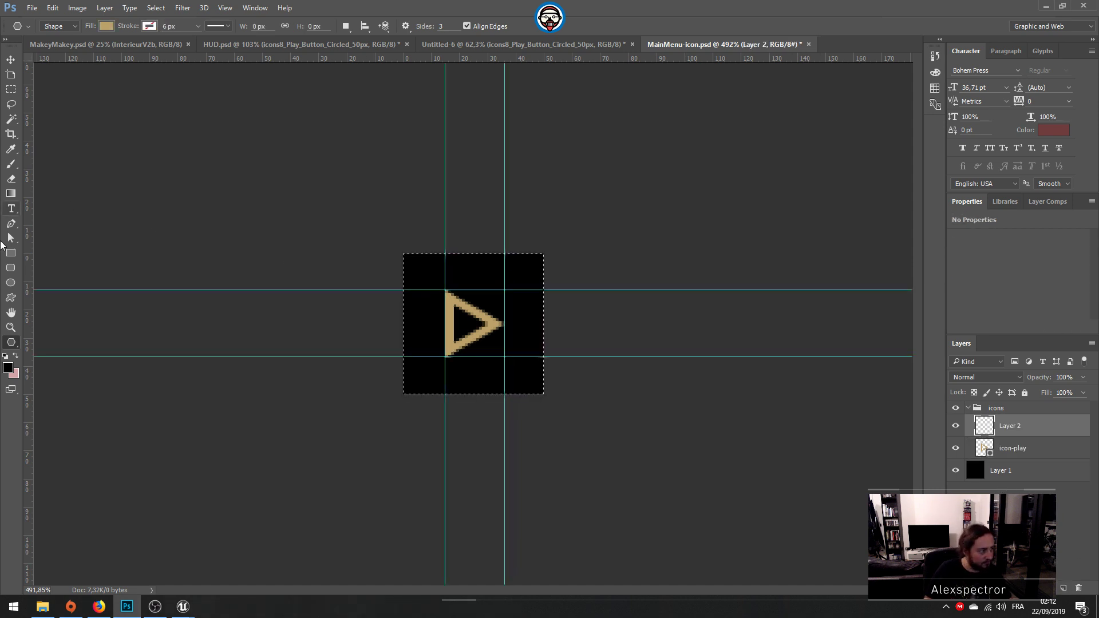
Step: Draw two crossing diagonal lines with the 1 px Line tool, about 22 by 25 px, between opposite corners of the guide rectangle
right_click(11, 342)
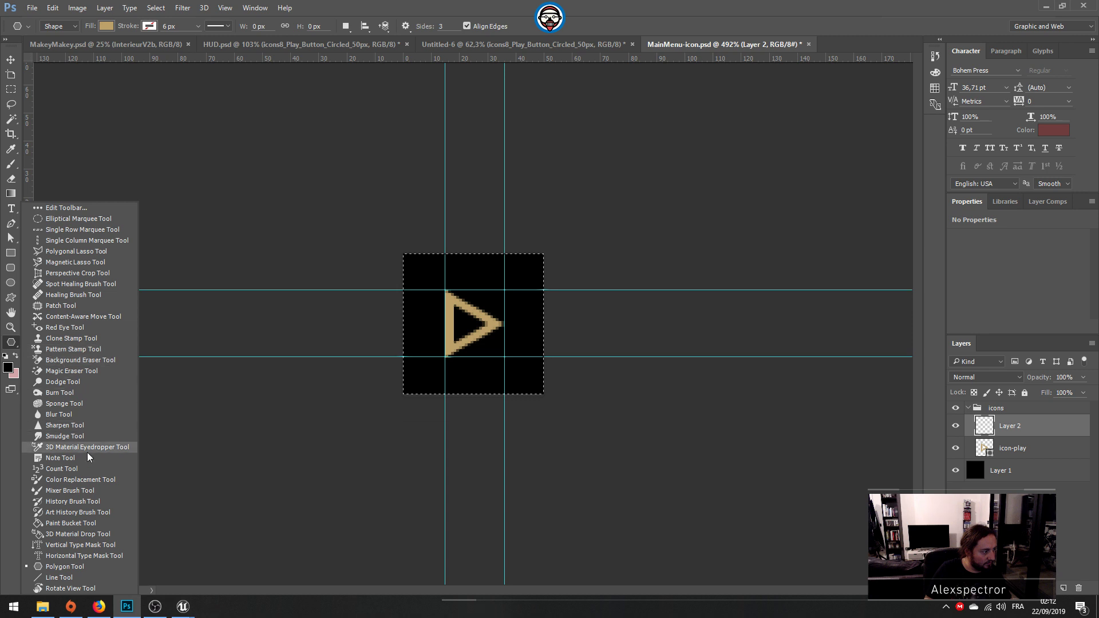
left_click(59, 578)
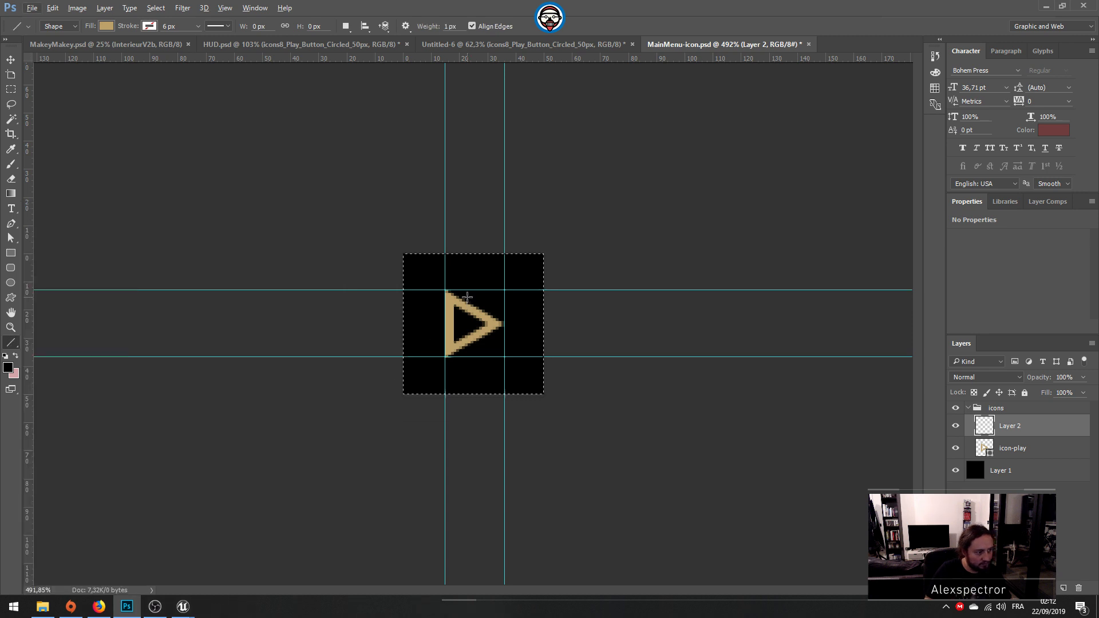
scroll(468, 297, "up", 2, "alt")
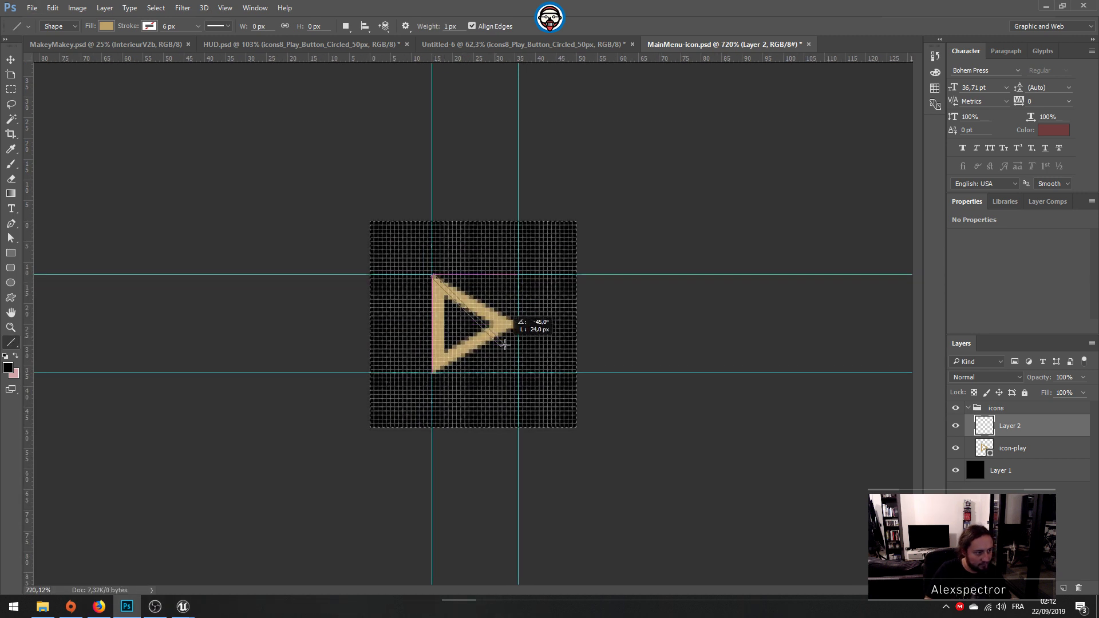
left_click_drag(520, 373, 518, 373)
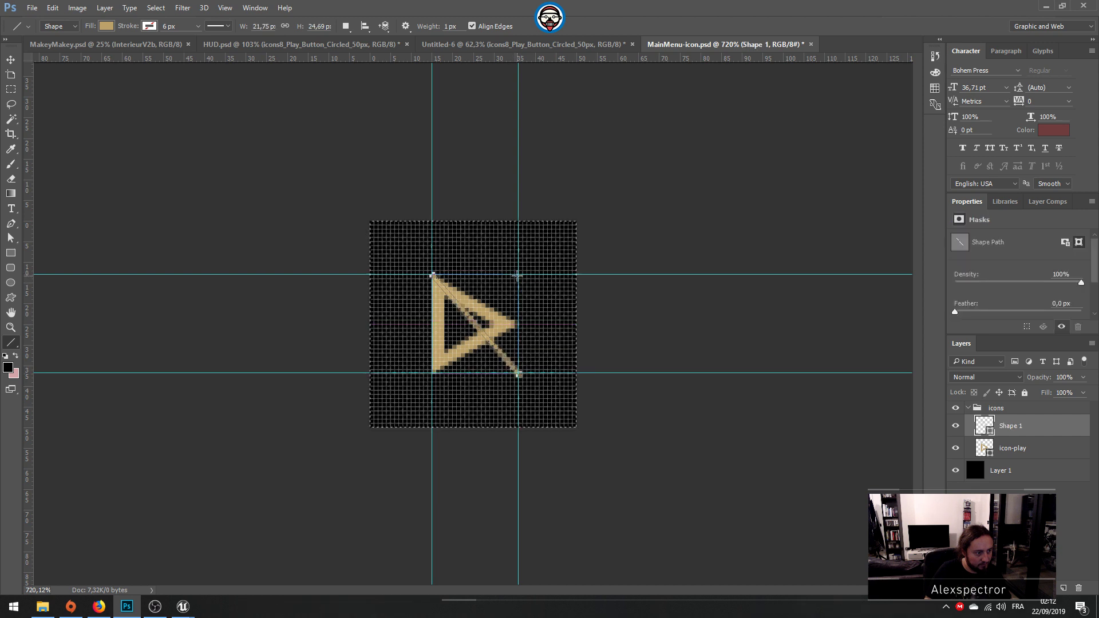
left_click_drag(434, 373, 433, 374)
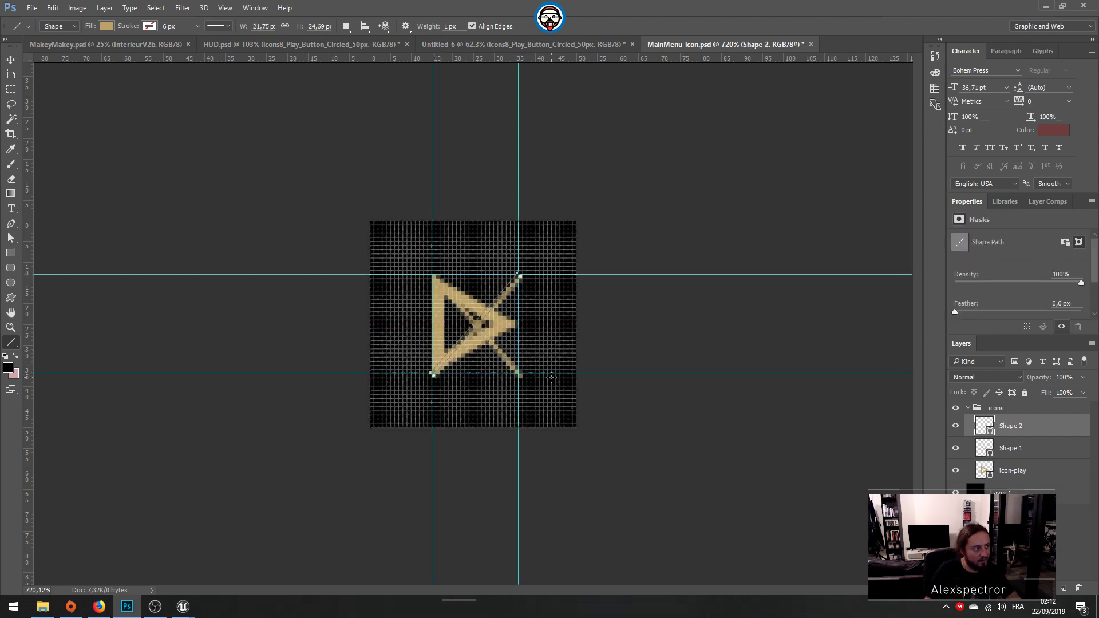
double_click(985, 425)
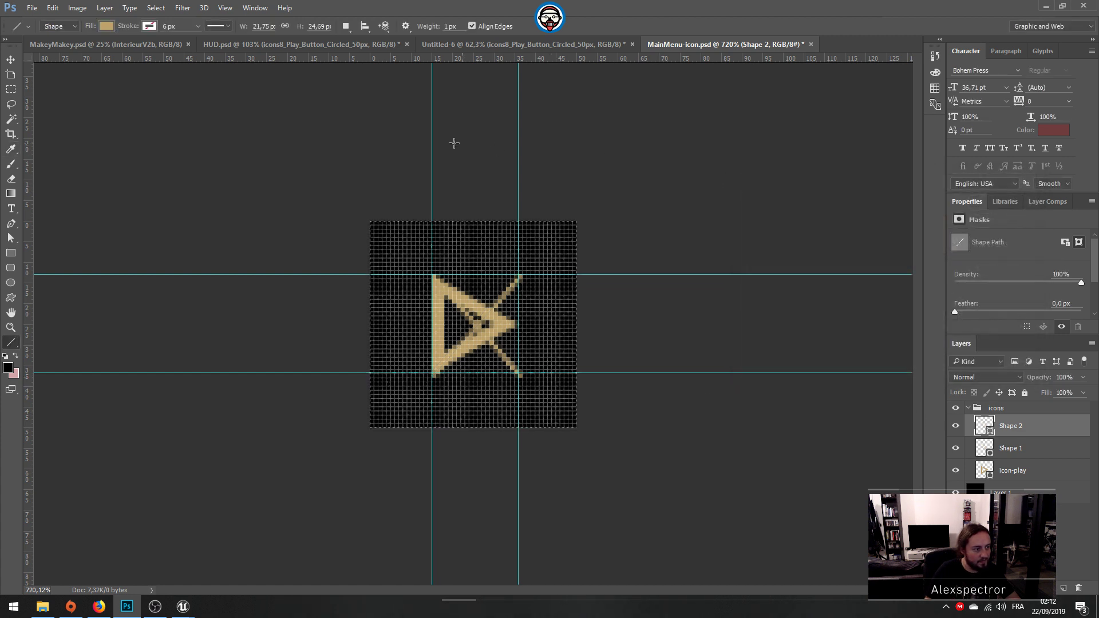
left_click(992, 221)
left_click(150, 26)
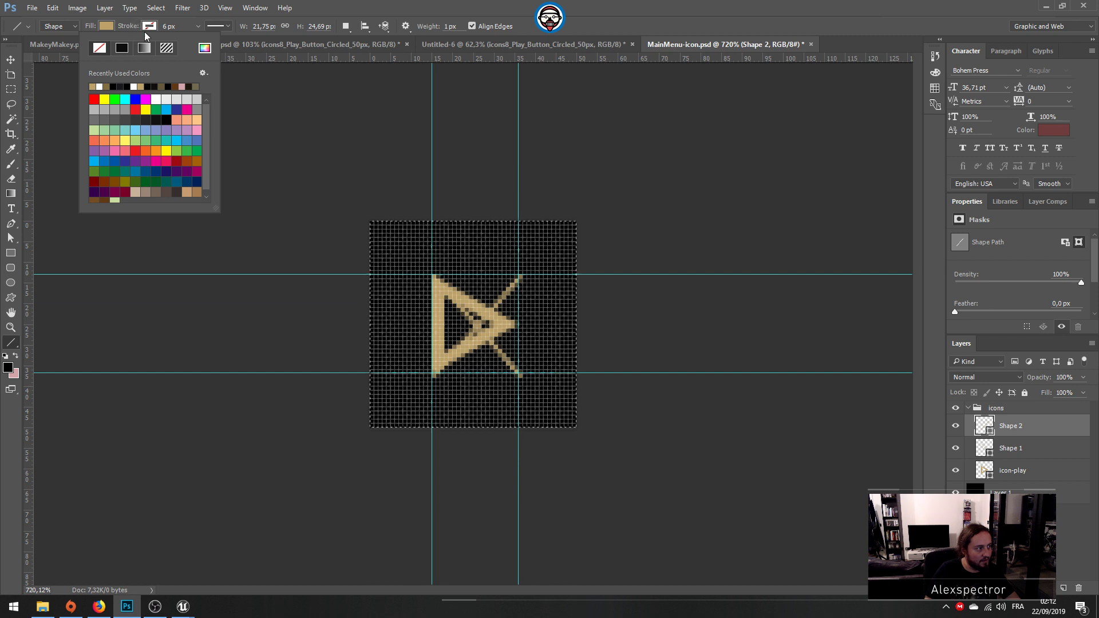
left_click(149, 29)
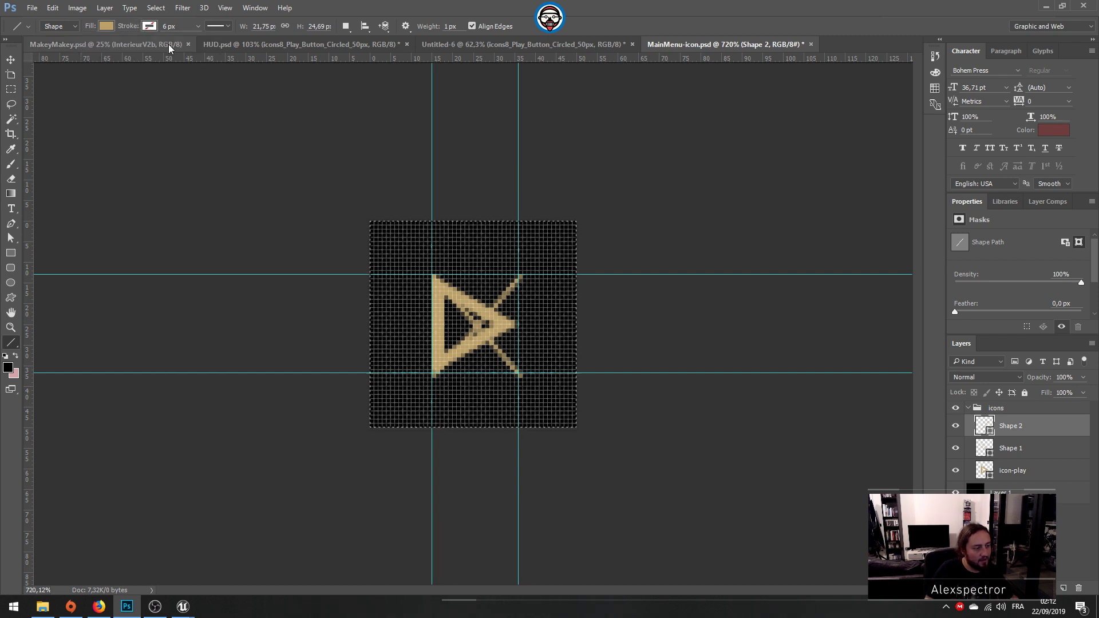
Step: Undo the second diagonal line, redraw it as part of the Shape 1 shape between the other two guide corners, and hide icon-play
key("ctrl+alt+z")
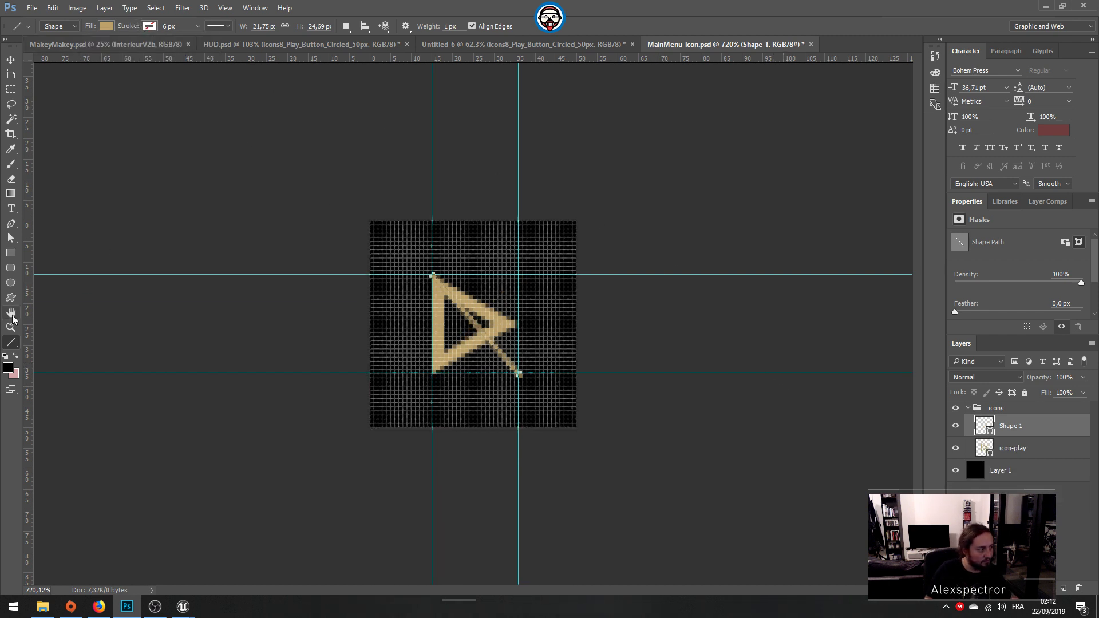
key("alt+shift")
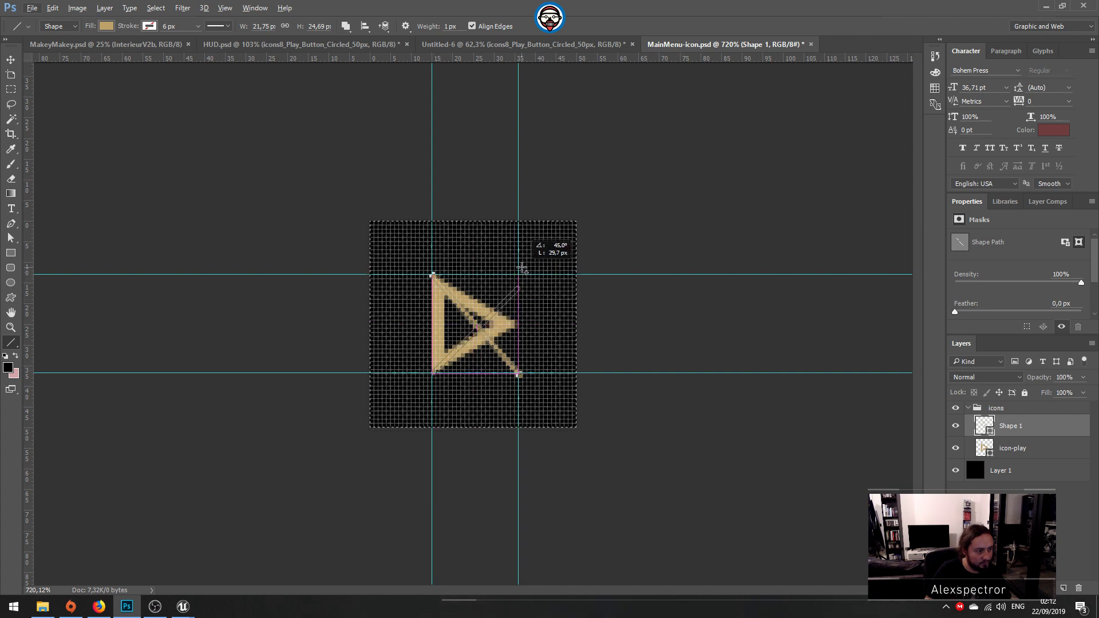
left_click_drag(522, 275, 520, 275)
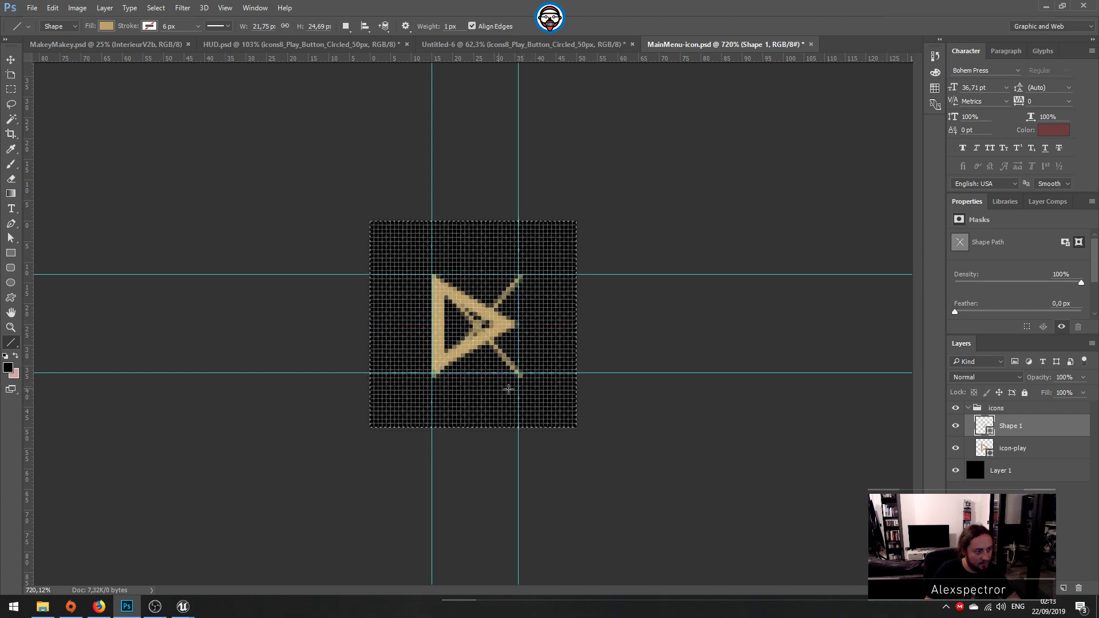
left_click(955, 448)
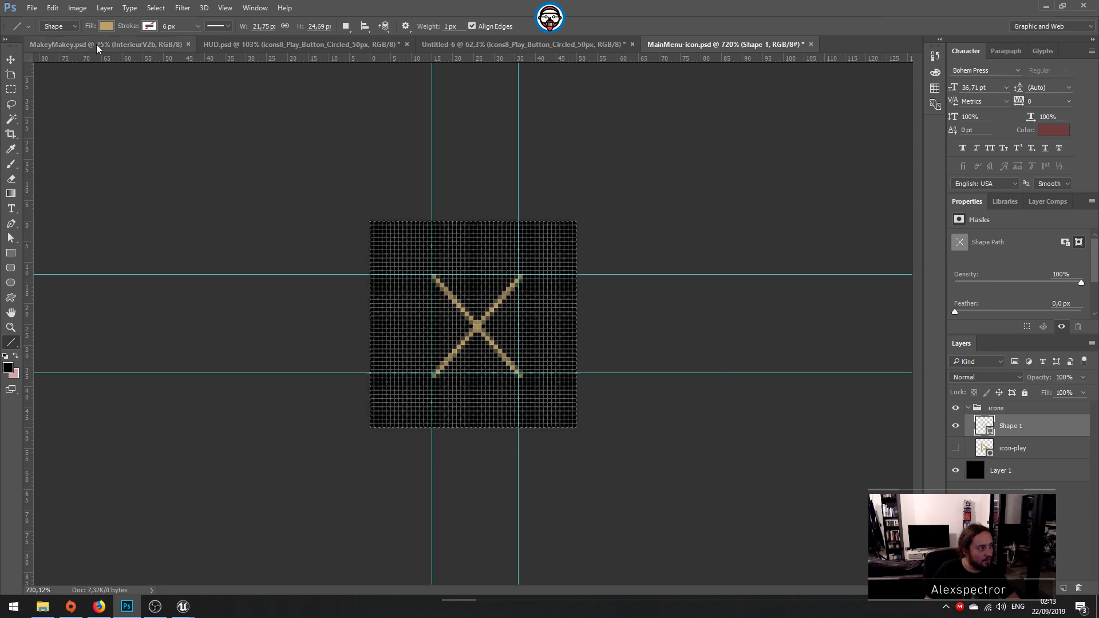
Step: Remove the fill from the cross in Shape 1 and give it a tan stroke 3 px wide
left_click(106, 26)
left_click(56, 48)
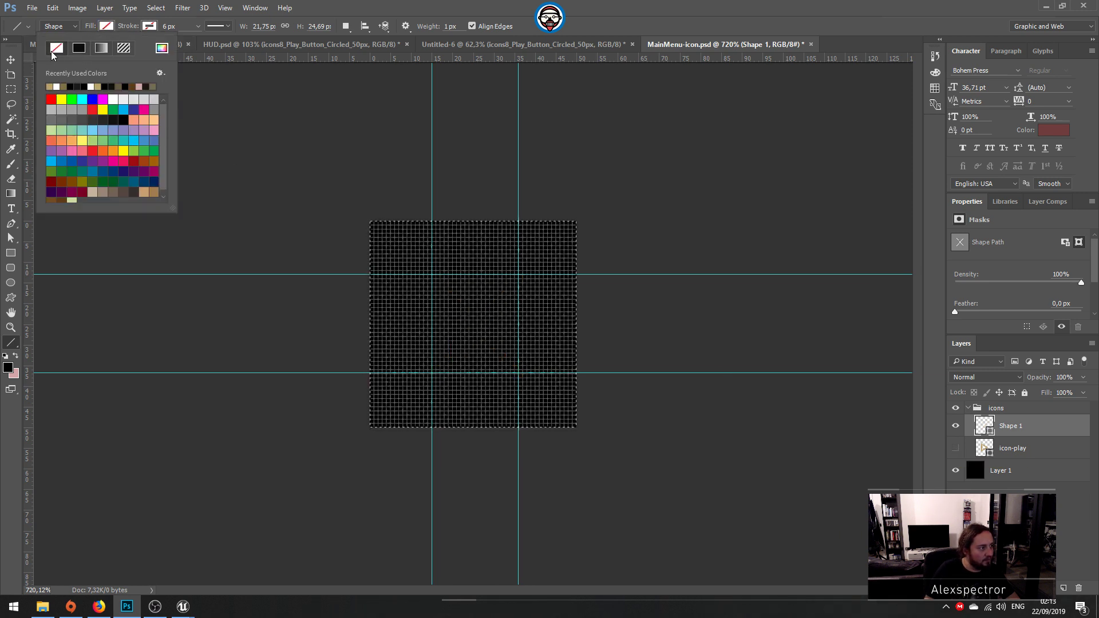
left_click(149, 26)
left_click(93, 87)
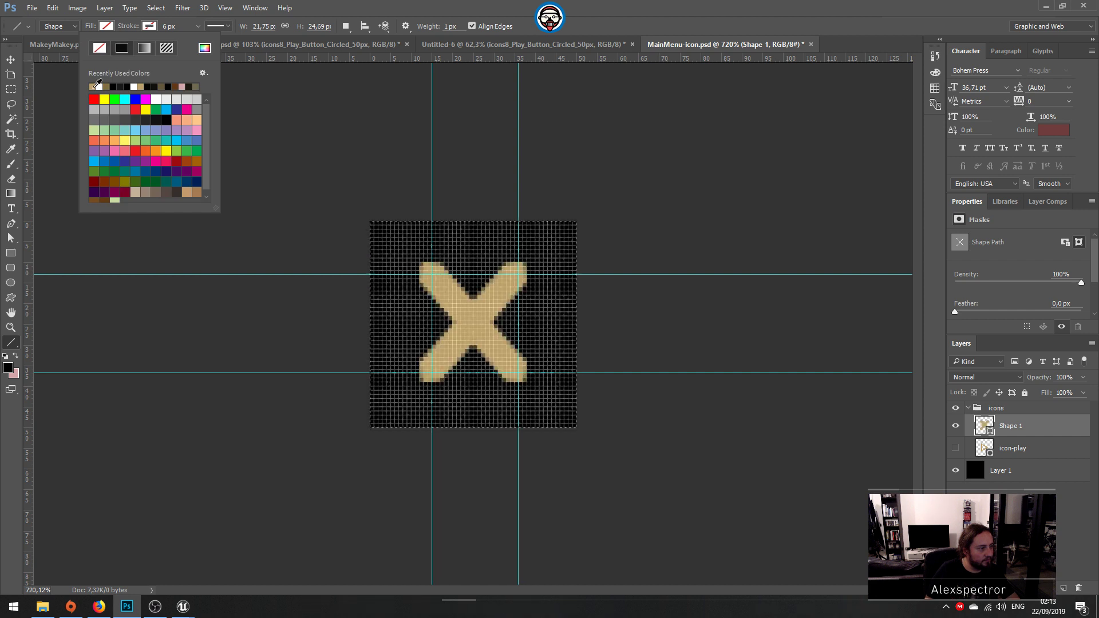
left_click_drag(179, 27, 124, 30)
type("3")
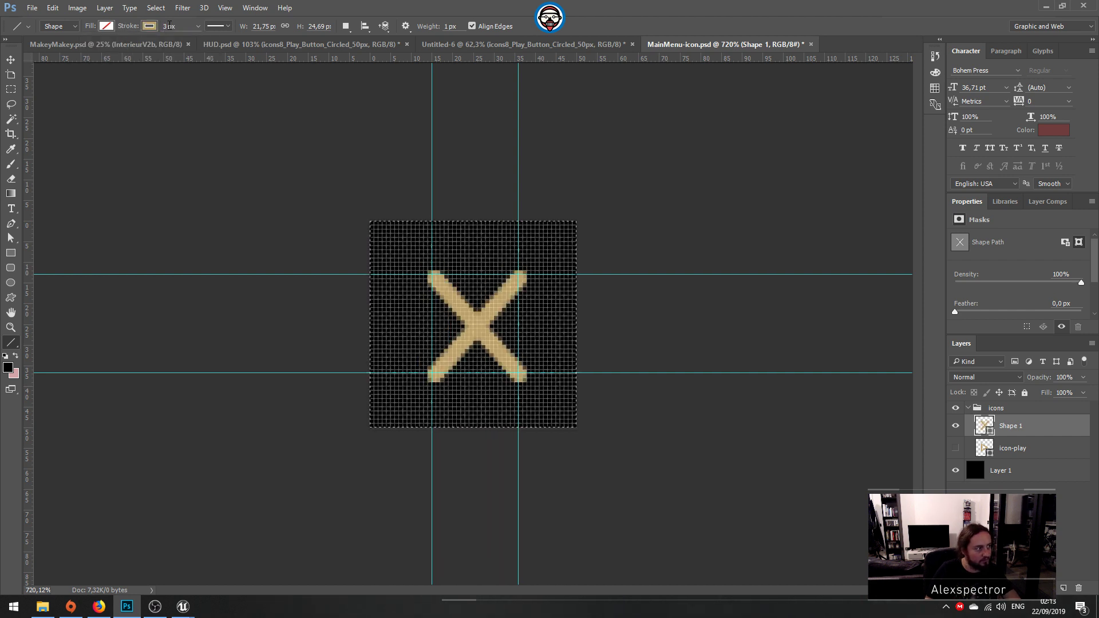
Step: Try aligning the cross's stroke to Inside and compare the cross with the play icon by toggling the layers' visibility
left_click(226, 27)
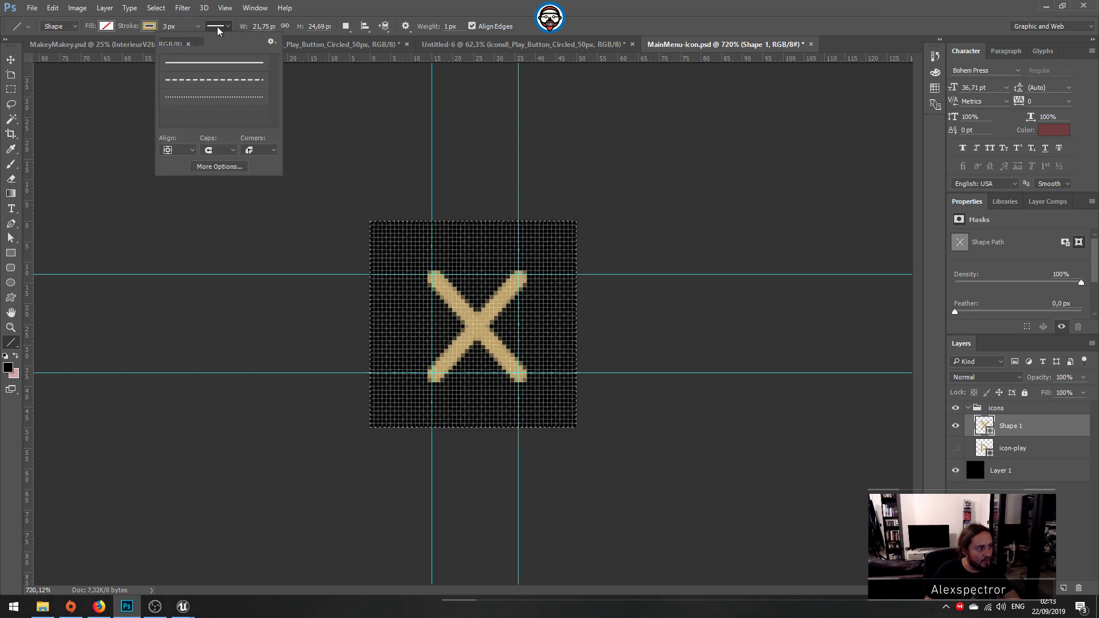
left_click(220, 166)
left_click(656, 209)
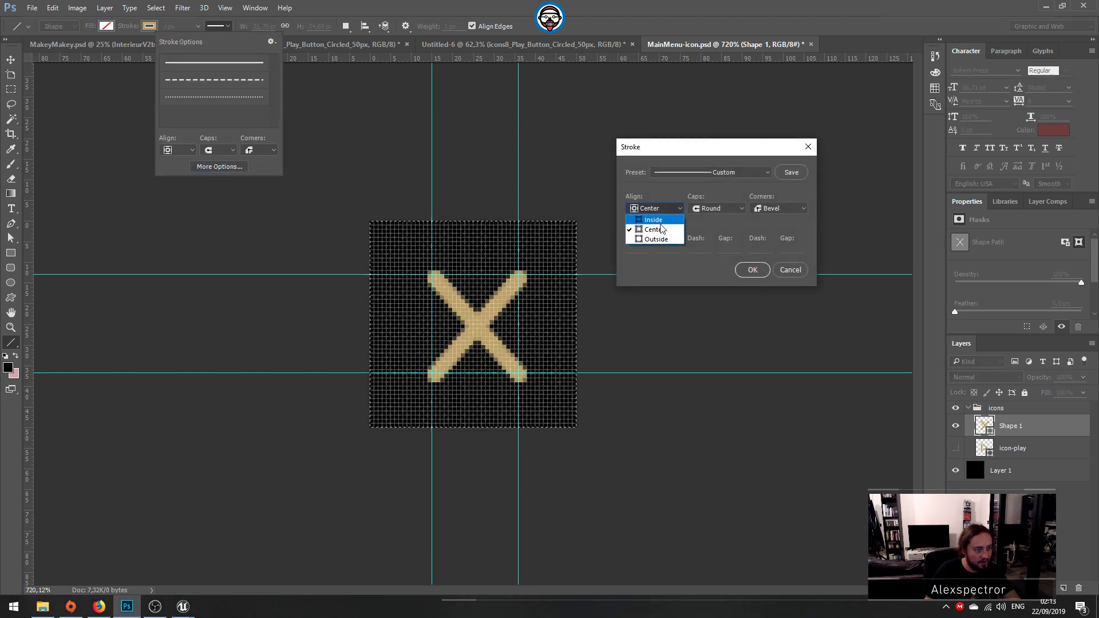
left_click(658, 220)
key("Return")
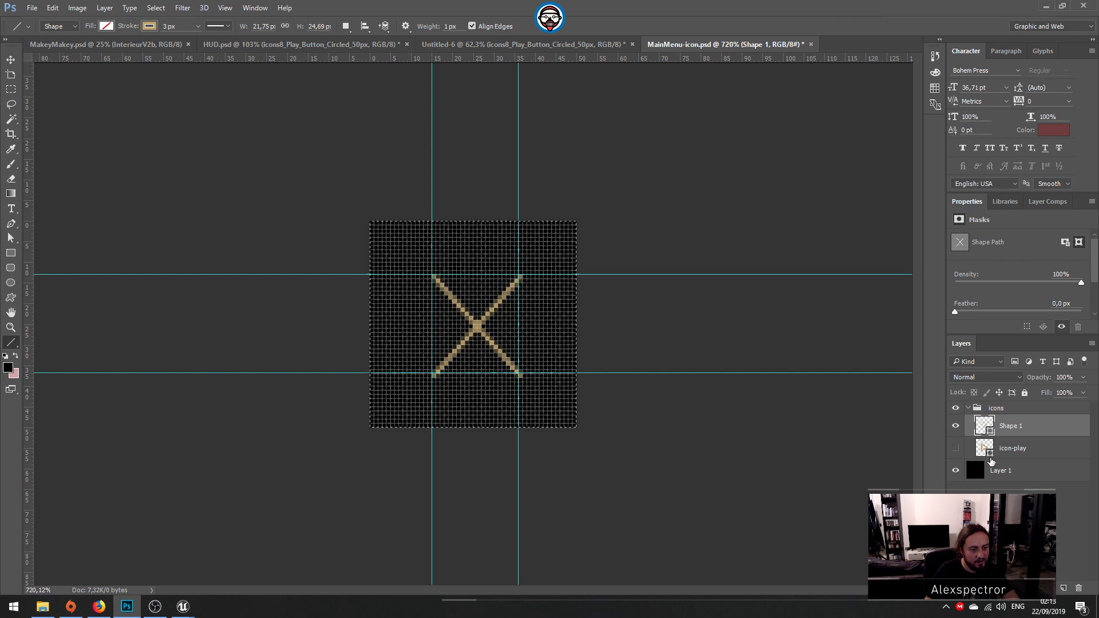
left_click(955, 448)
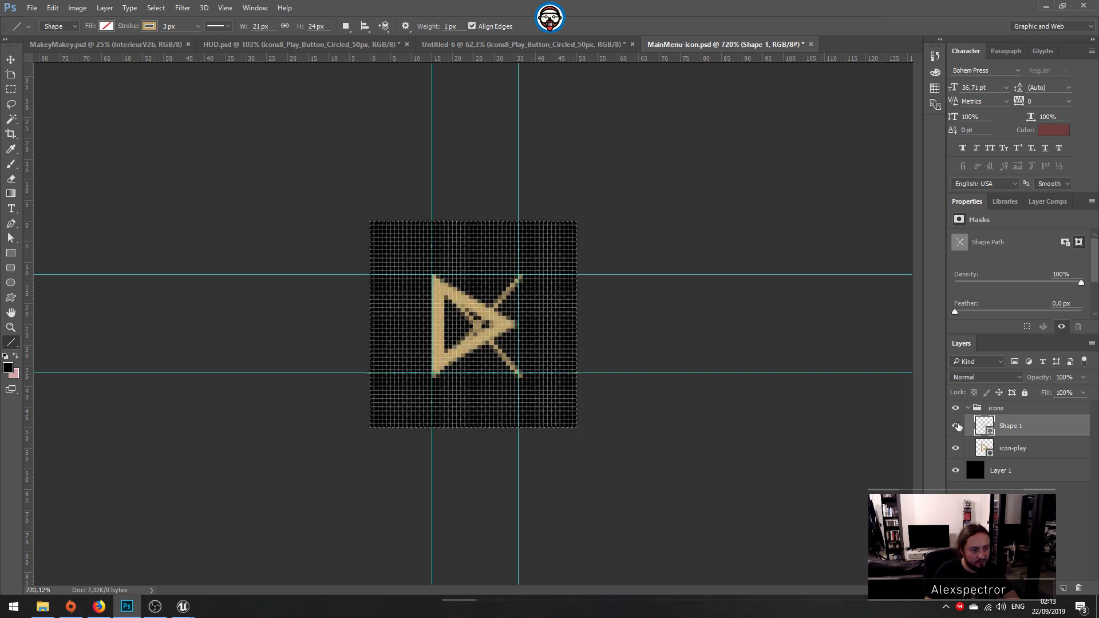
left_click(956, 426)
left_click(955, 426)
Step: Set the cross's stroke alignment to Center and hide the icon-play layer
left_click(221, 26)
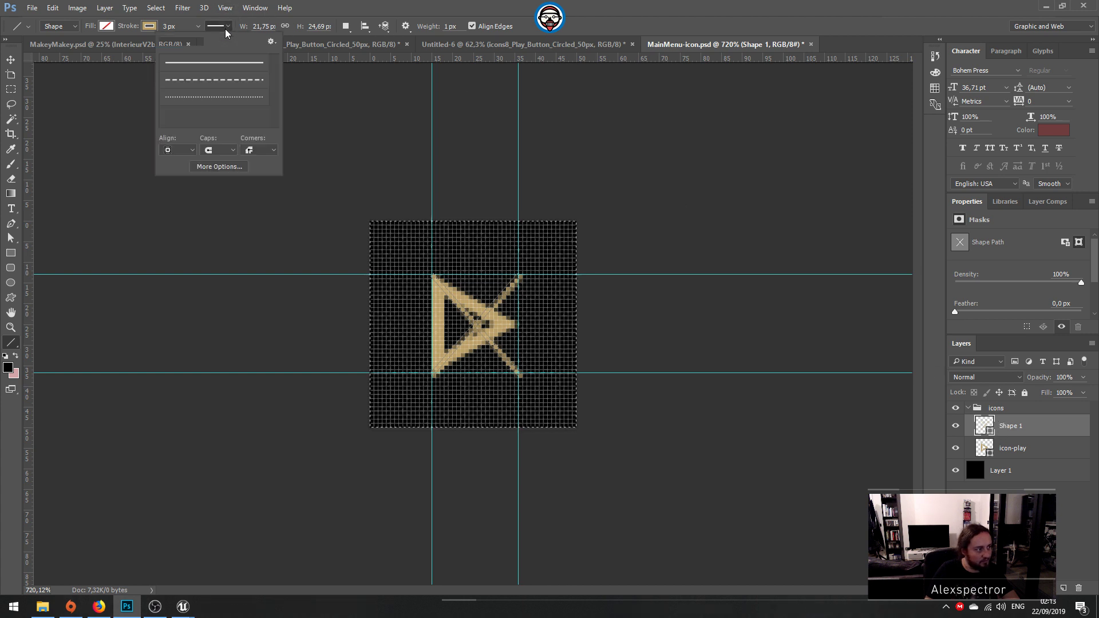
left_click(193, 151)
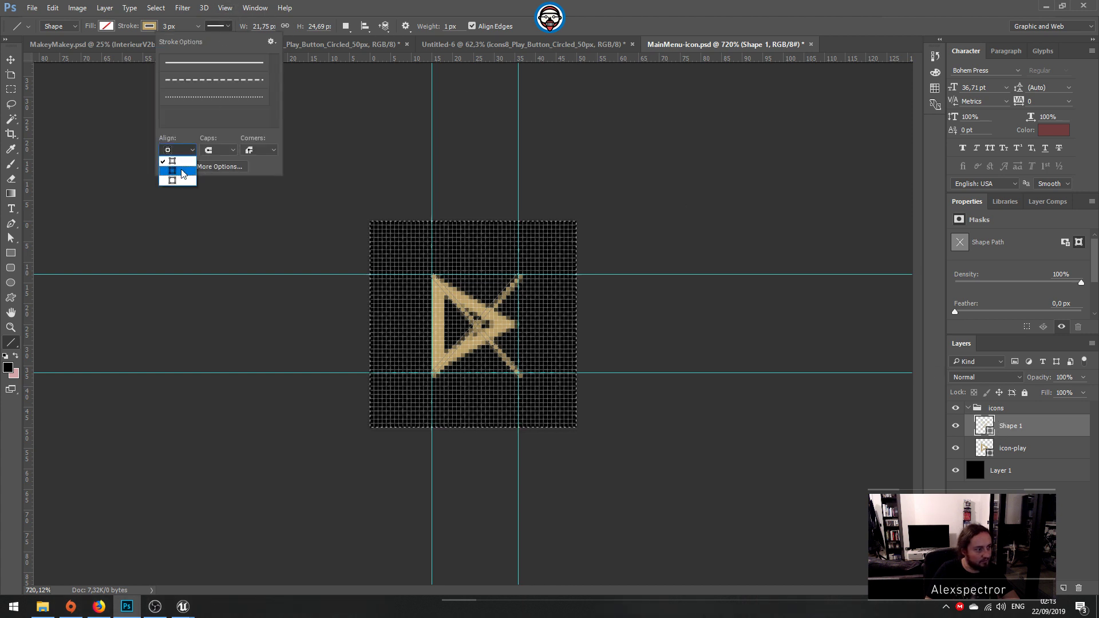
left_click(181, 172)
left_click(1079, 546)
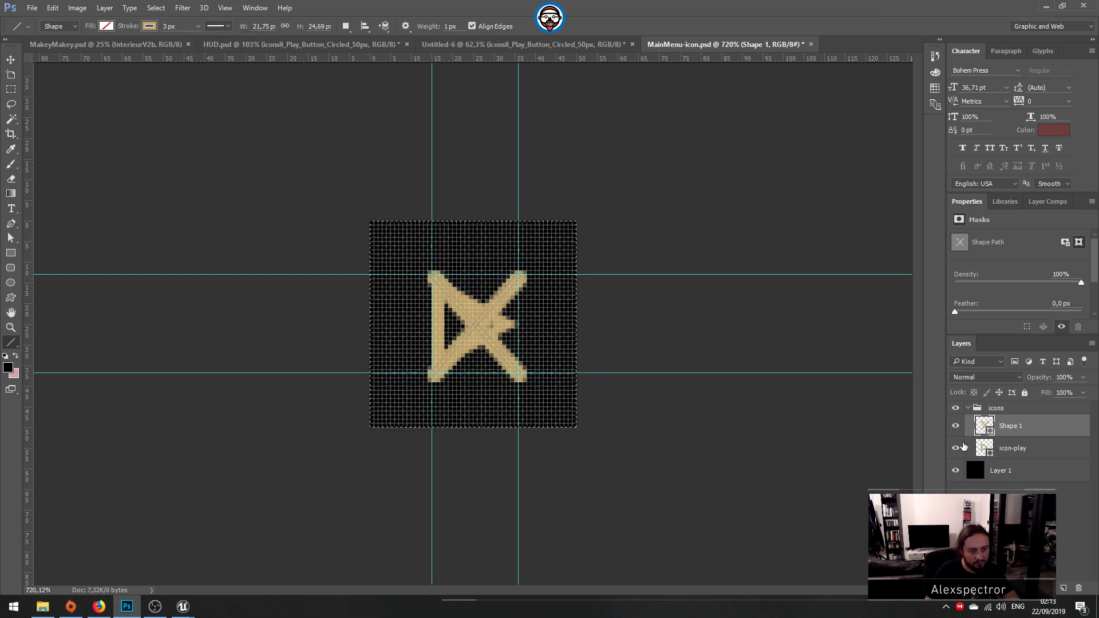
left_click(955, 453)
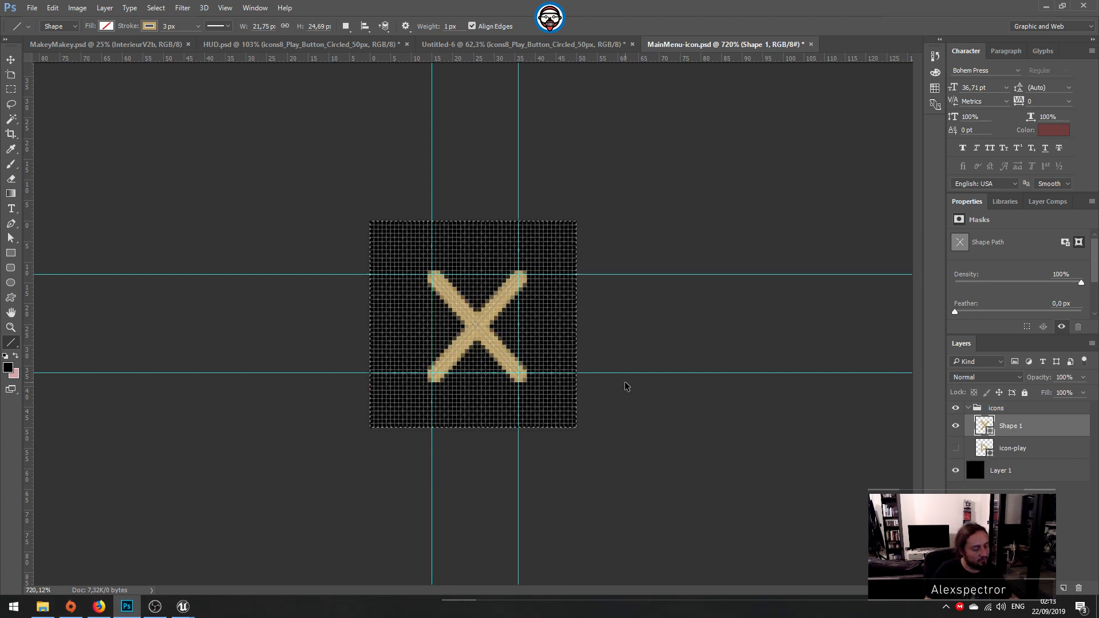
scroll(627, 387, "down", 8, "alt")
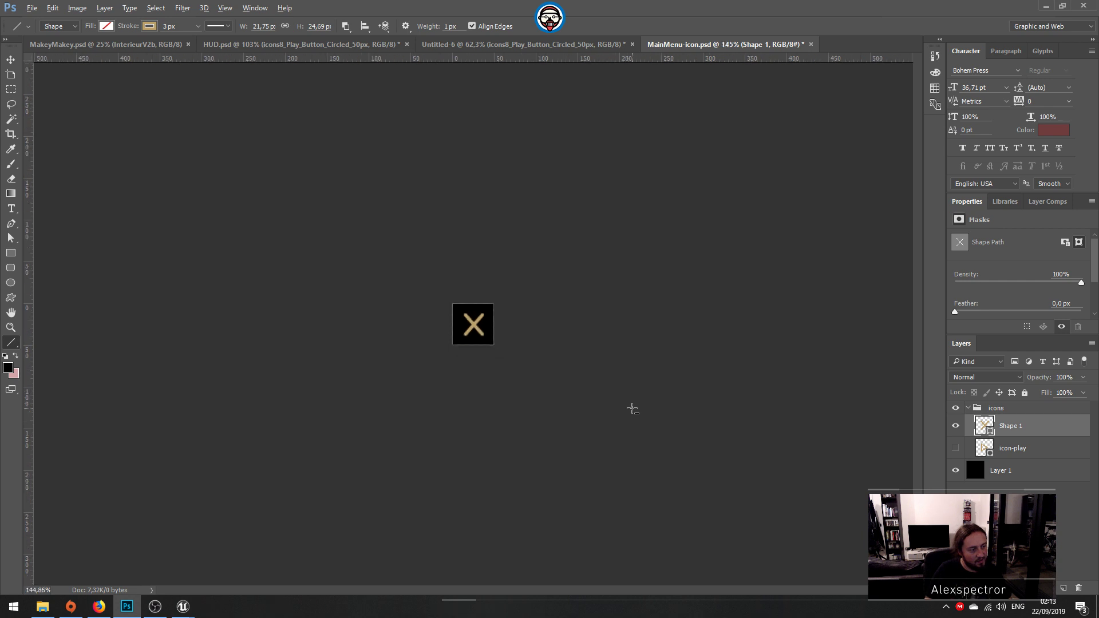
scroll(632, 408, "up", 6, "alt")
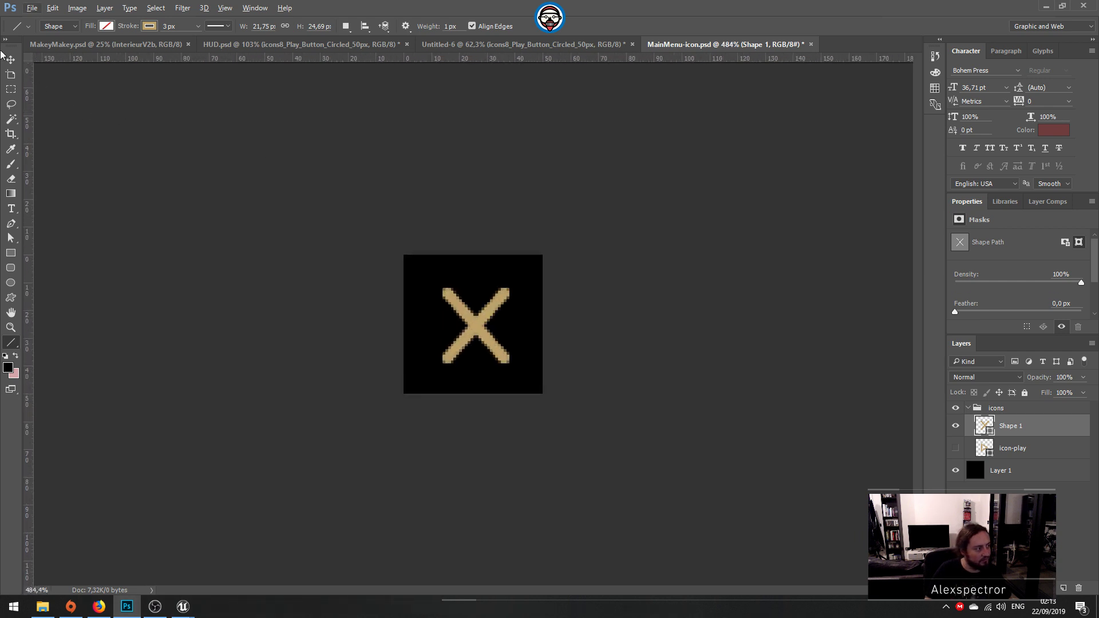
Step: Try to center the cross on the canvas using the Move tool and a whole-canvas selection
left_click(11, 60)
key("ctrl+q")
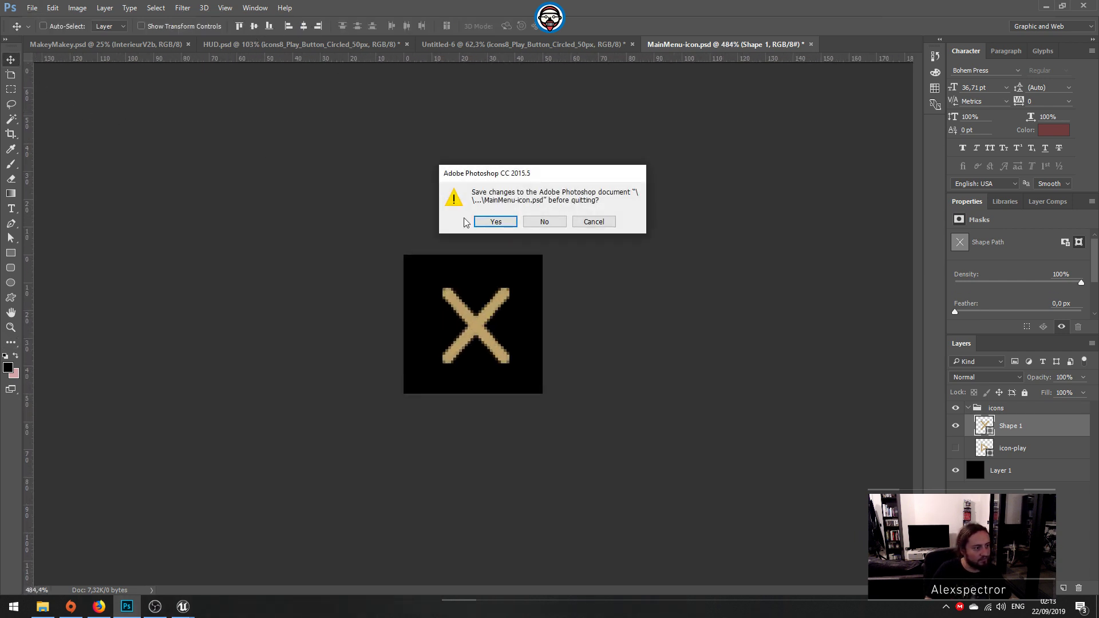
key("Return")
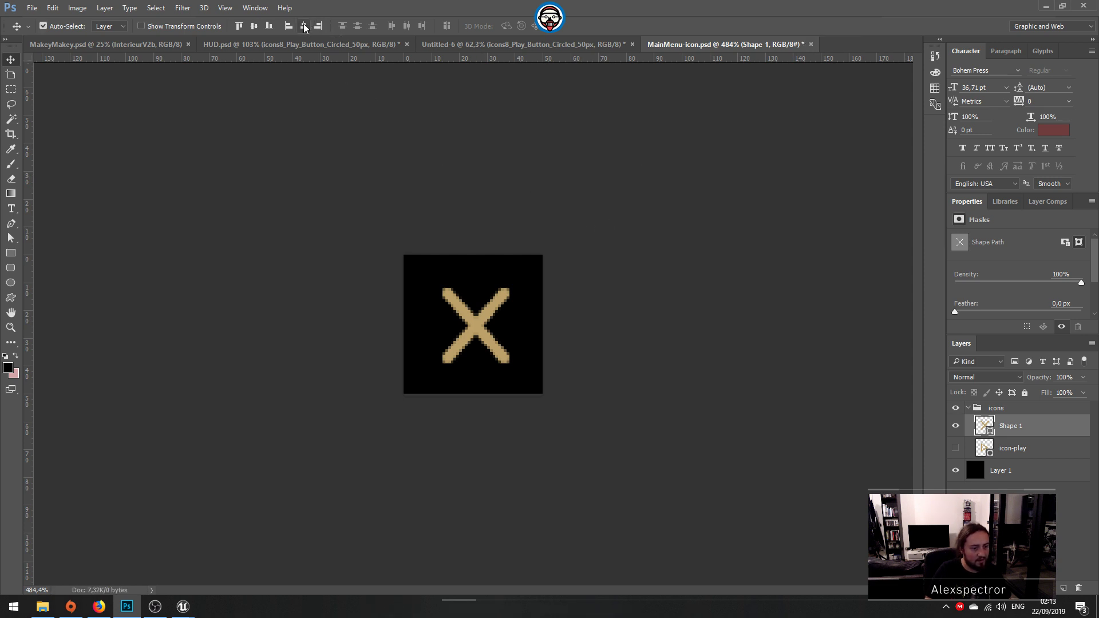
key("ctrl+q")
left_click(599, 221)
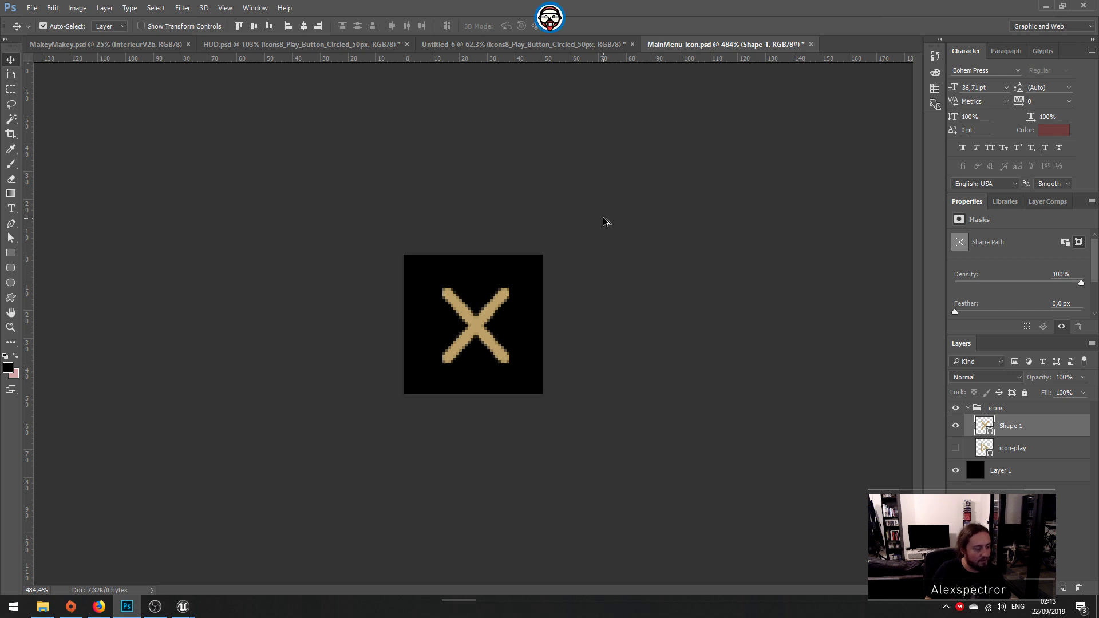
key("ctrl+f")
left_click(731, 219)
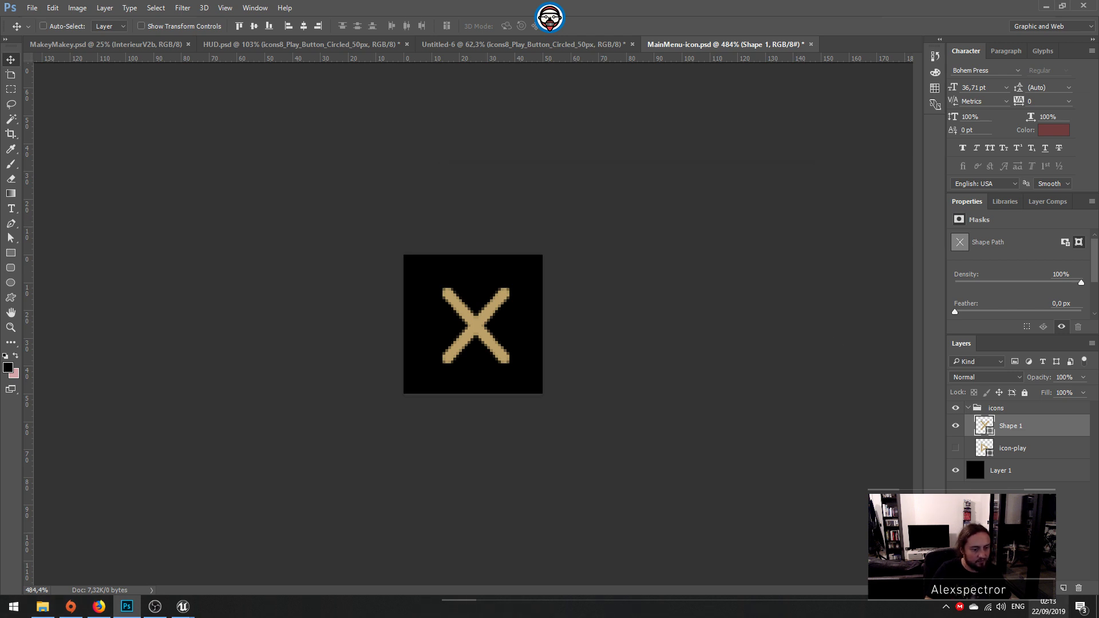
key("alt+shift")
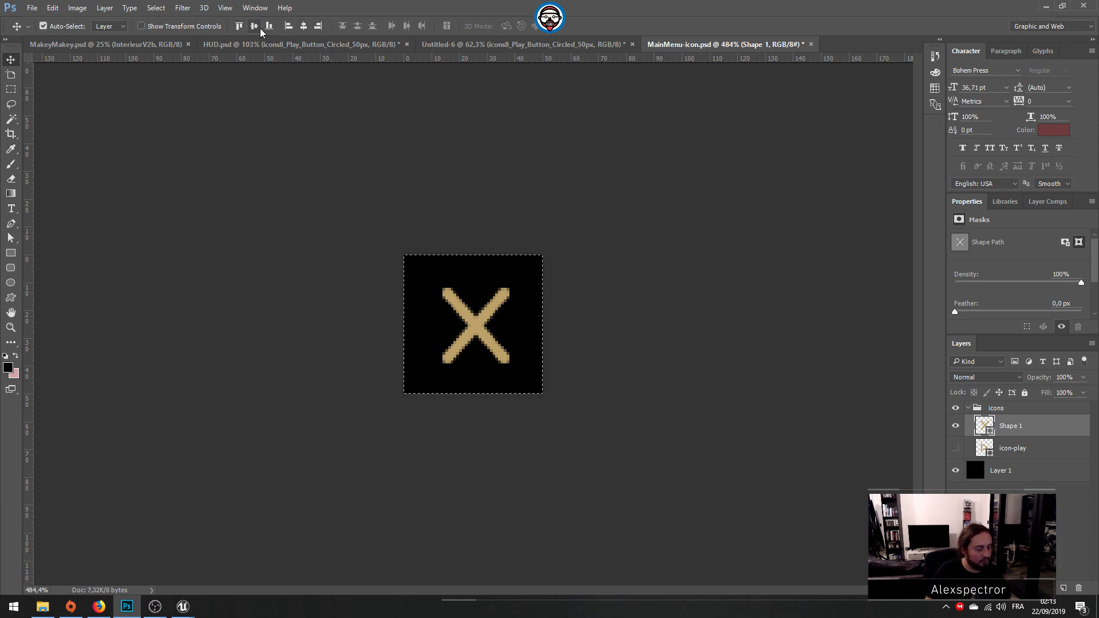
key("ctrl+d")
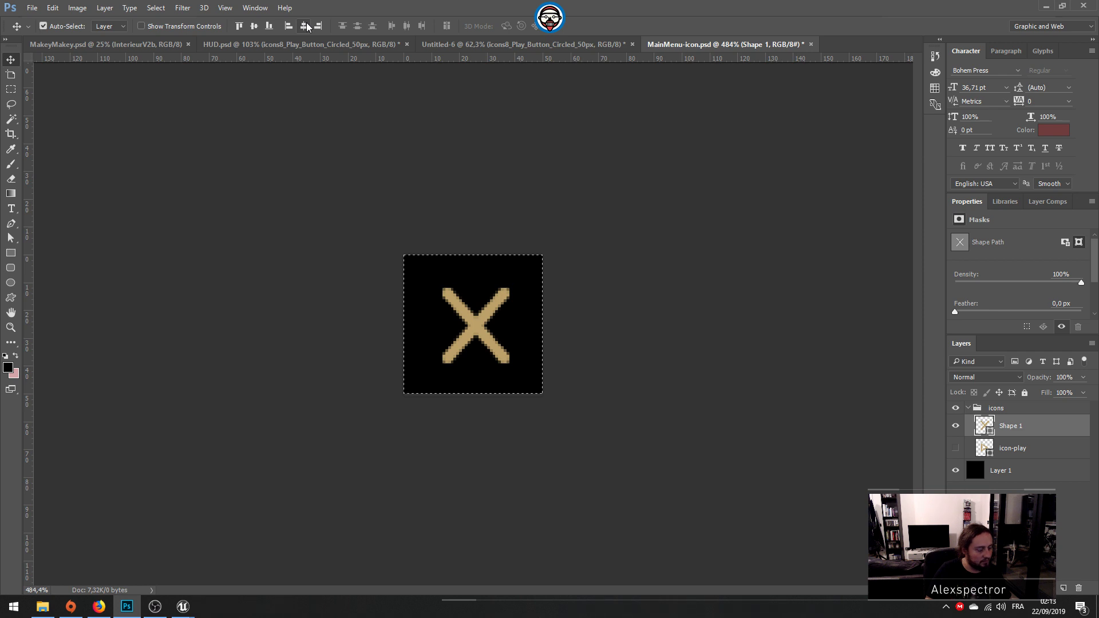
Step: Compare the play and cross icons at actual viewing size by toggling the visibility of icon-play and Shape 1
left_click(955, 447)
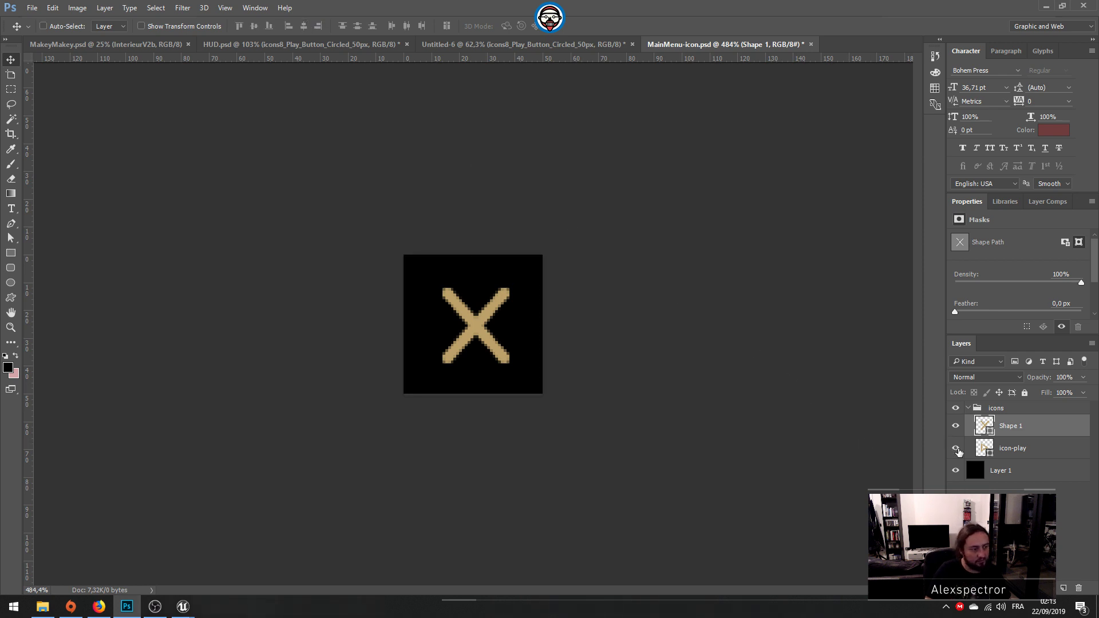
left_click(955, 447)
left_click(955, 426)
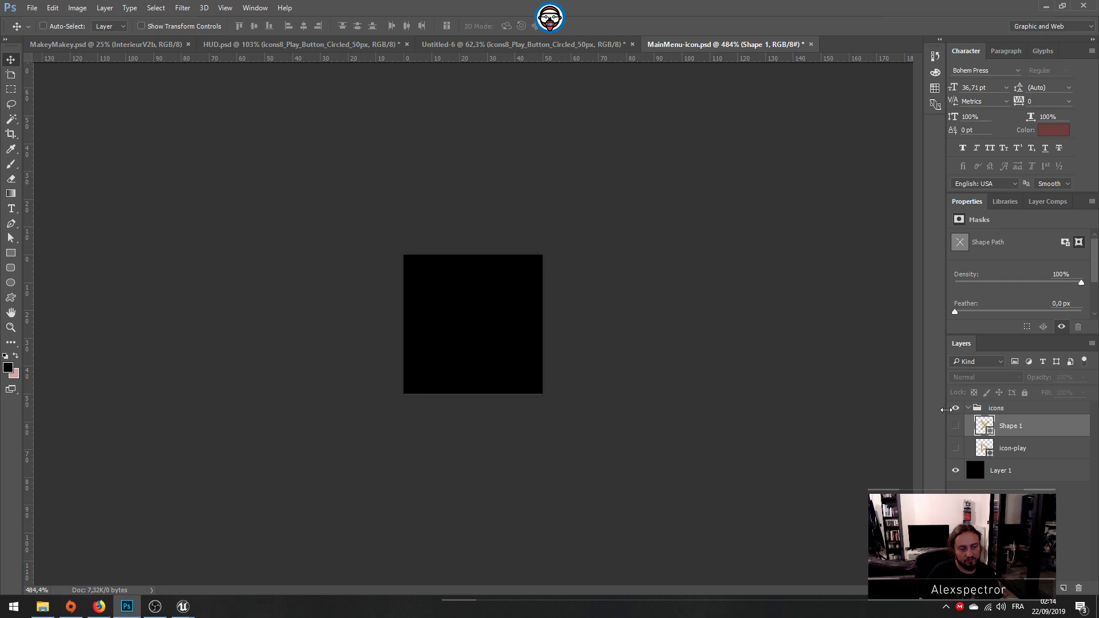
left_click(955, 427)
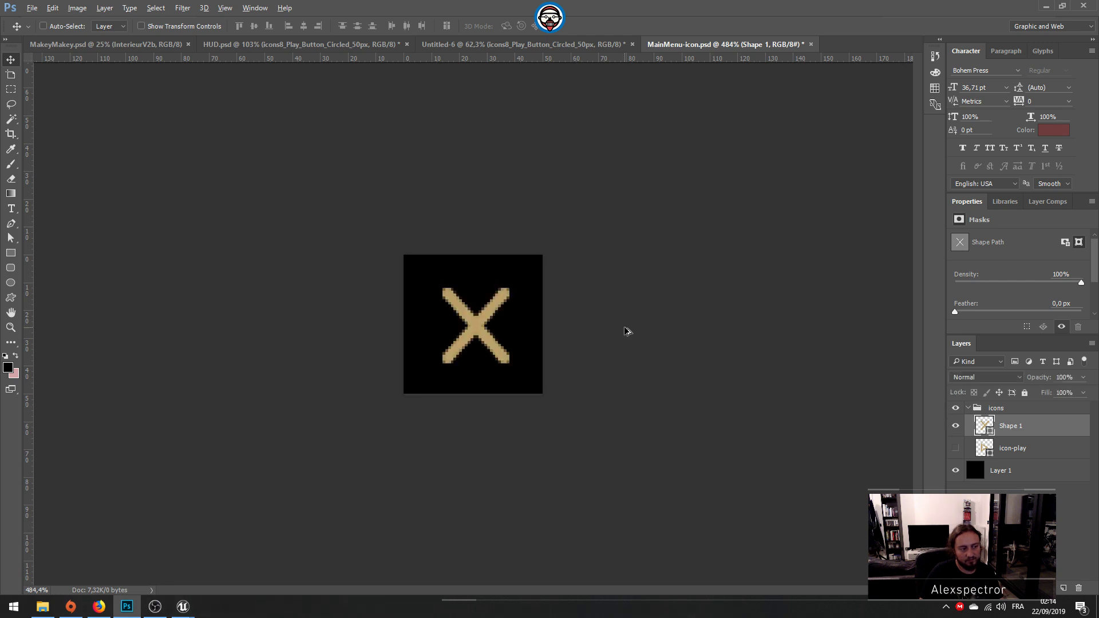
scroll(627, 330, "down", 8, "alt")
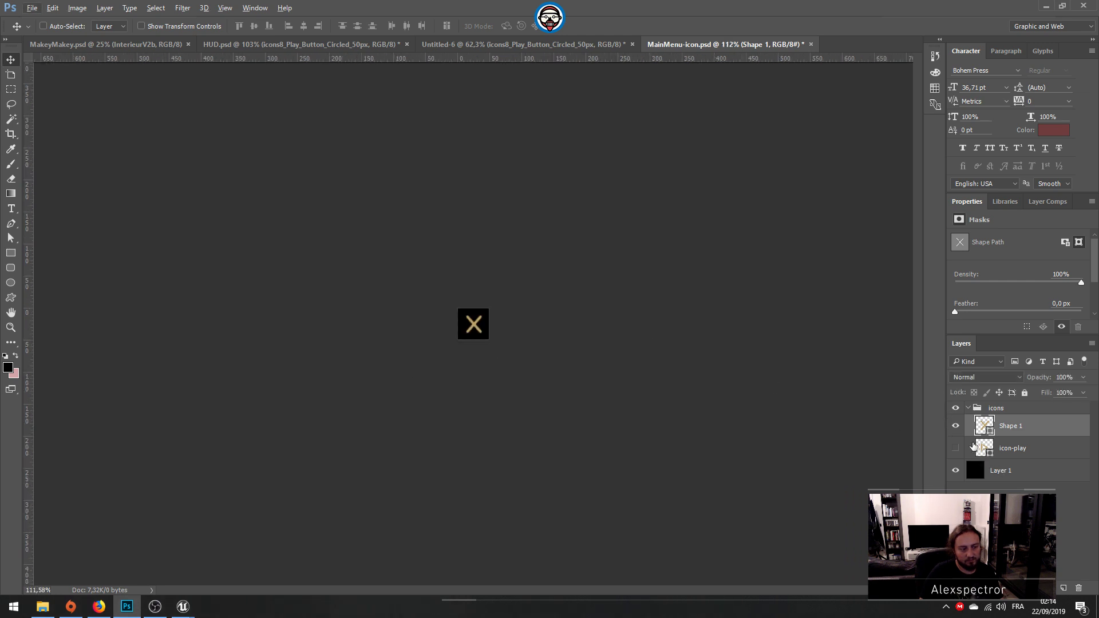
left_click(955, 426)
left_click(956, 448)
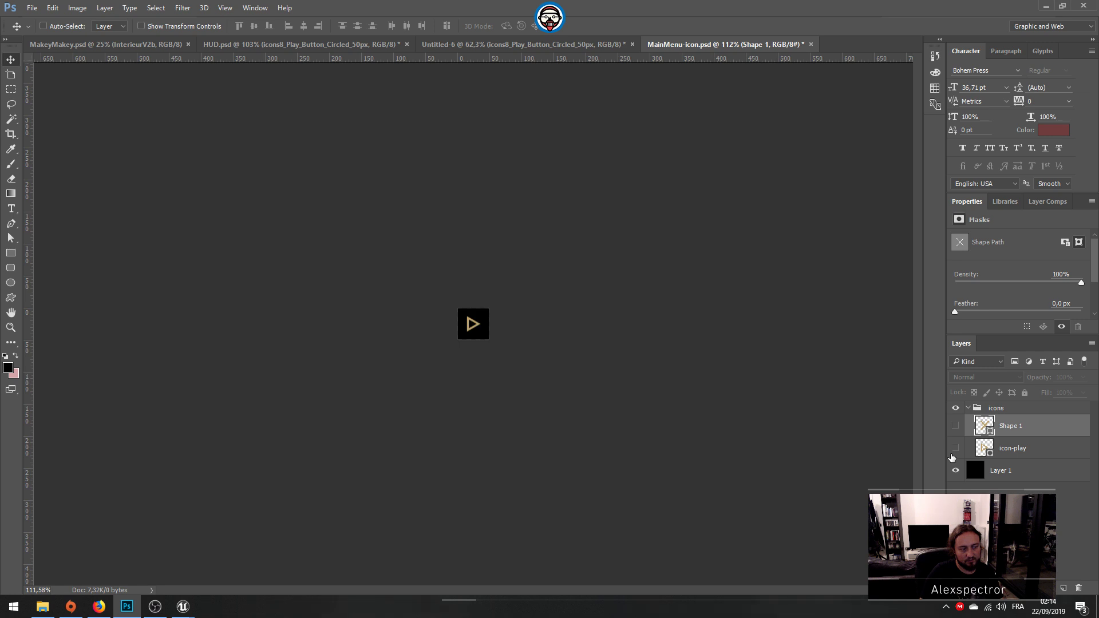
left_click(954, 452)
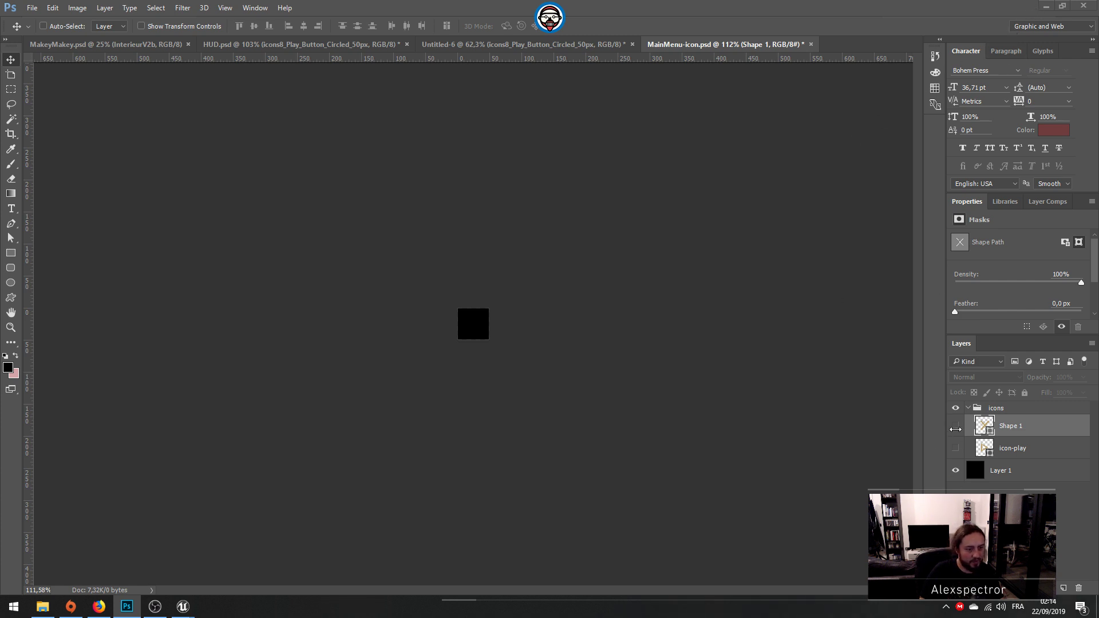
Step: Save MainMenu-icon.psd with the Shape 1 cross visible and icon-play hidden, and minimize Photoshop
left_click(956, 427)
key("ctrl+s")
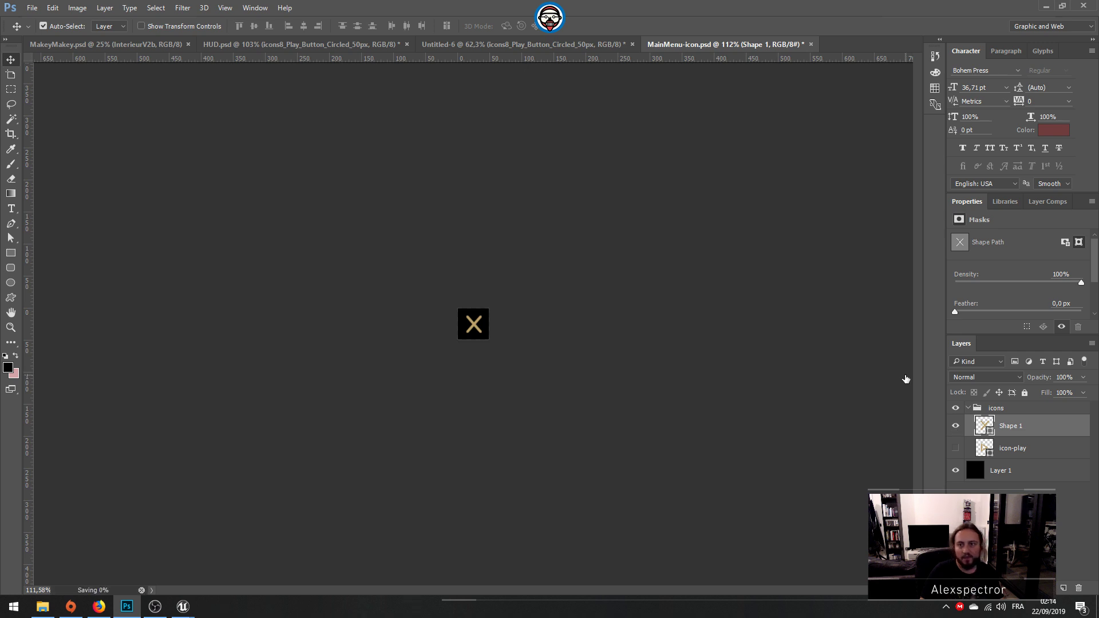
left_click(1045, 7)
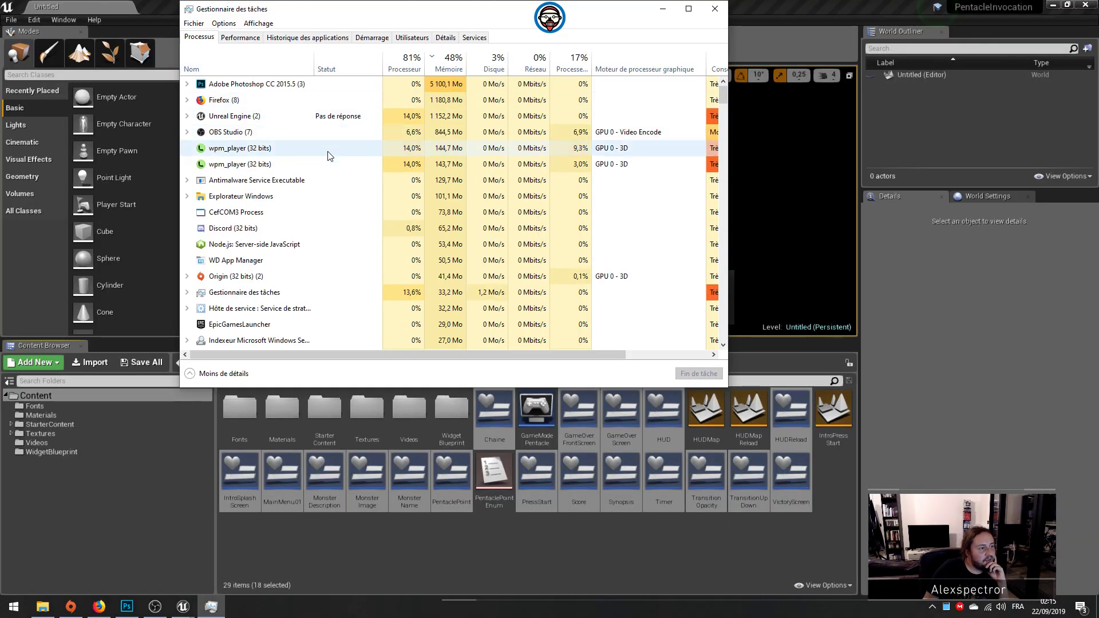
Step: Sort the Task Manager processes by processor use, end the Unreal Engine task and close Task Manager
left_click(404, 64)
left_click(335, 87)
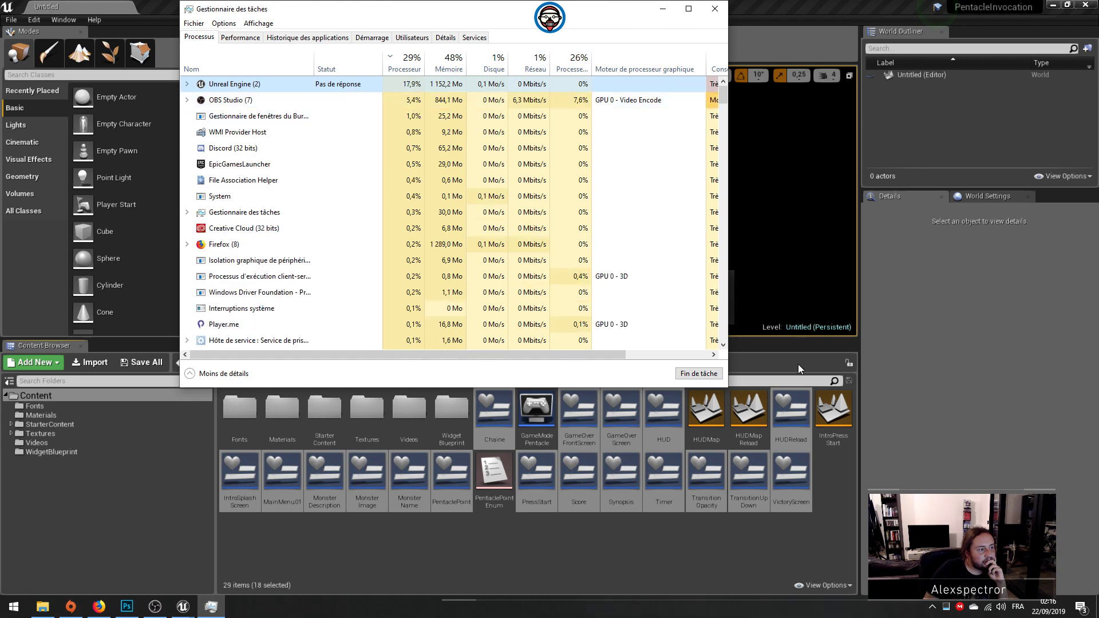
left_click(707, 379)
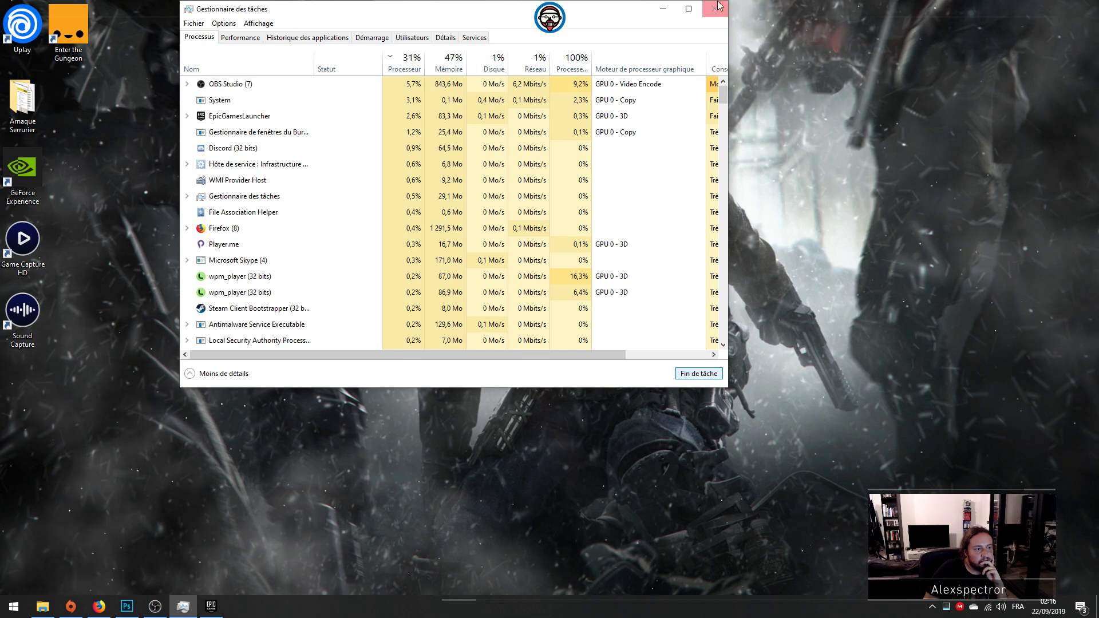
left_click(719, 5)
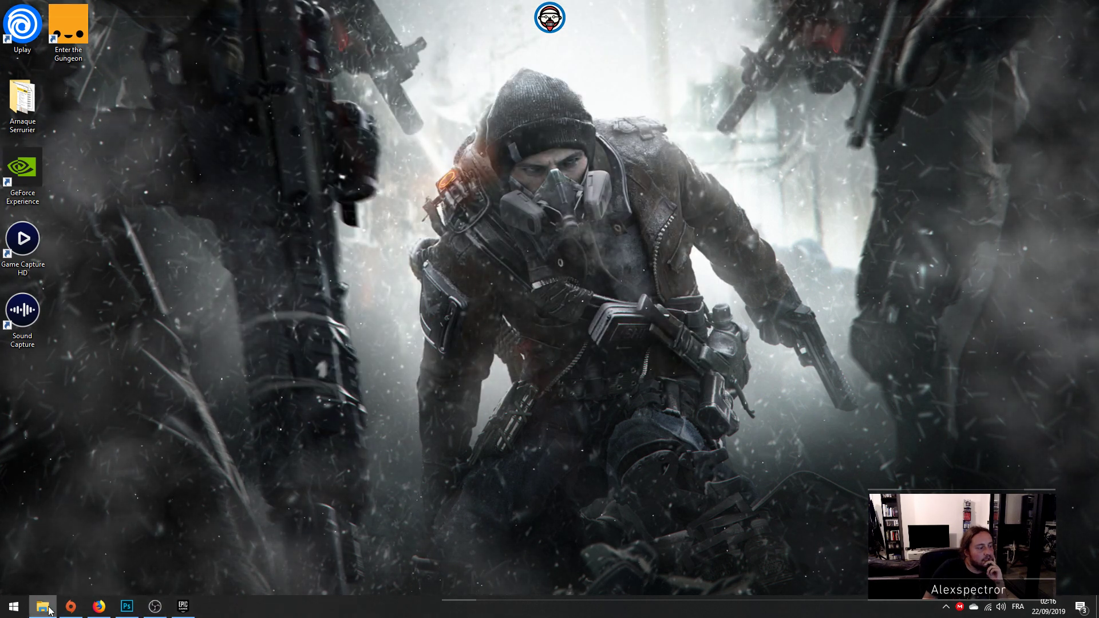
Step: Look through the network devices in File Explorer, including WDMyCloud and LIVEBOX, for a way to the project files
left_click(43, 608)
left_click(139, 276)
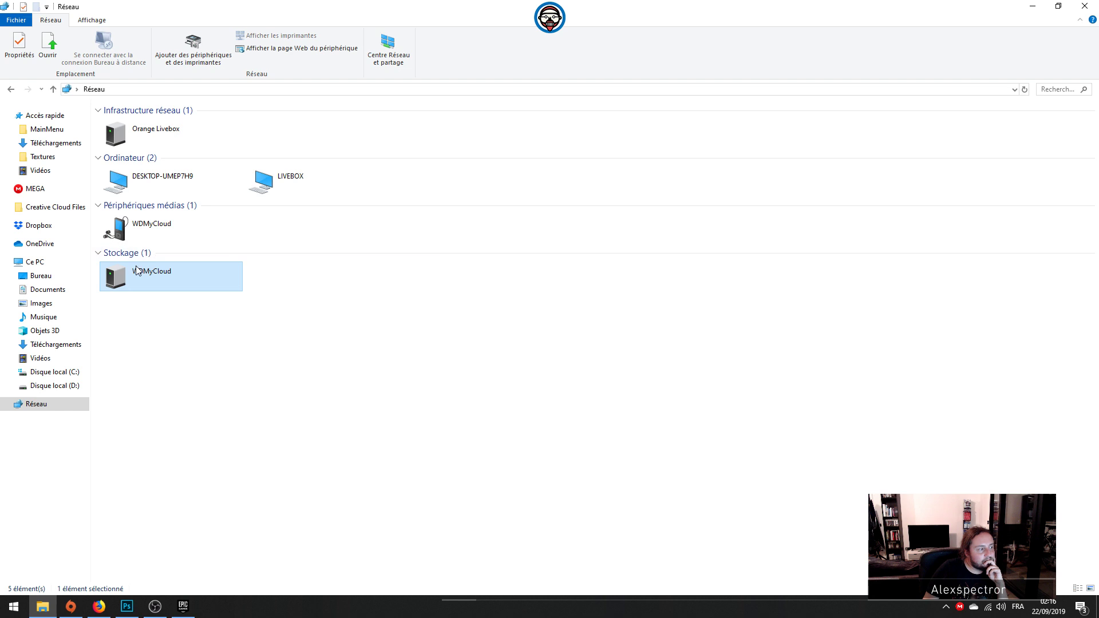
left_click(406, 396)
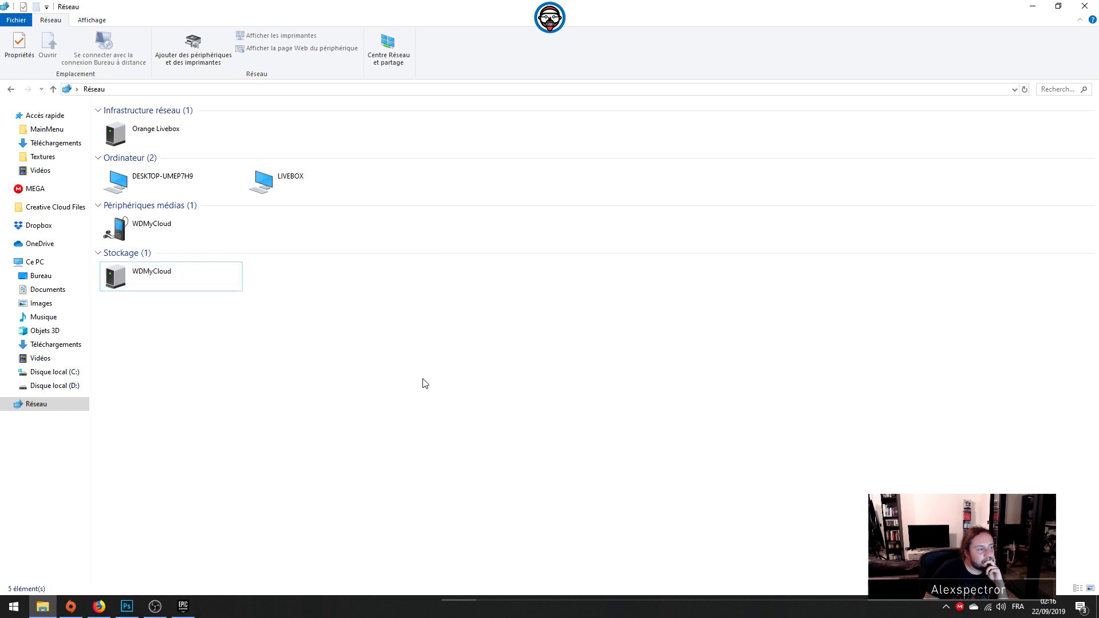
left_click(199, 178)
left_click(294, 182)
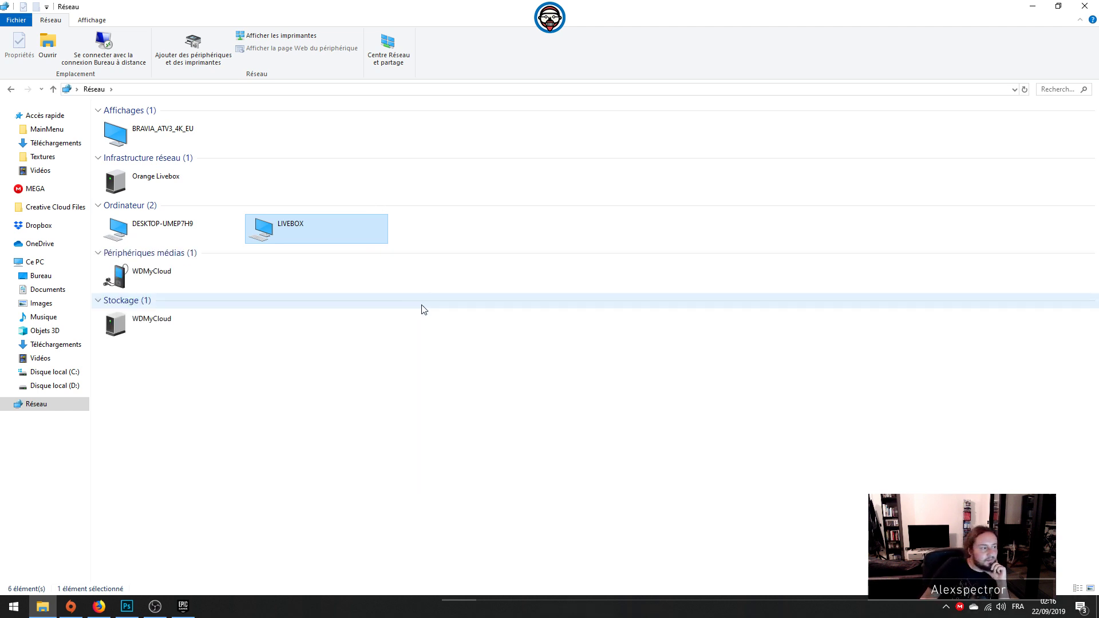
left_click(169, 332)
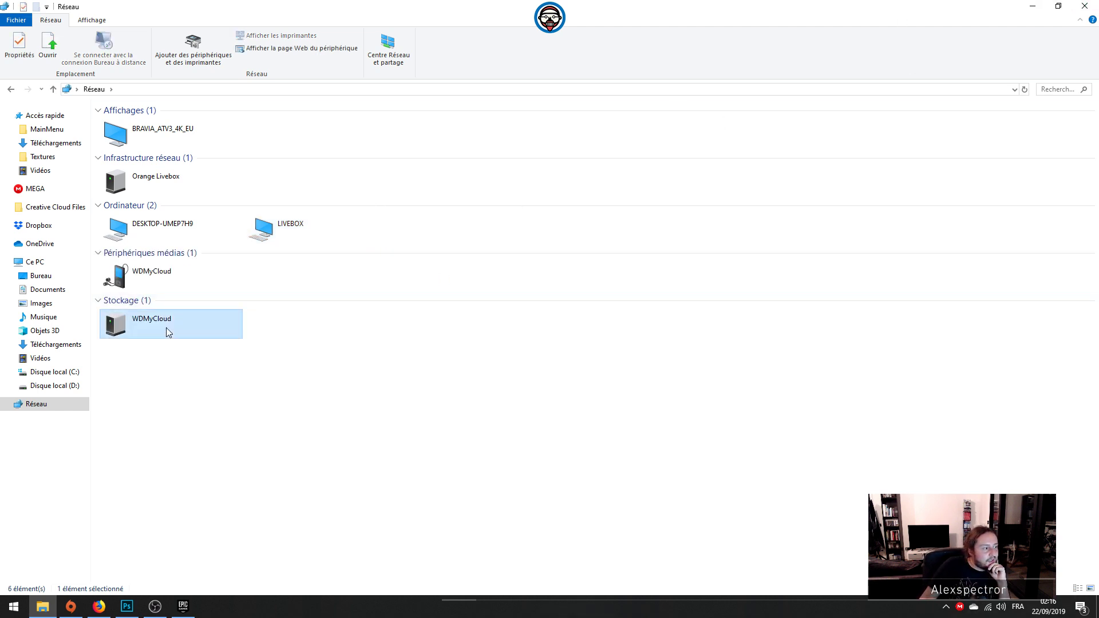
right_click(202, 327)
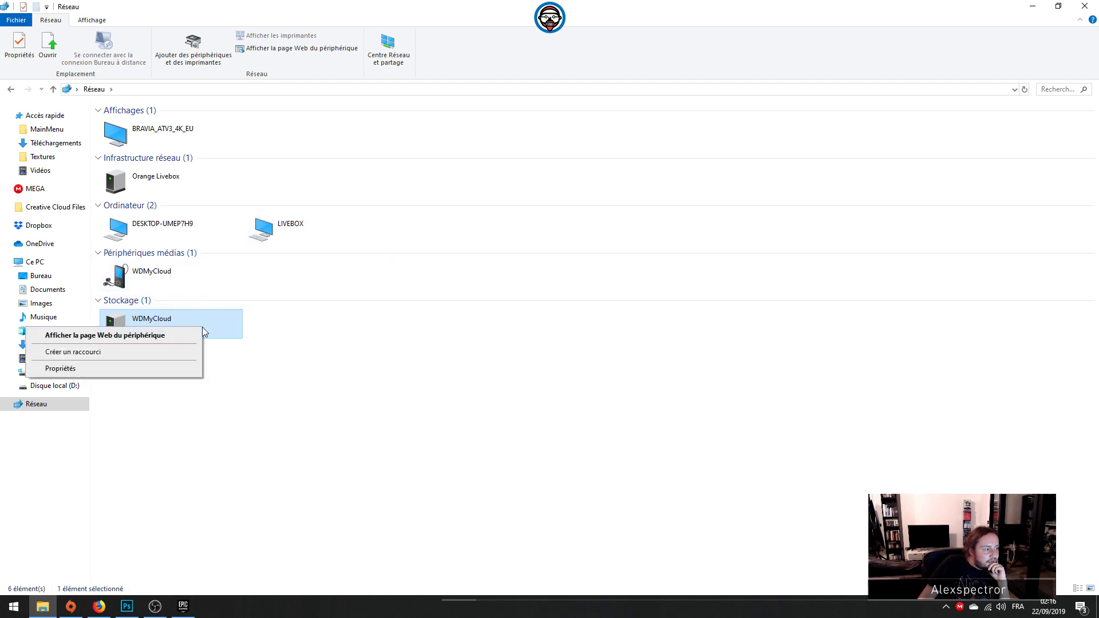
left_click(336, 314)
left_click(311, 229)
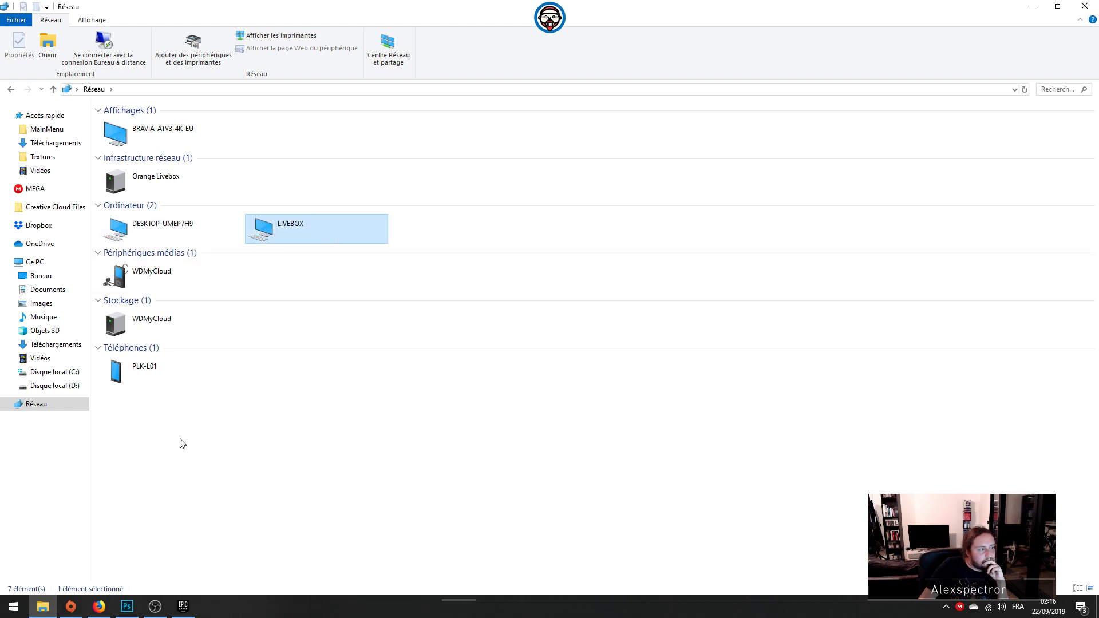
left_click(1033, 6)
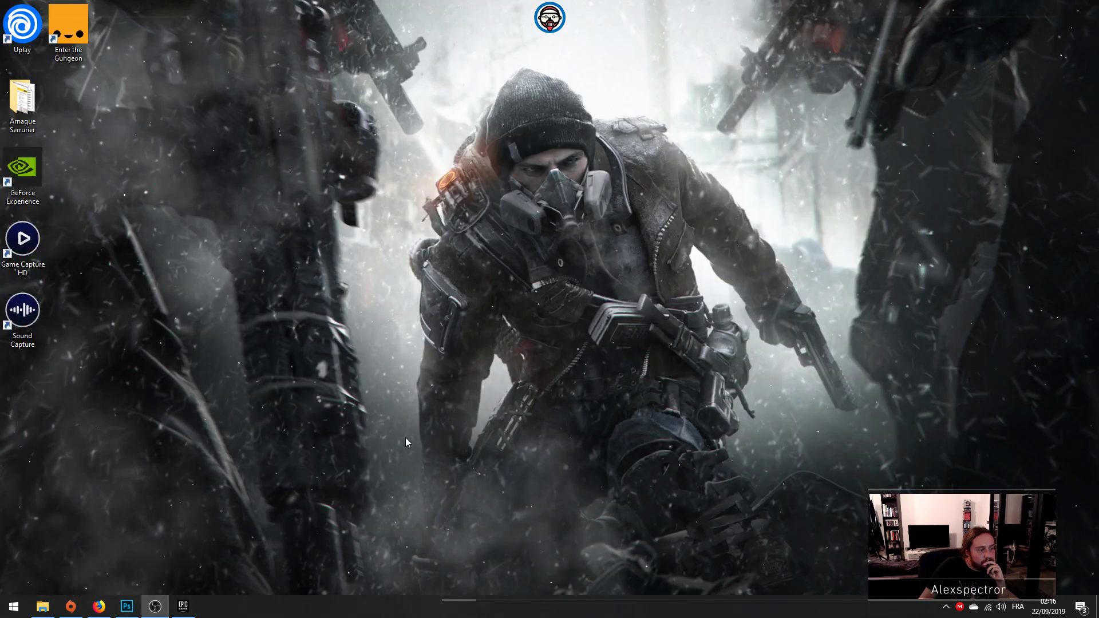
left_click(127, 606)
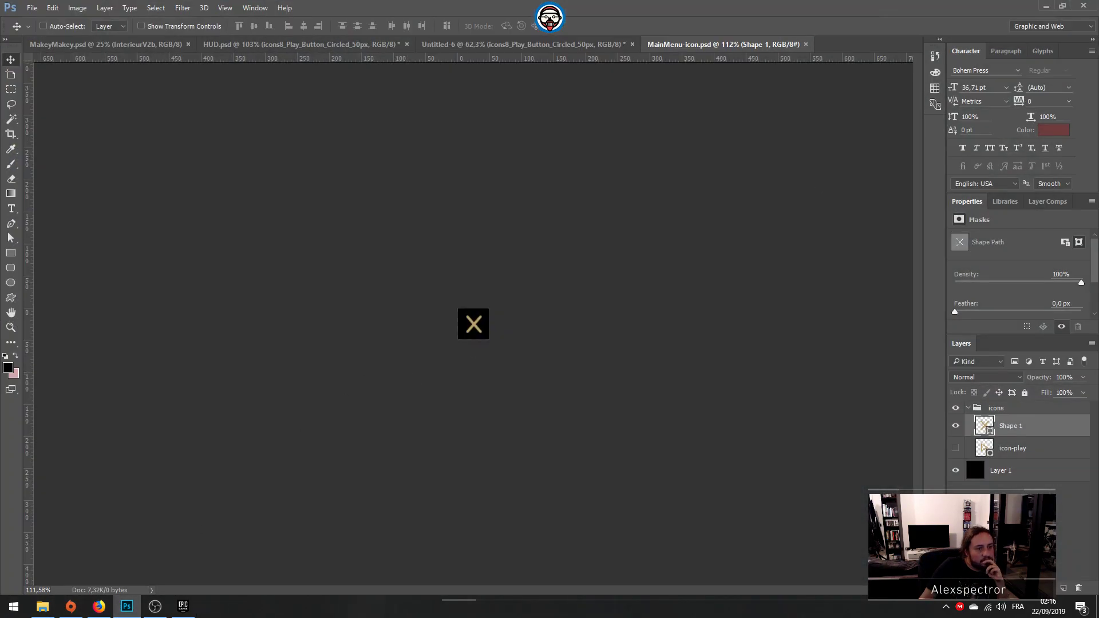
left_click(1045, 5)
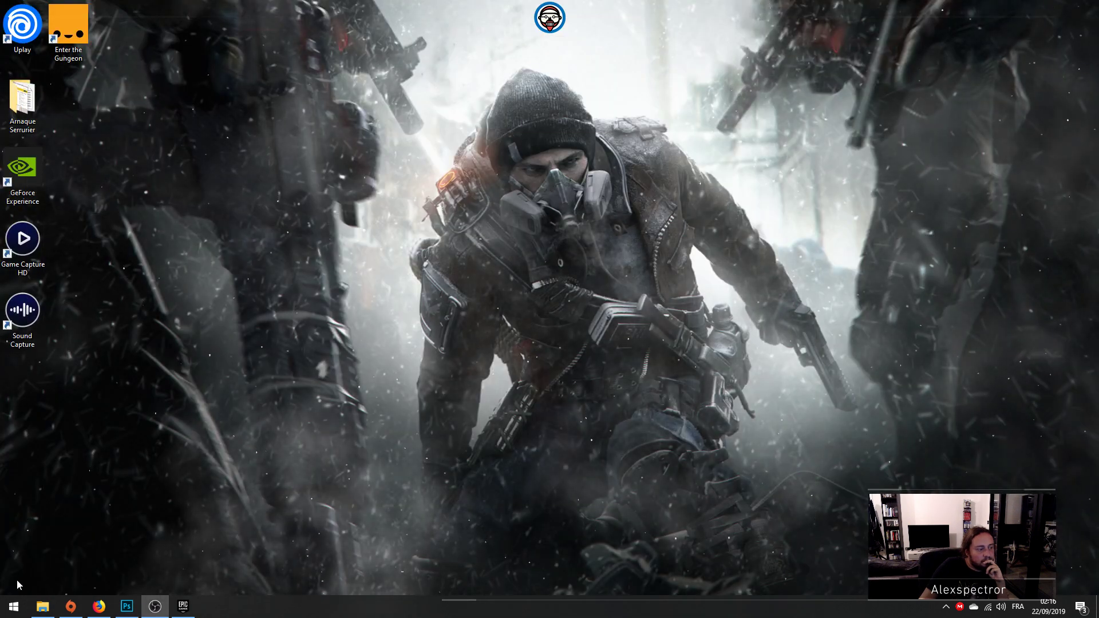
Step: Try to open the LIVEBOX computer from the network locations in File Explorer
left_click(41, 608)
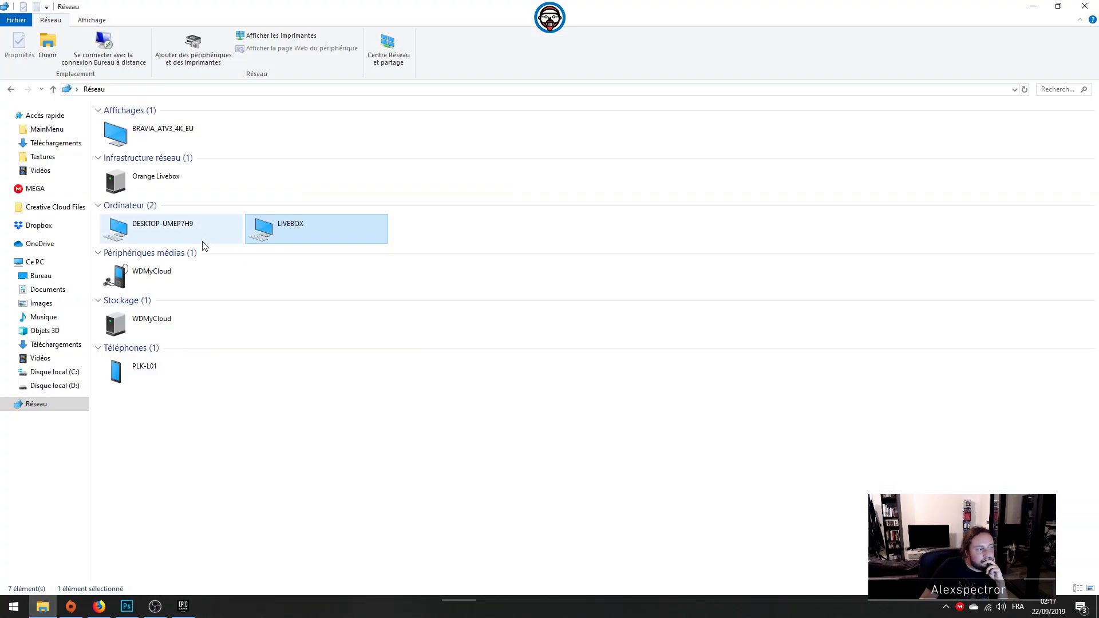
left_click(53, 385)
left_click(48, 404)
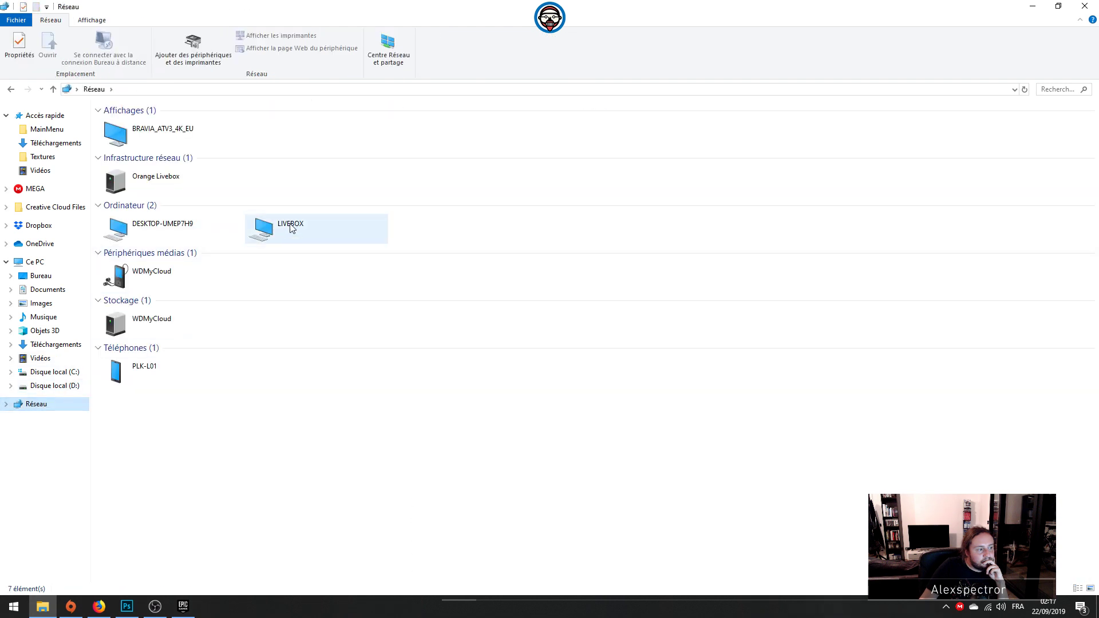
left_click(290, 224)
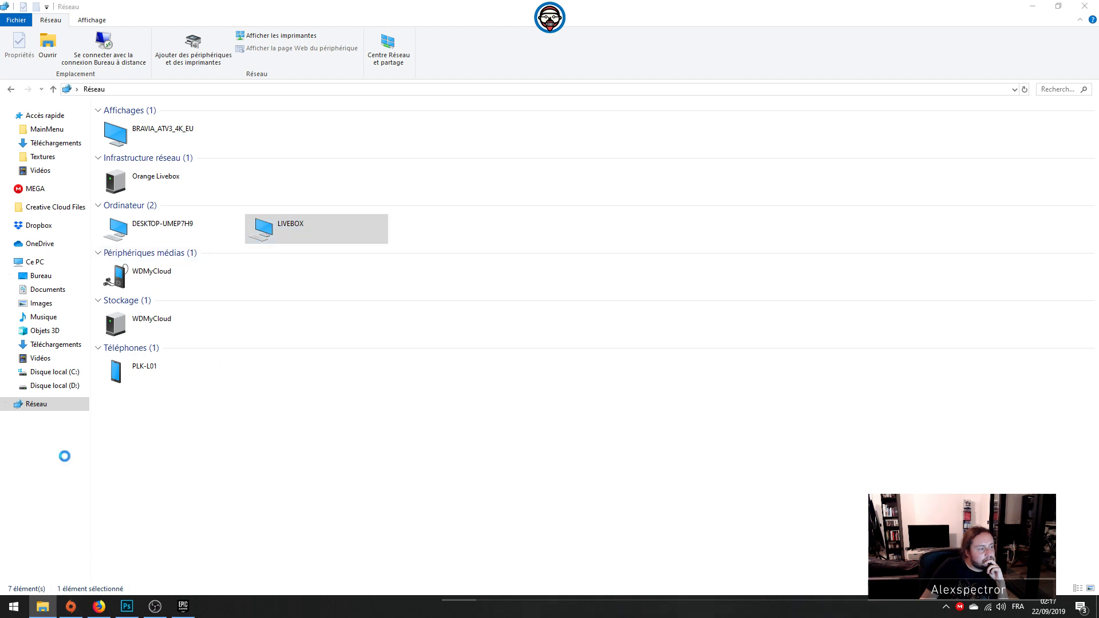
left_click(630, 445)
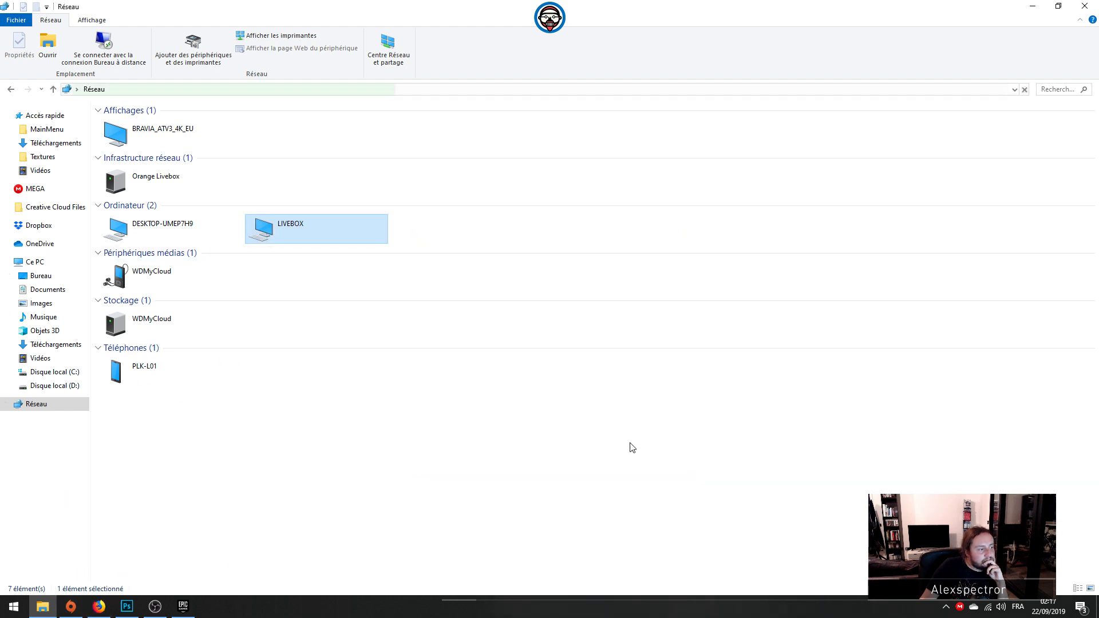
Step: Check the WDMyCloud entries among the network devices and try to display the media device's web page
left_click(170, 323)
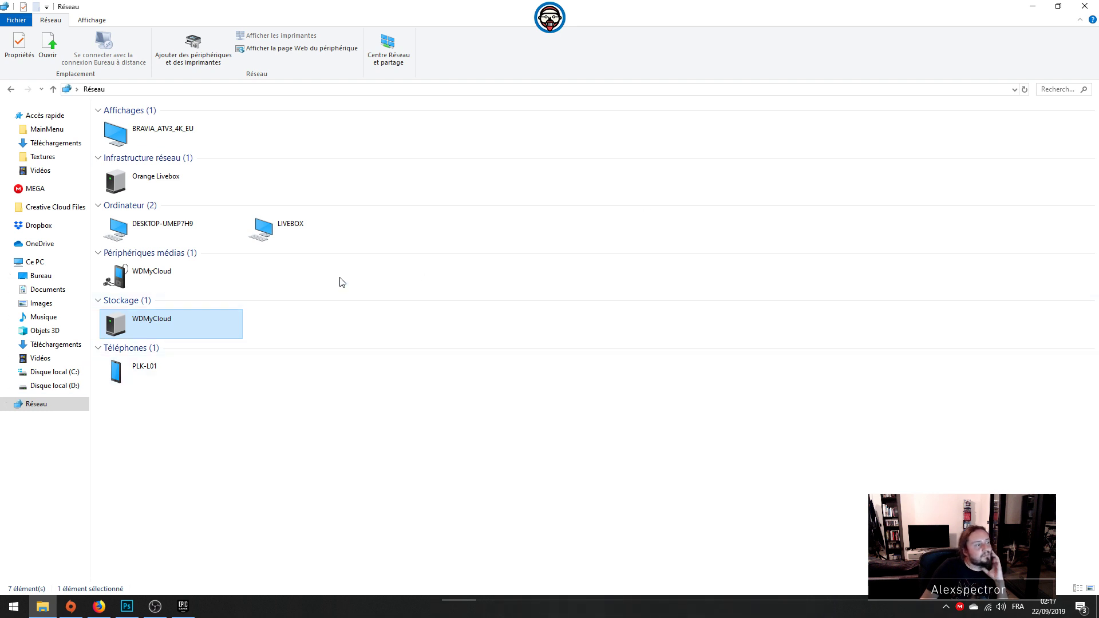
left_click(226, 140)
left_click(187, 207)
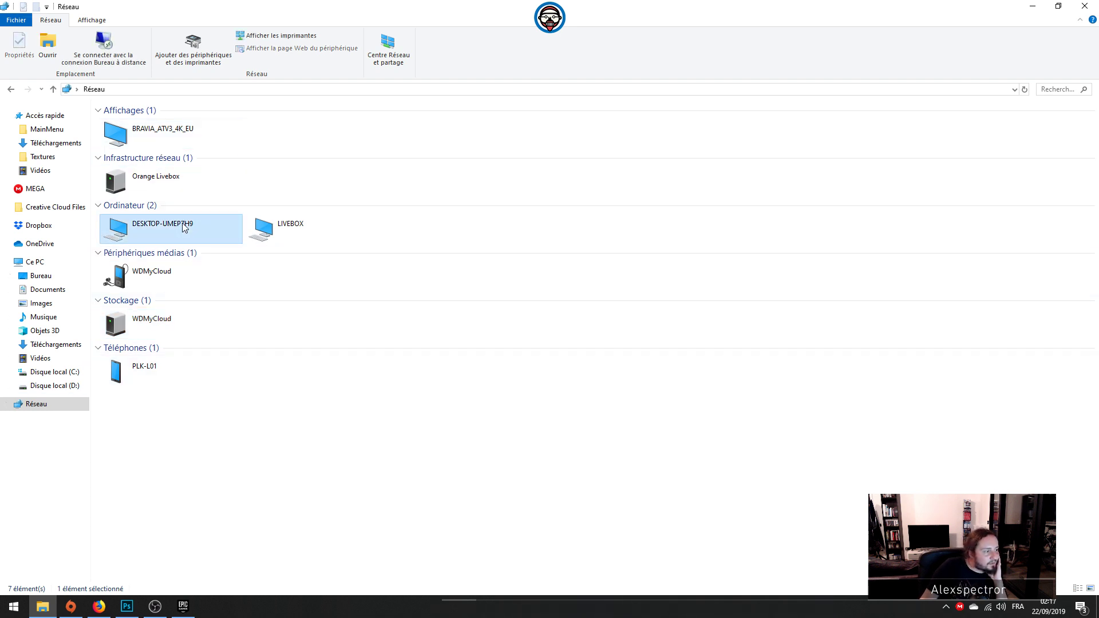
left_click(184, 276)
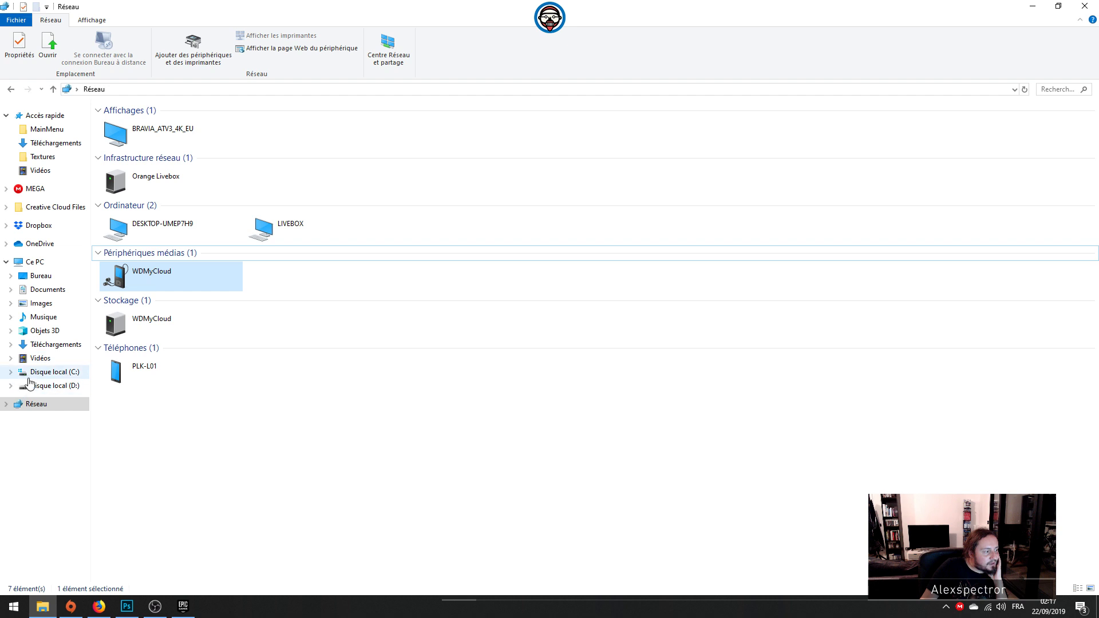
left_click(52, 372)
left_click(34, 404)
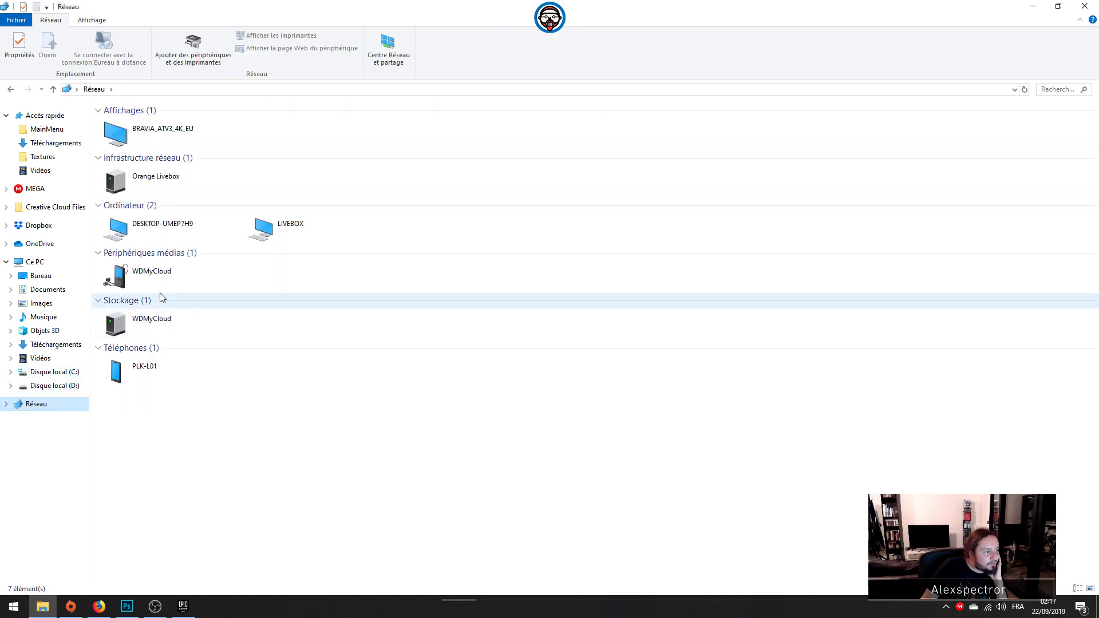
left_click(160, 283)
right_click(159, 281)
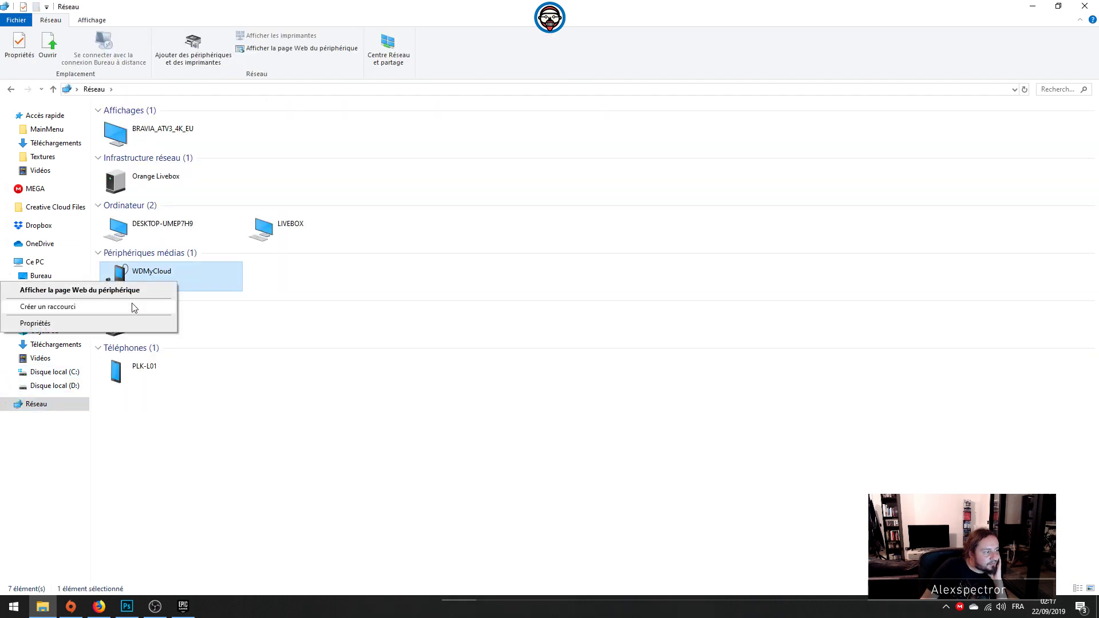
left_click(133, 291)
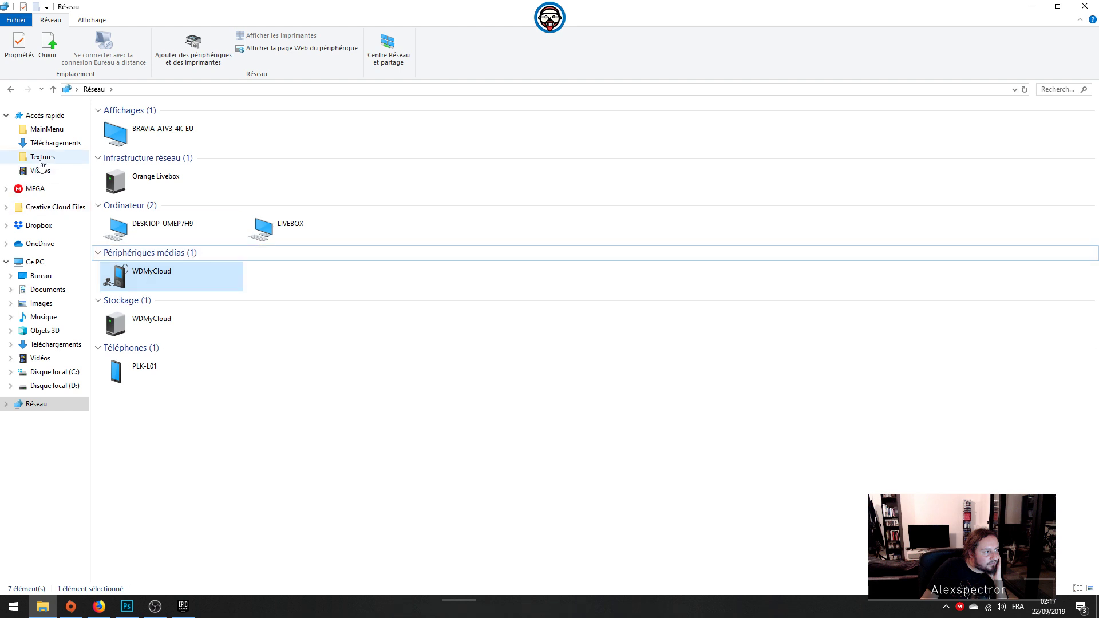
Step: Starting from the MainMenu folder's path, browse through DevGAME, 04-Pentacle, PentacleInvocation, PentacleInvocation(1scene) and UE, and open the PentacleInvocation Unreal project
left_click(46, 130)
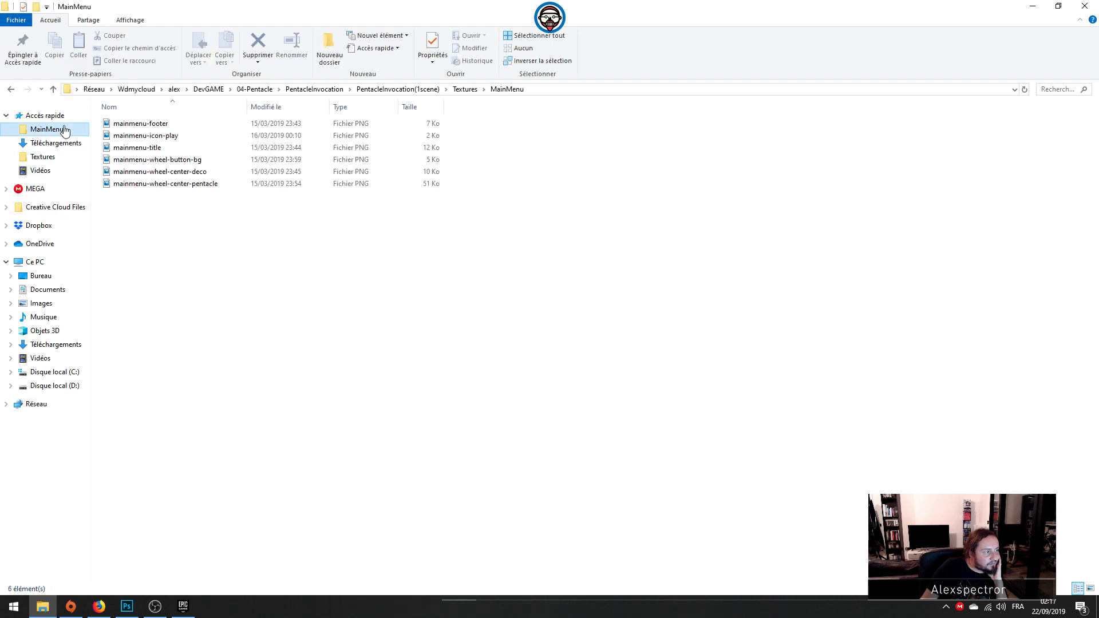
left_click(209, 90)
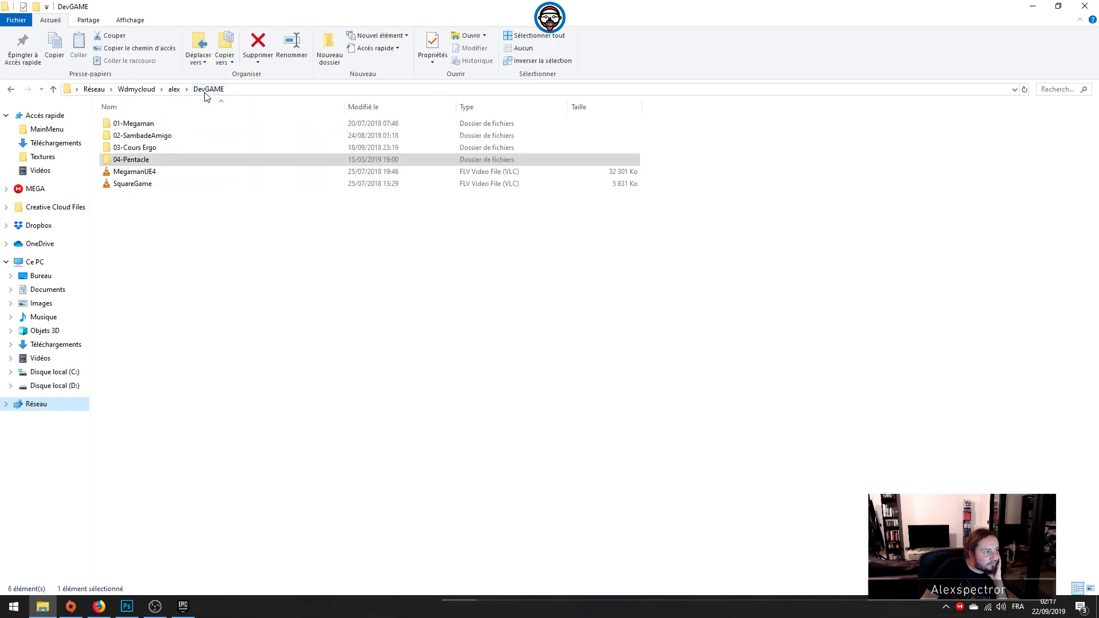
double_click(150, 160)
double_click(150, 137)
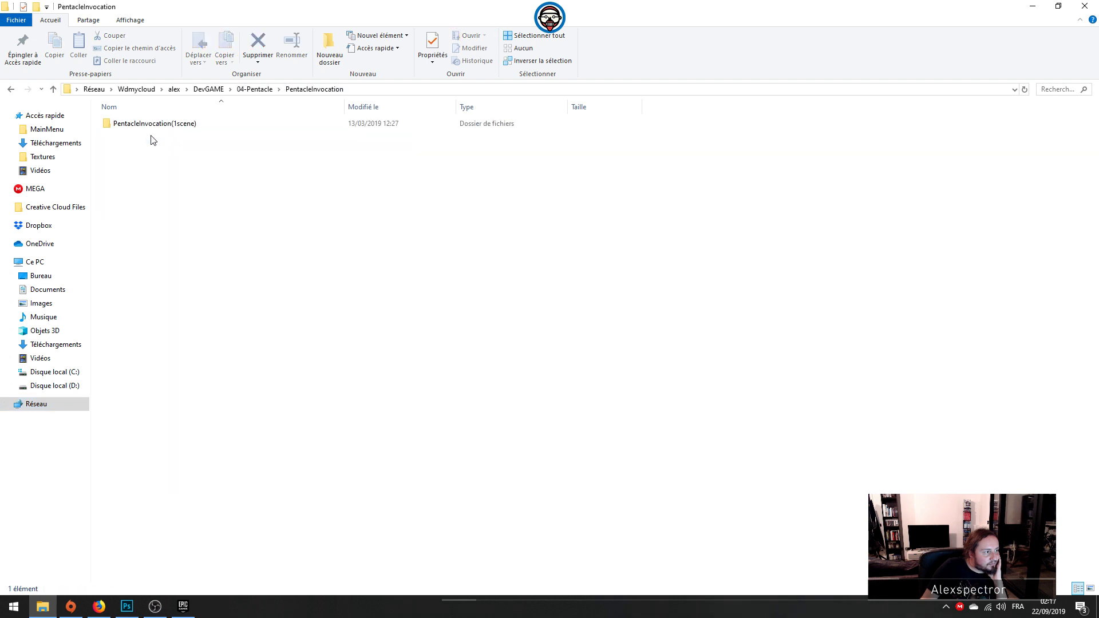
double_click(159, 124)
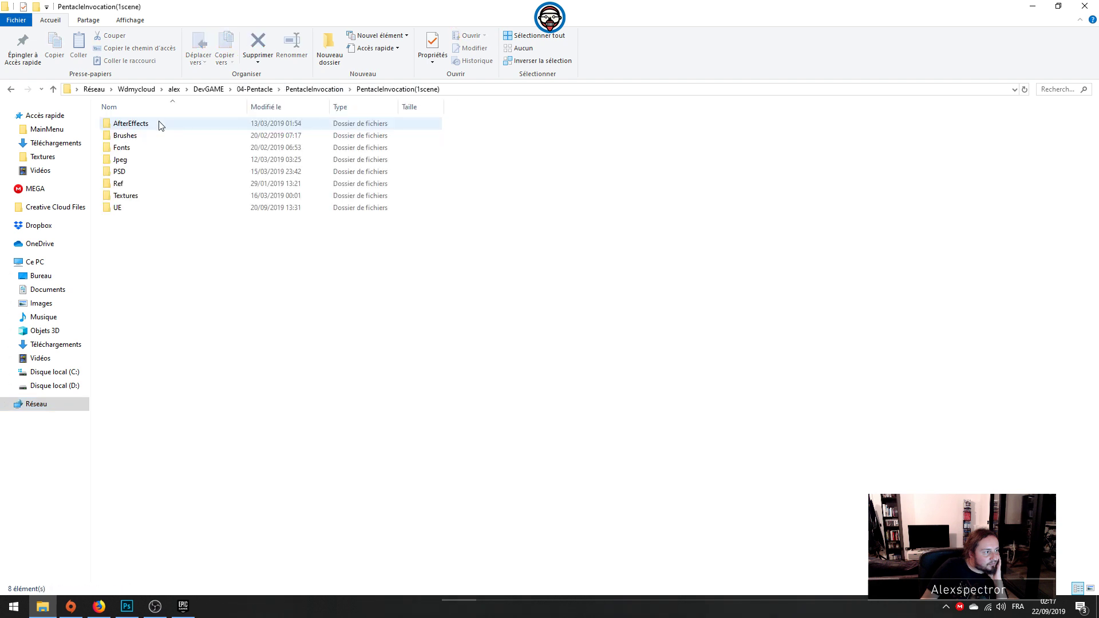
double_click(128, 212)
double_click(130, 189)
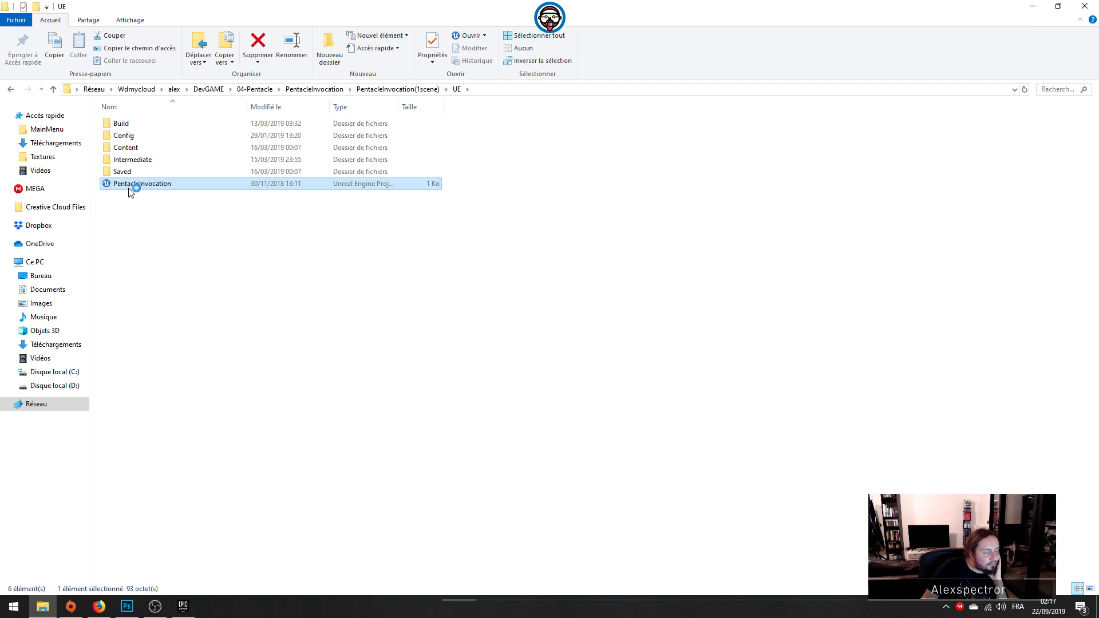
left_click(99, 607)
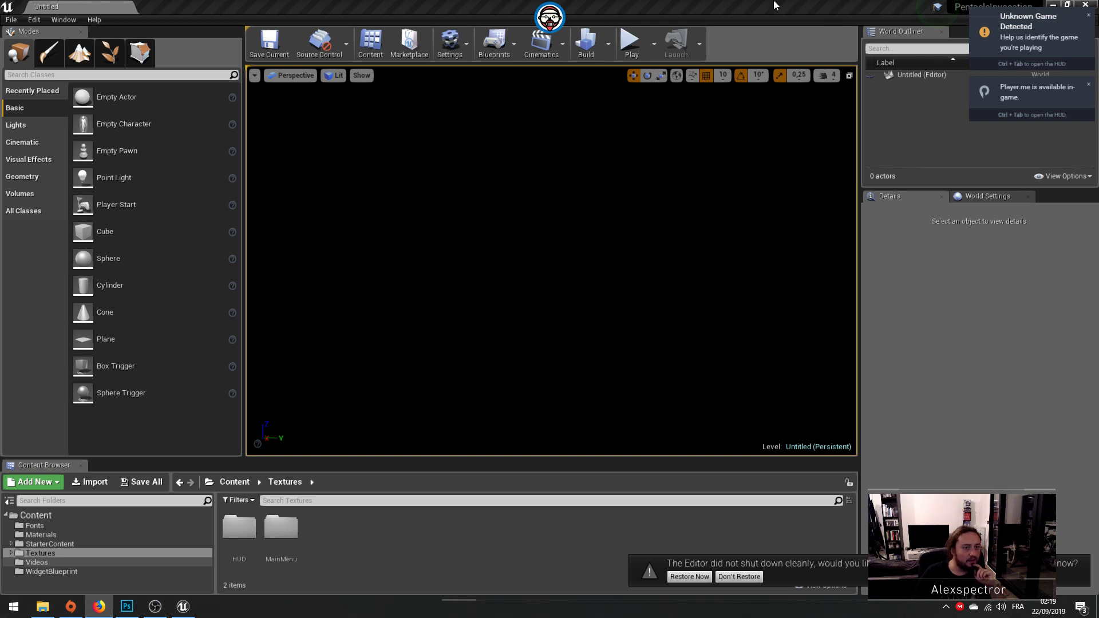
right_click(182, 607)
left_click(152, 606)
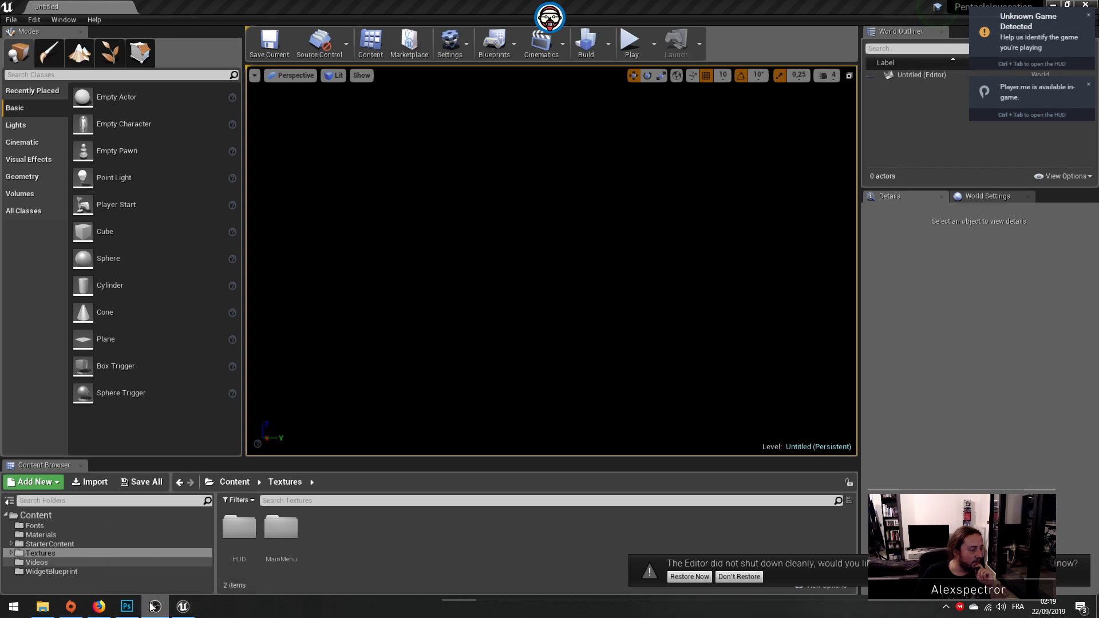